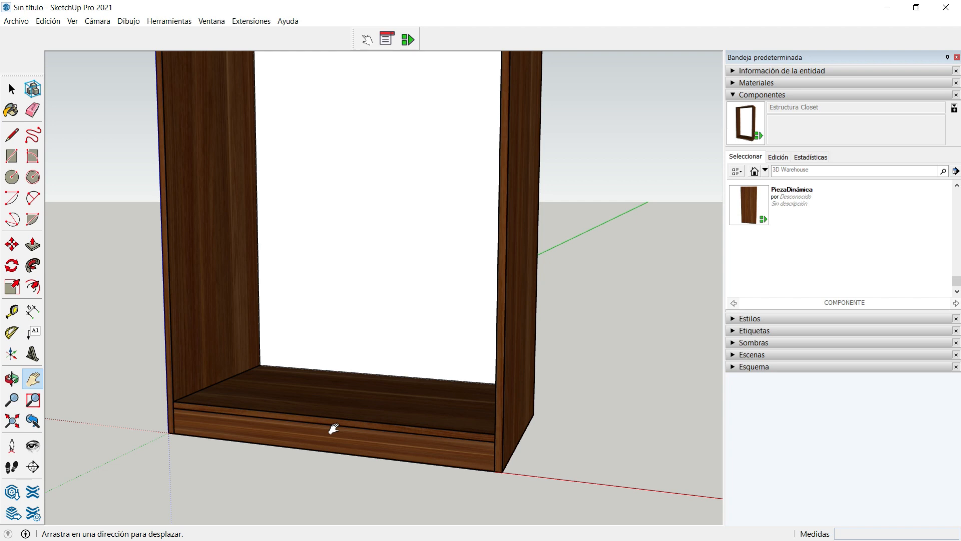
Step: Draw a line along the closet base's upper front edge, spanning between the two side panels
key("space")
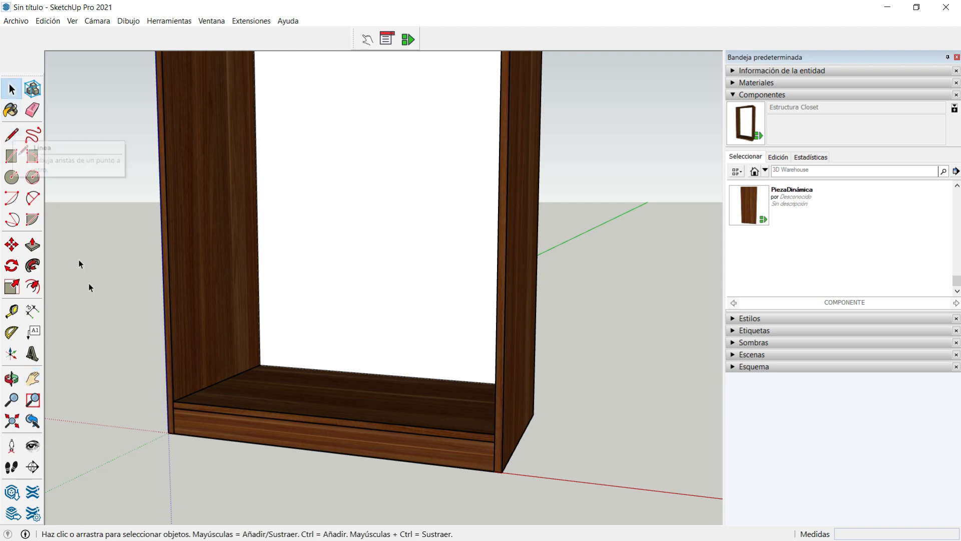
left_click(12, 134)
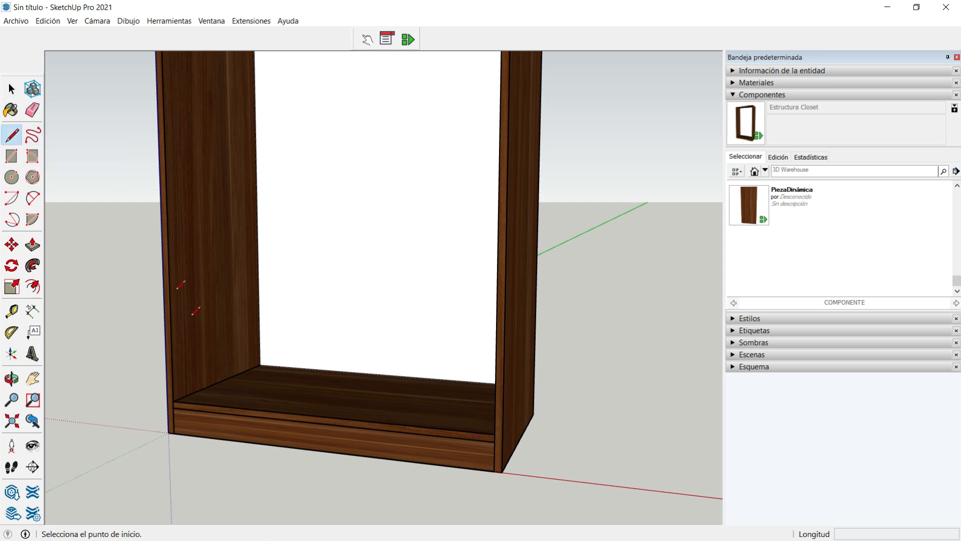
left_click(173, 401)
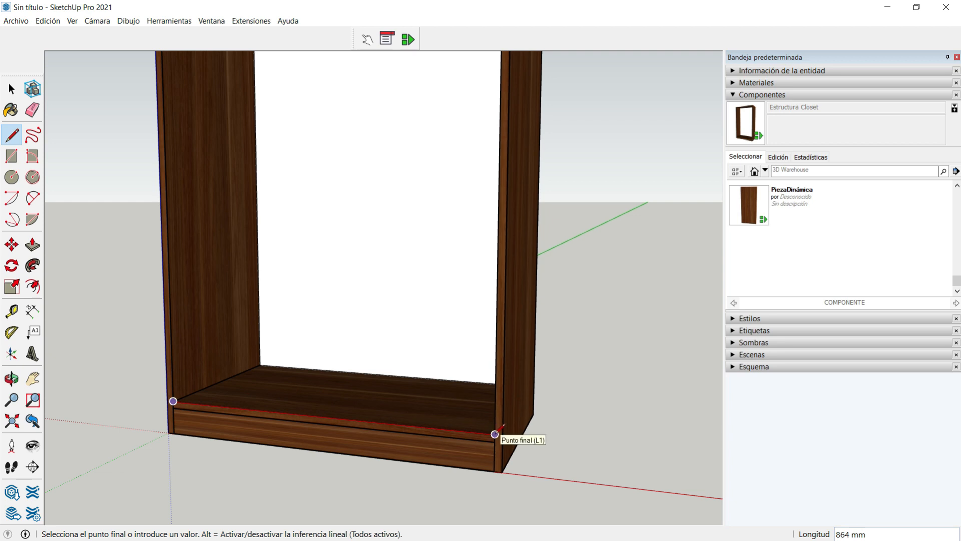
left_click(495, 434)
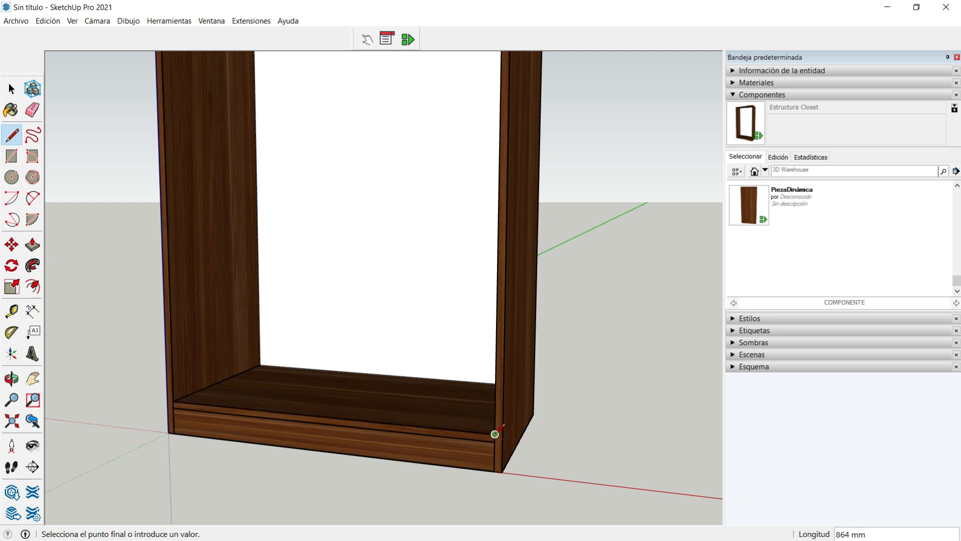
key("space")
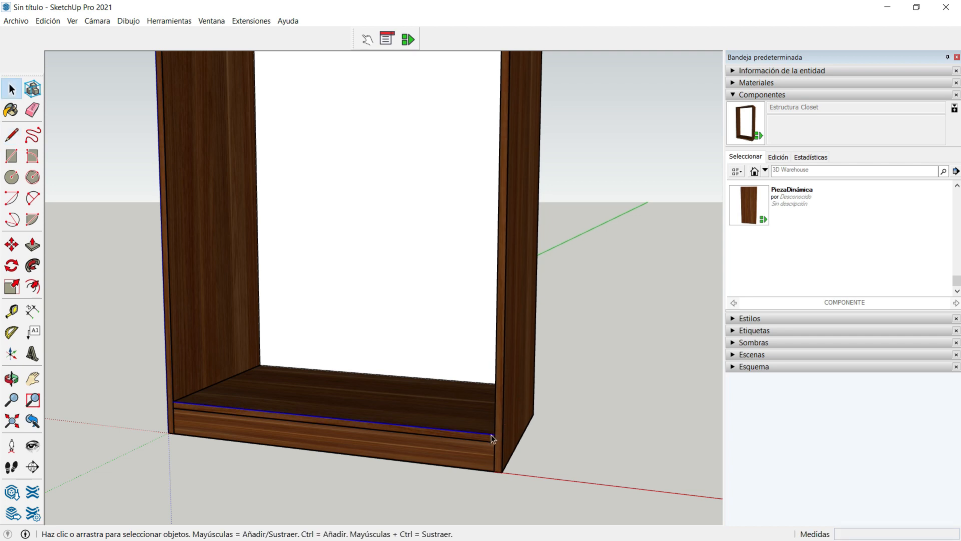
Step: Divide the line on the base's front edge into 3 equal segments
right_click(492, 437)
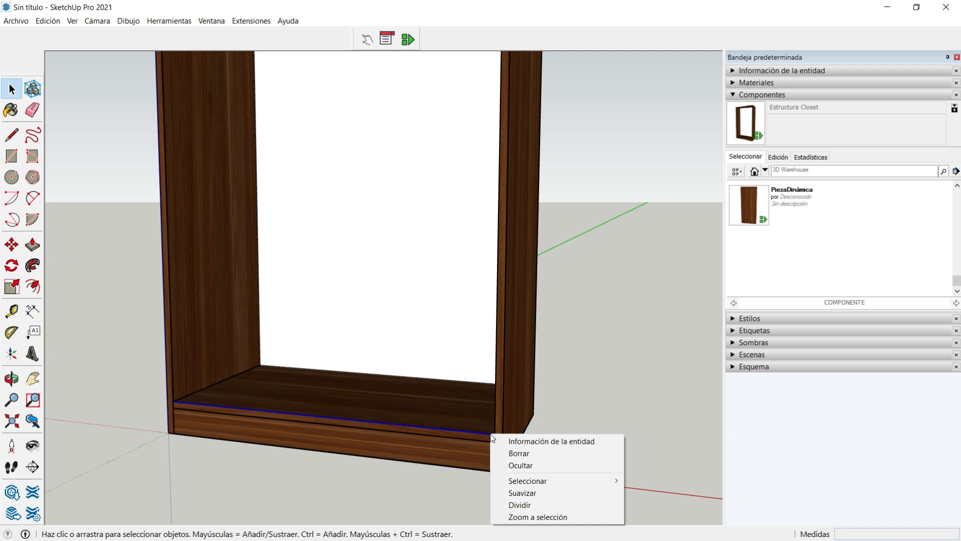
left_click(531, 505)
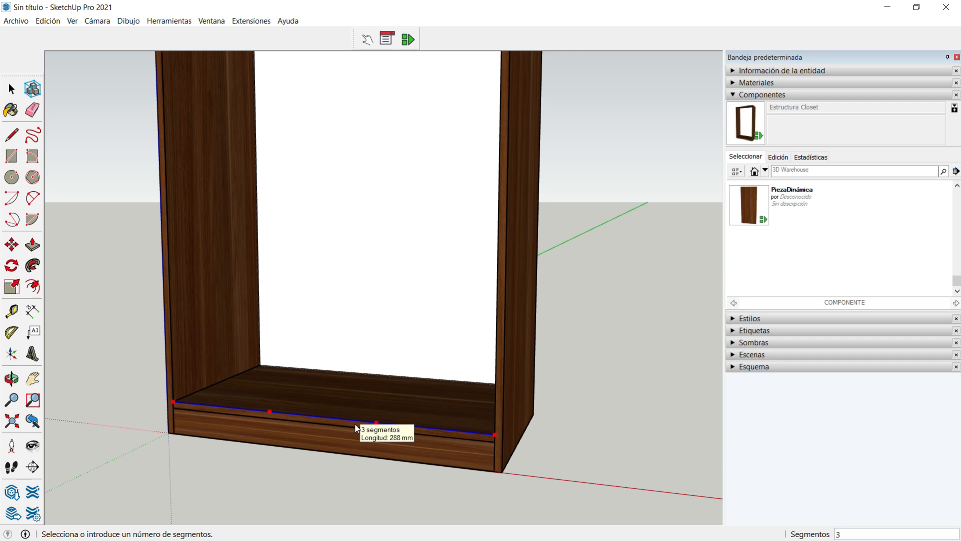
left_click(355, 425)
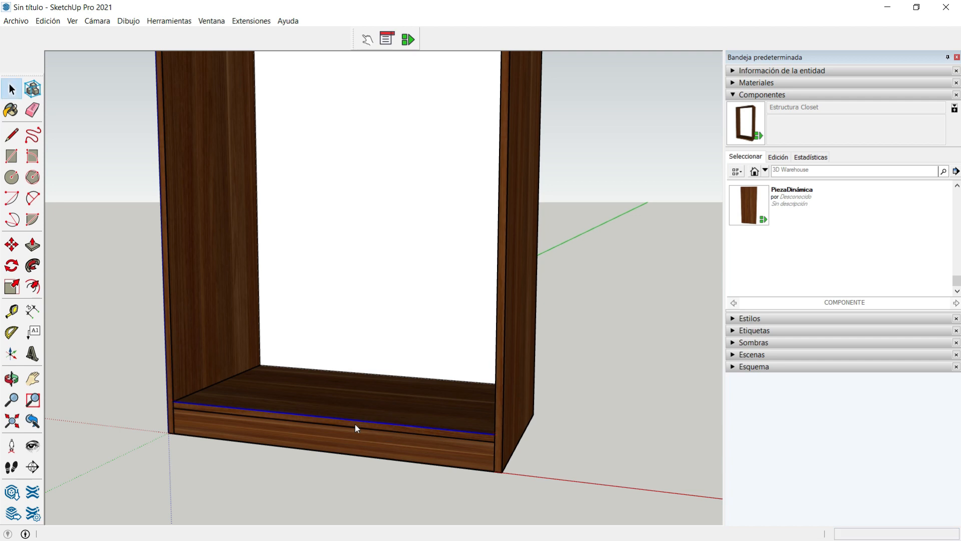
Step: Place two vertical guides through the line's division points, spaced 288 mm apart starting from the left side panel's inner front edge
key("t")
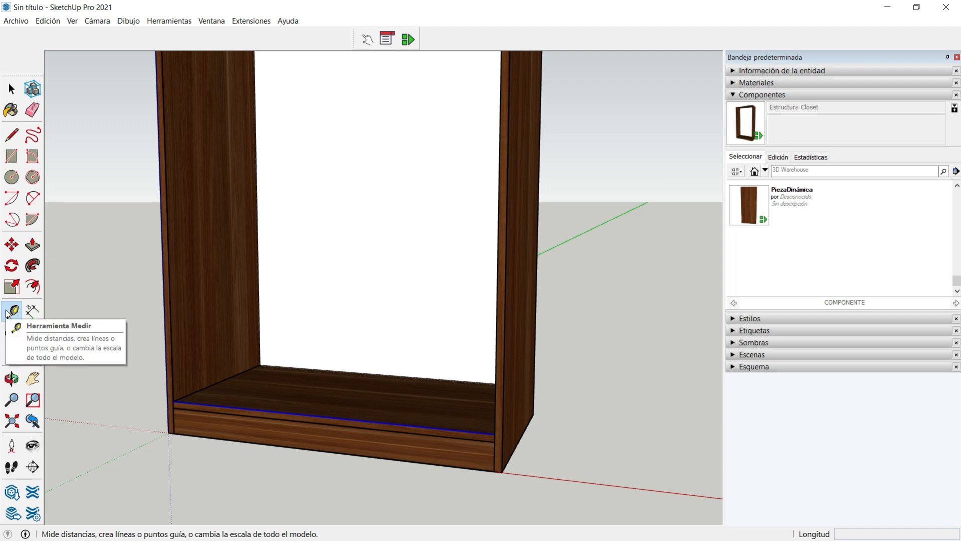
left_click(164, 264)
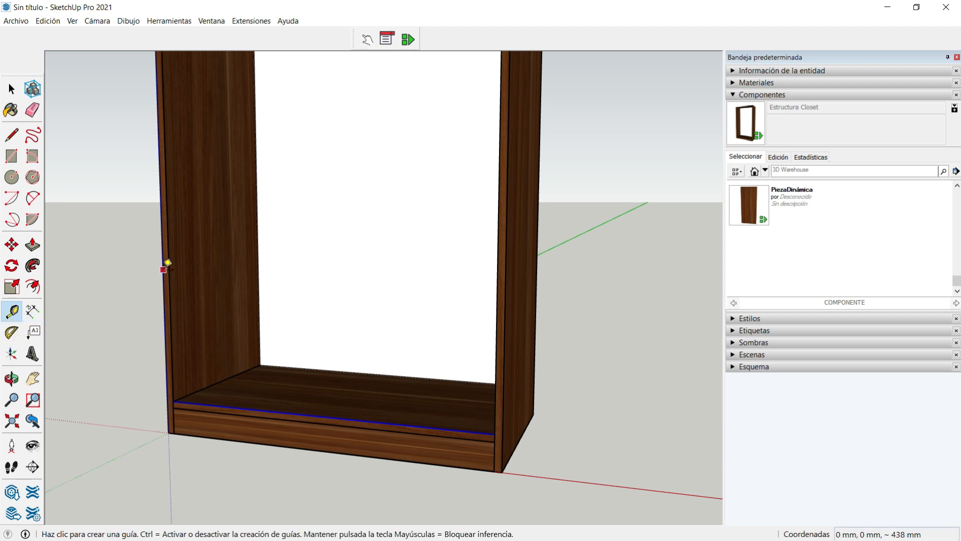
left_click(170, 273)
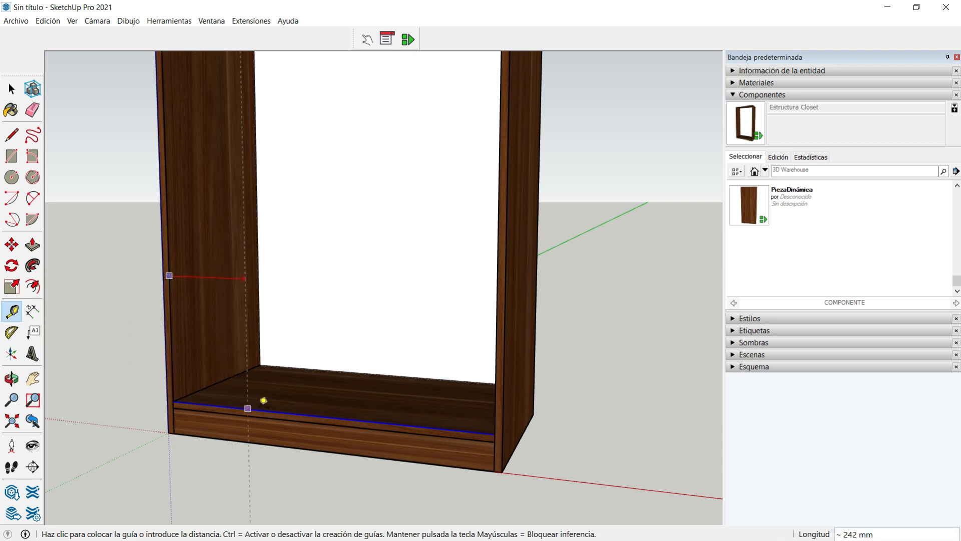
key("Escape")
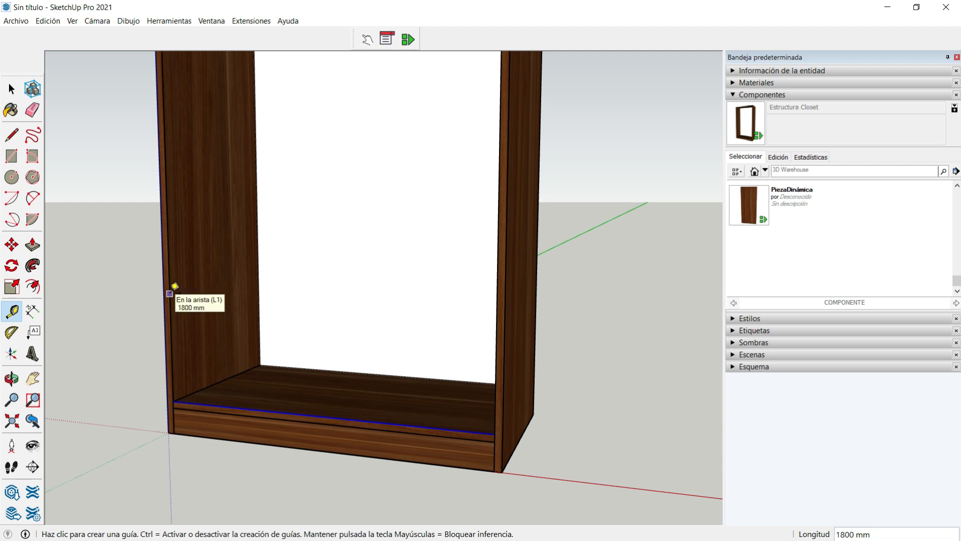
left_click(170, 294)
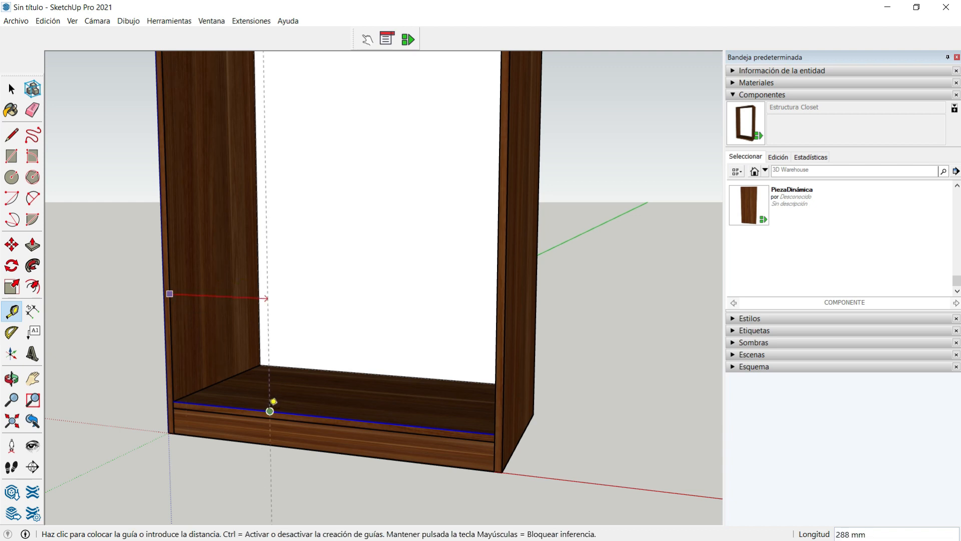
left_click(270, 410)
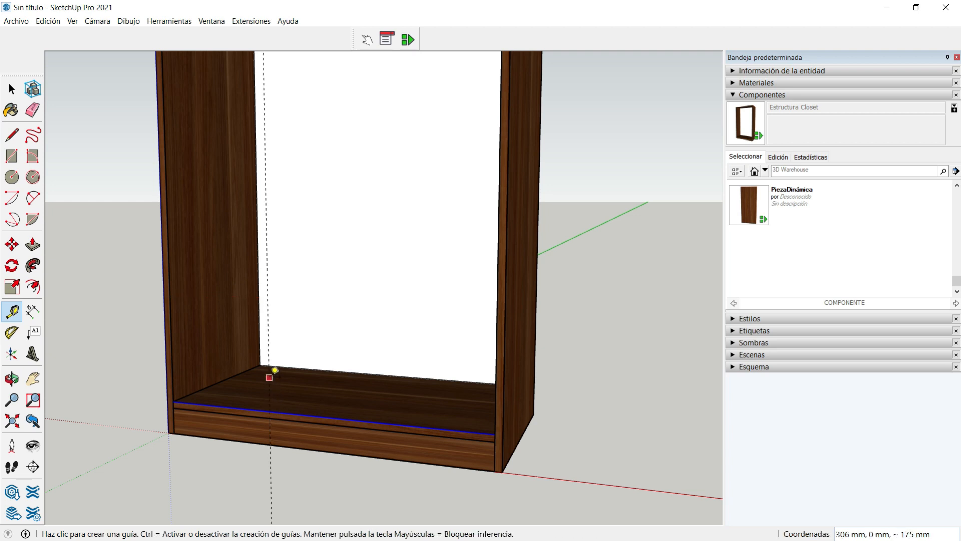
left_click(275, 370)
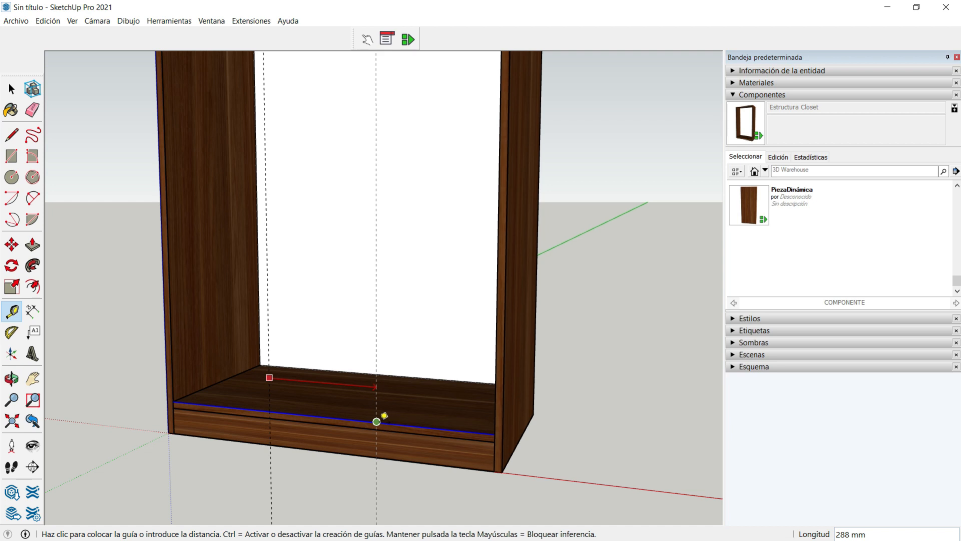
left_click(377, 422)
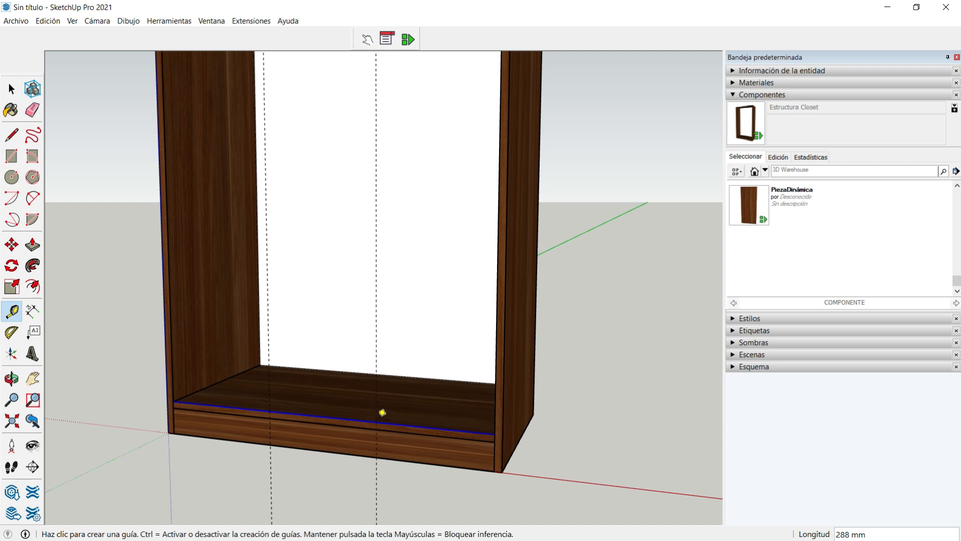
Step: Insert a PiezaDinámica component on the ground to the right of the closet
left_click(12, 378)
left_click_drag(101, 373, 198, 361)
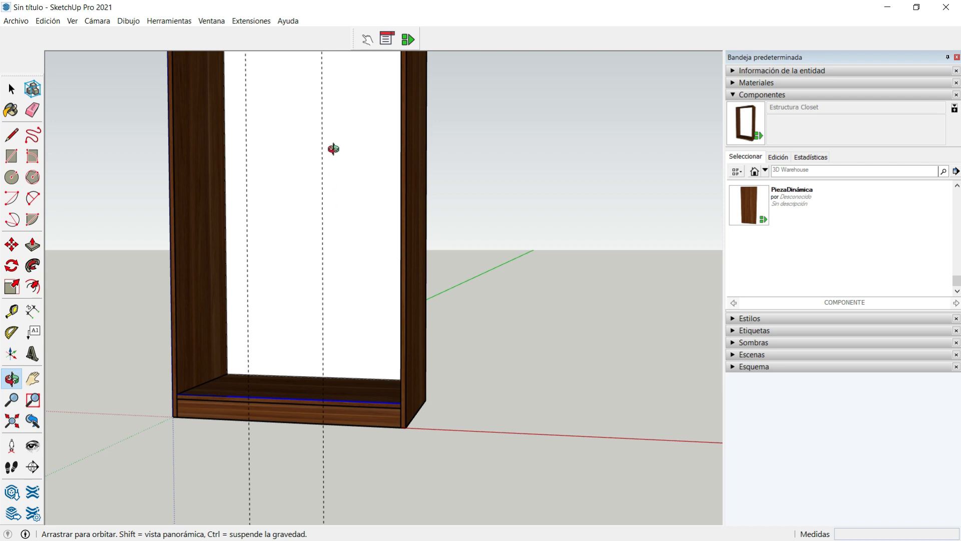
scroll(334, 148, "down", 2)
left_click(32, 378)
left_click_drag(329, 176, 337, 281)
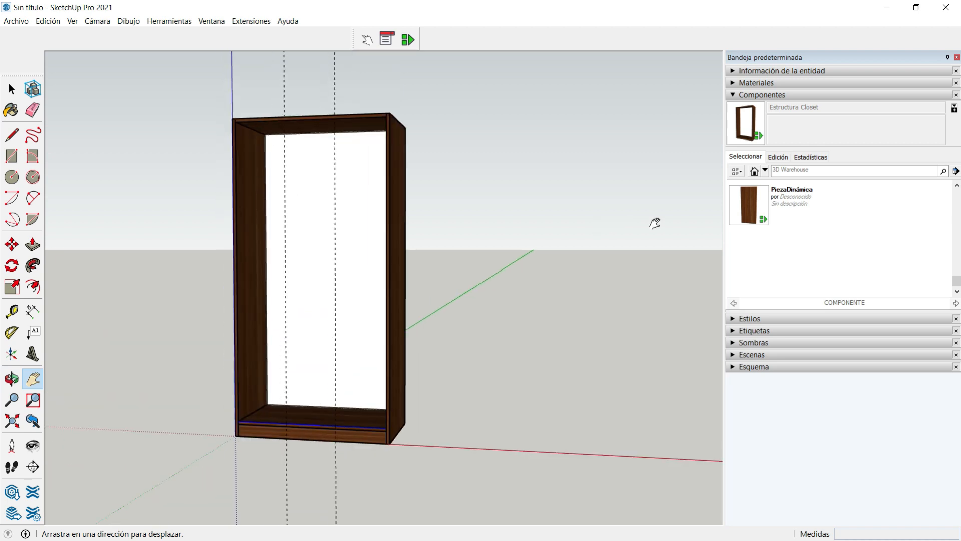
left_click(746, 217)
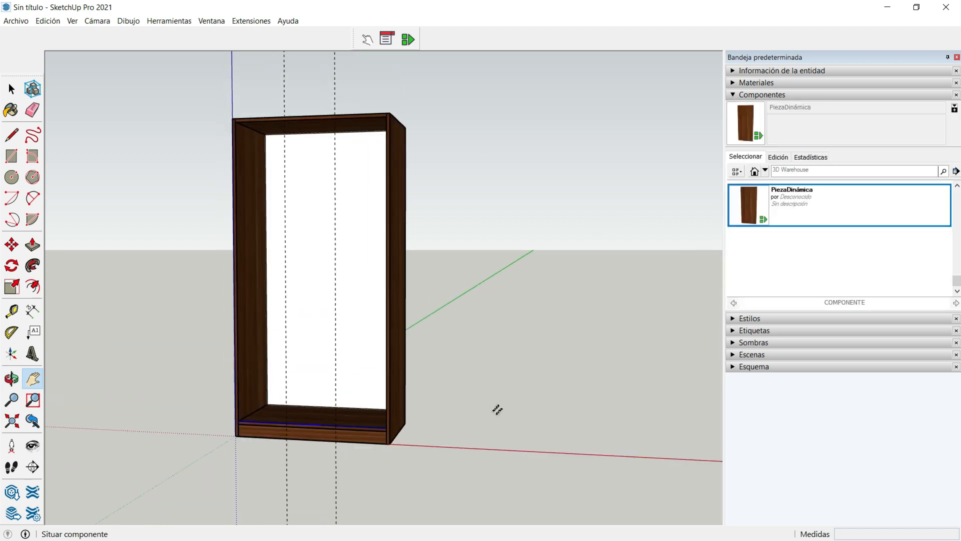
left_click(446, 445)
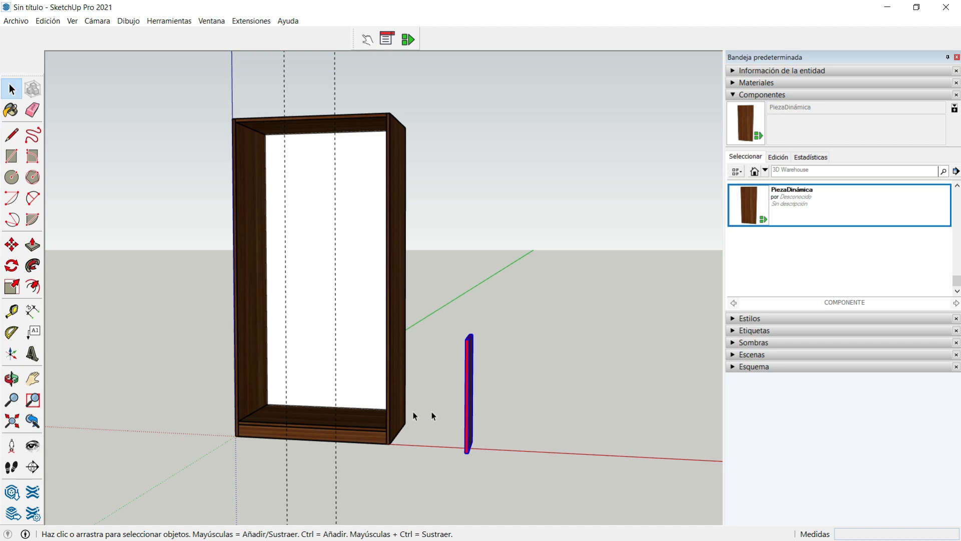
Step: Move the new piece by its lower front right corner to where the second guide meets the base's front edge
key("m")
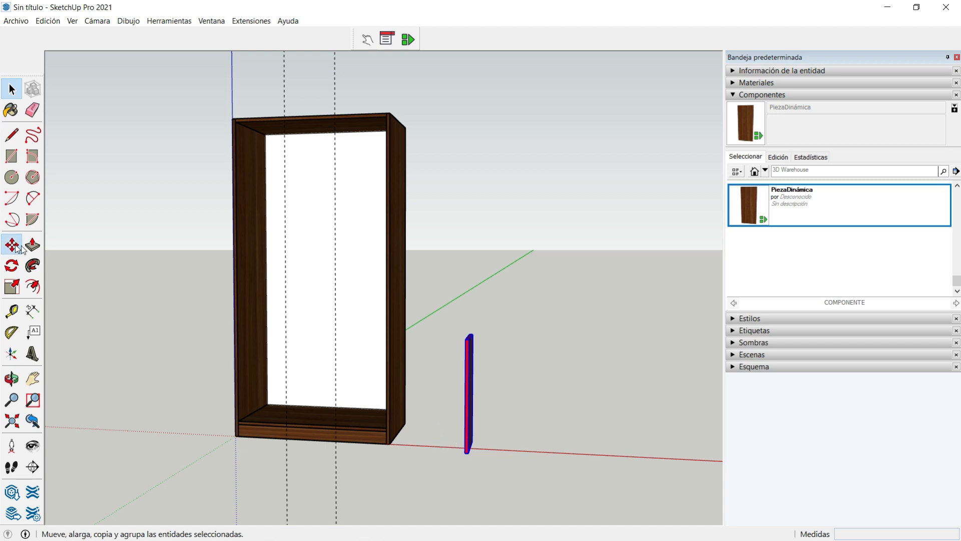
left_click(465, 453)
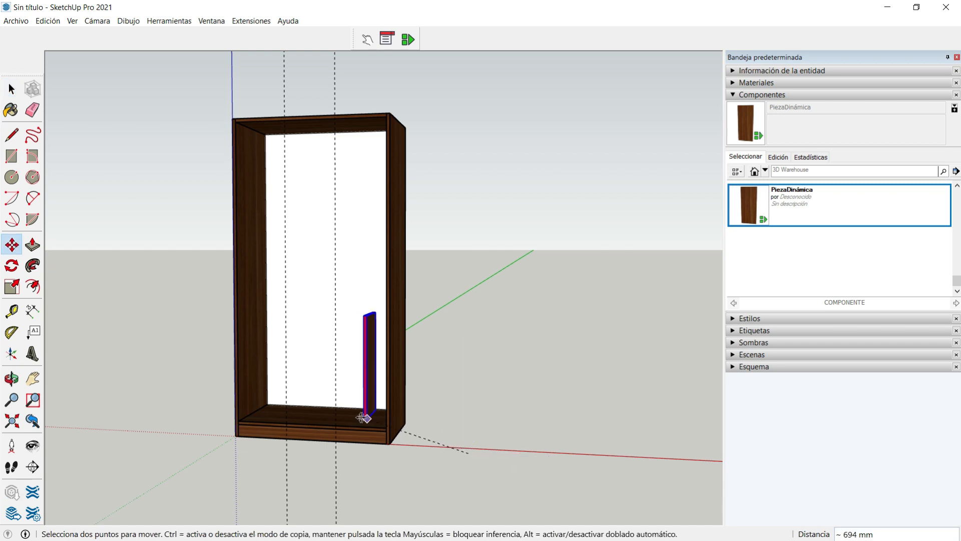
left_click(336, 425)
scroll(336, 425, "up", 6)
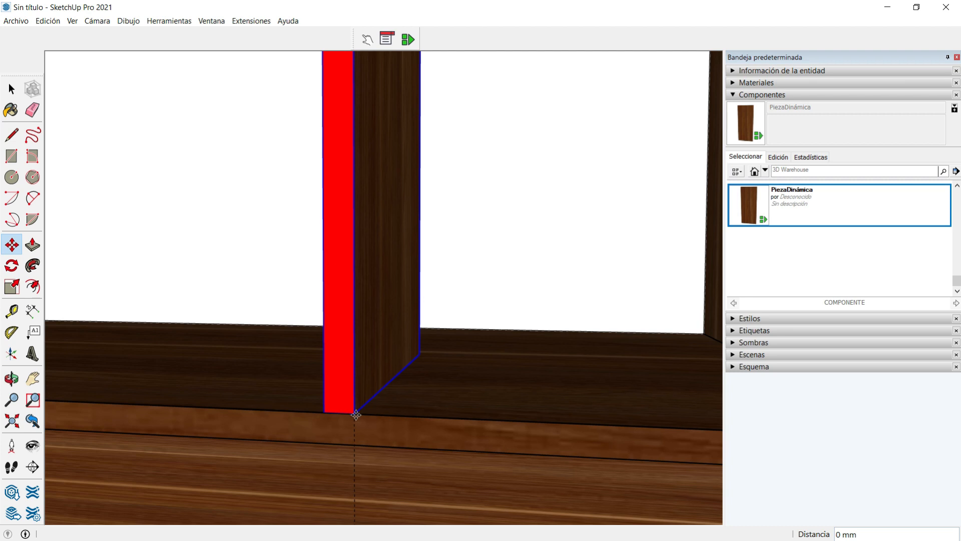
key("Escape")
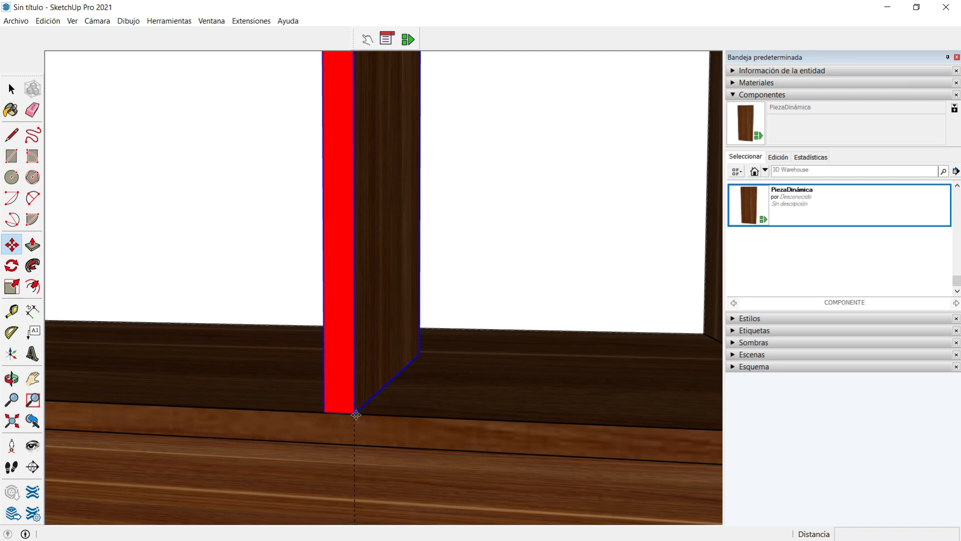
Step: Shift the piece 9 mm to the right along the base's front edge to centre it on the guide
left_click(355, 414)
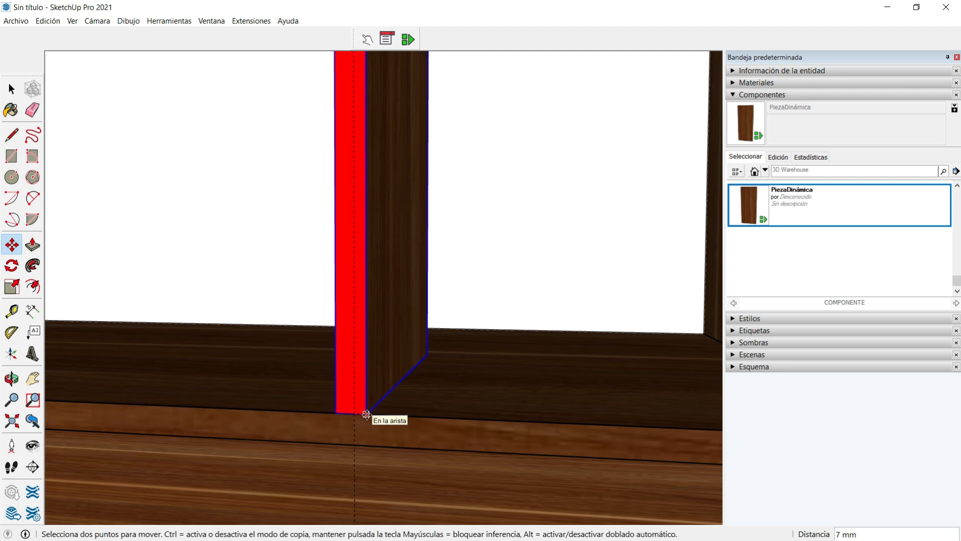
type("9")
key("Return")
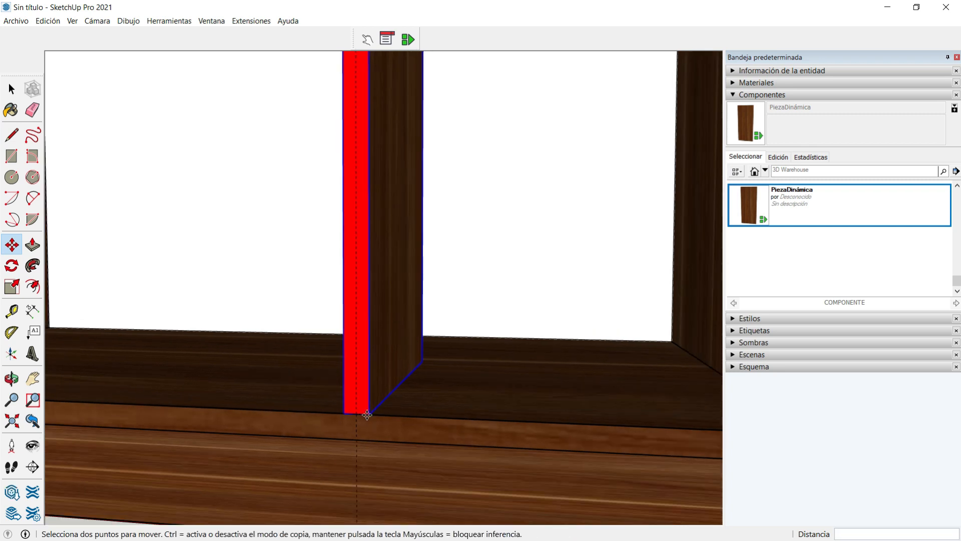
Step: Scale the piece upward along the blue axis until it reaches the underside of the closet's top panel
scroll(361, 414, "down", 4)
scroll(357, 414, "down", 2)
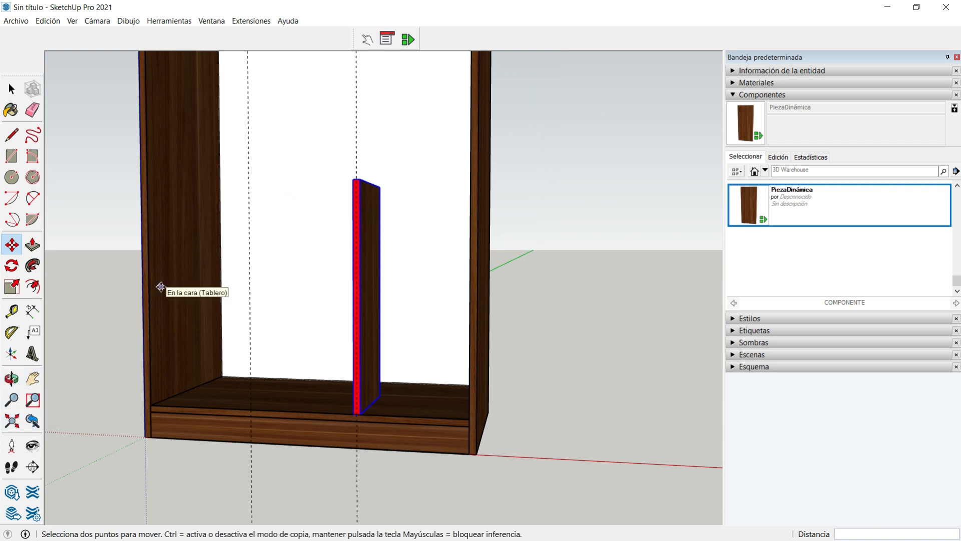
key("o")
left_click_drag(217, 287, 131, 352)
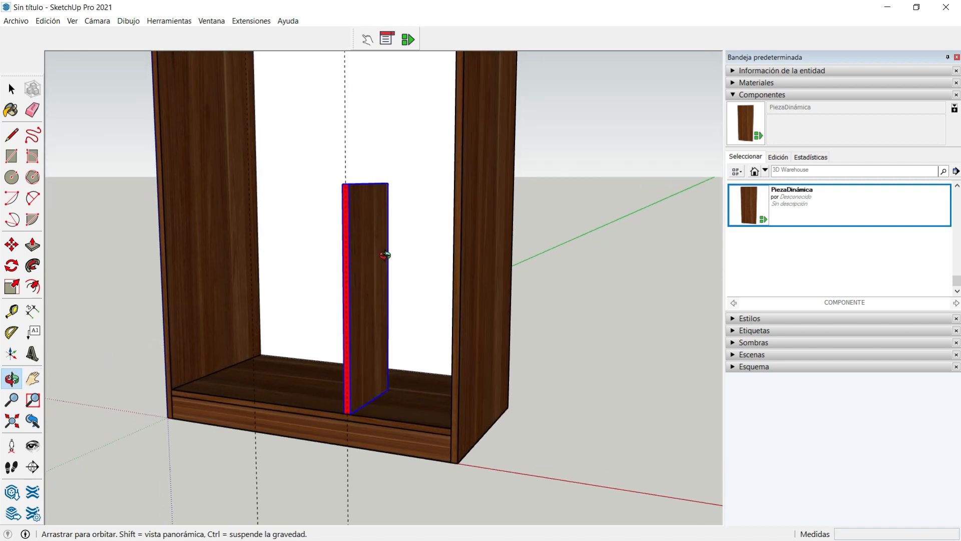
key("h")
left_click_drag(385, 255, 397, 361)
scroll(395, 360, "down", 5)
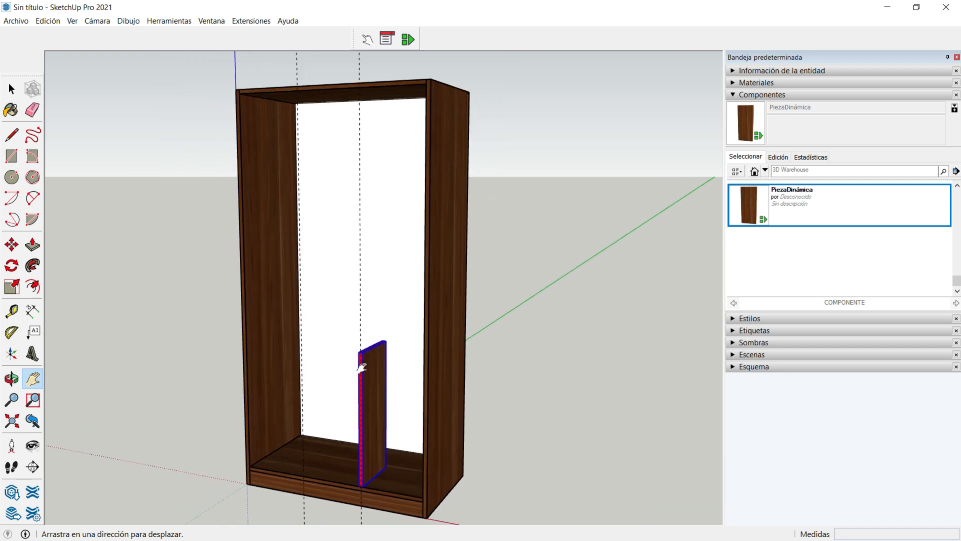
left_click(18, 283)
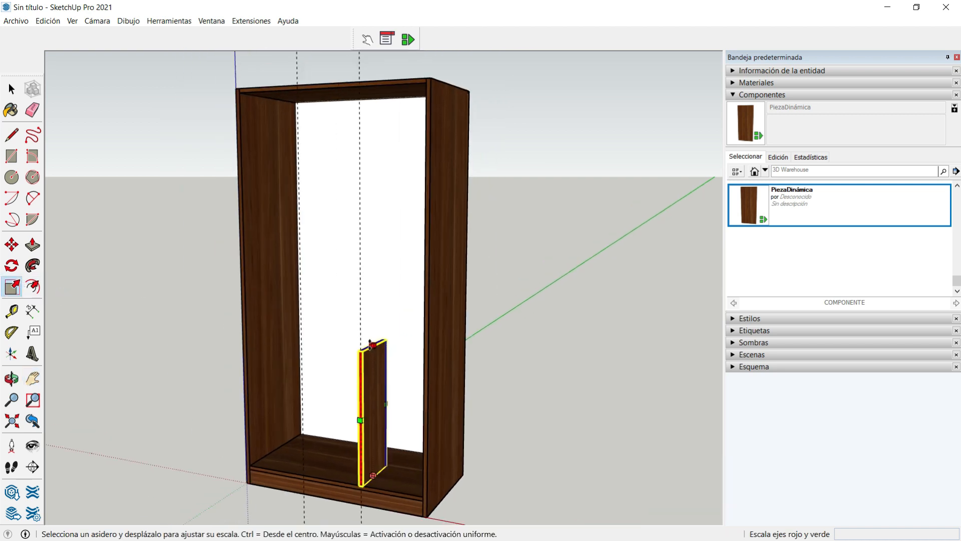
left_click_drag(372, 346, 367, 86)
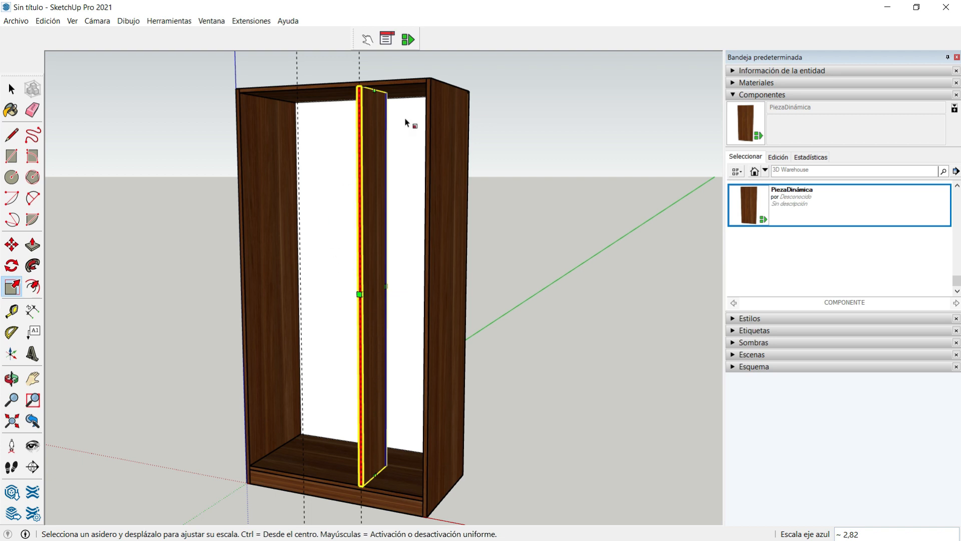
Step: Set the divider piece's length (LARGO) to 1694 mm and its width (ANCHO) to 478 mm in the component options
left_click(387, 41)
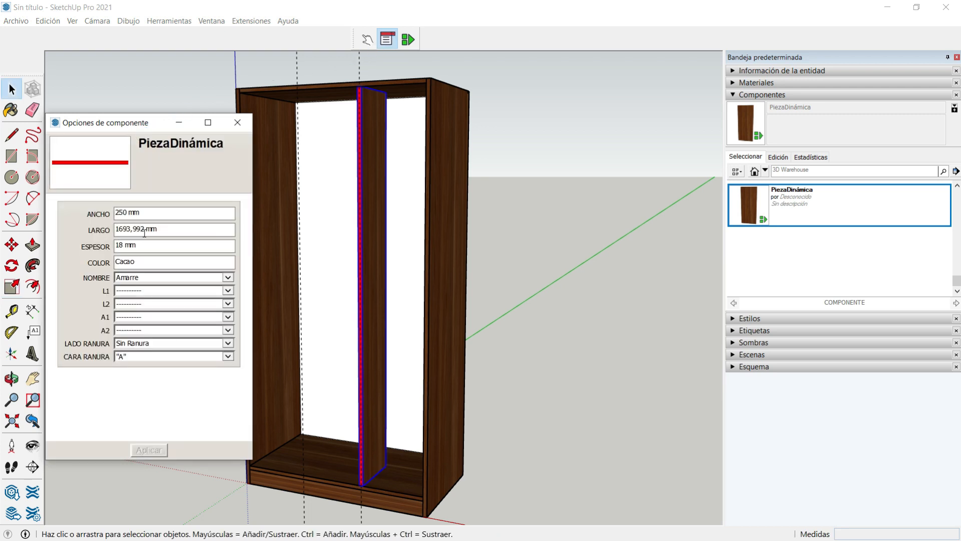
double_click(125, 229)
type("169")
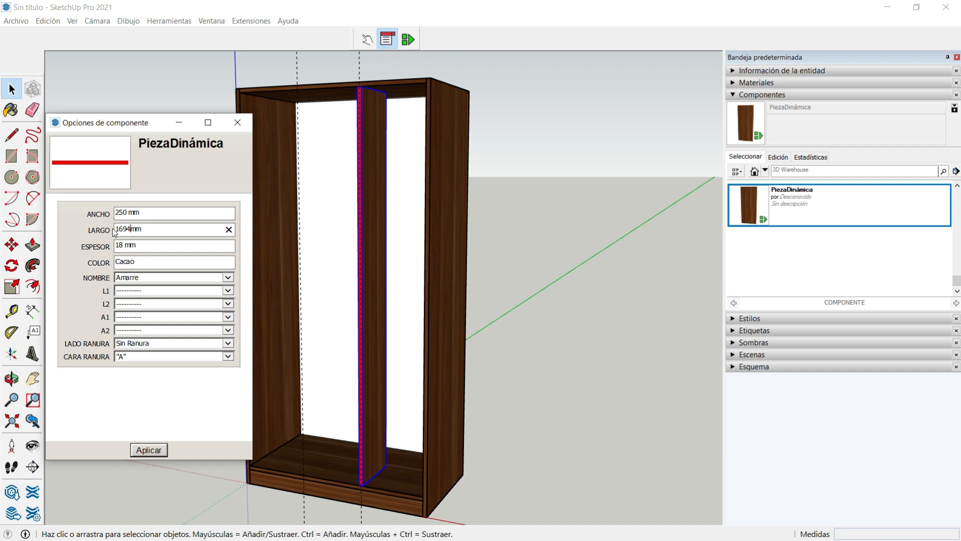
type("4")
double_click(120, 213)
type("478")
Step: Name the piece Divisor, set its L1 edge to D, and apply the component options
left_click(228, 279)
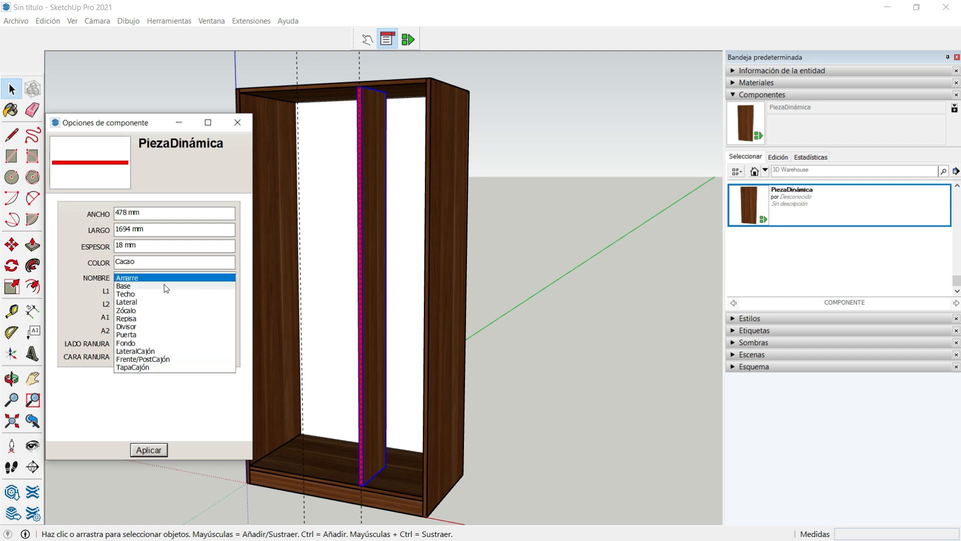
left_click(144, 327)
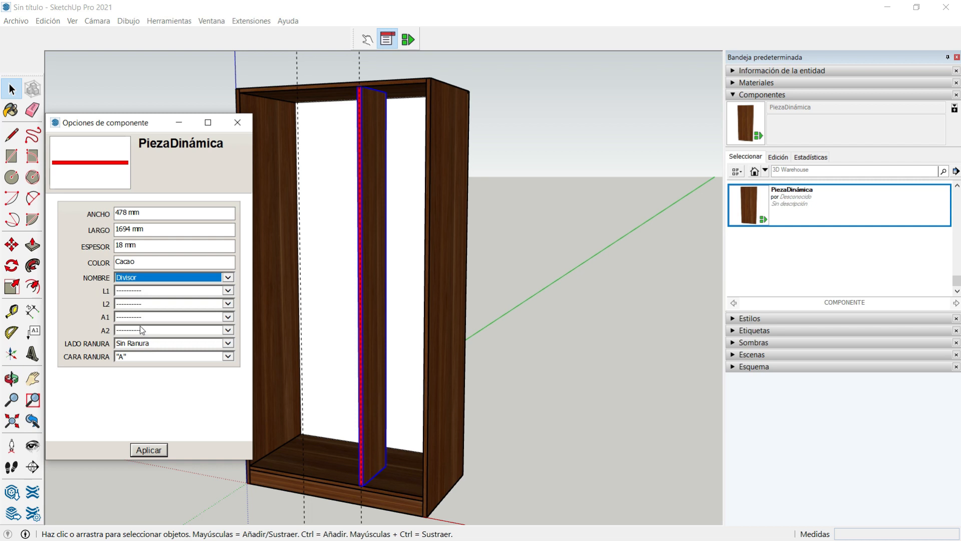
left_click(141, 296)
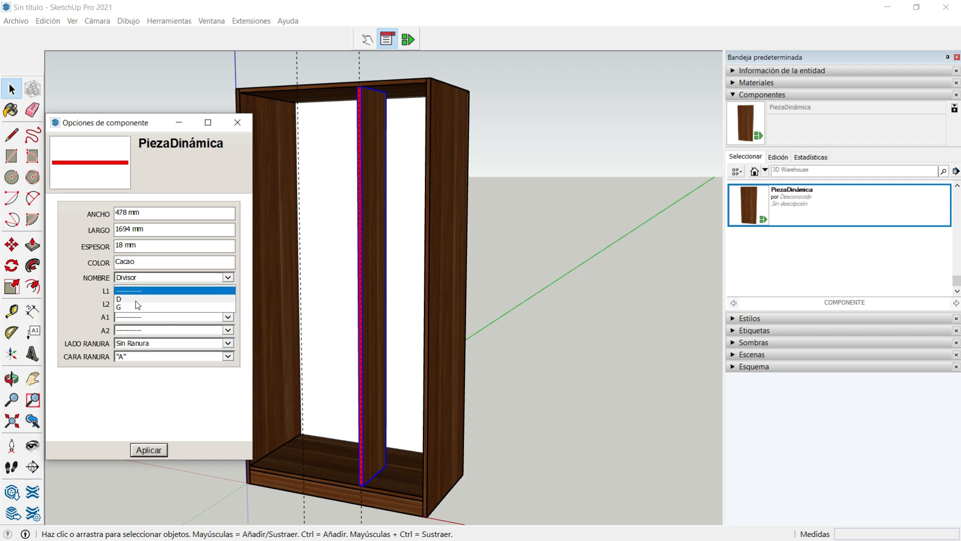
left_click(138, 306)
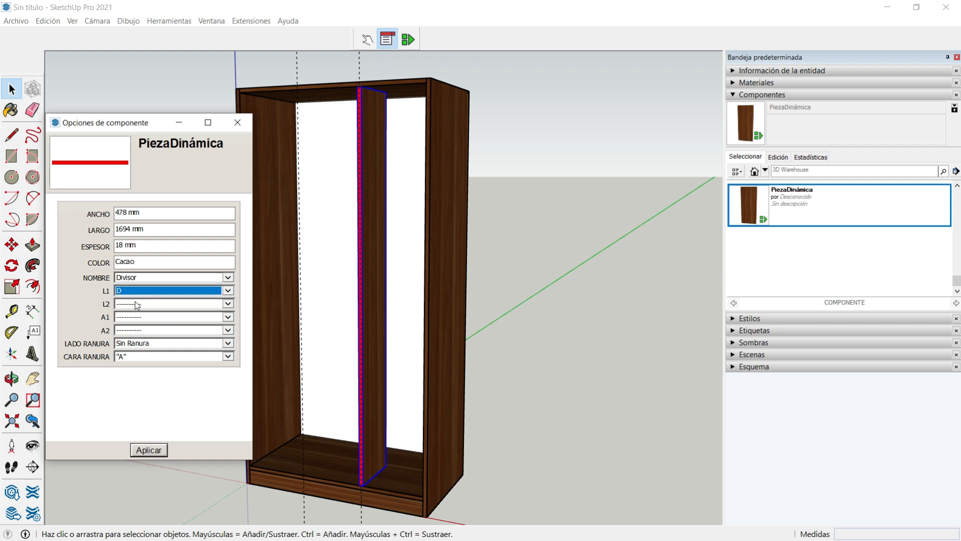
left_click(159, 451)
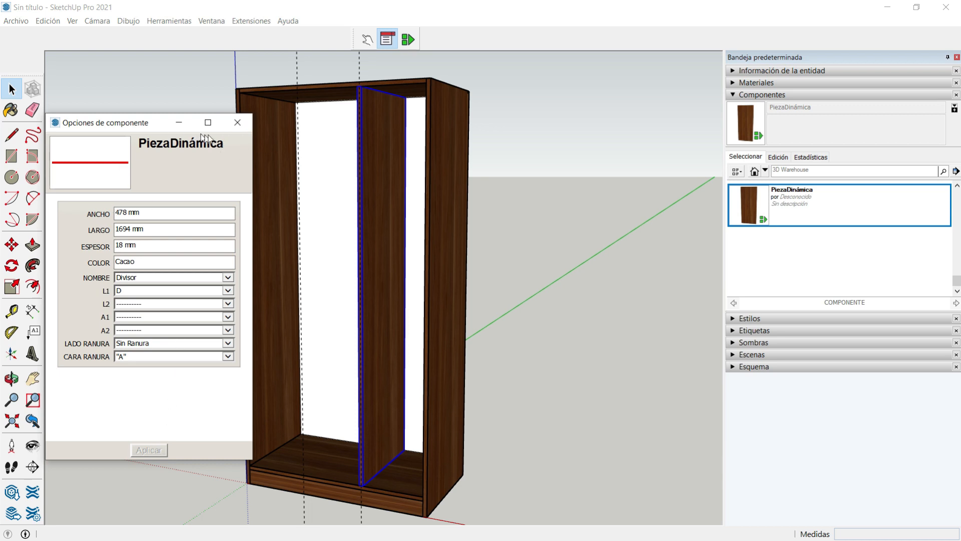
left_click(238, 124)
Step: Insert another PiezaDinámica component to the right of the closet and rotate it to lie horizontally with its long side across the closet's width
left_click(12, 379)
left_click_drag(206, 309, 214, 189)
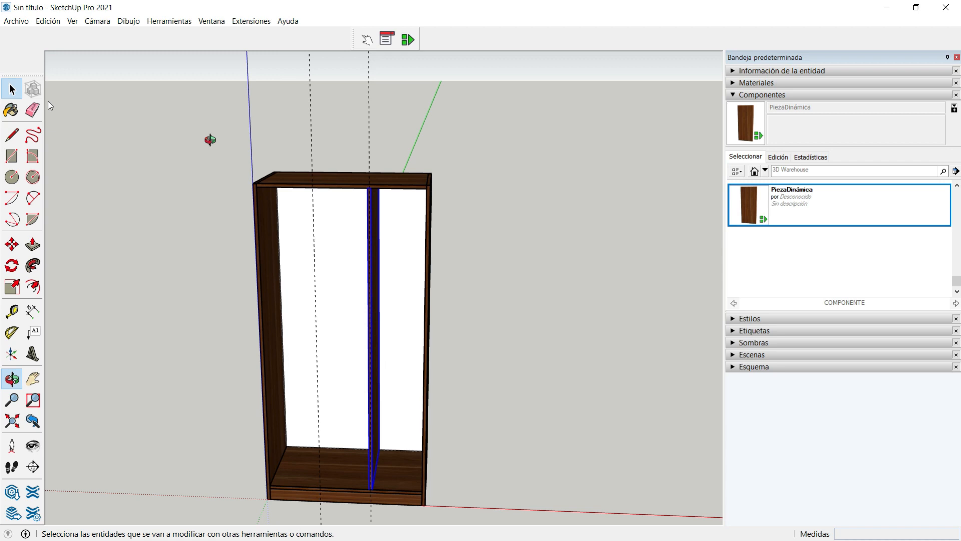
key("space")
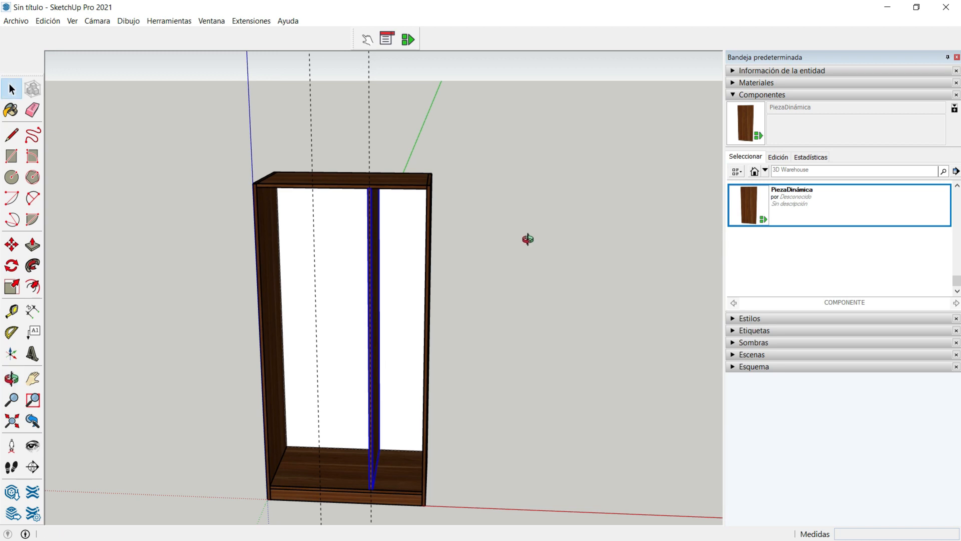
left_click(521, 244)
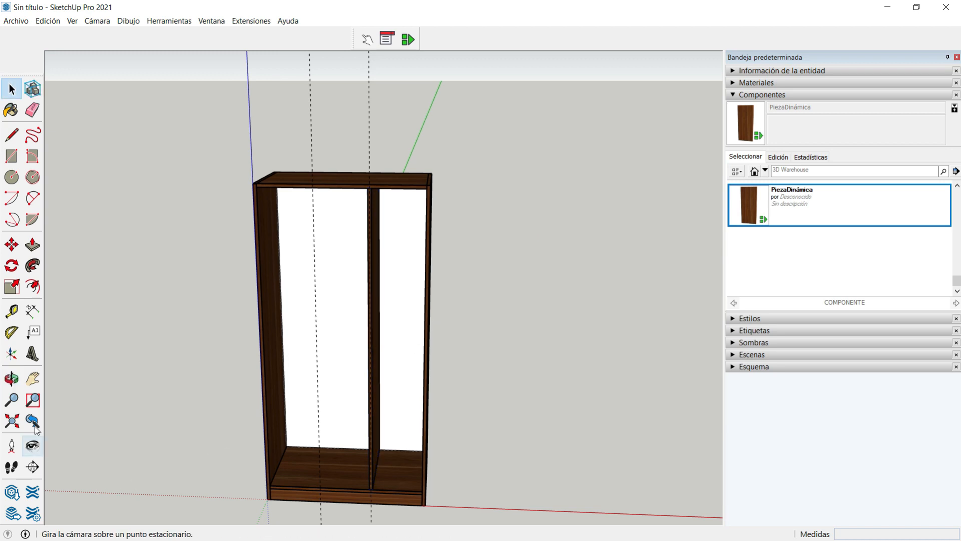
left_click(12, 378)
left_click_drag(212, 407, 249, 377)
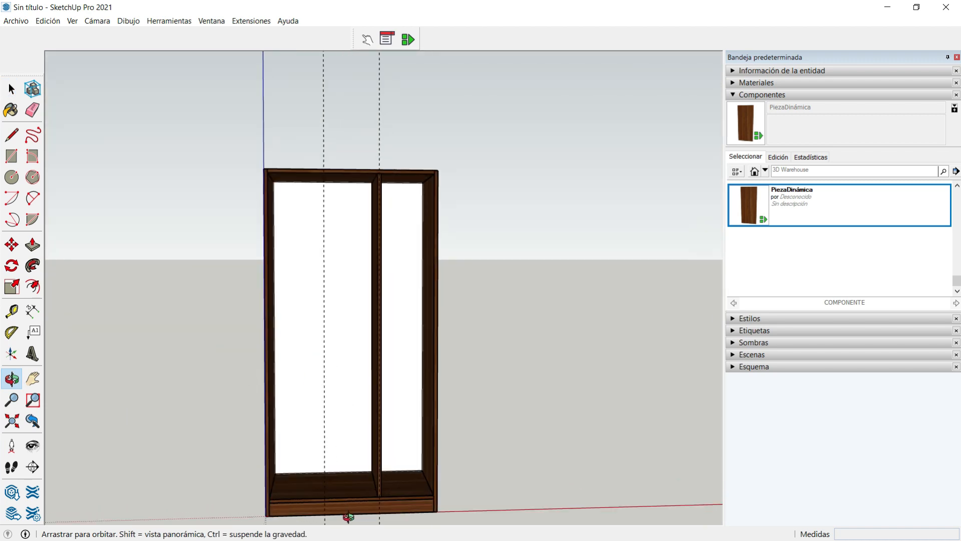
scroll(348, 517, "up", 2)
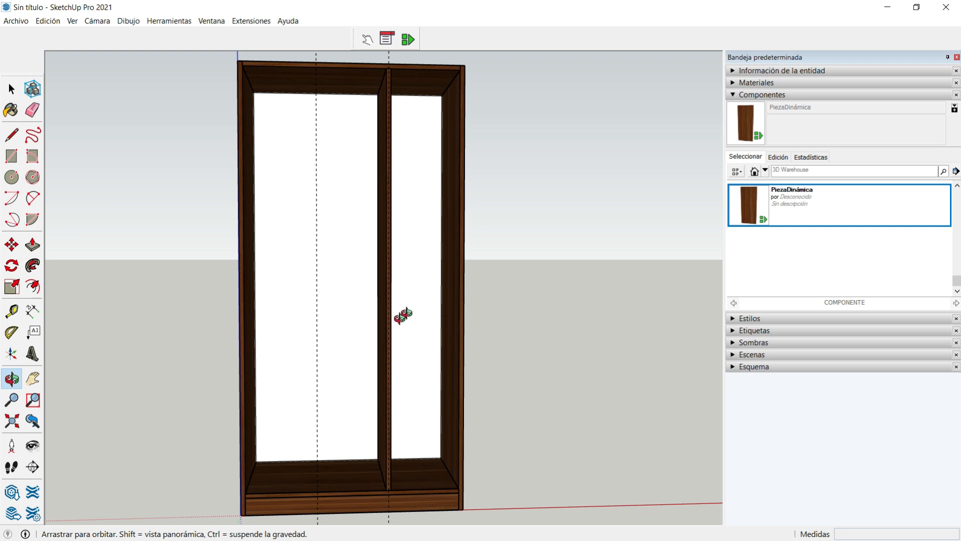
left_click(749, 213)
left_click(508, 449)
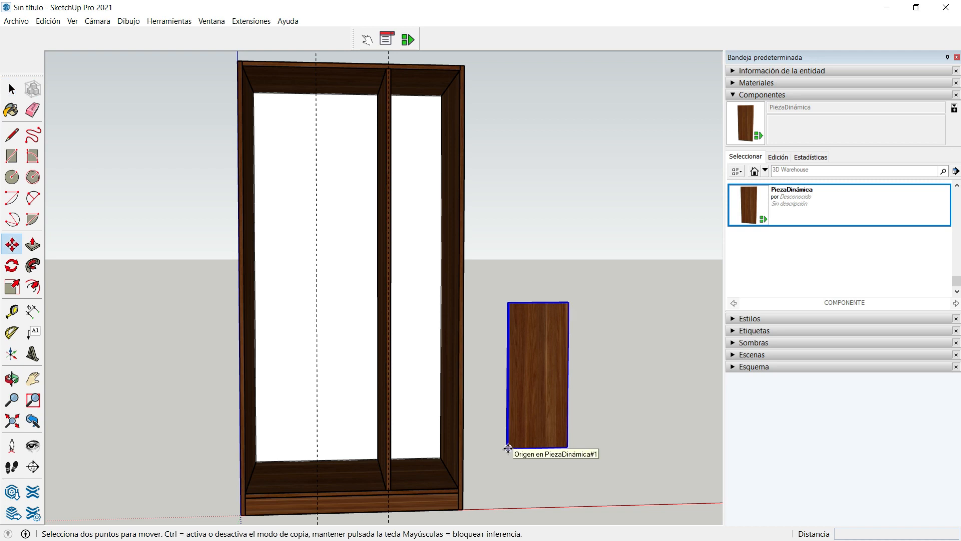
key("ctrl+Right")
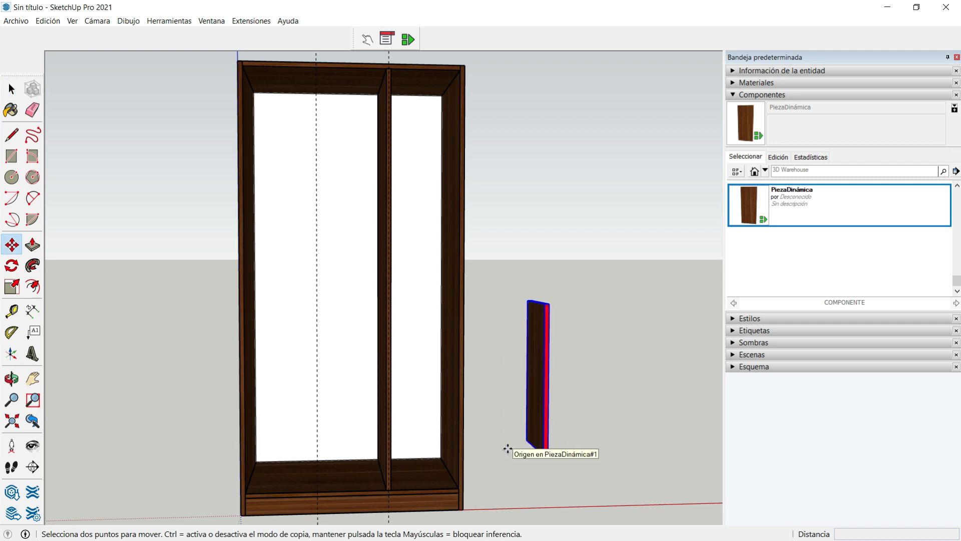
key("ctrl+Up")
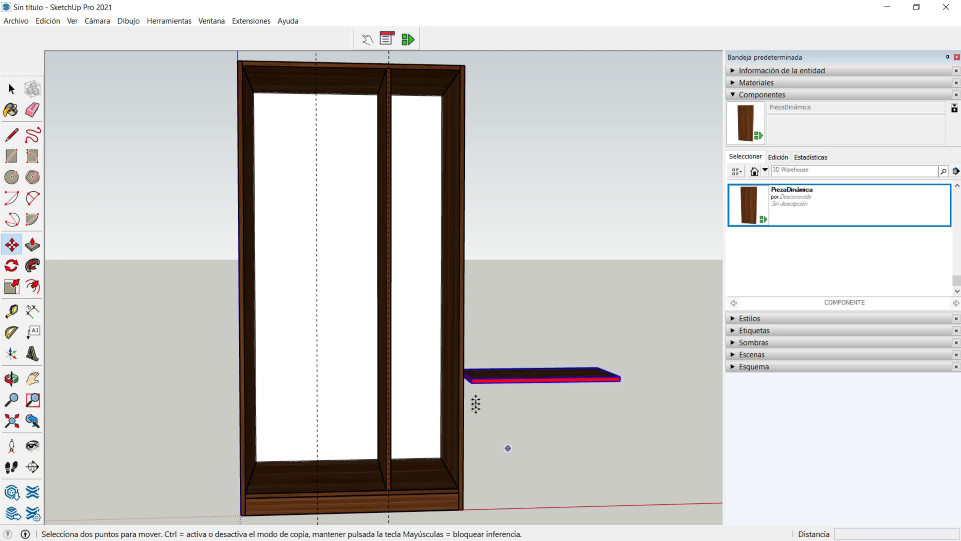
Step: Move the horizontal piece by its lower front left corner to where the left side panel meets the base's front edge
left_click(471, 384)
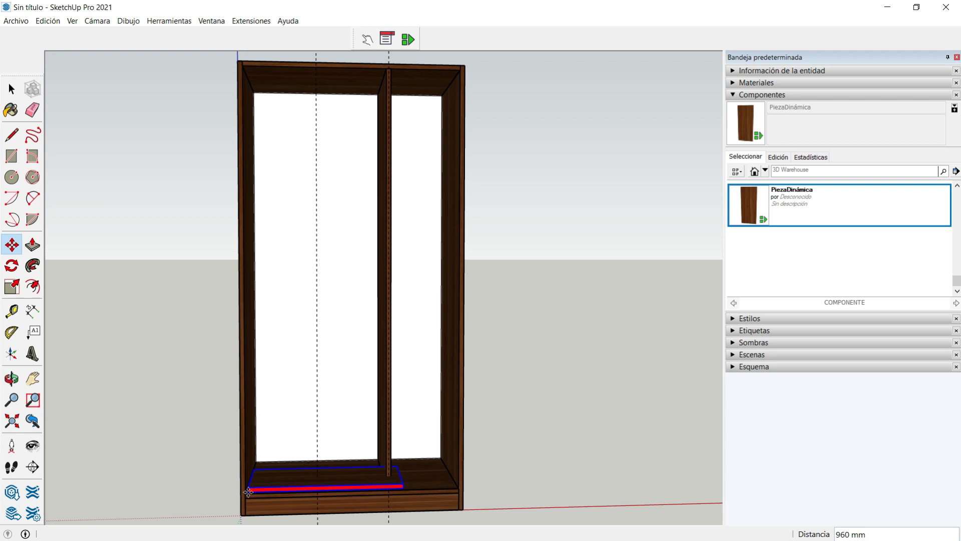
scroll(249, 493, "up", 3)
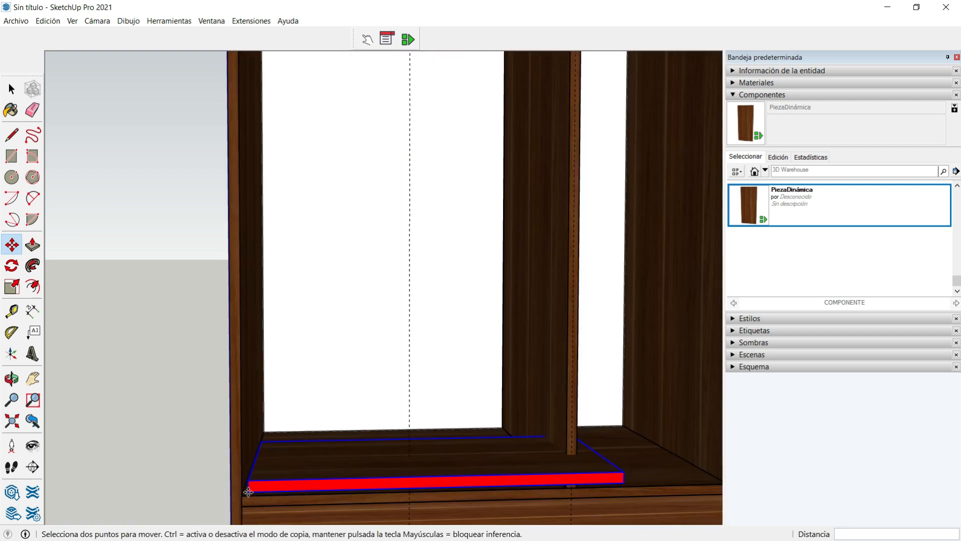
scroll(249, 492, "up", 1)
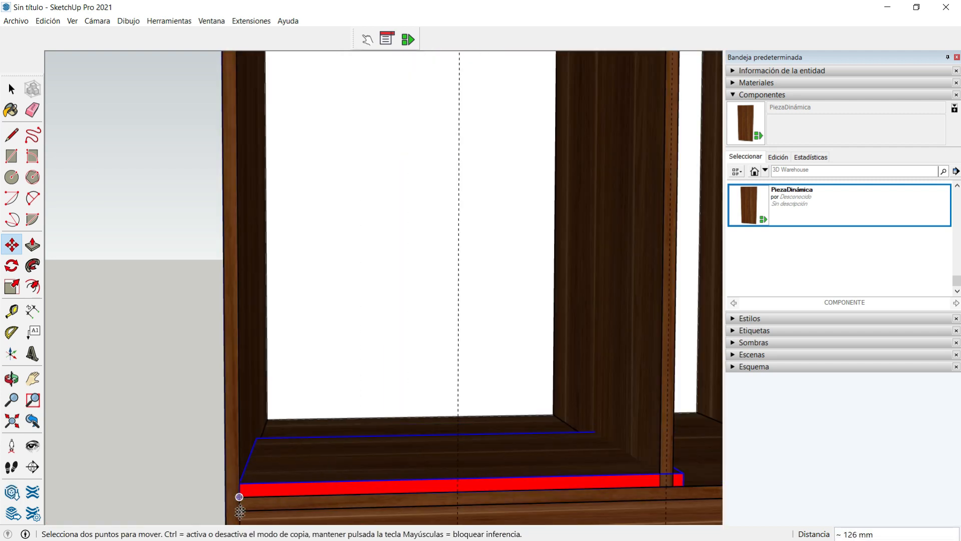
Step: Scale the horizontal piece along its length until its right end meets the left face of the divider
left_click(31, 381)
left_click_drag(286, 365, 217, 327)
left_click(11, 379)
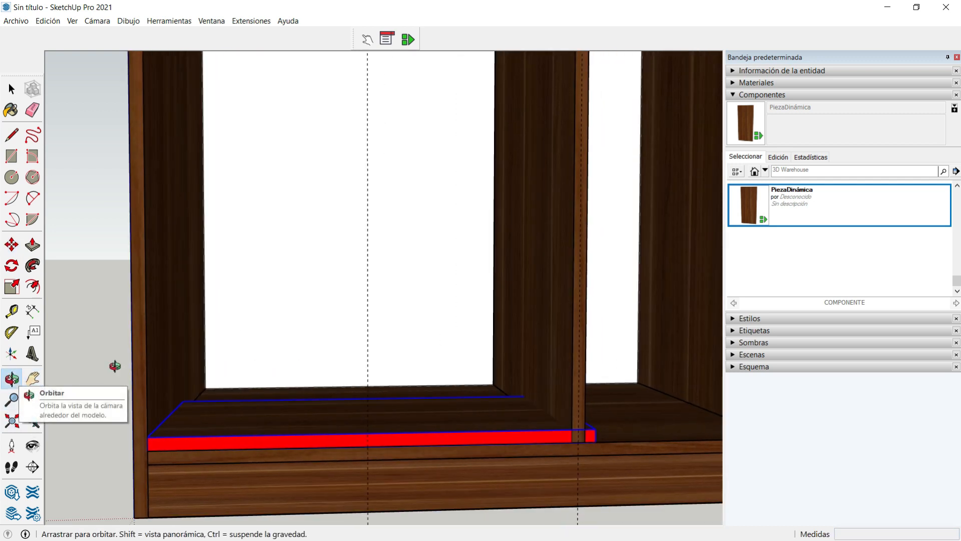
left_click_drag(311, 354, 50, 350)
left_click(8, 289)
left_click_drag(564, 435, 535, 391)
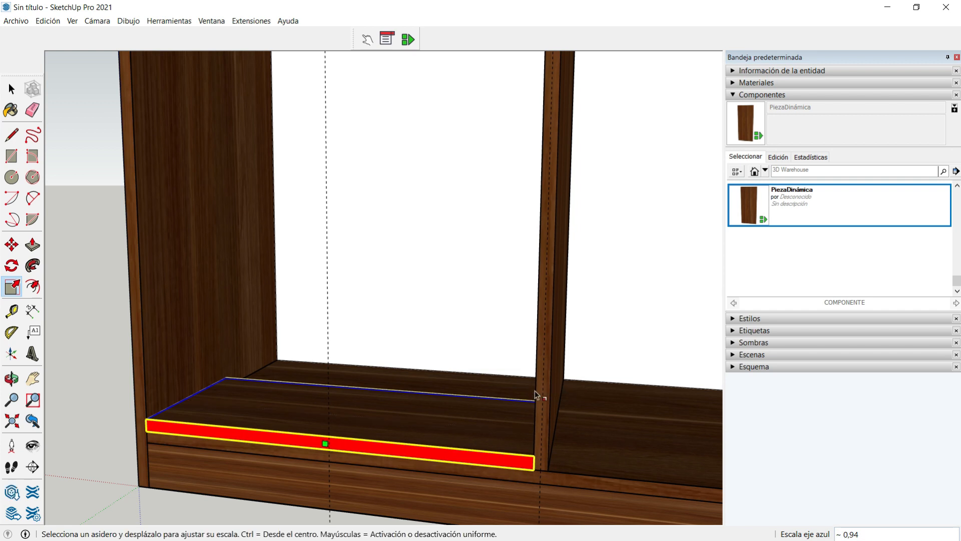
Step: Set the shelf piece's width (ANCHO) to 478 mm and its length (LARGO) to 567 mm in the component options
left_click(388, 40)
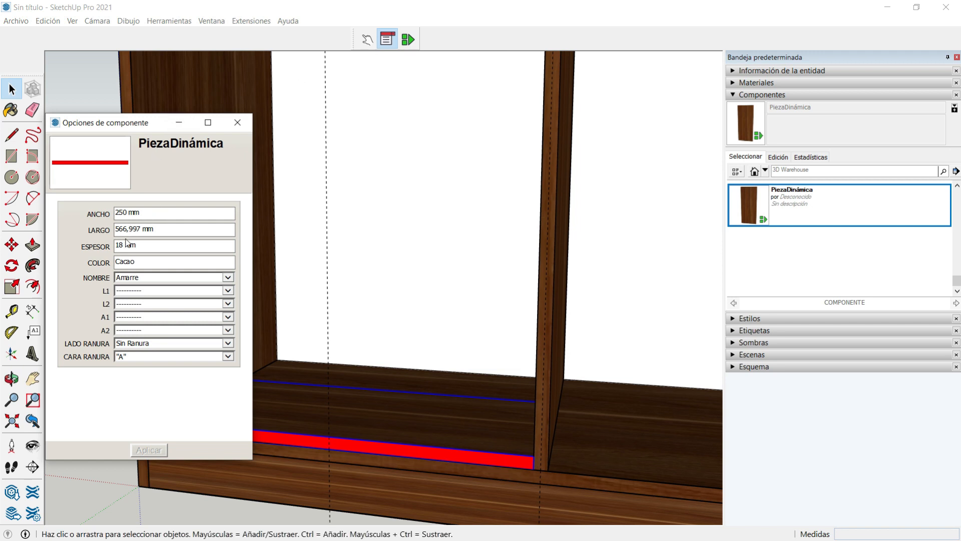
double_click(123, 212)
type("478")
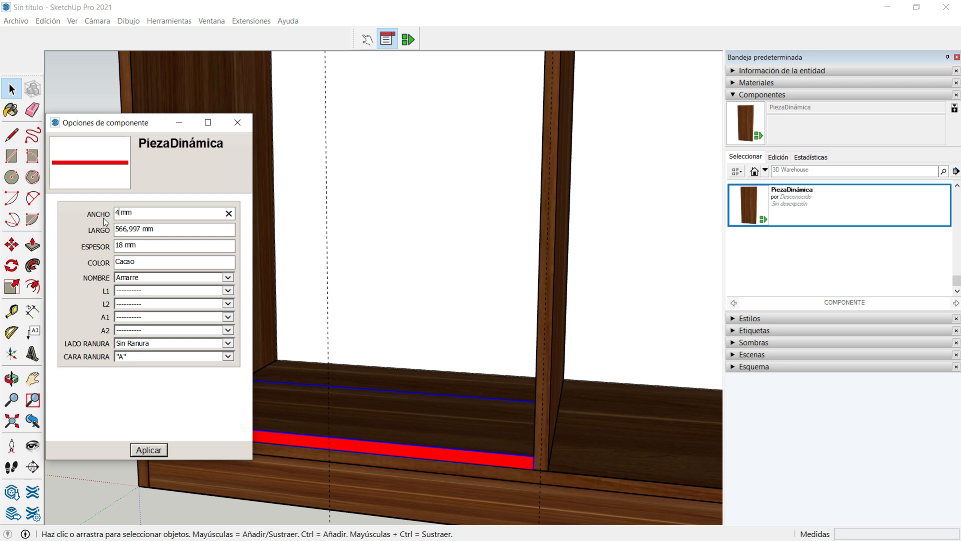
double_click(142, 229)
type("567")
Step: Name the piece Repisa, set its L1 edge to D, and apply the component options
left_click(227, 278)
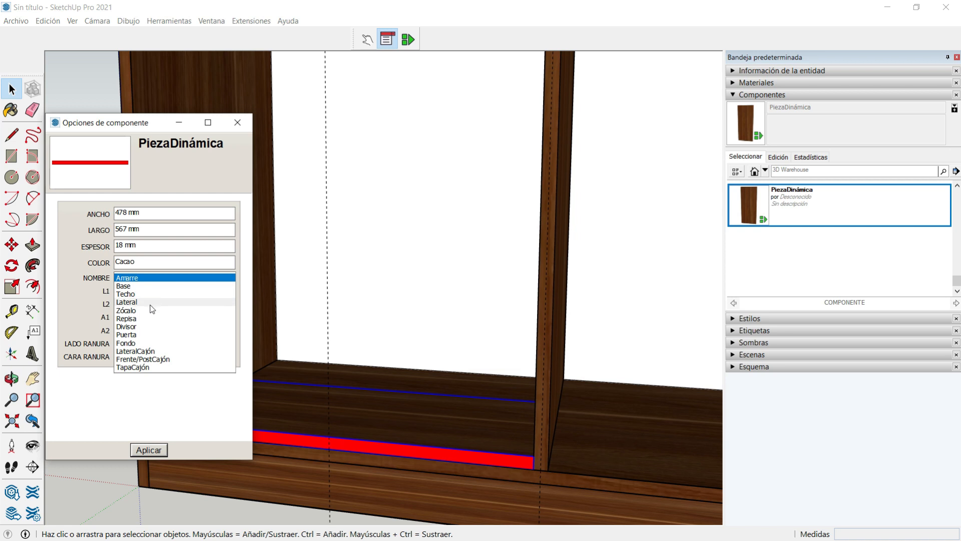
left_click(144, 319)
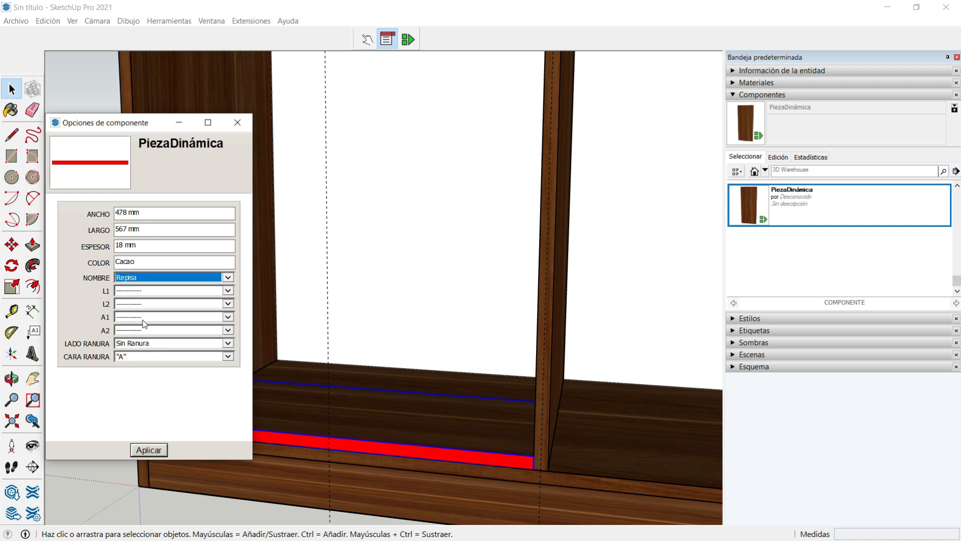
left_click(129, 294)
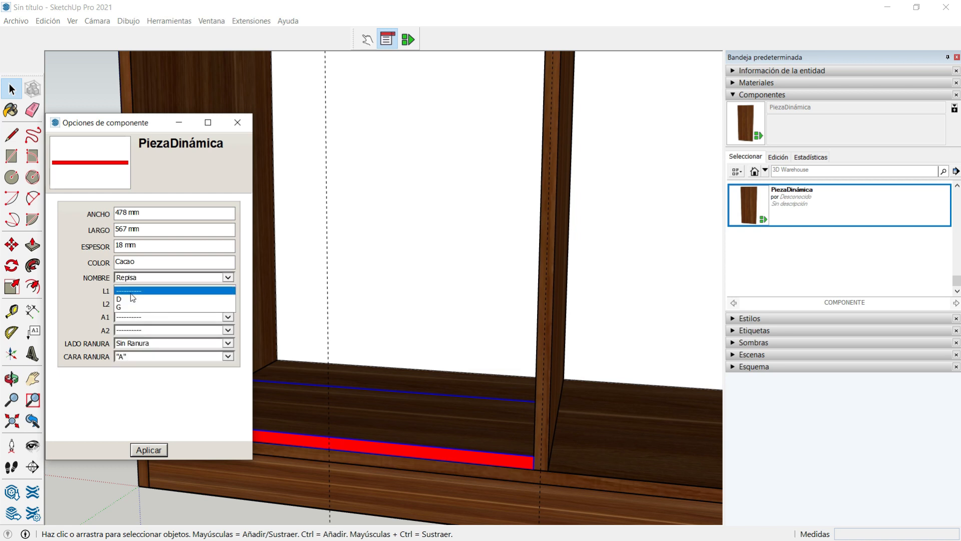
left_click(127, 299)
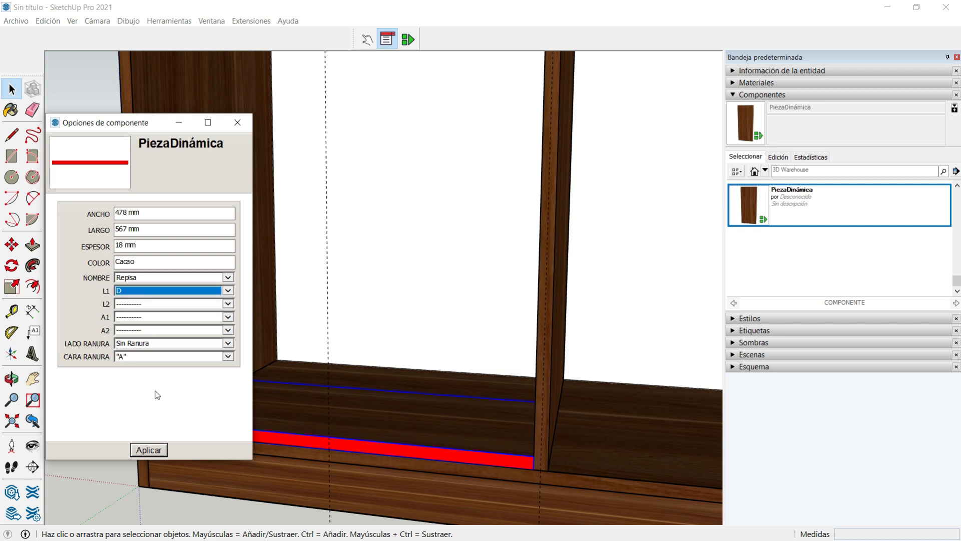
left_click(157, 452)
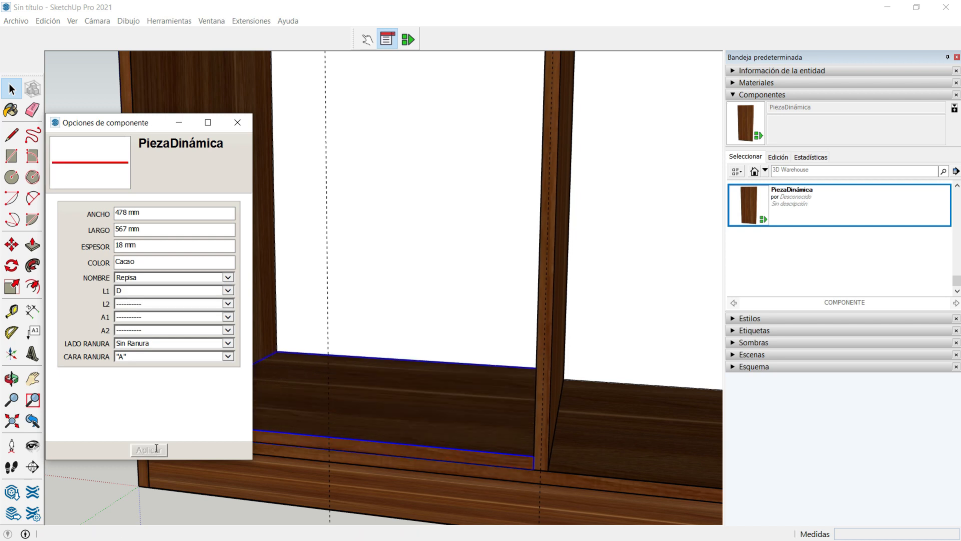
left_click(238, 123)
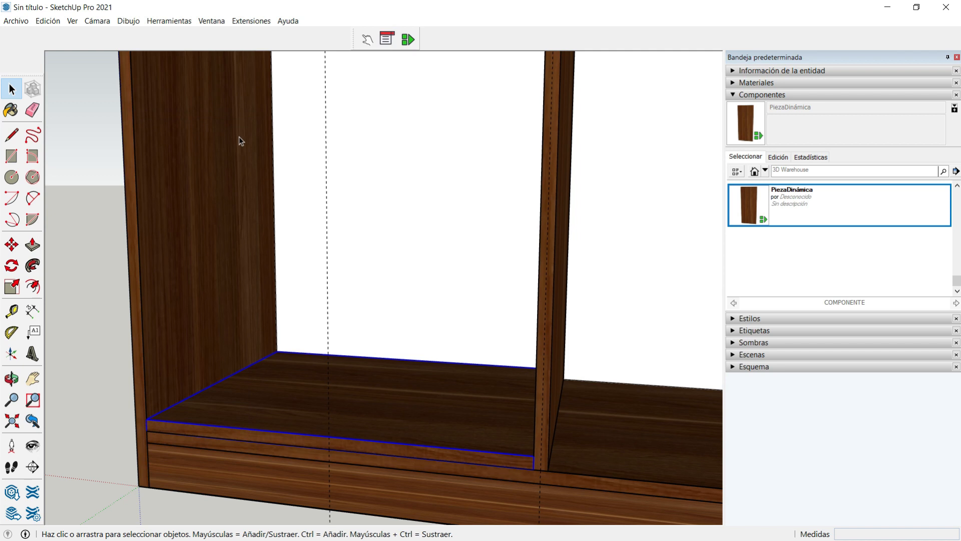
Step: Move the shelf 600 mm straight up from the closet's base along the left side panel
left_click(12, 244)
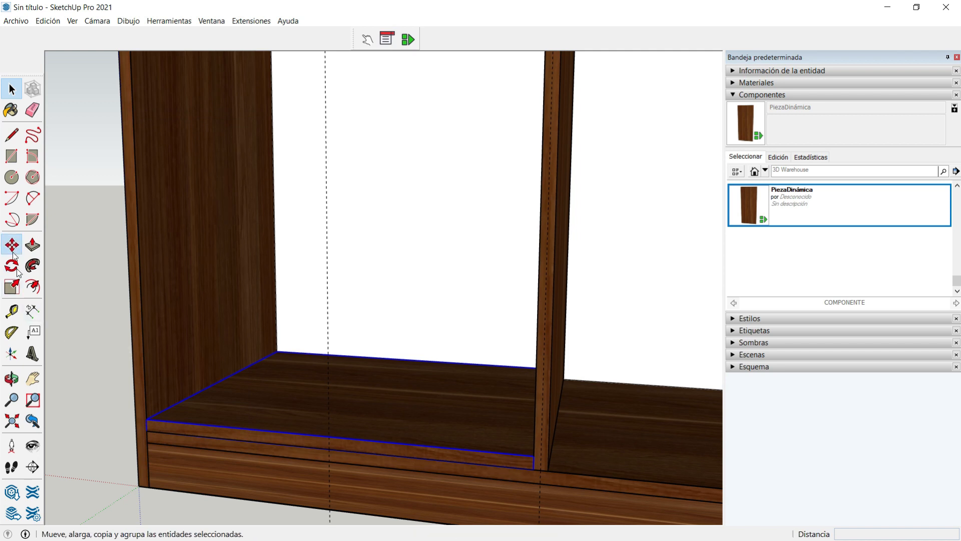
left_click(147, 431)
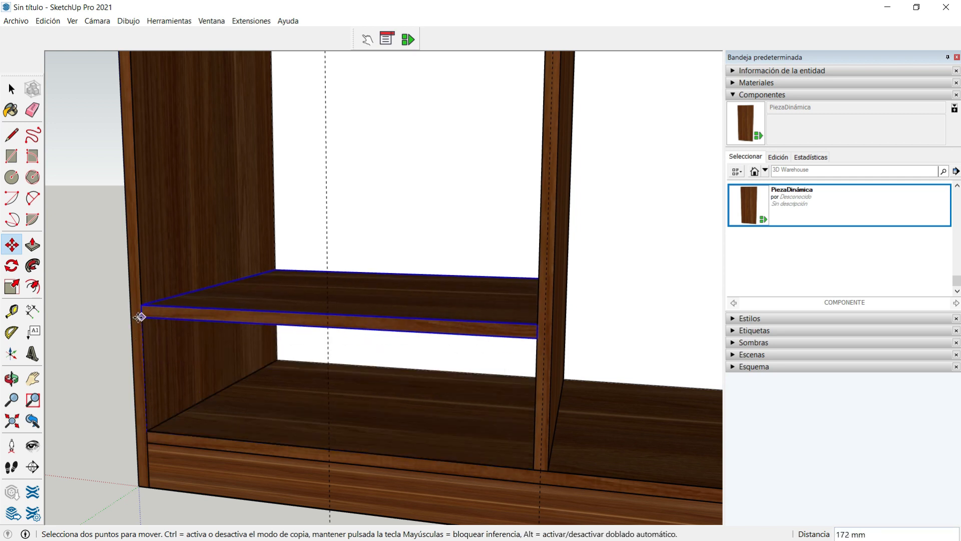
type("6")
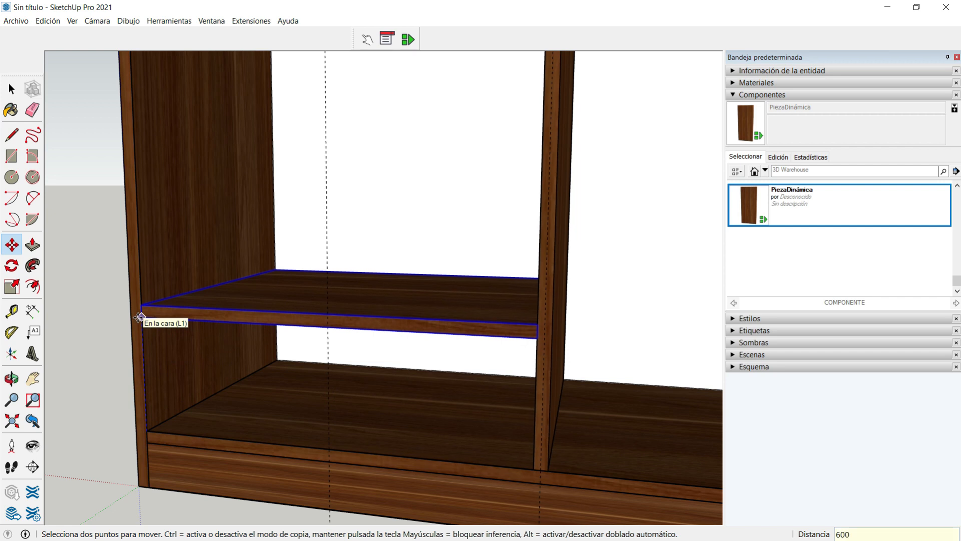
type("00")
key("Return")
scroll(140, 315, "down", 5)
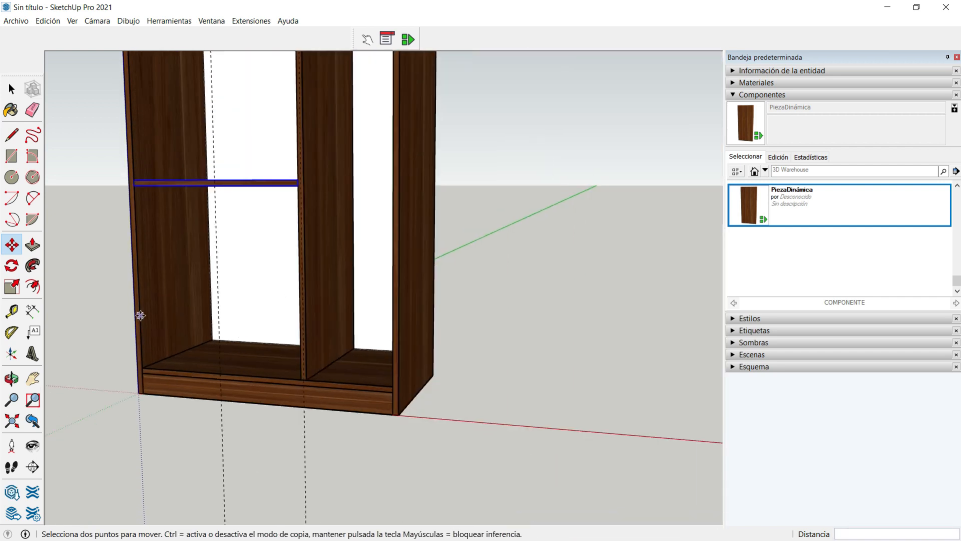
left_click(33, 379)
left_click_drag(235, 311, 291, 351)
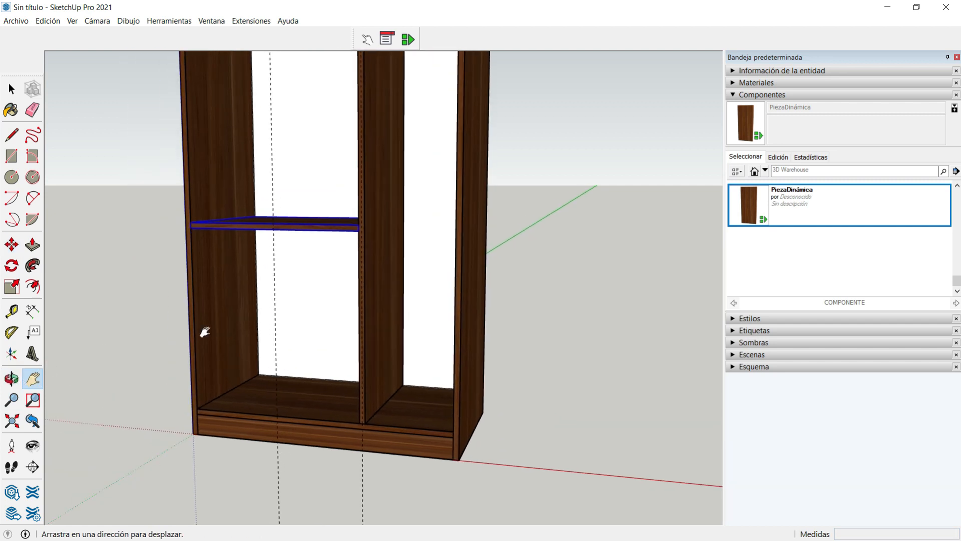
left_click_drag(205, 332, 236, 332)
key("o")
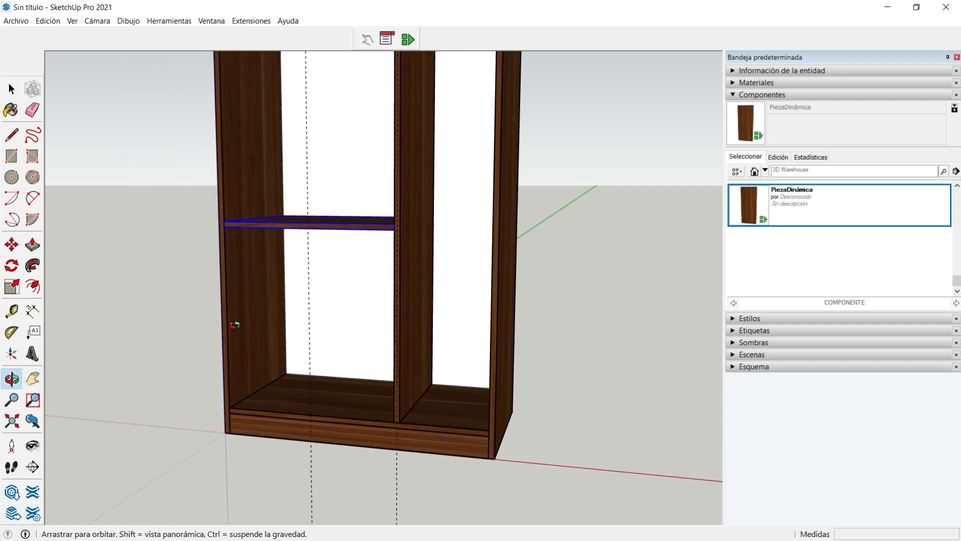
scroll(275, 324, "down", 3)
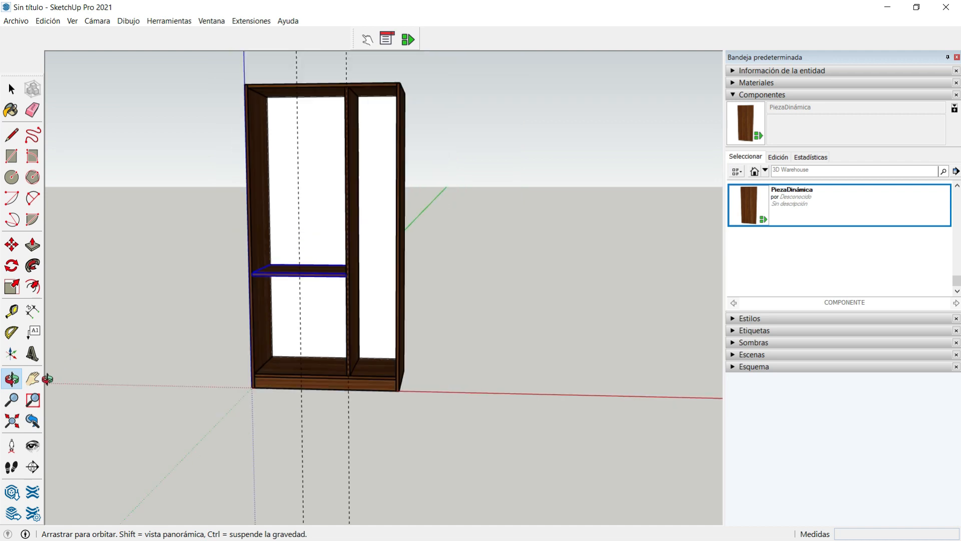
Step: Erase the two vertical dashed guide lines that run through the closet
key("h")
left_click_drag(296, 303, 305, 349)
scroll(303, 333, "up", 2)
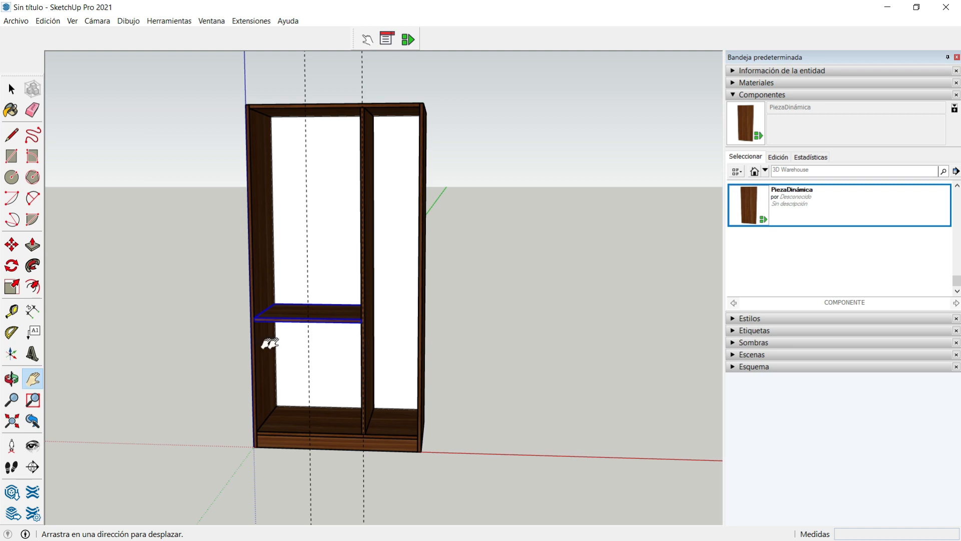
scroll(270, 340, "up", 3)
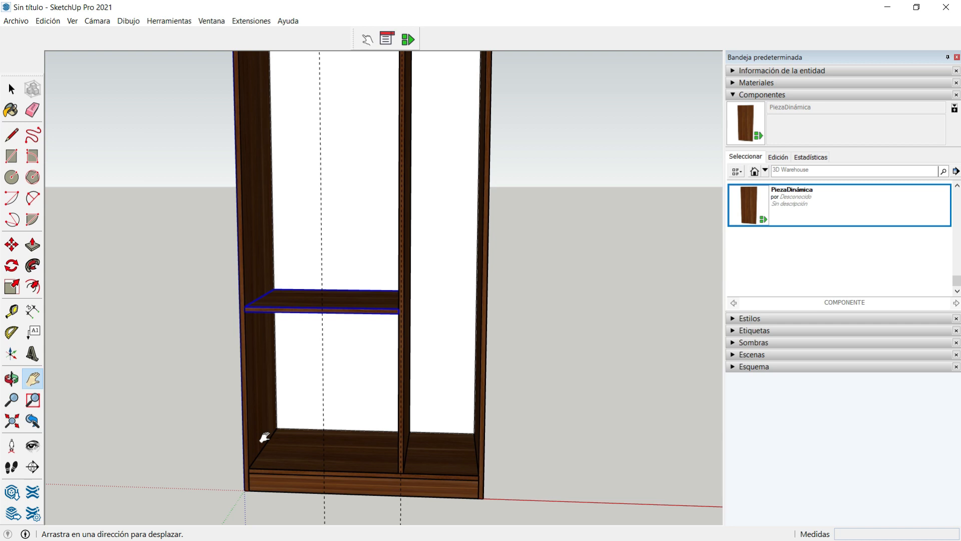
scroll(264, 437, "down", 2)
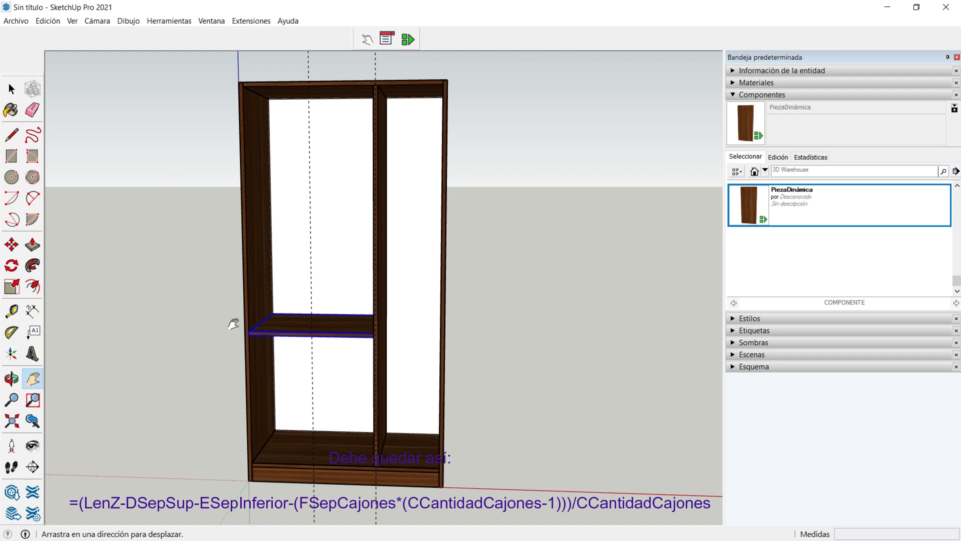
left_click(32, 109)
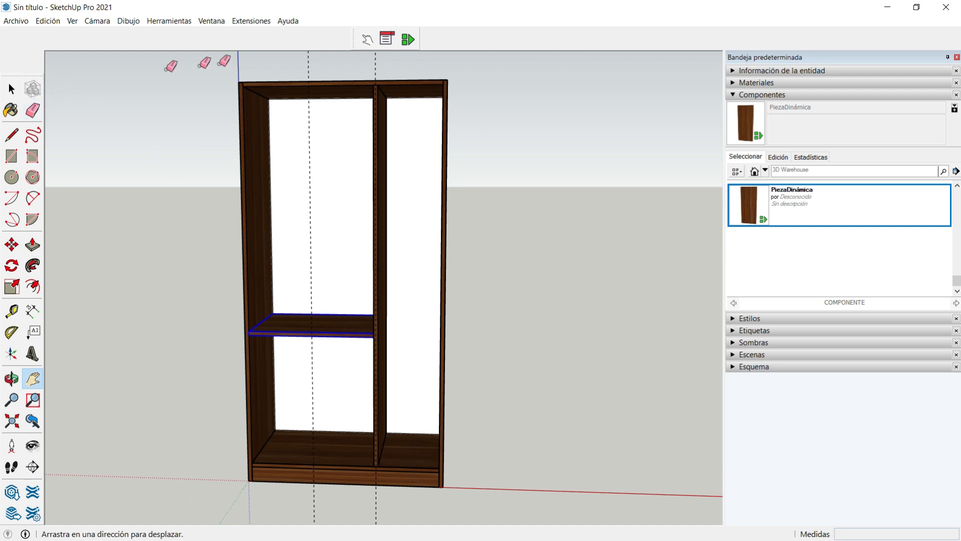
left_click(309, 67)
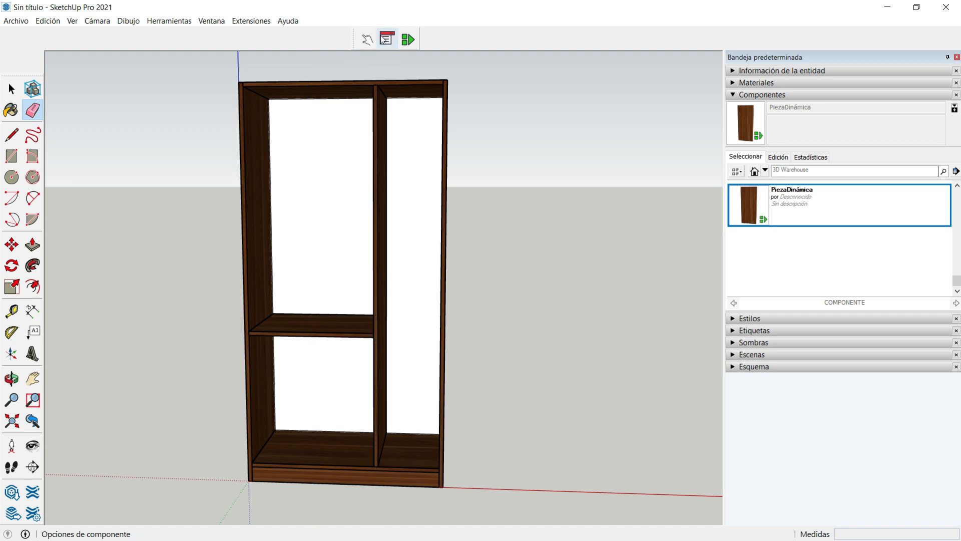
Step: Save the model as Ropero in the ComponenteCDTutorial folder on the desktop (Escritorio)
left_click(15, 21)
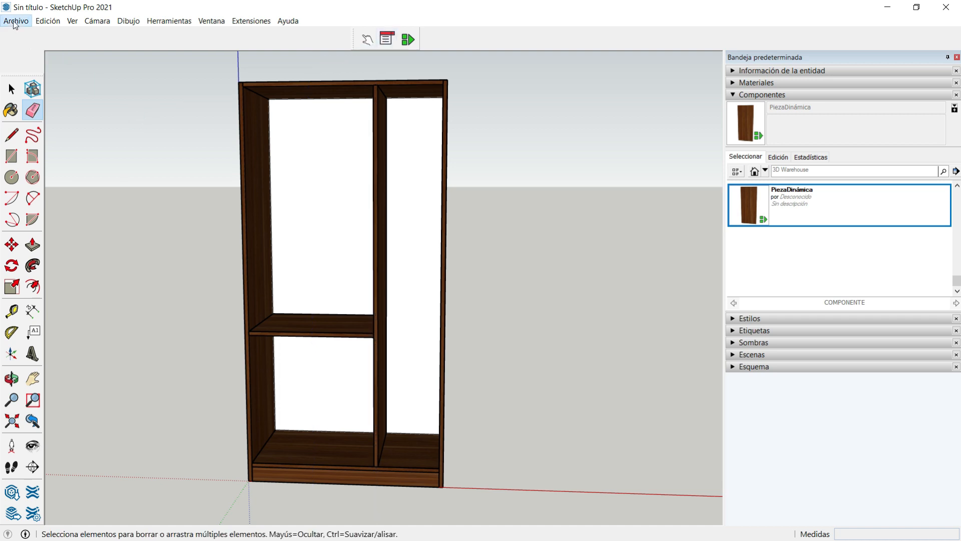
left_click(29, 86)
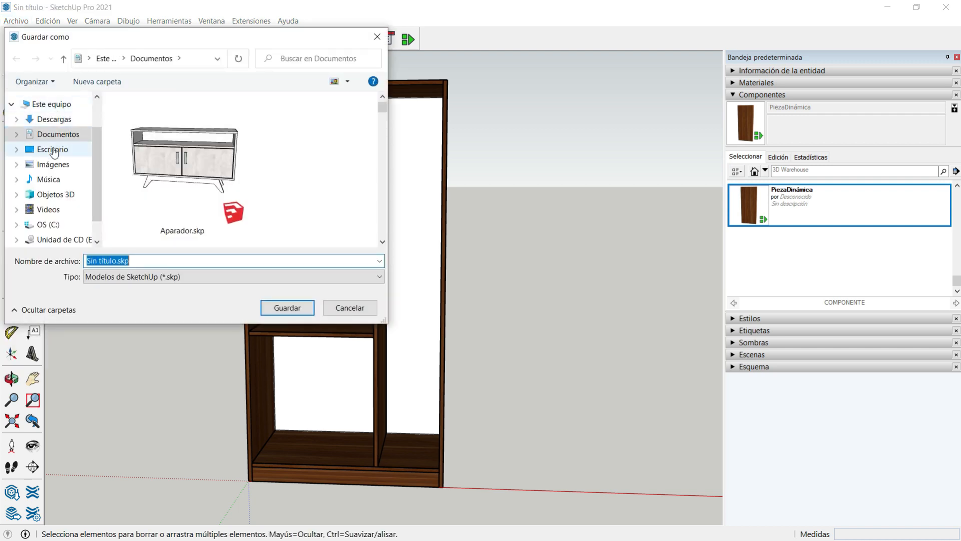
left_click(53, 150)
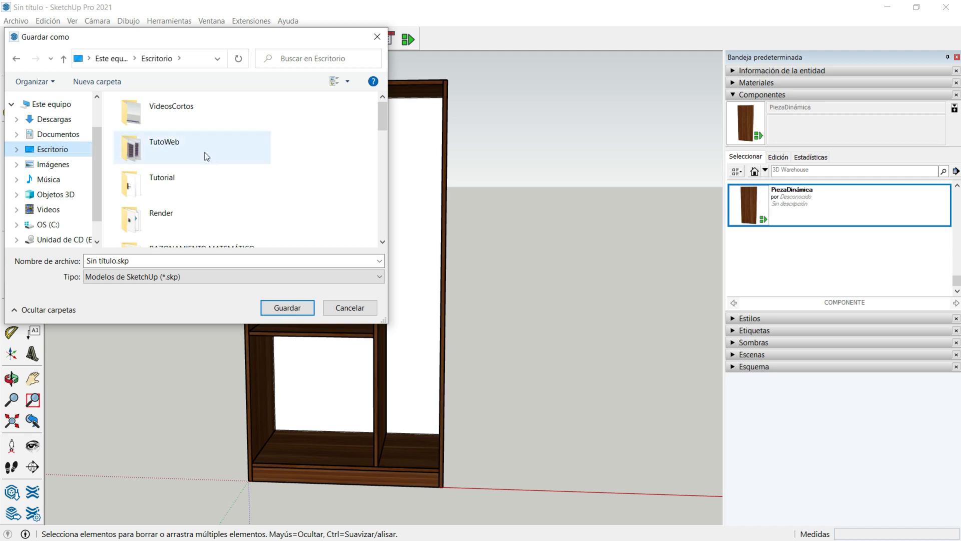
scroll(227, 159, "down", 3)
scroll(228, 158, "down", 4)
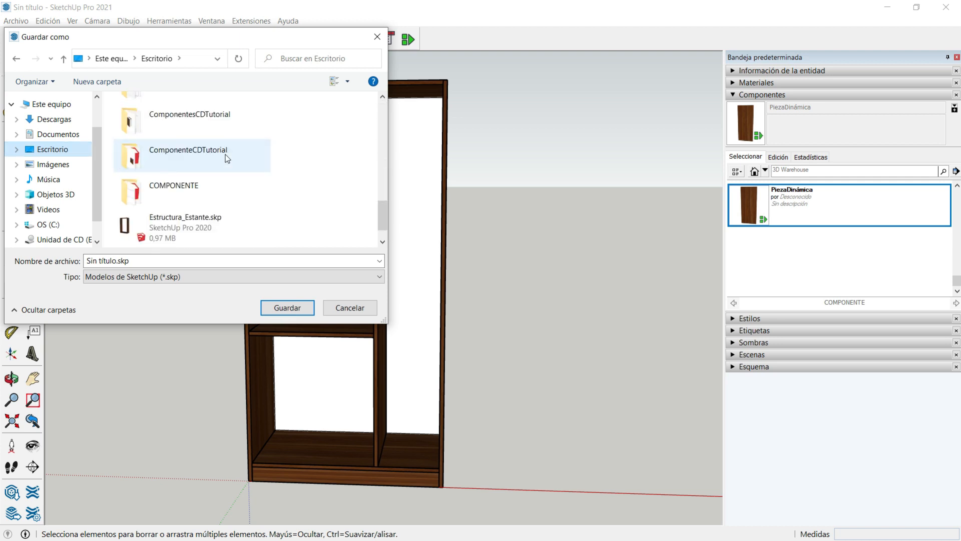
double_click(213, 155)
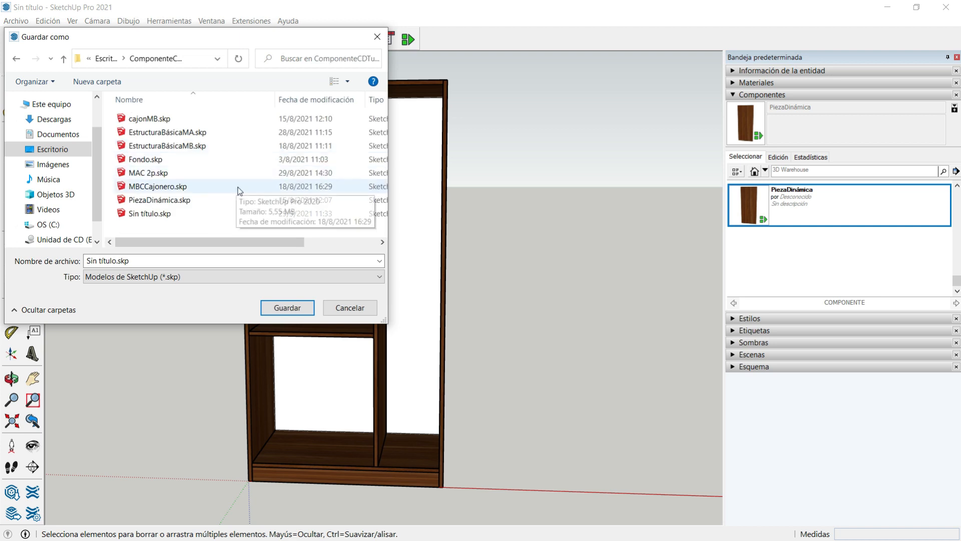
left_click_drag(129, 261, 80, 264)
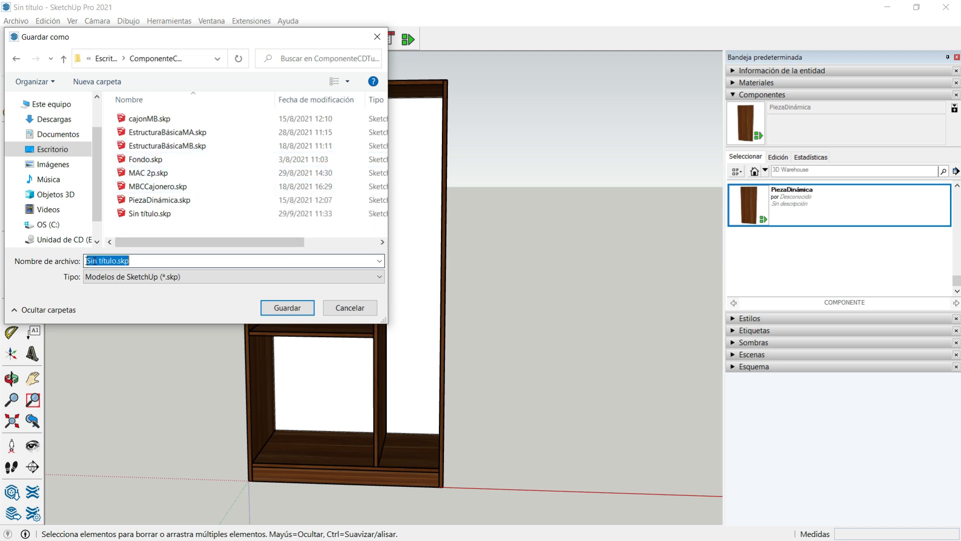
type("Ropero")
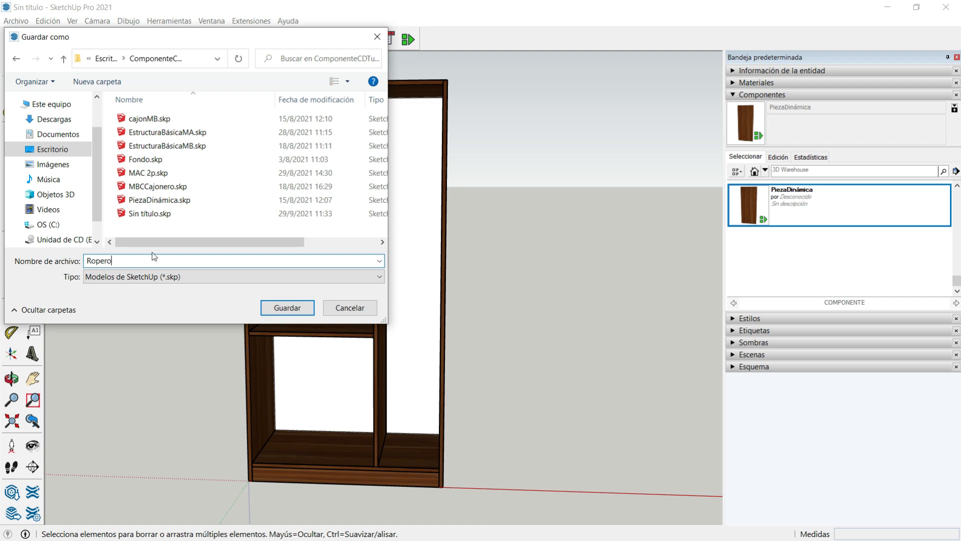
left_click(290, 311)
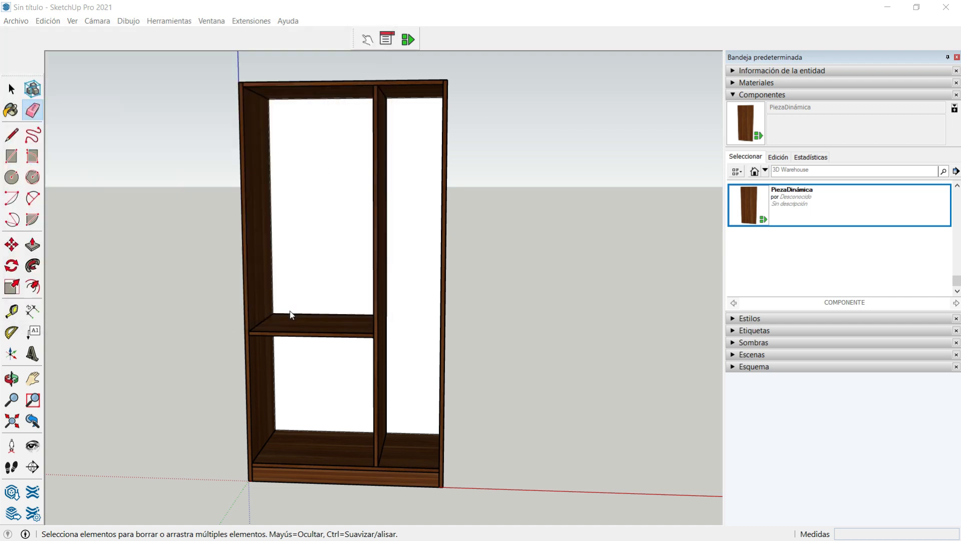
Step: Create a new model and delete the default human figure from it
middle_click_drag(290, 311, 120, 373)
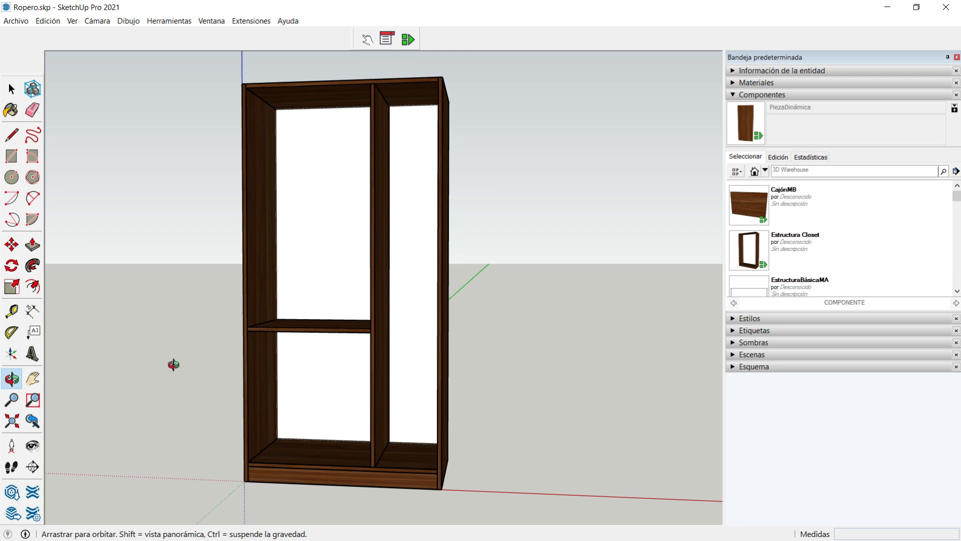
left_click(18, 22)
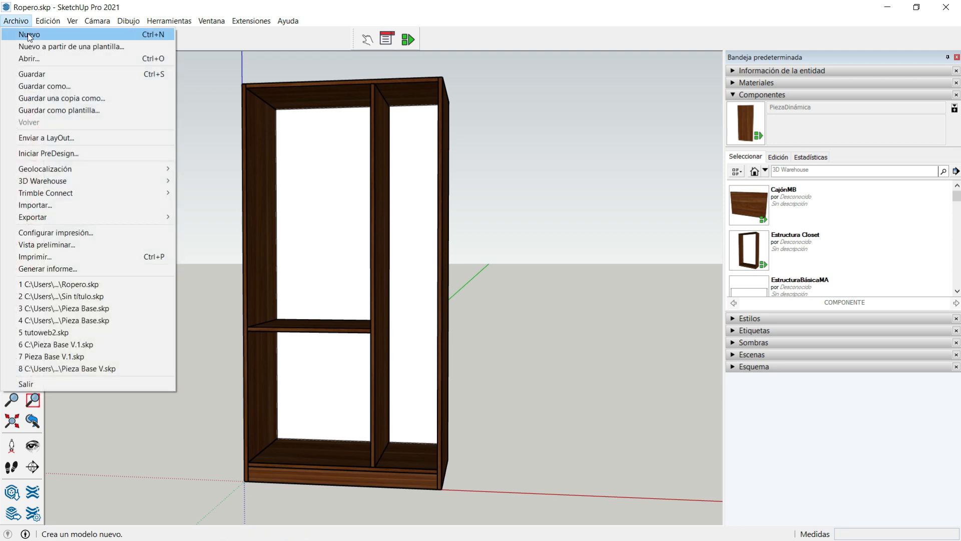
left_click(29, 34)
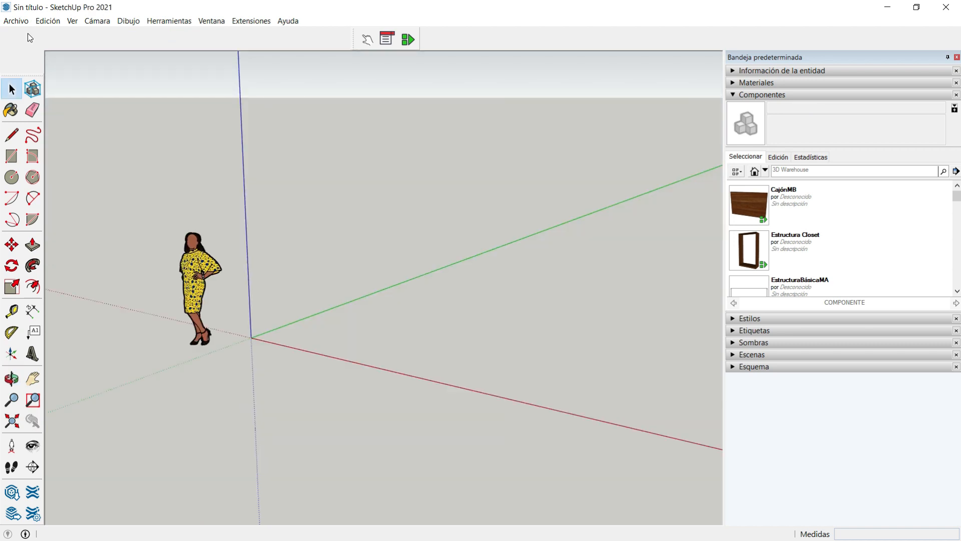
left_click(199, 260)
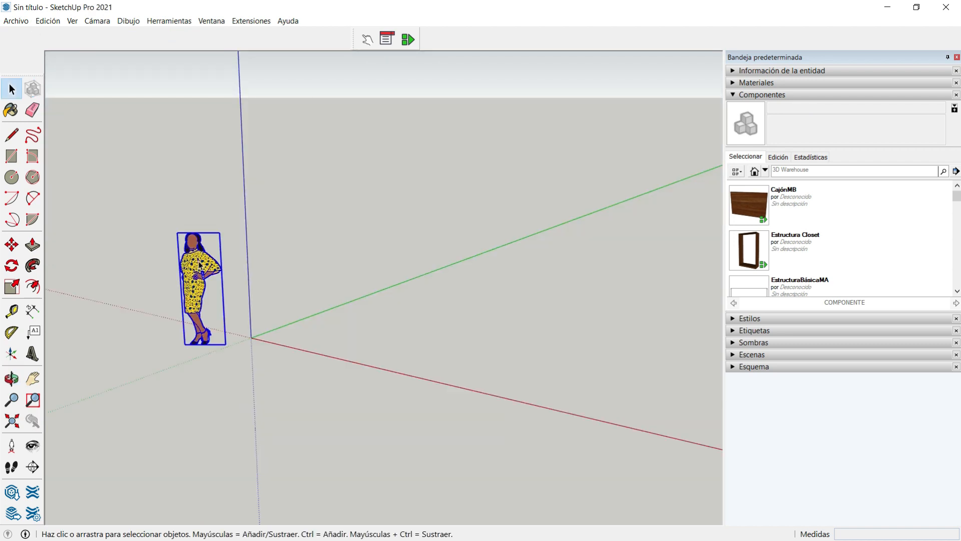
key("Delete")
Step: Insert the PiezaDinámica component from the component library at the model's origin
scroll(829, 270, "down", 5)
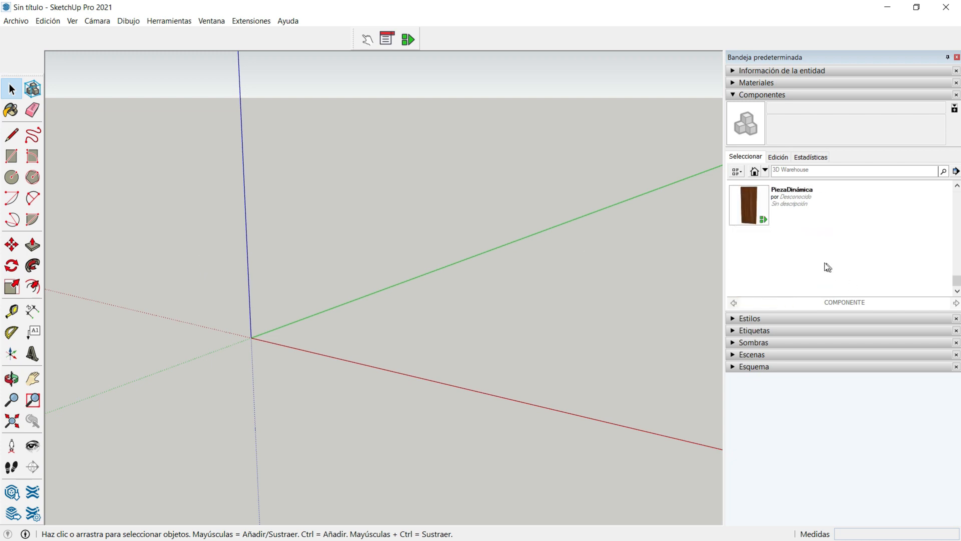
left_click(746, 208)
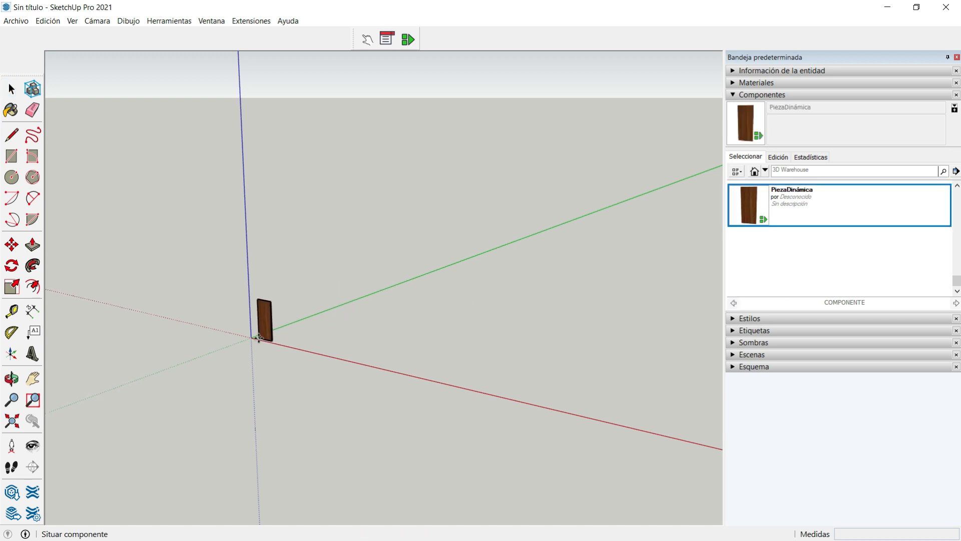
left_click(253, 337)
scroll(254, 338, "up", 2)
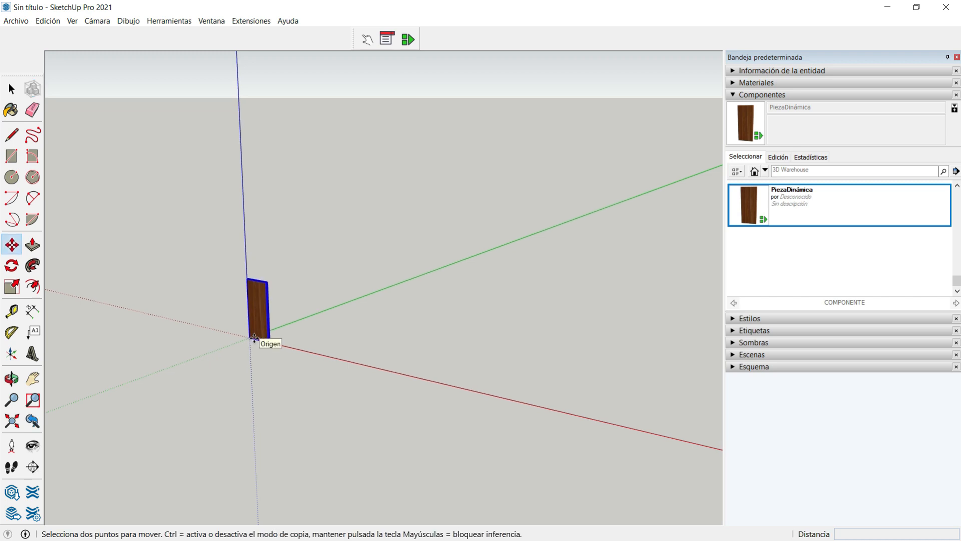
scroll(254, 338, "up", 2)
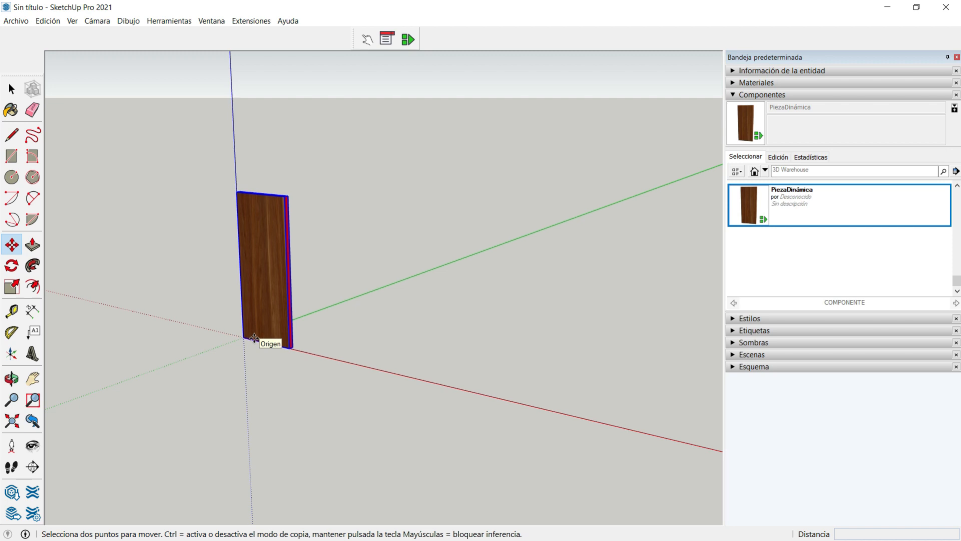
Step: Rotate the piece onto its long edge, parallel to the green axis, and move its lower front corner to the origin
key("Right")
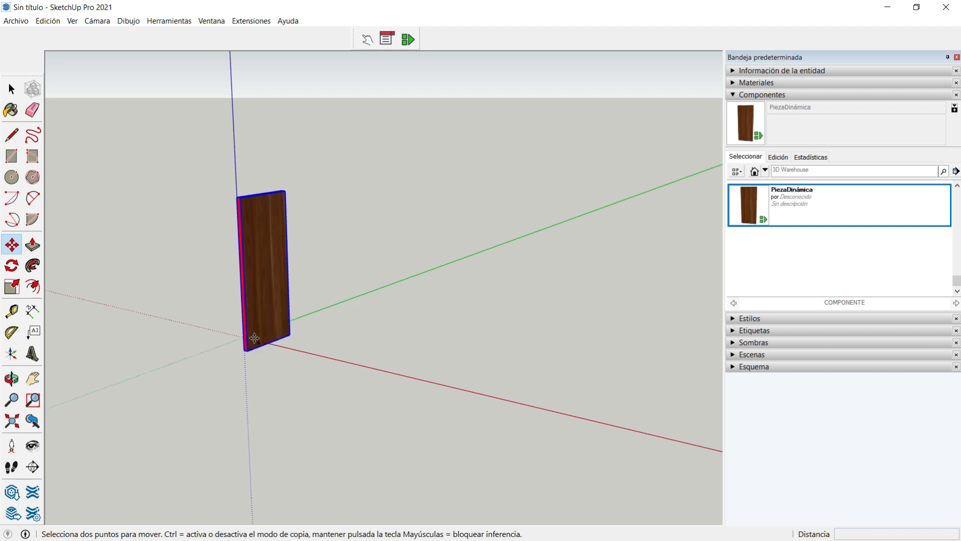
key("Right")
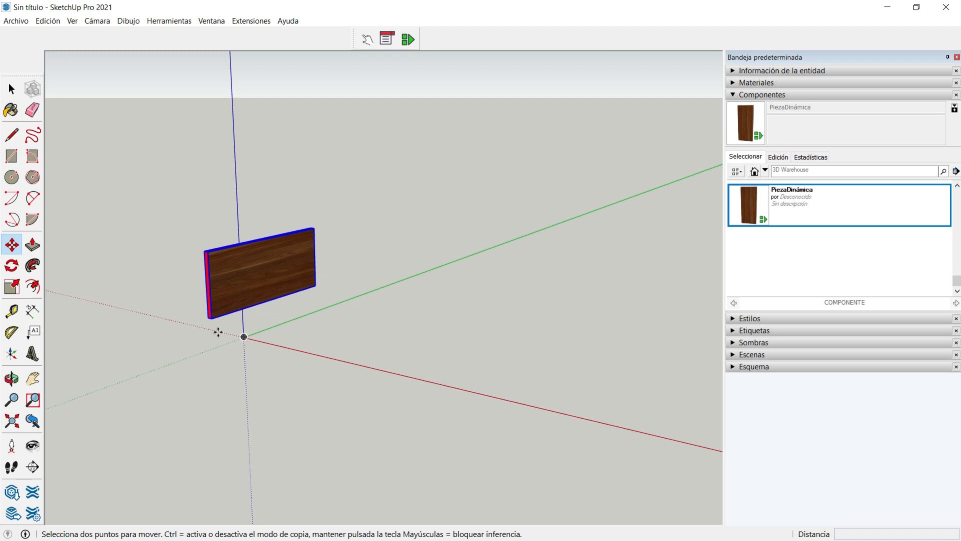
left_click(210, 317)
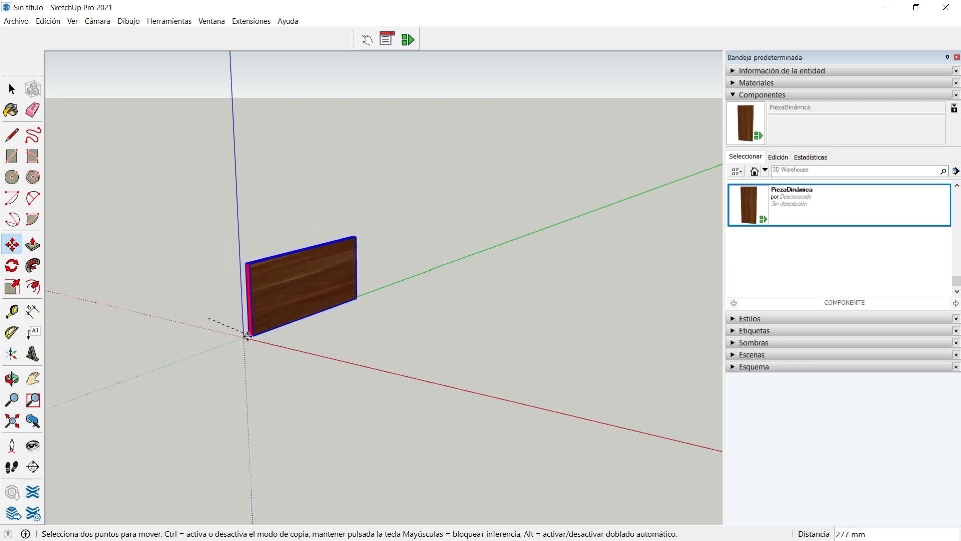
left_click(245, 337)
scroll(245, 337, "up", 3)
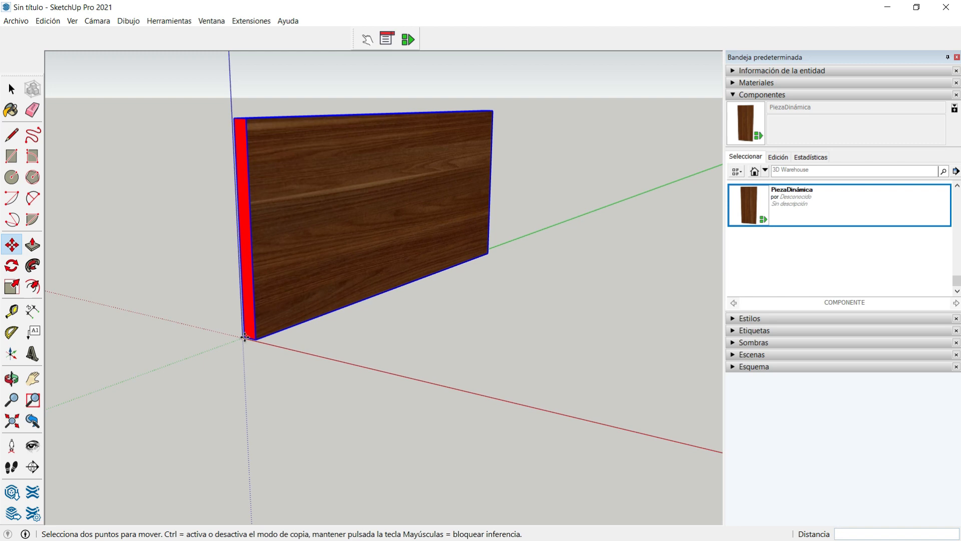
middle_click_drag(245, 337, 189, 399)
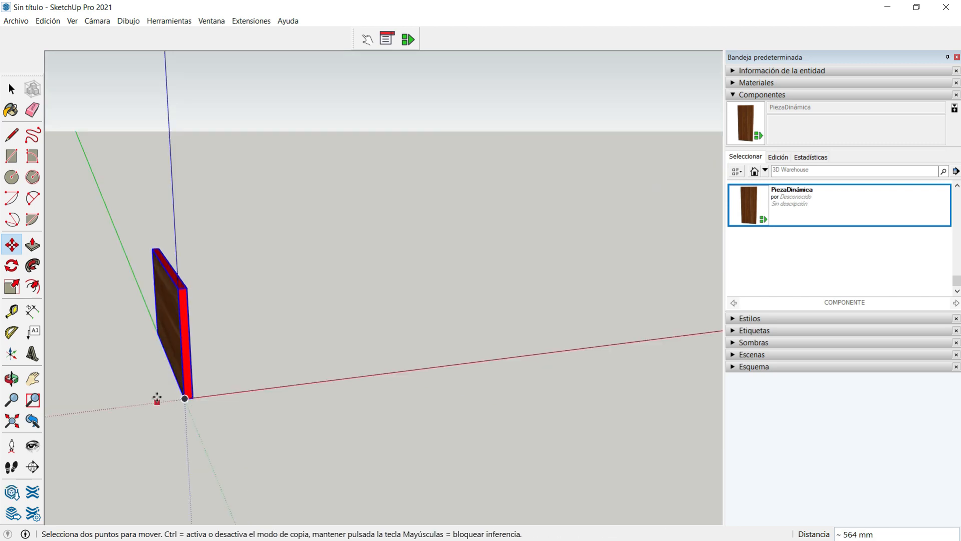
Step: Set the piece's width (ANCHO) to 120 mm and its length (LARGO) to 400 mm in the component options
left_click(12, 379)
left_click_drag(256, 317, 274, 109)
left_click(387, 39)
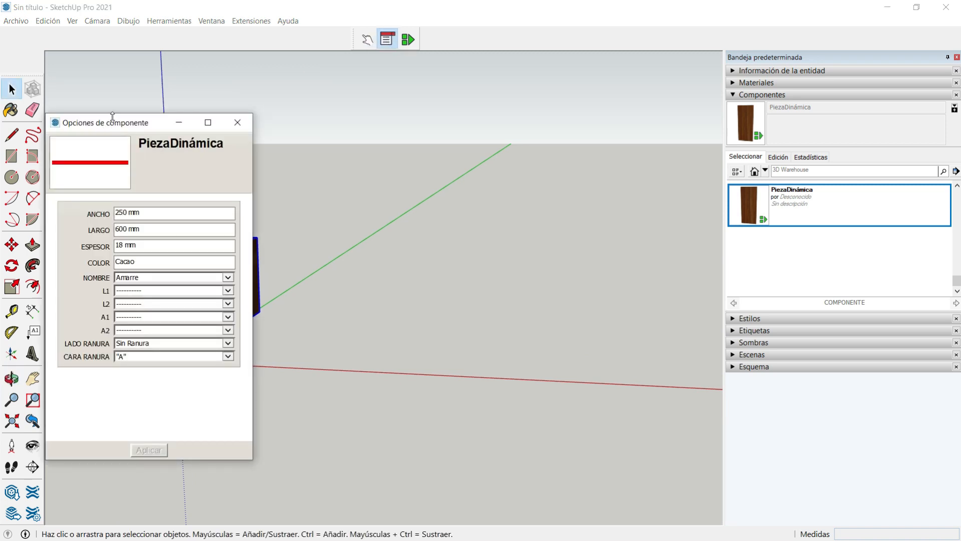
left_click_drag(107, 125, 435, 133)
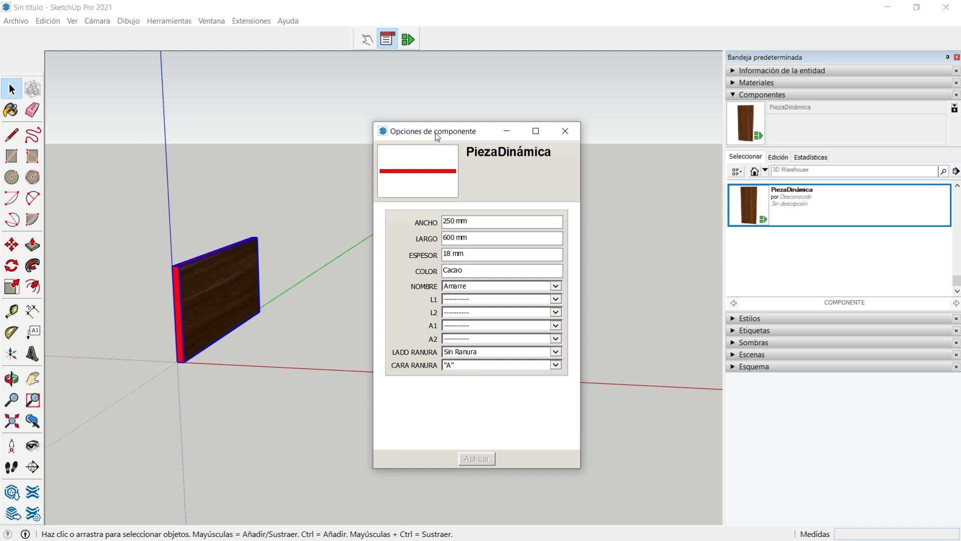
left_click_drag(438, 134, 409, 124)
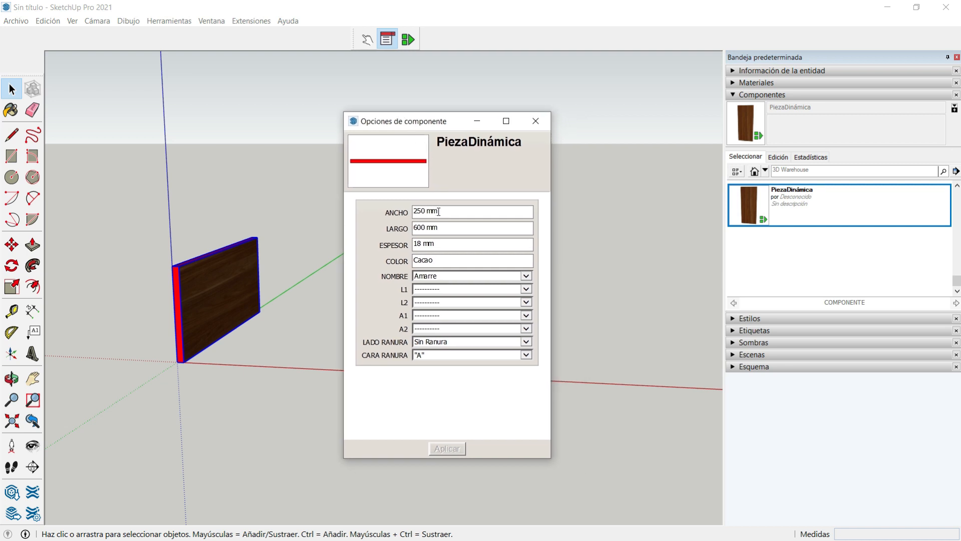
left_click_drag(426, 211, 405, 211)
type("12")
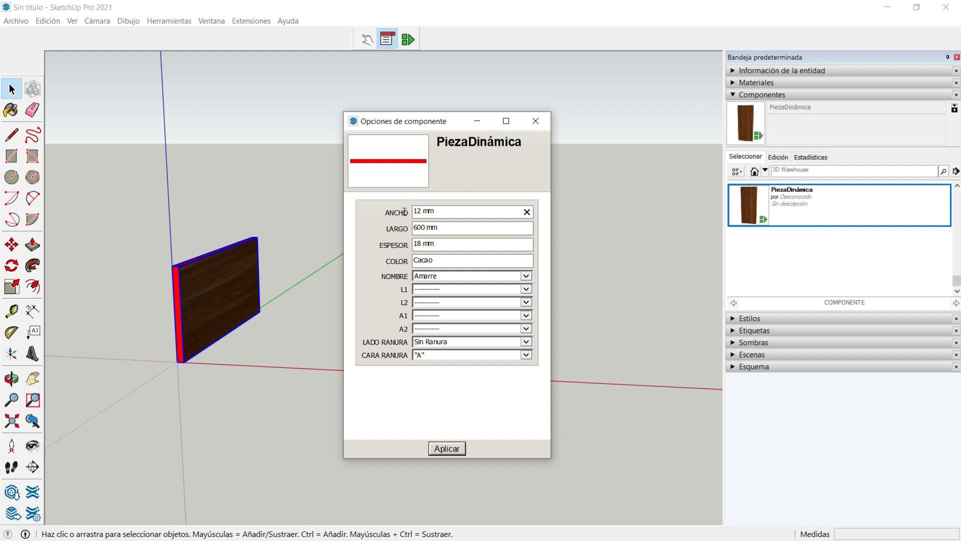
type("0")
double_click(421, 228)
type("400")
Step: Name the piece LateralCajón and apply the component options
left_click(528, 278)
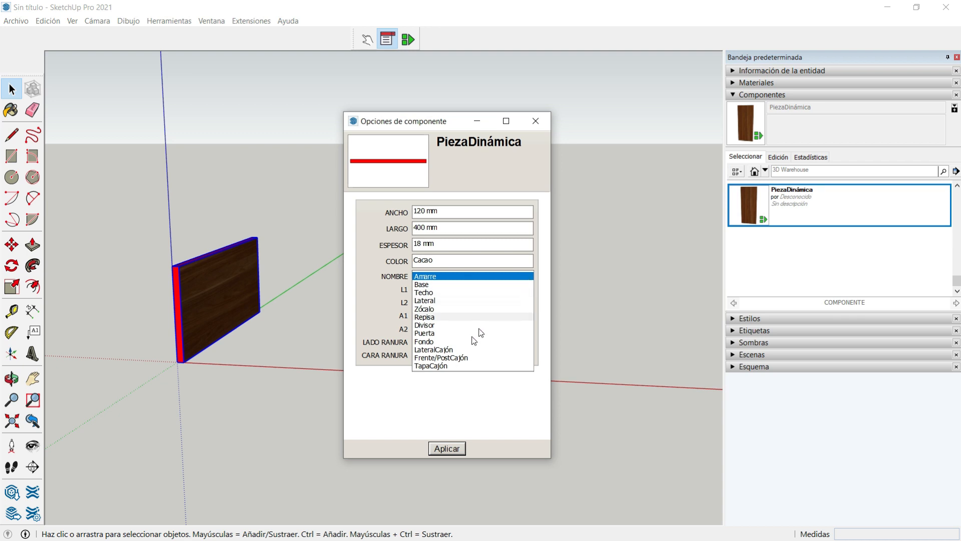
left_click(461, 350)
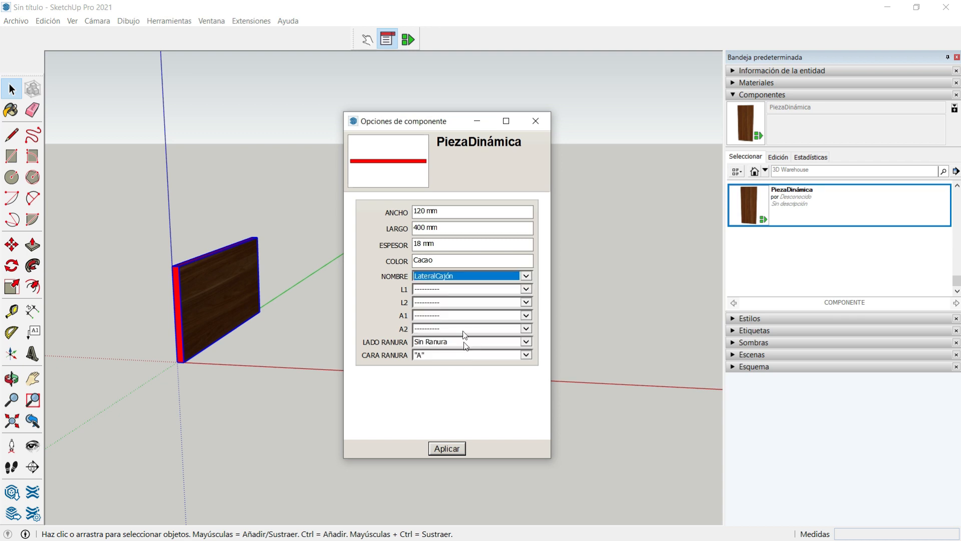
left_click(454, 450)
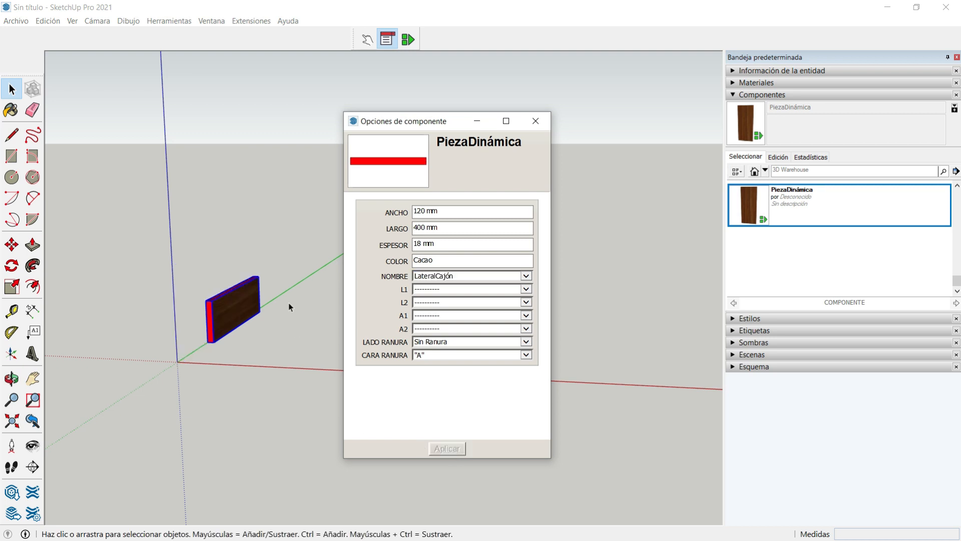
Step: Move the resized LateralCajón piece by its lower front corner to the origin and close the component options
scroll(210, 349, "up", 2)
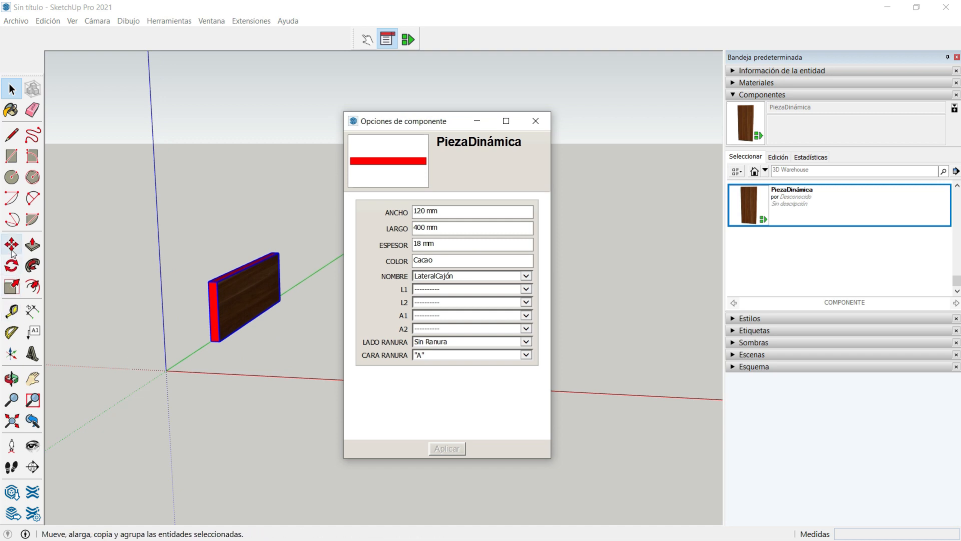
left_click(11, 244)
left_click(214, 341)
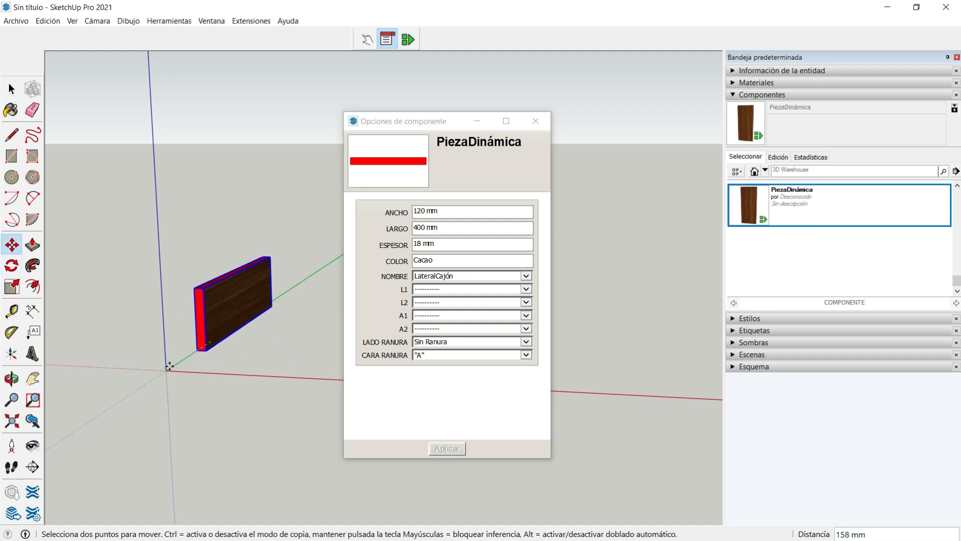
left_click(166, 371)
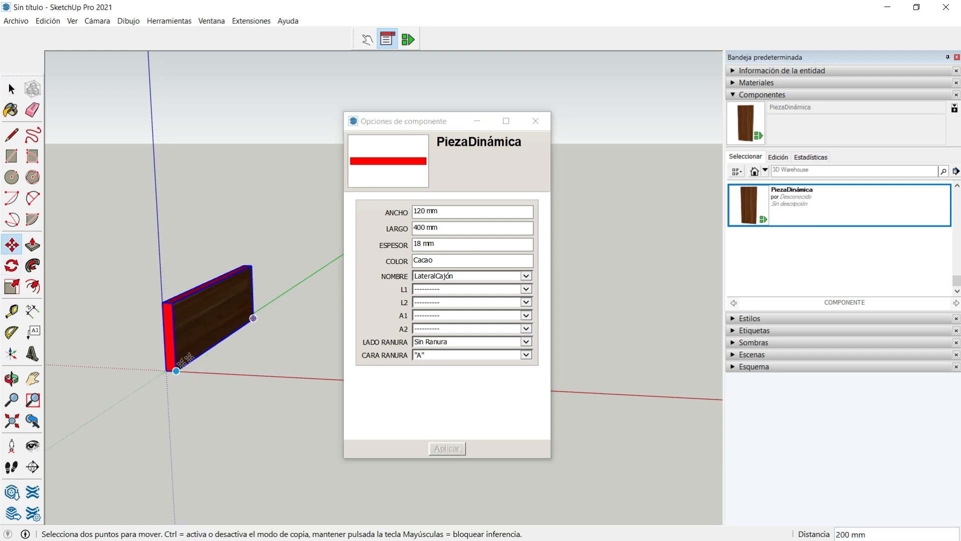
left_click(535, 120)
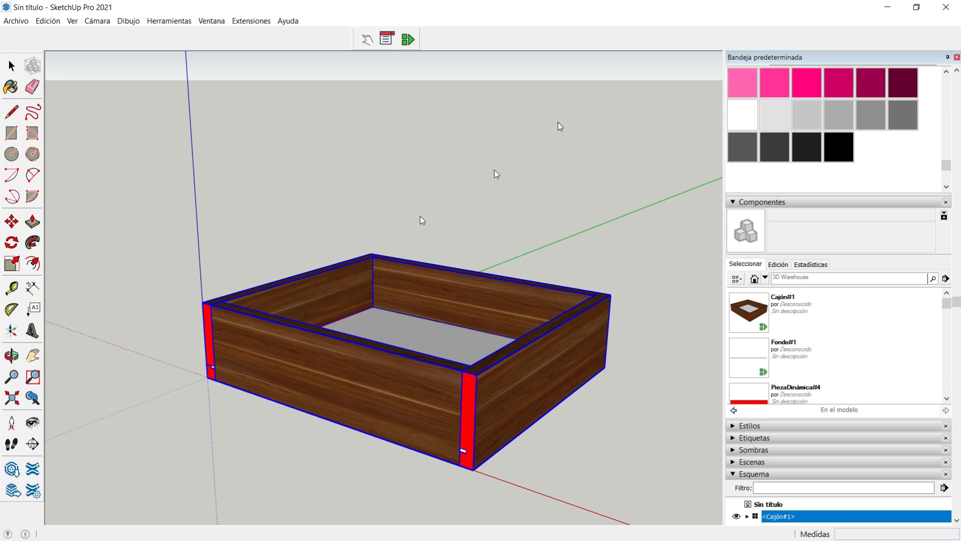
Step: Draw a 20 × 20 mm square on the drawer's underside, starting from its corner at the origin
left_click(15, 356)
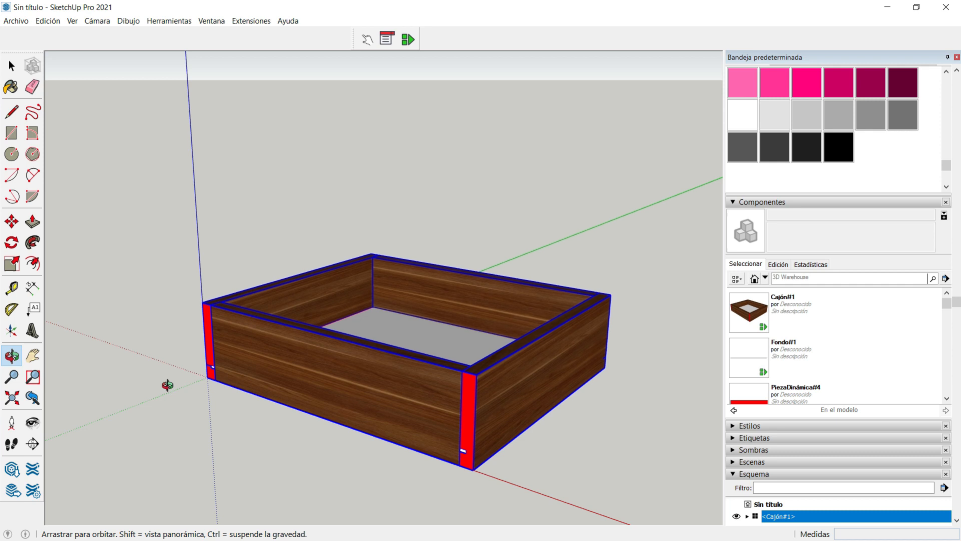
left_click_drag(308, 284, 234, 261)
scroll(234, 251, "up", 2)
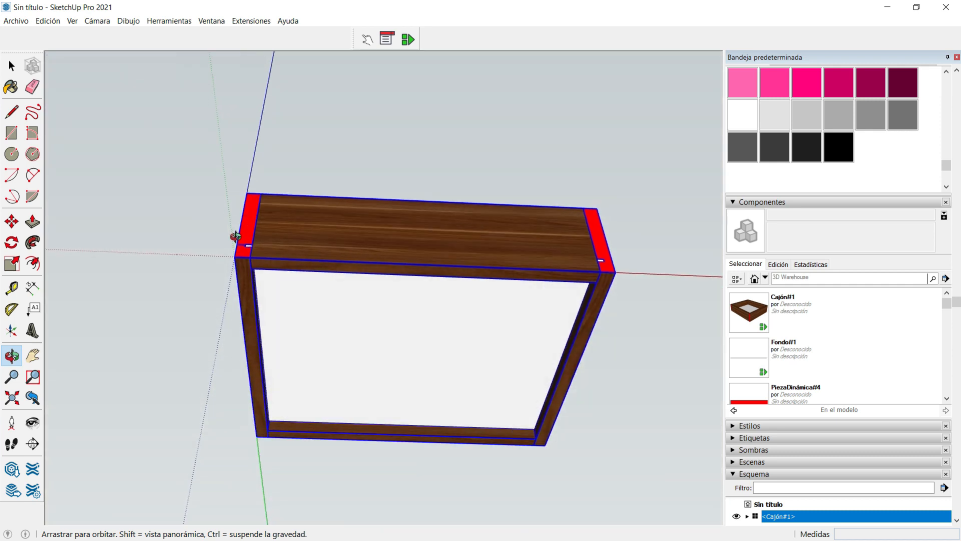
scroll(226, 257, "up", 4)
scroll(265, 235, "up", 2)
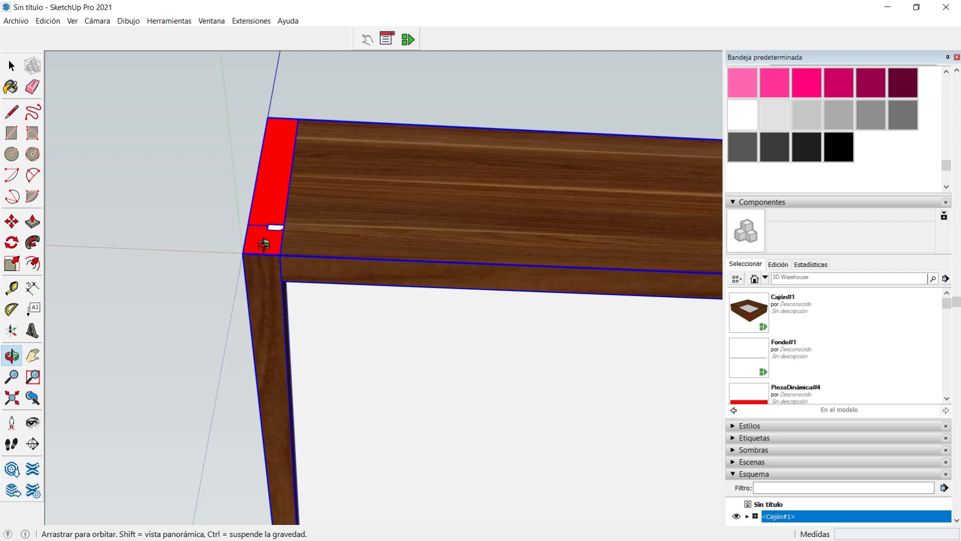
scroll(265, 235, "up", 3)
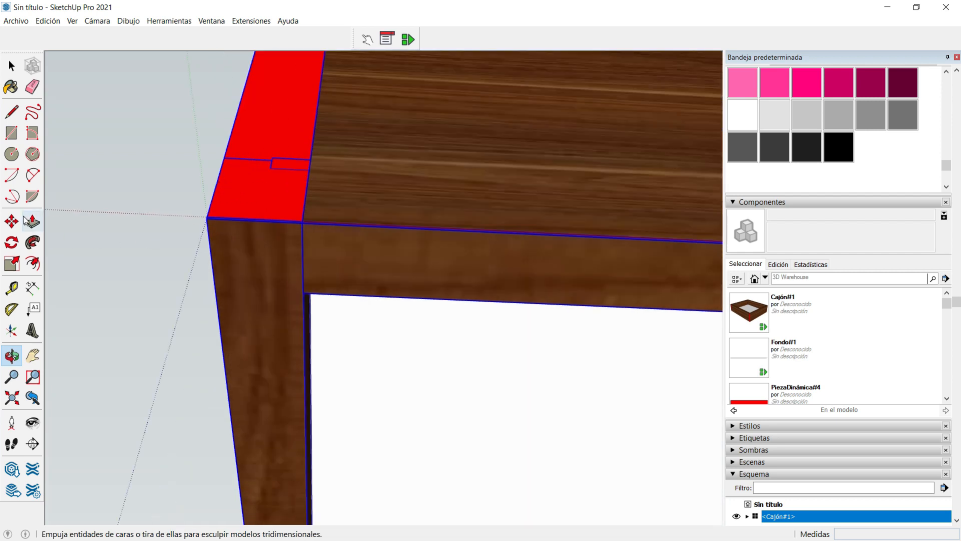
left_click(12, 134)
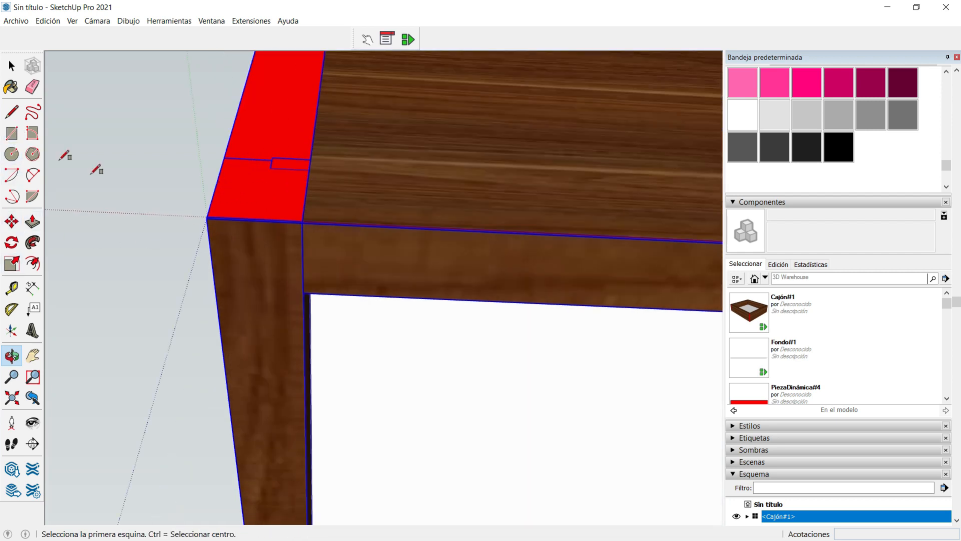
left_click(207, 218)
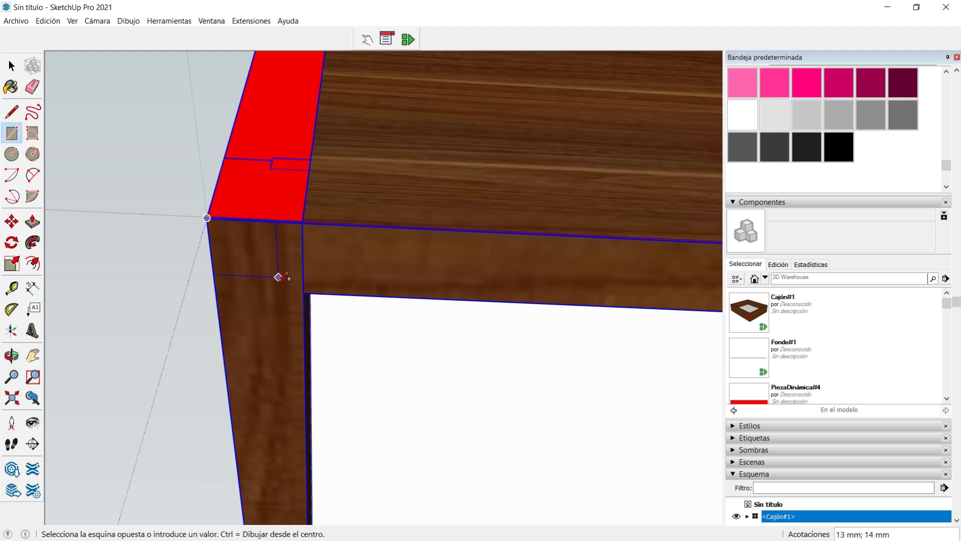
type("20;20")
key("Return")
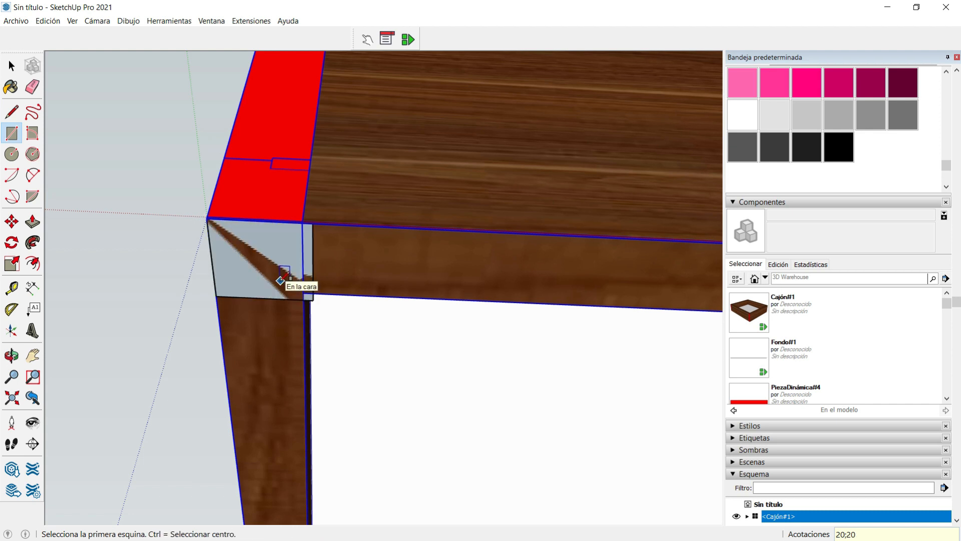
Step: Group the square under the drawer's origin corner and paint it green with Color G06
key("space")
left_click(280, 282)
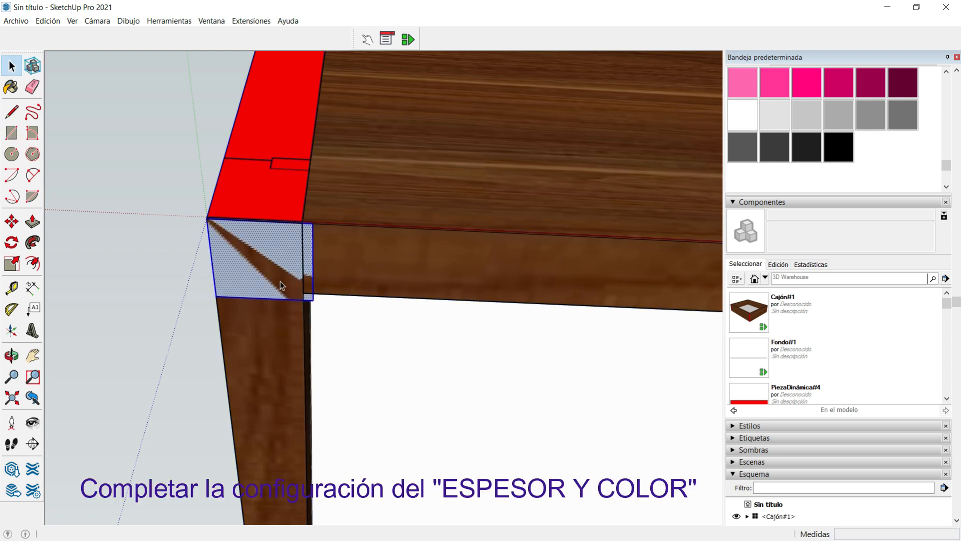
right_click(280, 286)
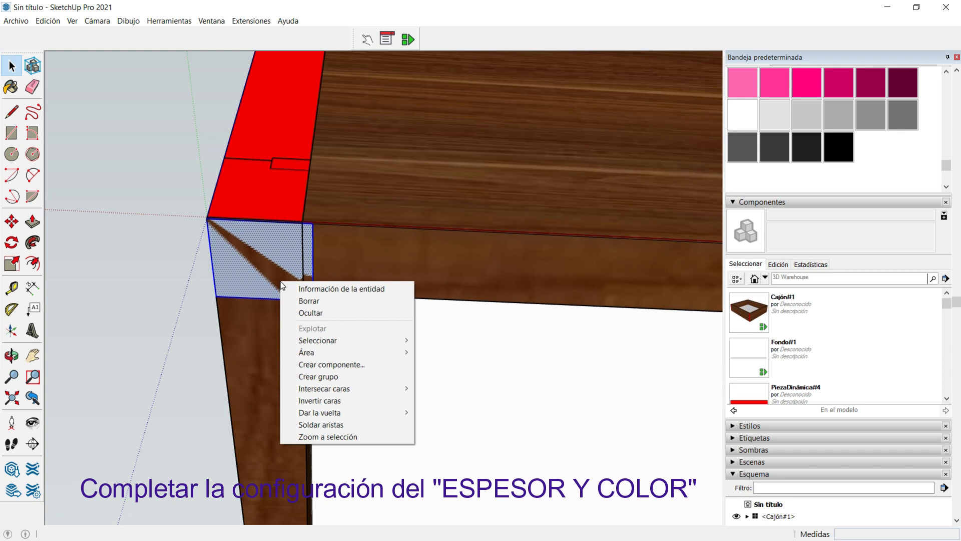
left_click(334, 377)
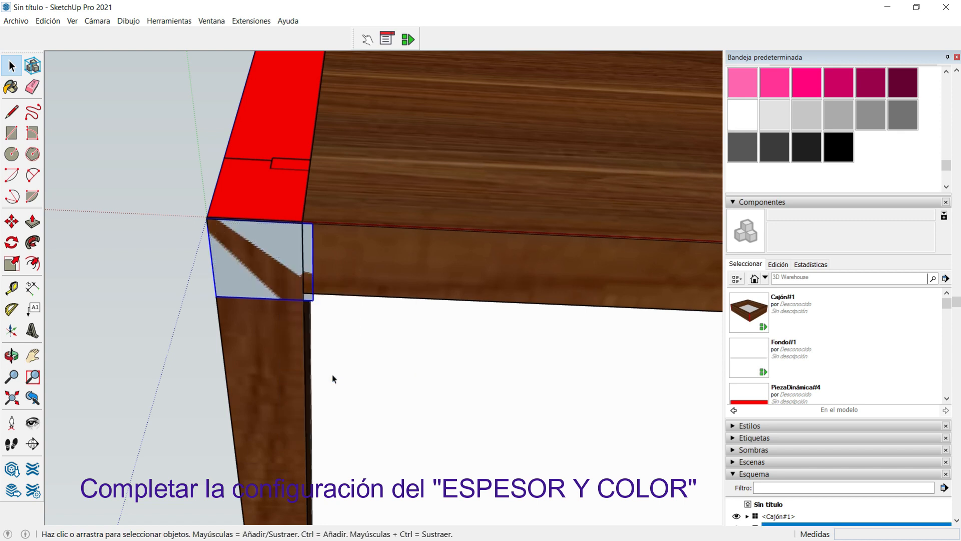
left_click(10, 86)
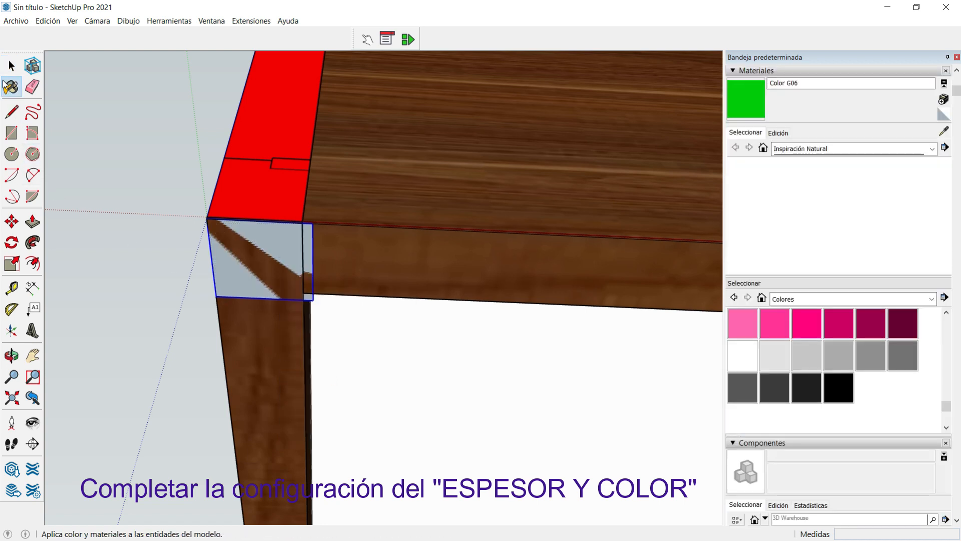
left_click(246, 272)
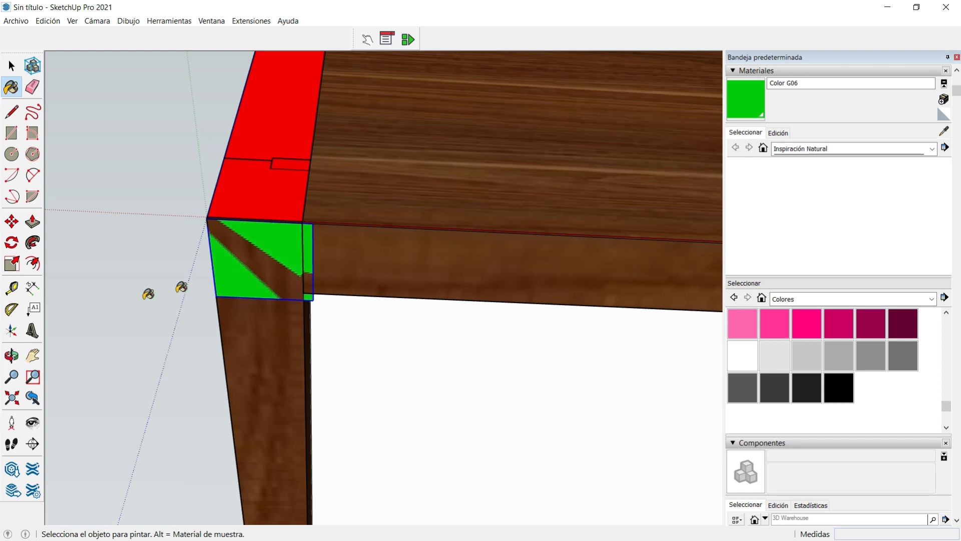
Step: Move the green square 10 mm down along the blue axis, below the drawer's underside
middle_click_drag(116, 236, 117, 236)
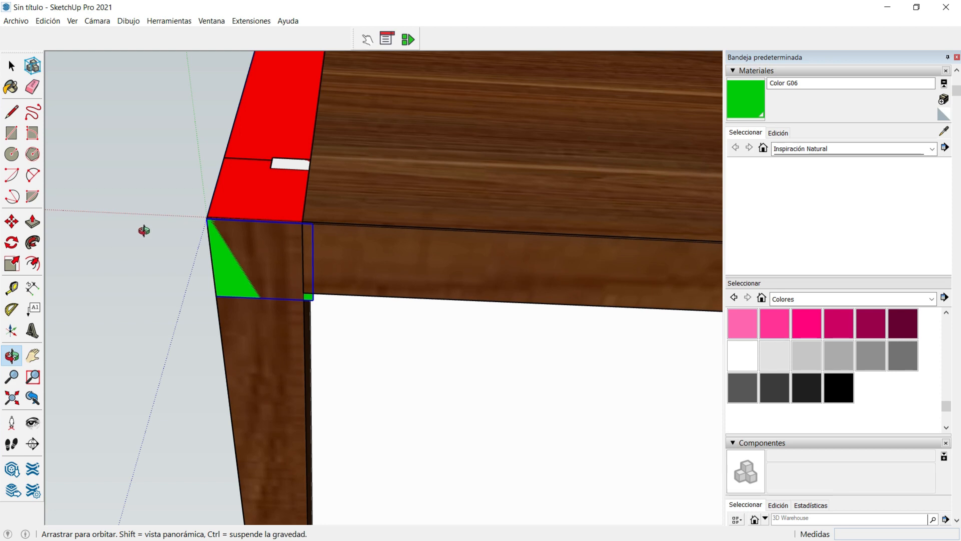
left_click_drag(142, 261, 218, 306)
scroll(176, 373, "up", 3)
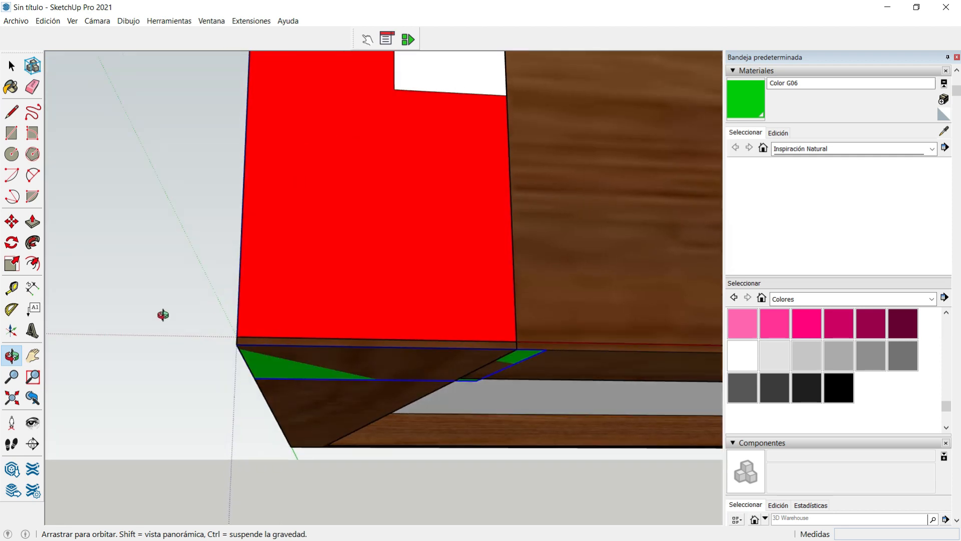
left_click(11, 221)
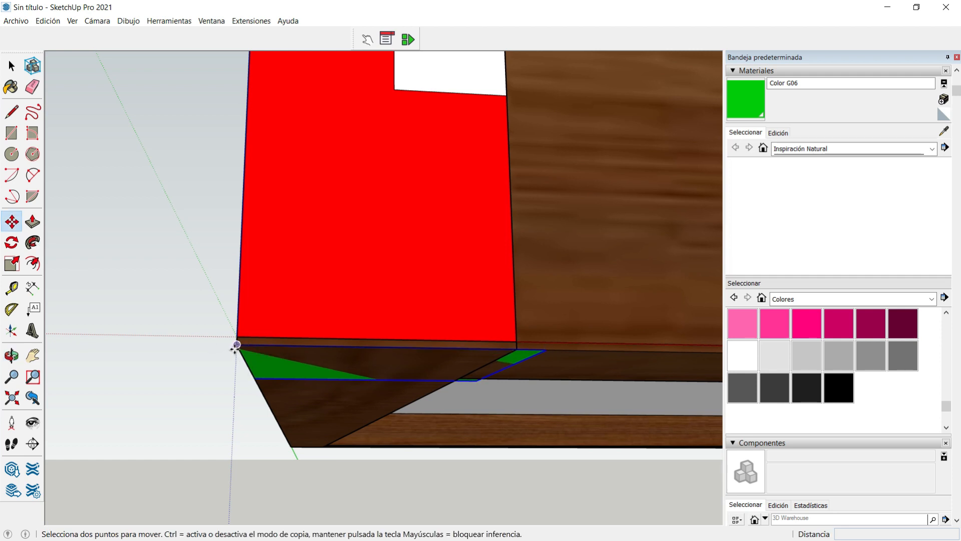
left_click(237, 346)
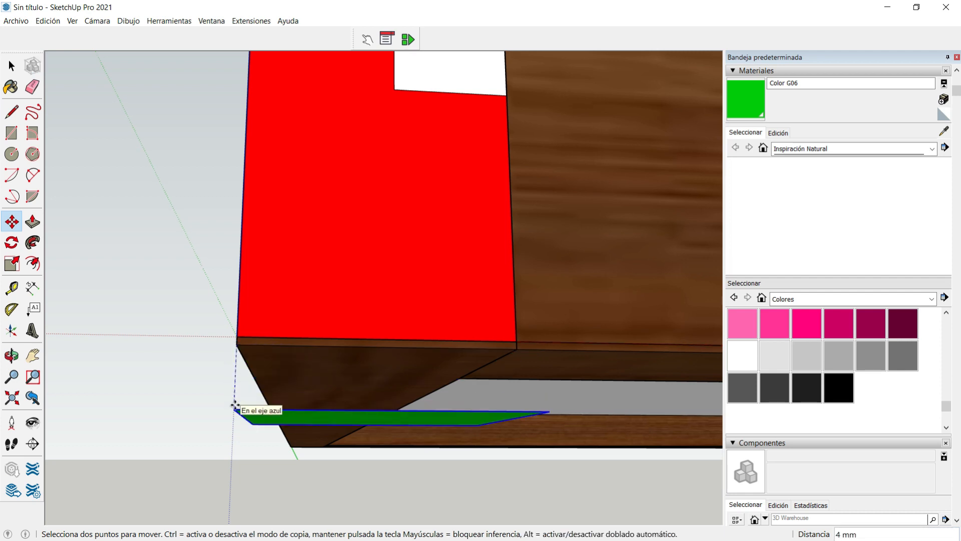
type("10")
key("Return")
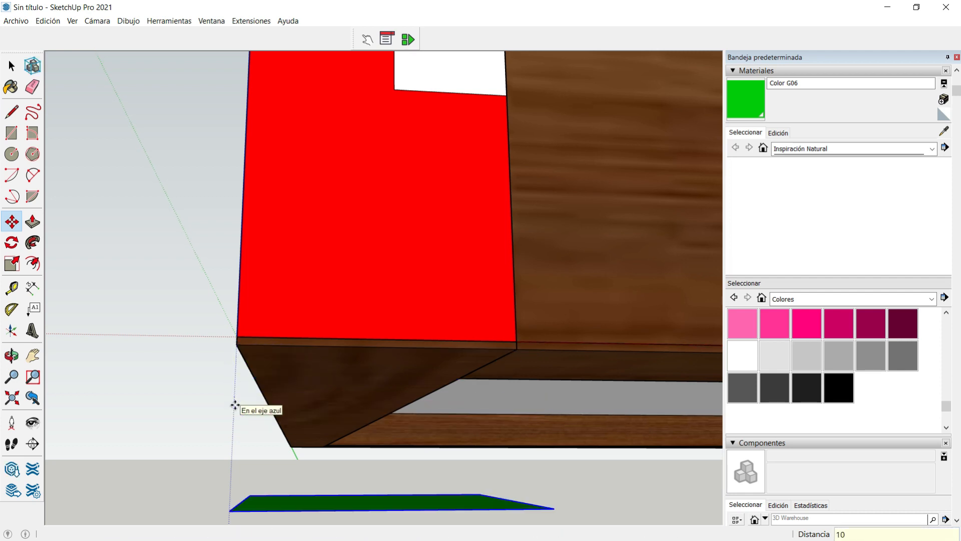
Step: Move the green square 13 mm outward along the red axis, away from the drawer's side
scroll(235, 405, "down", 4)
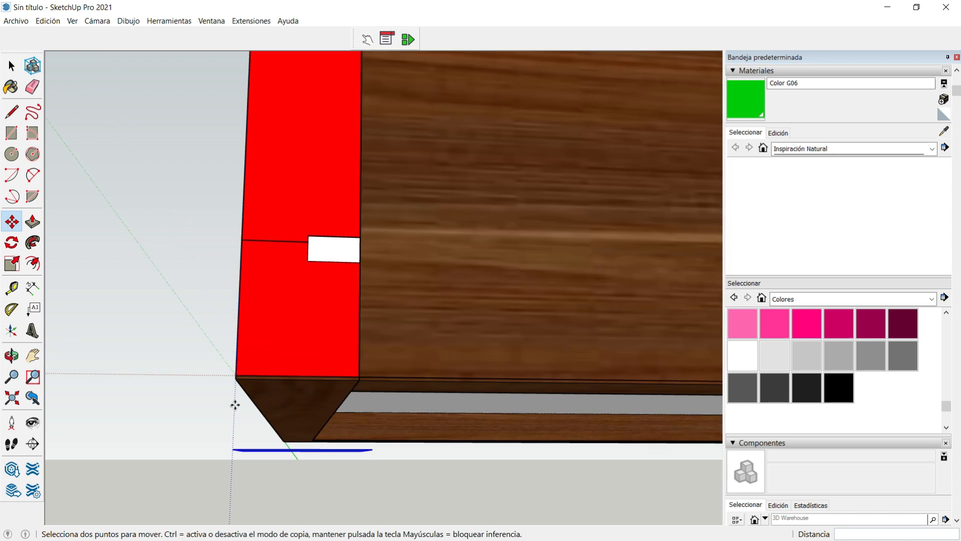
left_click(11, 356)
left_click_drag(173, 375, 167, 425)
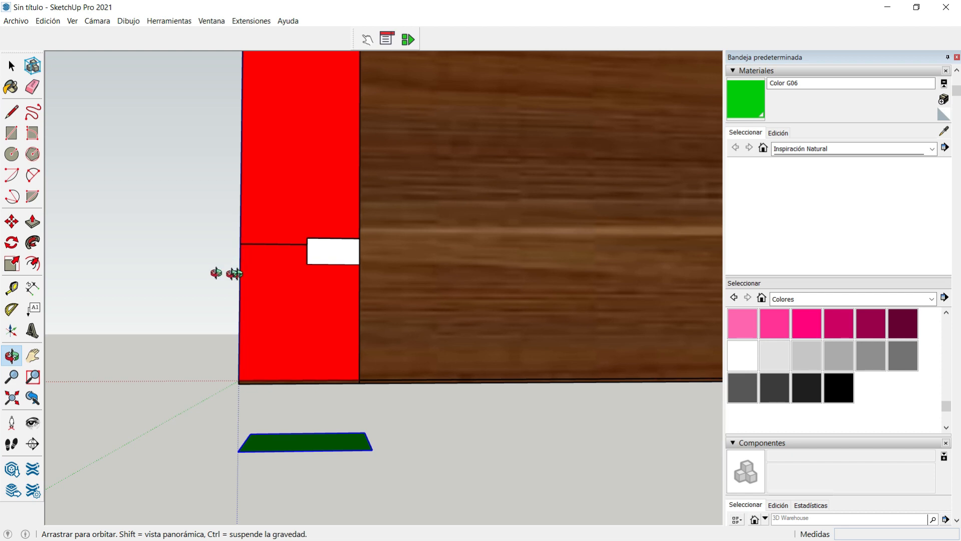
left_click(11, 222)
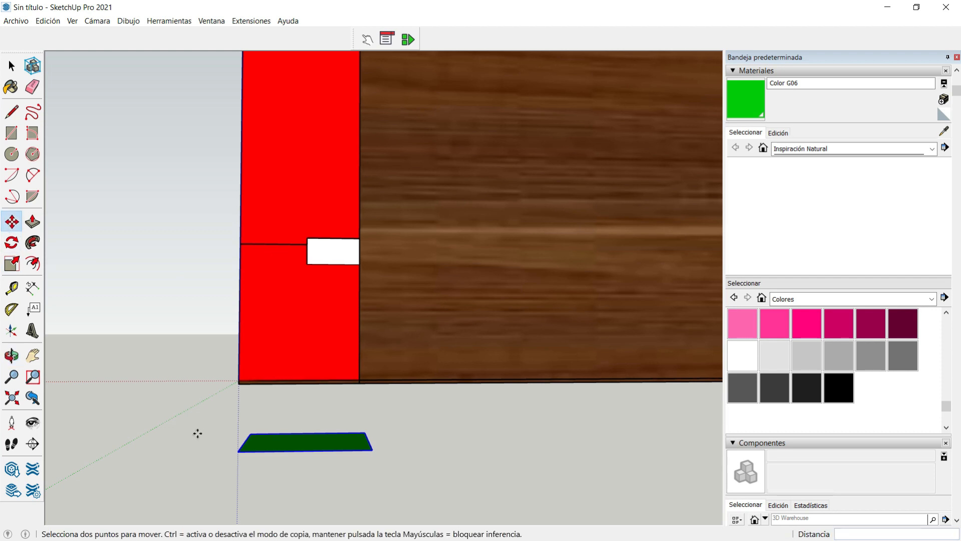
left_click(238, 451)
type("13")
key("Return")
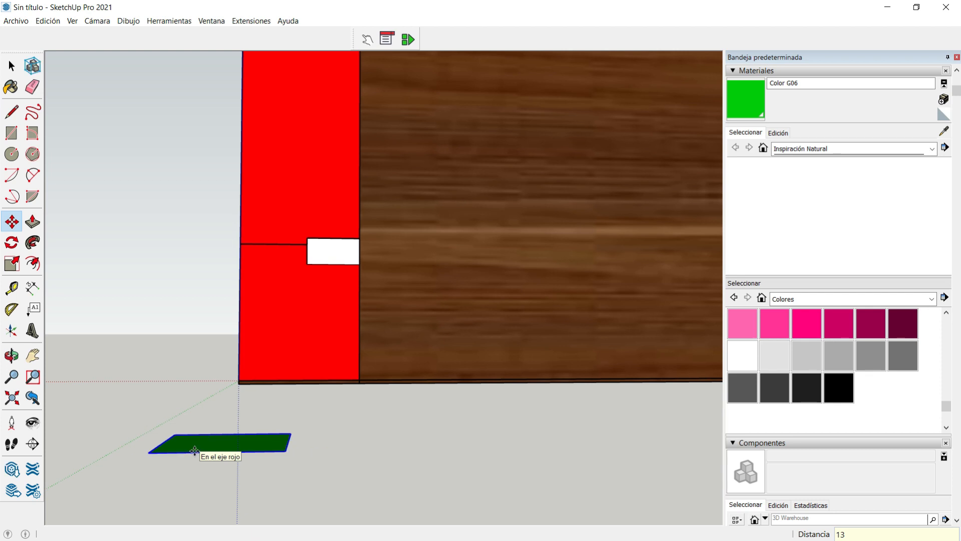
Step: Draw a 20 × 20 mm square on the drawer's top edges, starting from the outer corner diagonally opposite the origin
scroll(195, 451, "down", 4)
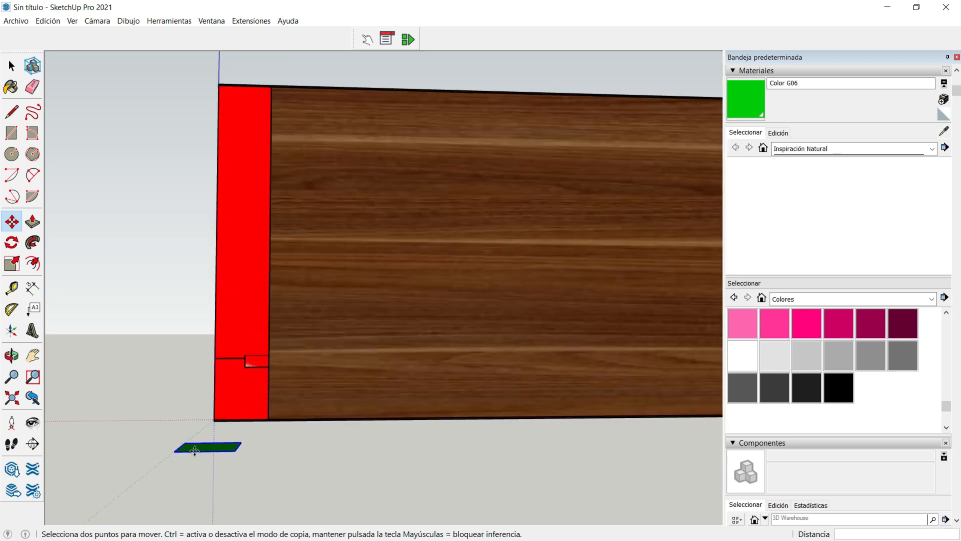
left_click(11, 355)
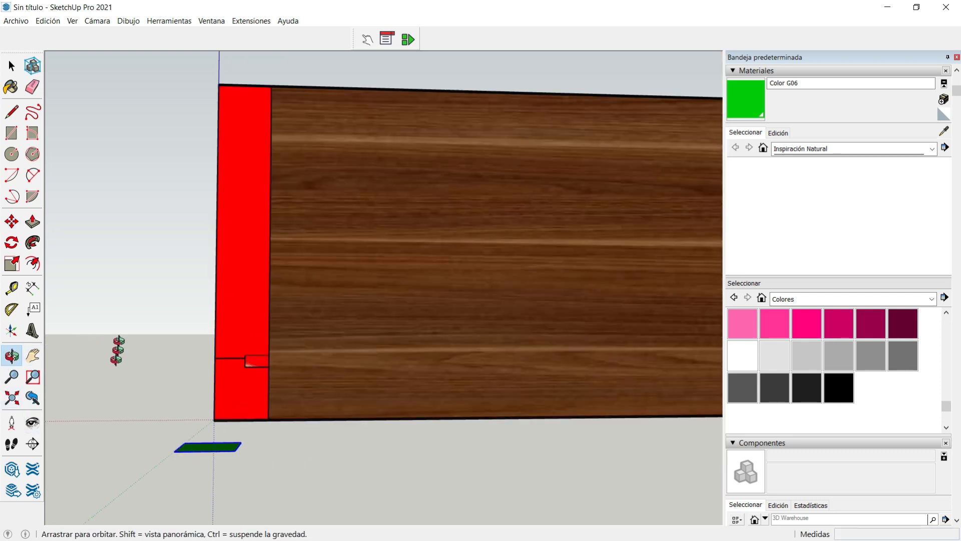
left_click_drag(118, 348, 106, 388)
scroll(110, 375, "down", 8)
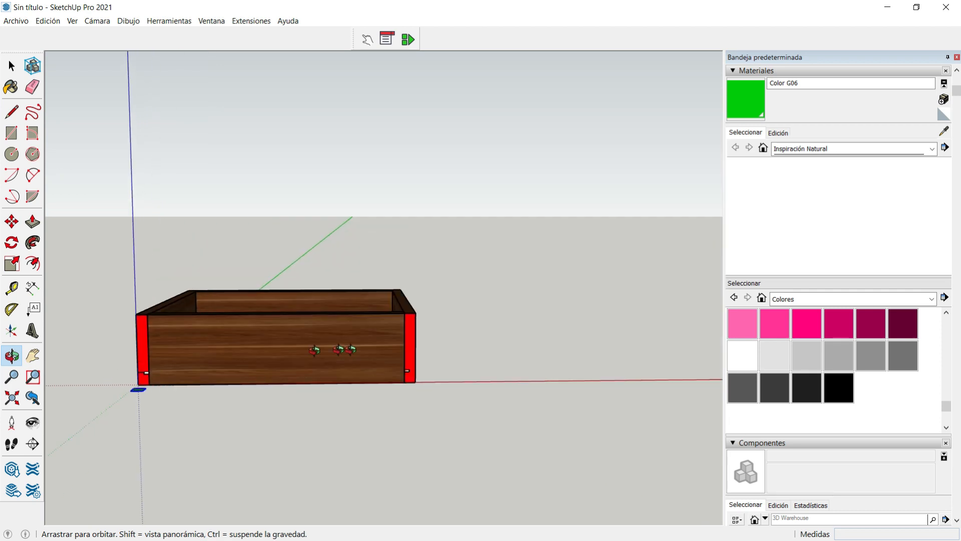
left_click_drag(435, 328, 182, 356)
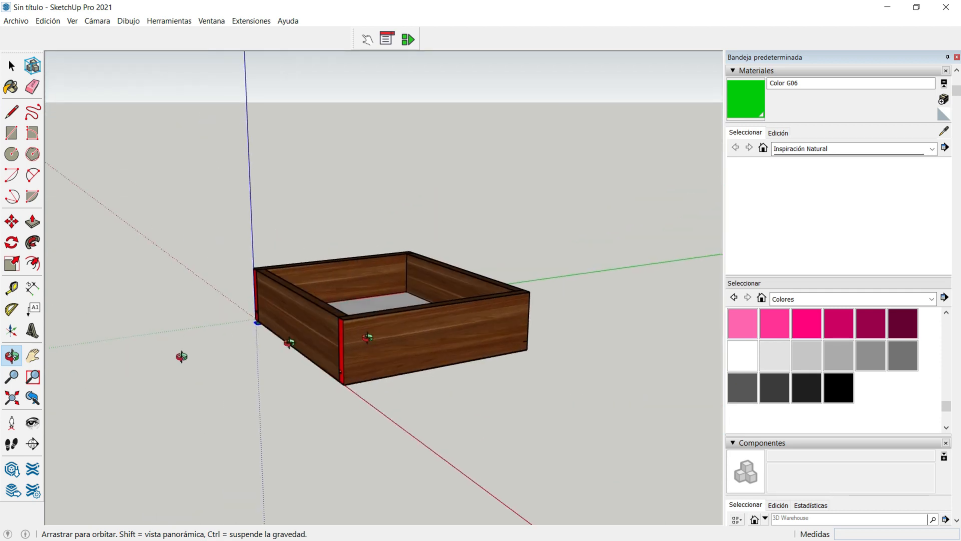
left_click_drag(482, 339, 253, 382)
scroll(421, 334, "up", 6)
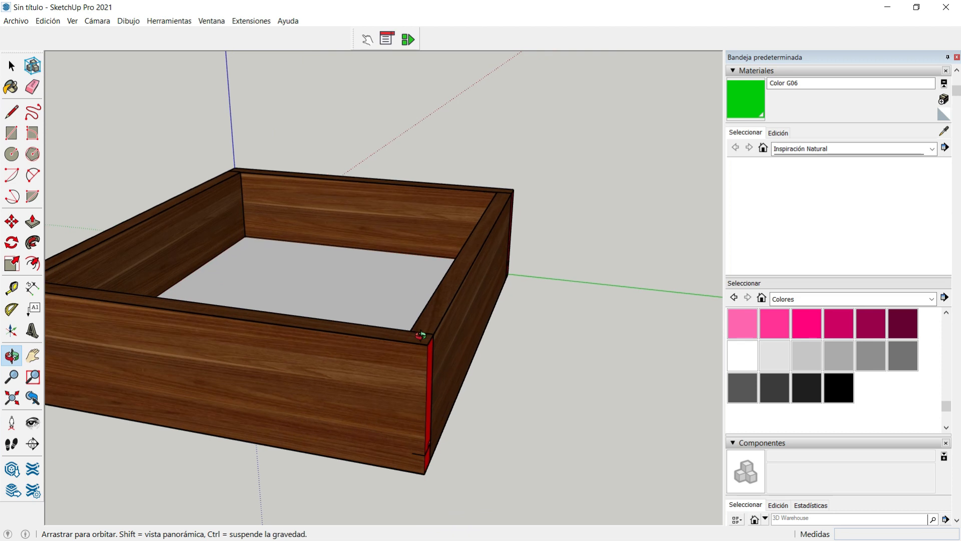
scroll(421, 335, "up", 3)
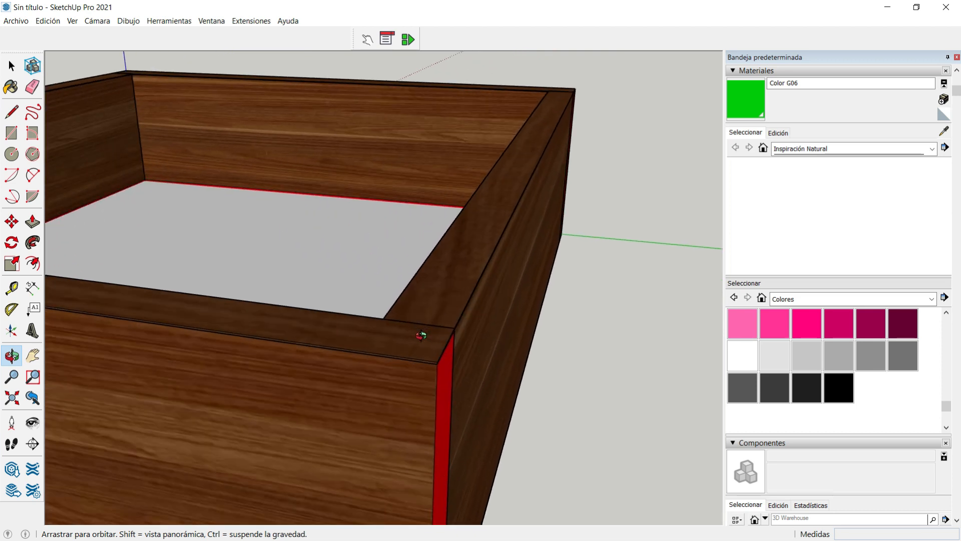
scroll(421, 335, "up", 2)
left_click(11, 133)
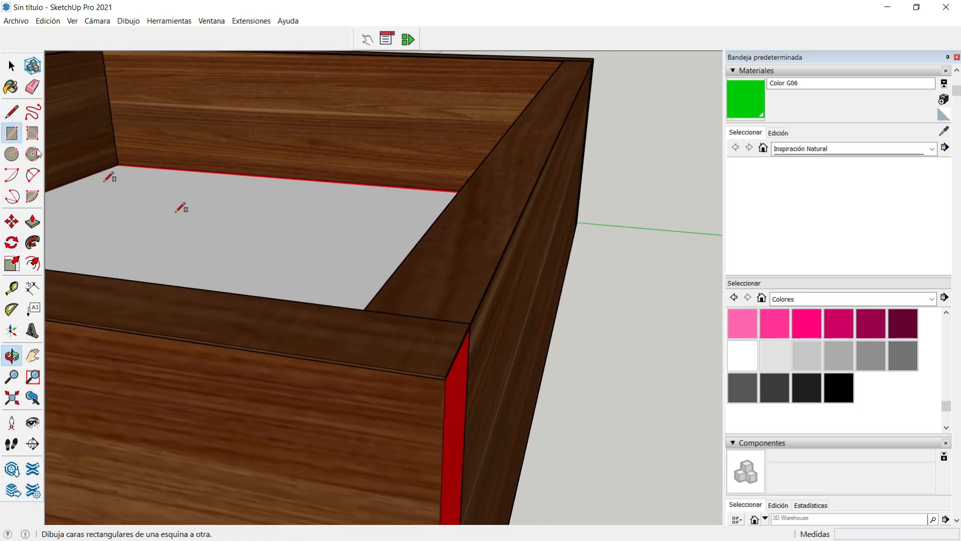
left_click(446, 376)
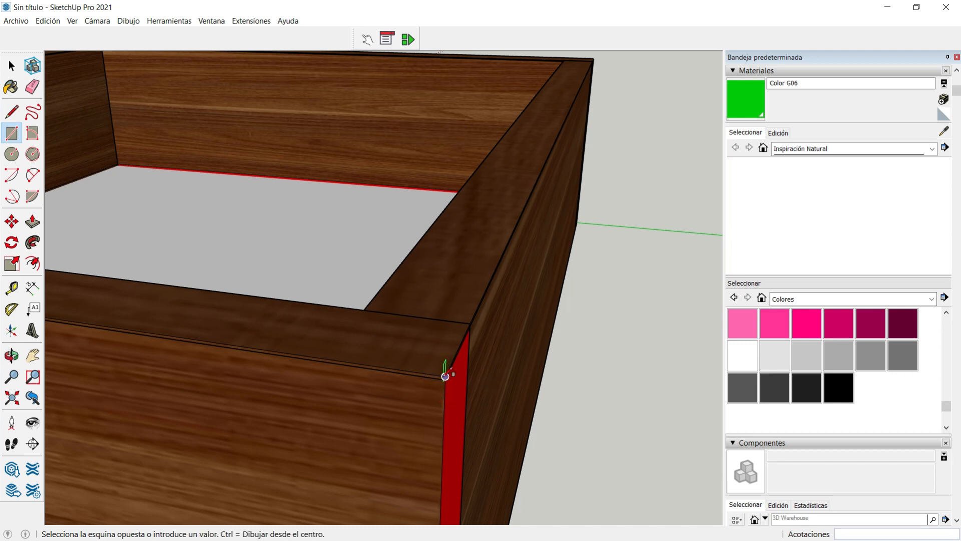
type("20;20")
key("Return")
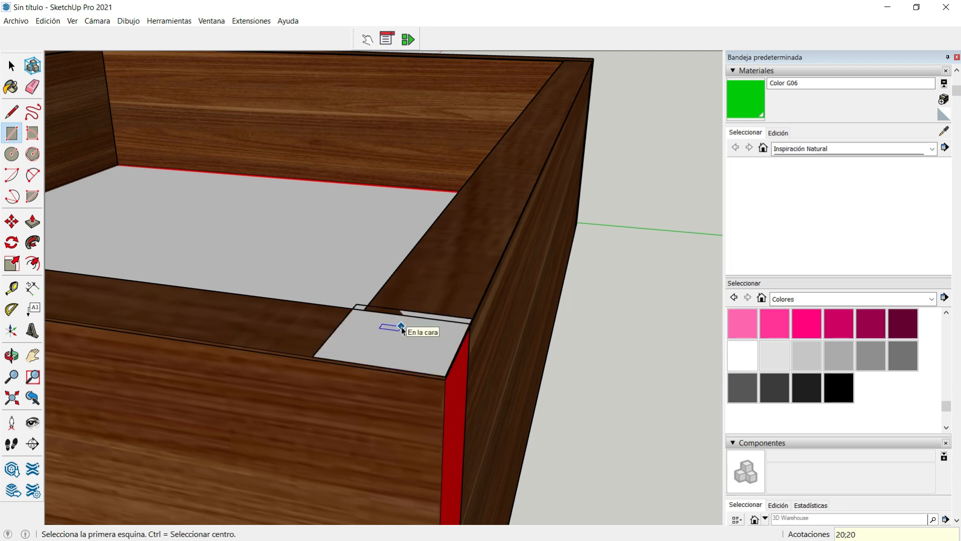
Step: Group the new square on the drawer's top corner and paint it green with Color G06
key("space")
left_click(401, 333)
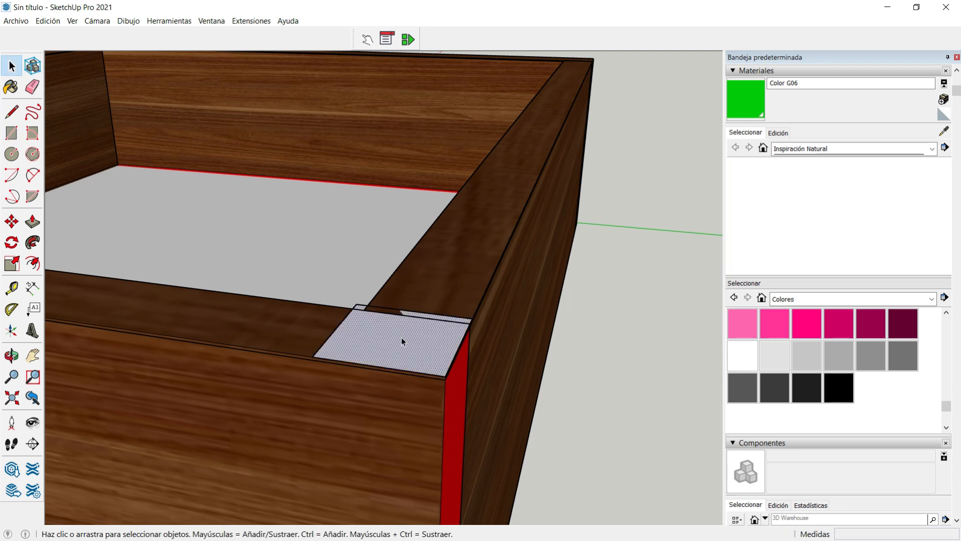
right_click(402, 339)
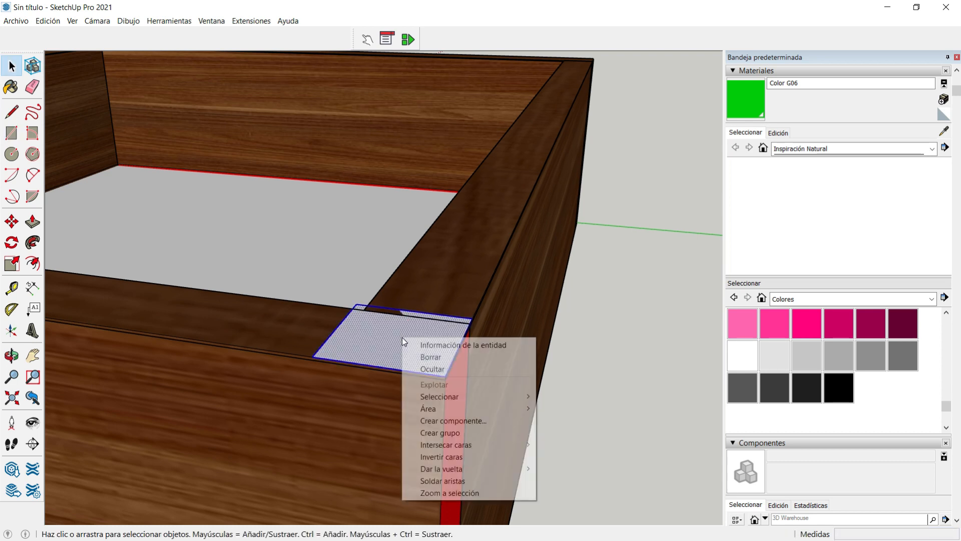
left_click(447, 434)
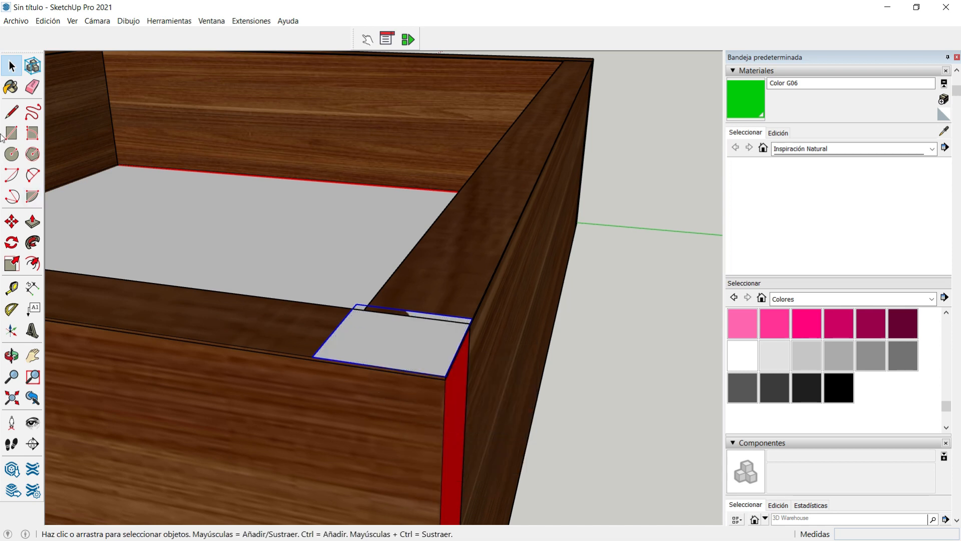
left_click(12, 86)
left_click(356, 335)
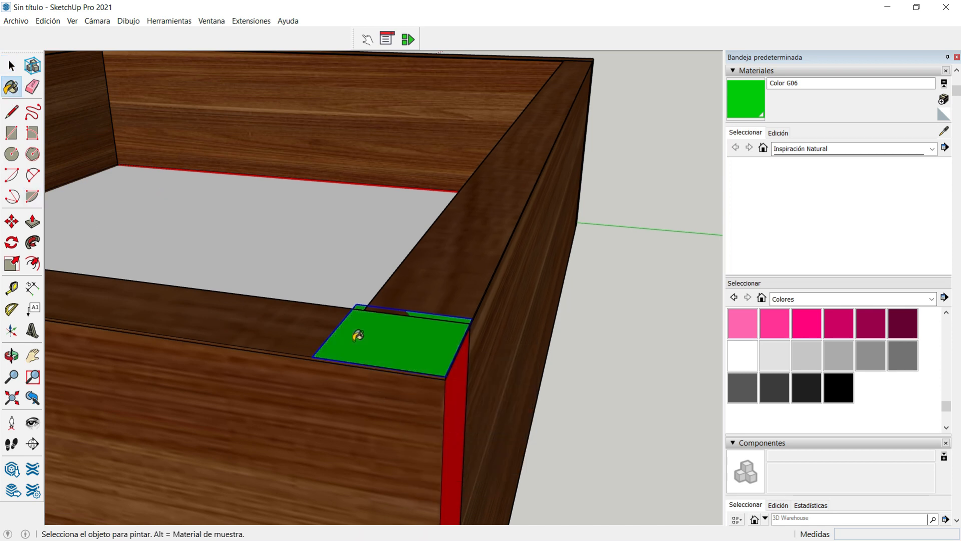
Step: Move the green square 20 mm up along the blue axis, above the drawer's top edges
left_click(12, 356)
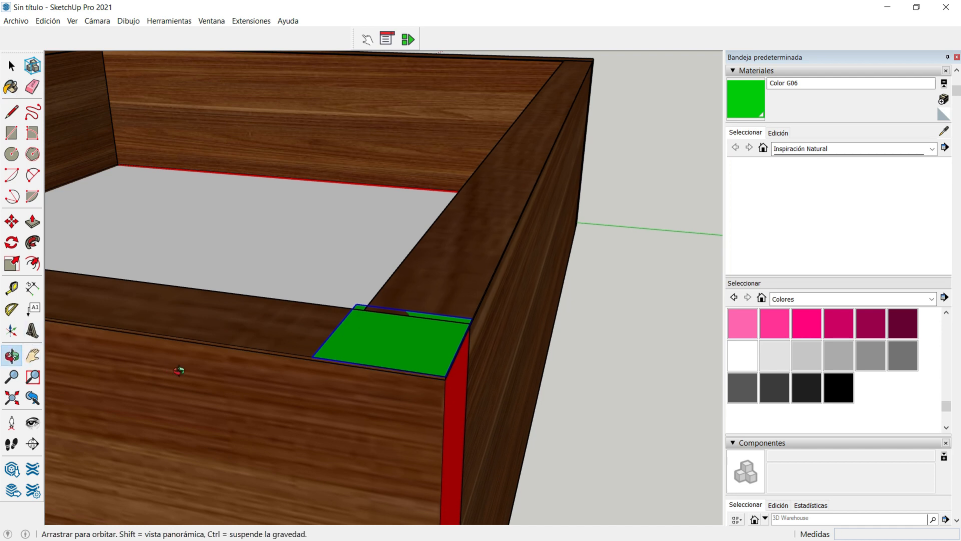
left_click_drag(215, 356, 242, 313)
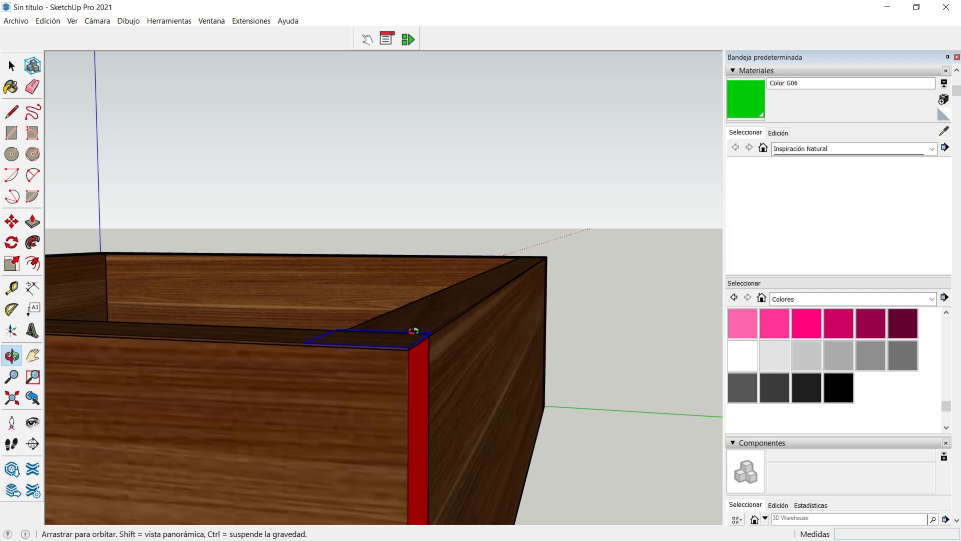
left_click(14, 73)
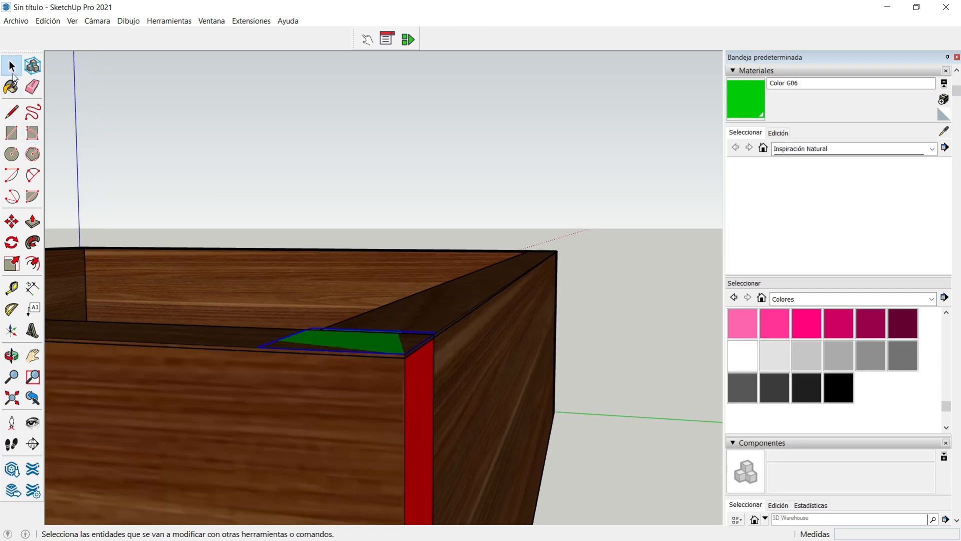
left_click(11, 223)
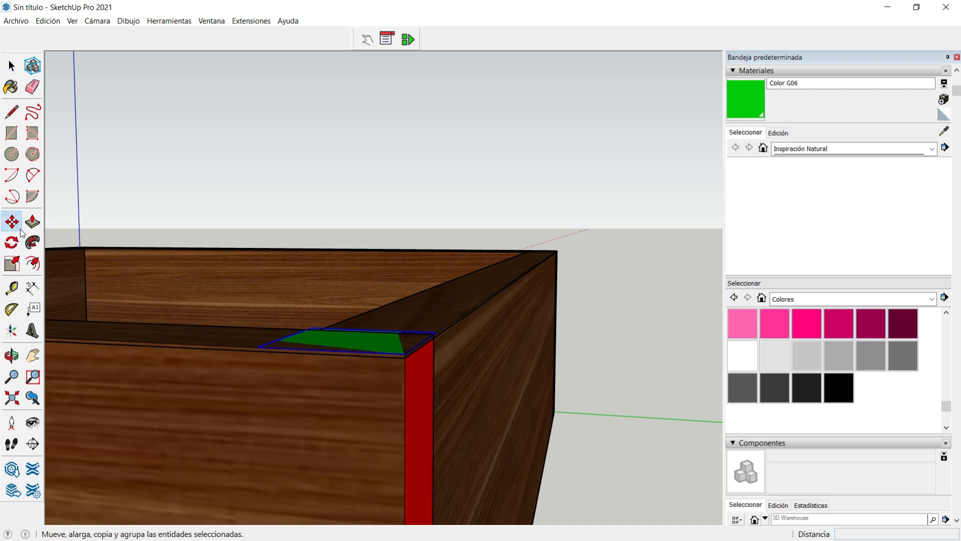
left_click(405, 353)
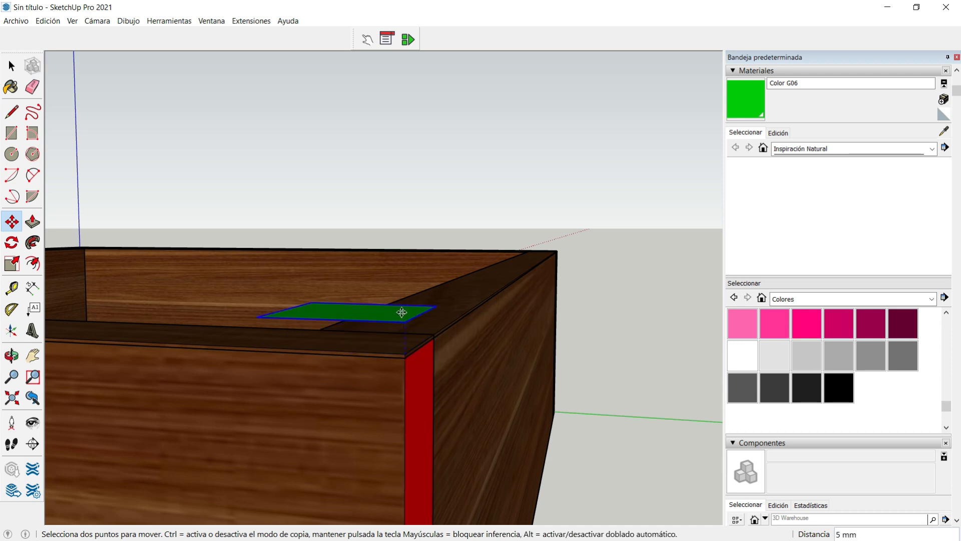
type("20")
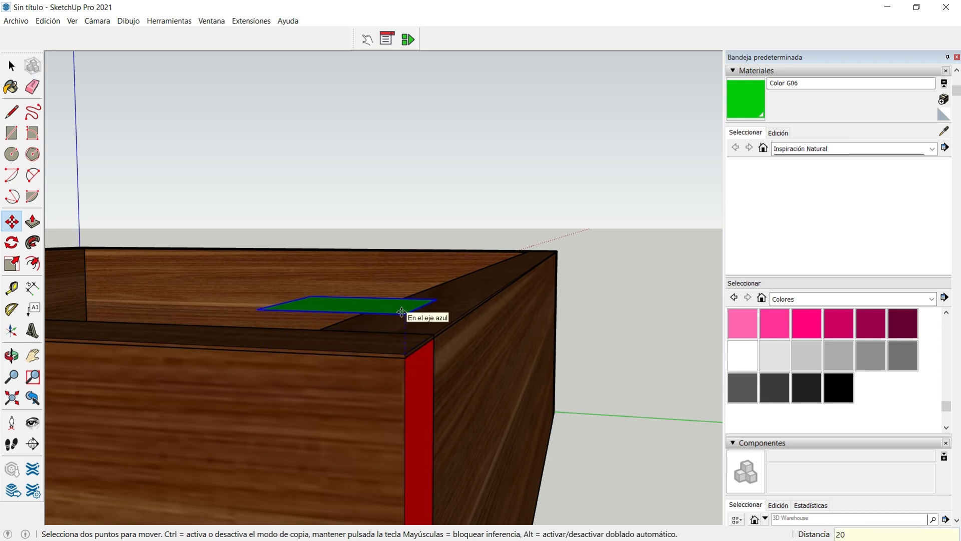
key("Return")
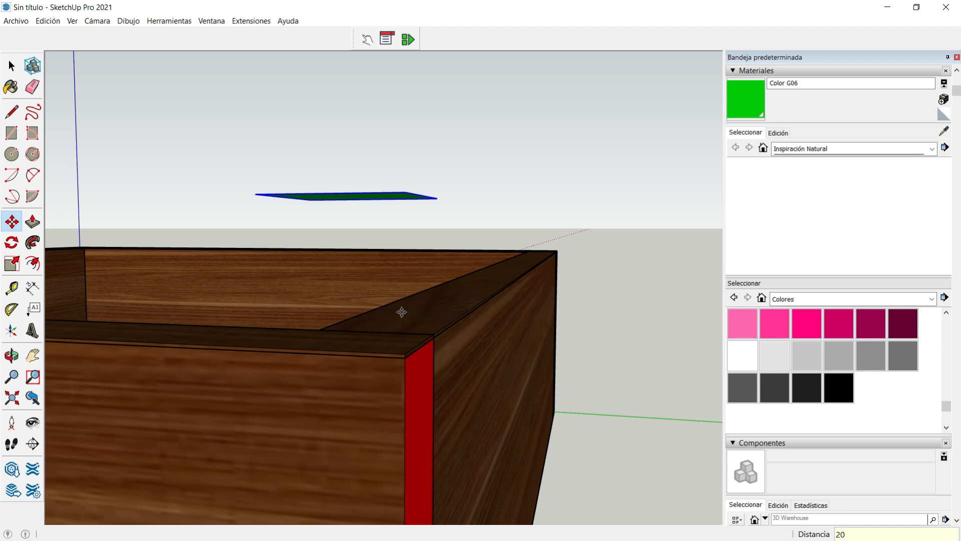
Step: Move the raised green square 10 mm outward along the green axis, away from the drawer
left_click(32, 356)
left_click_drag(323, 260, 316, 324)
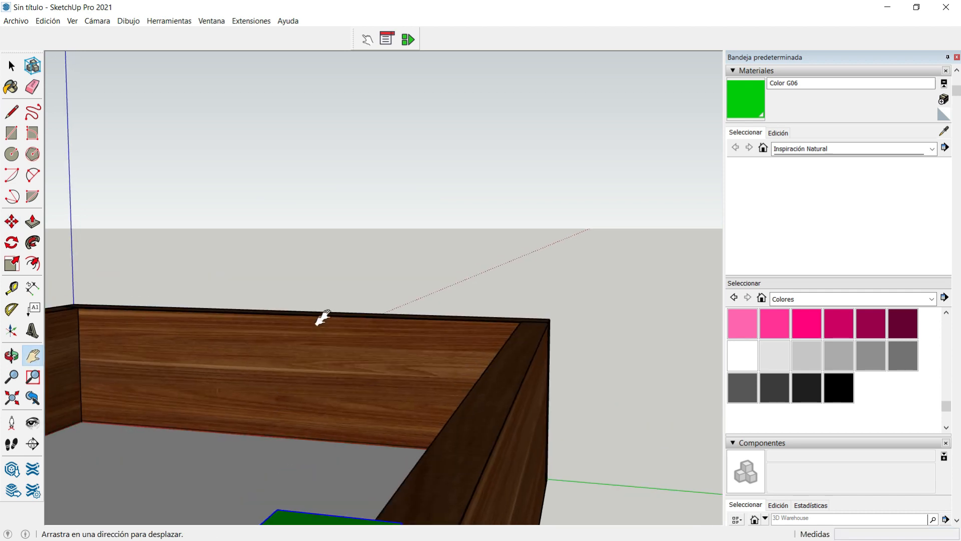
scroll(316, 325, "down", 4)
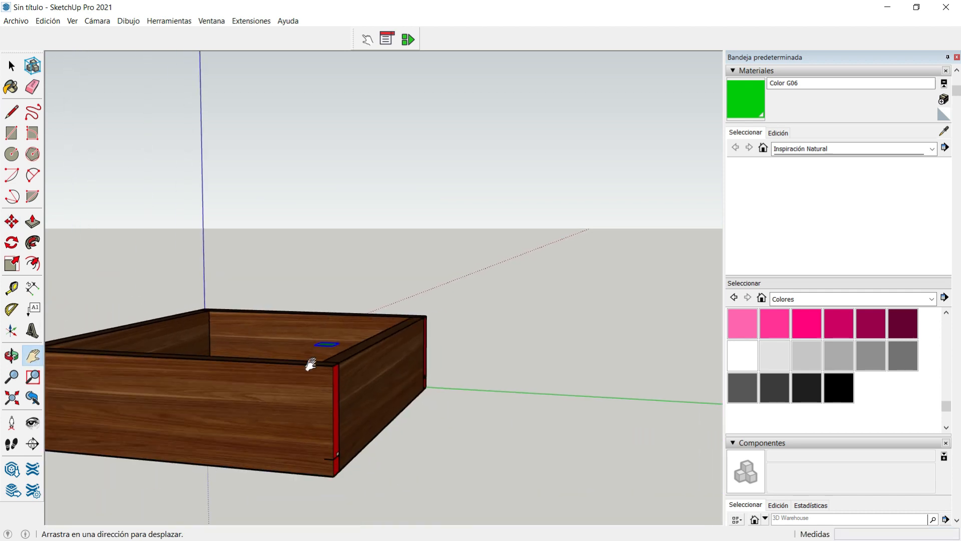
left_click_drag(250, 392, 257, 423)
middle_click_drag(350, 412, 359, 433)
scroll(359, 434, "up", 1)
scroll(359, 435, "up", 3)
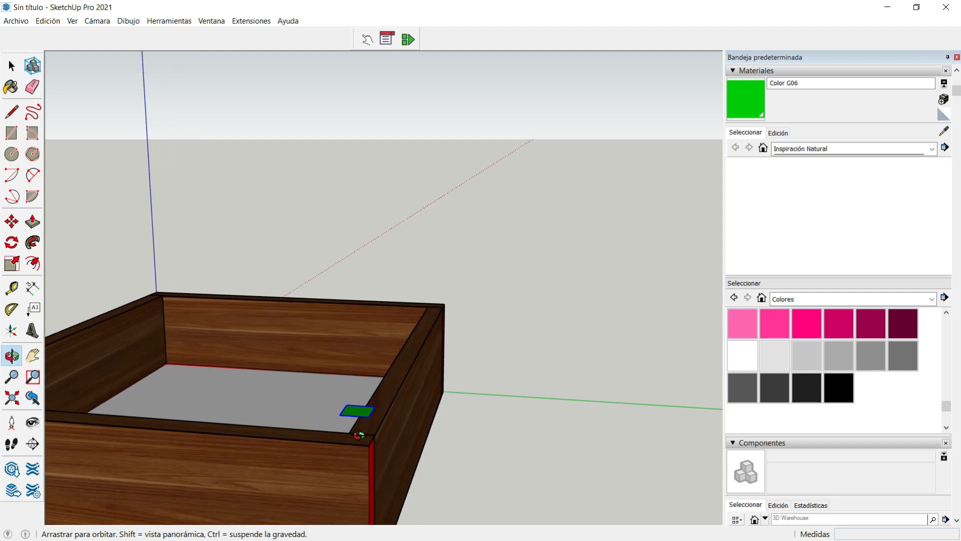
left_click_drag(367, 439, 420, 433)
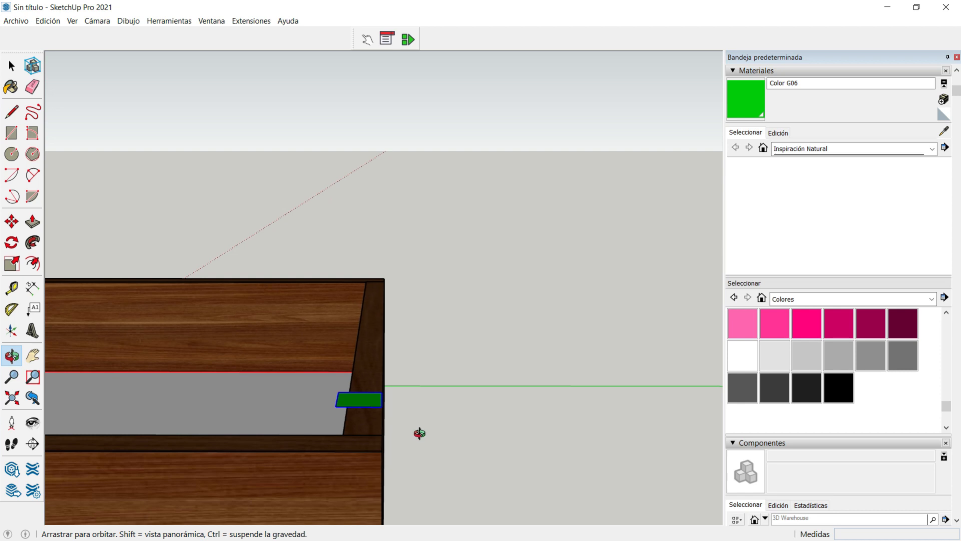
scroll(403, 386, "up", 3)
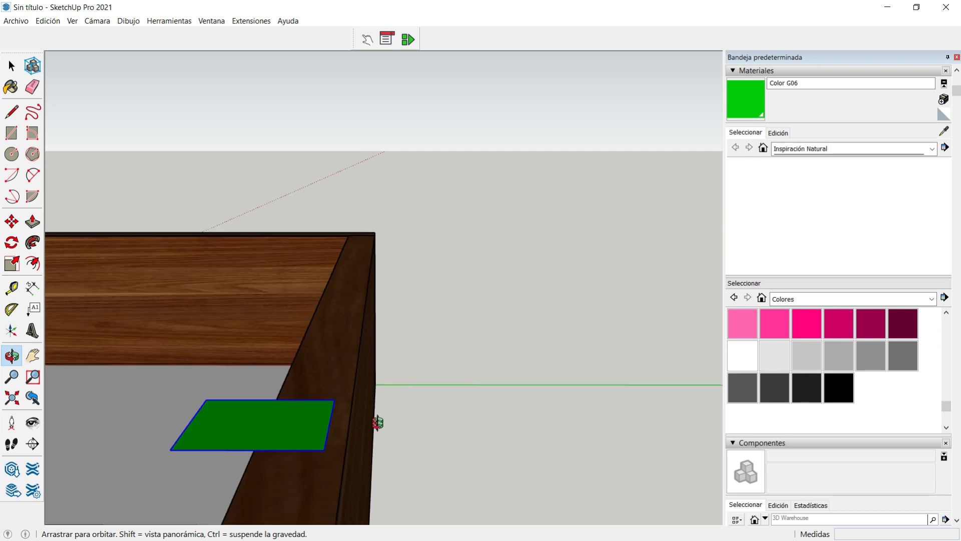
left_click_drag(377, 425, 381, 402)
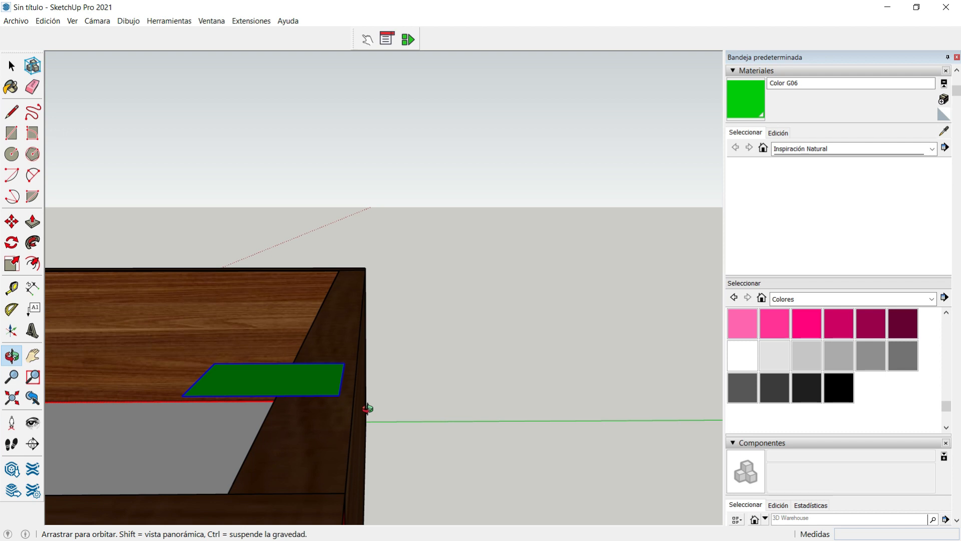
left_click(13, 227)
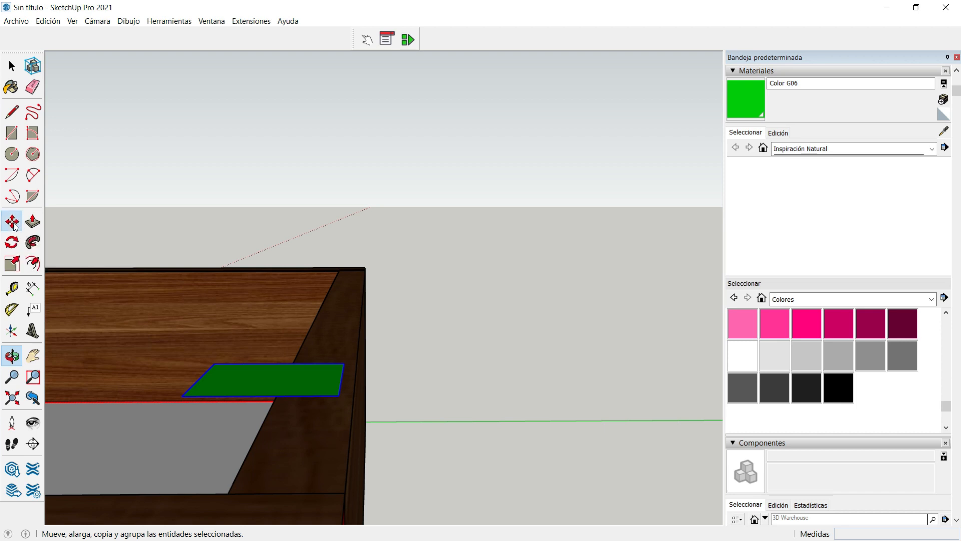
left_click(344, 395)
type("10")
key("Return")
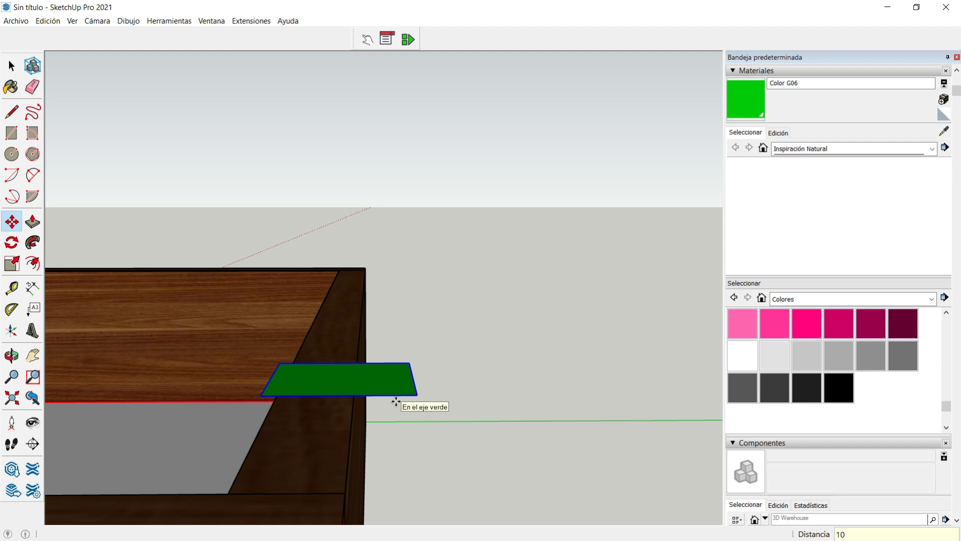
key("space")
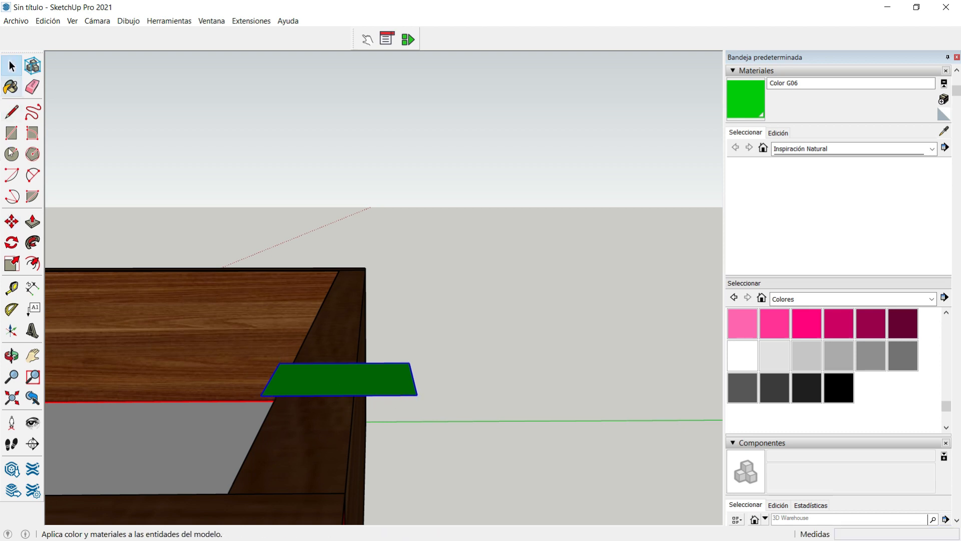
Step: Move the raised green square 13 mm outward along the red axis, beyond the drawer's side
left_click(12, 356)
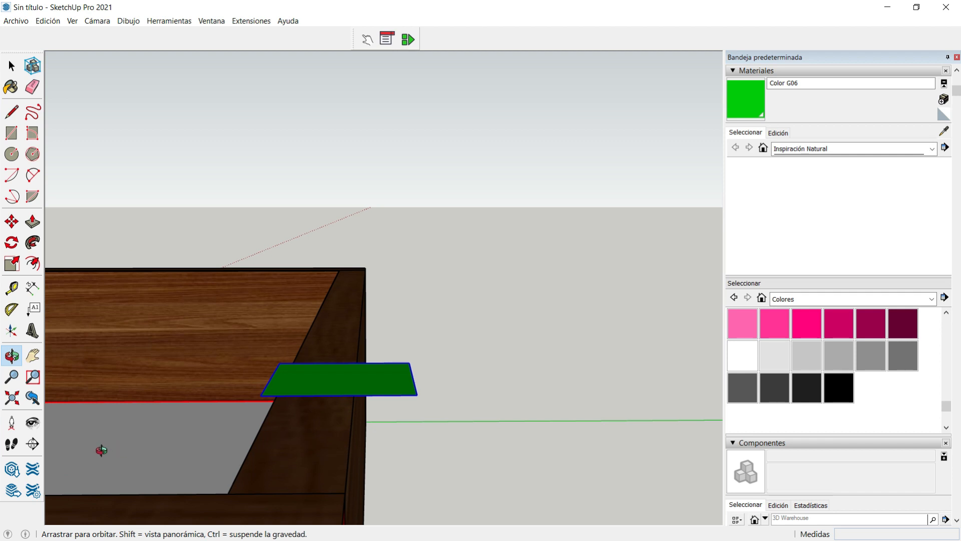
mouse_move(193, 184)
left_mouse_down()
mouse_move(208, 129)
mouse_move(197, 169)
left_mouse_up()
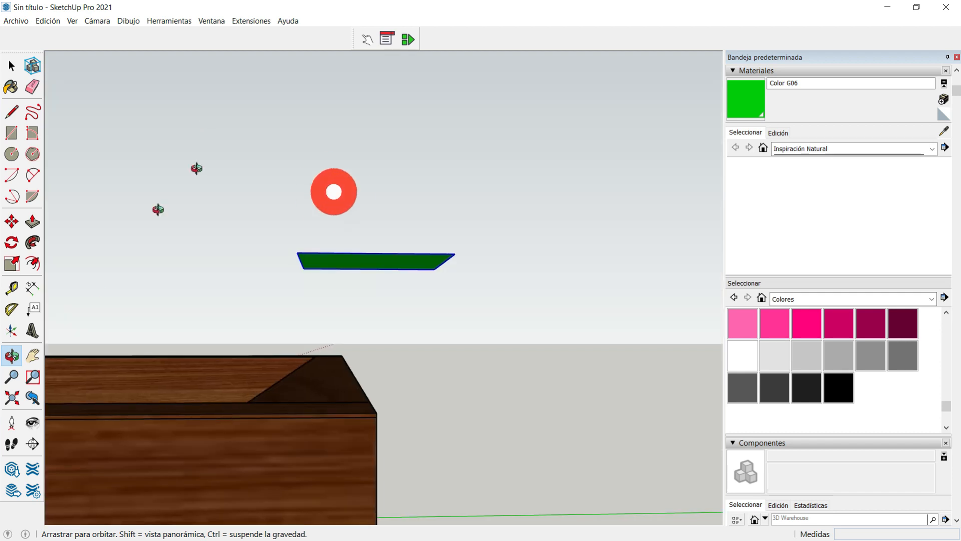
left_click_drag(120, 346, 257, 386)
left_click_drag(404, 389, 128, 330)
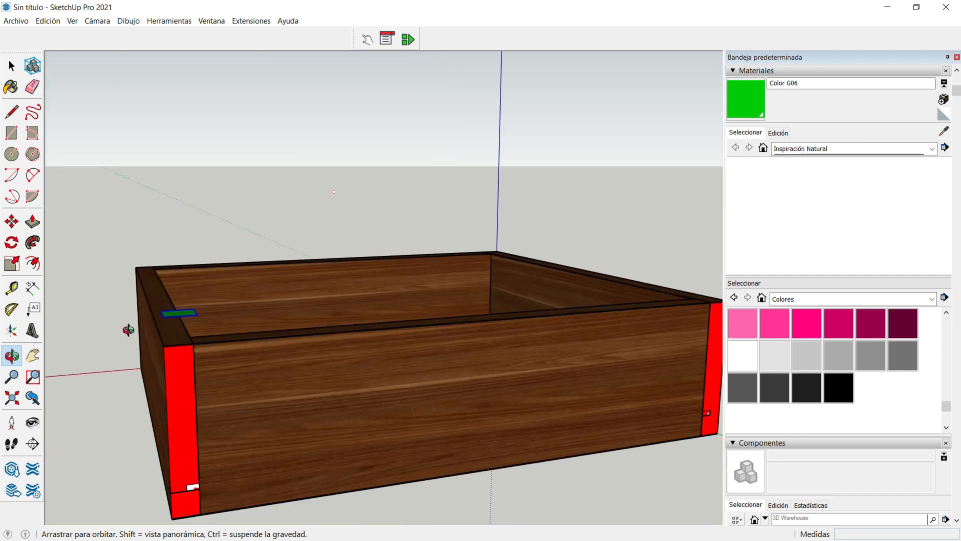
scroll(128, 330, "up", 3)
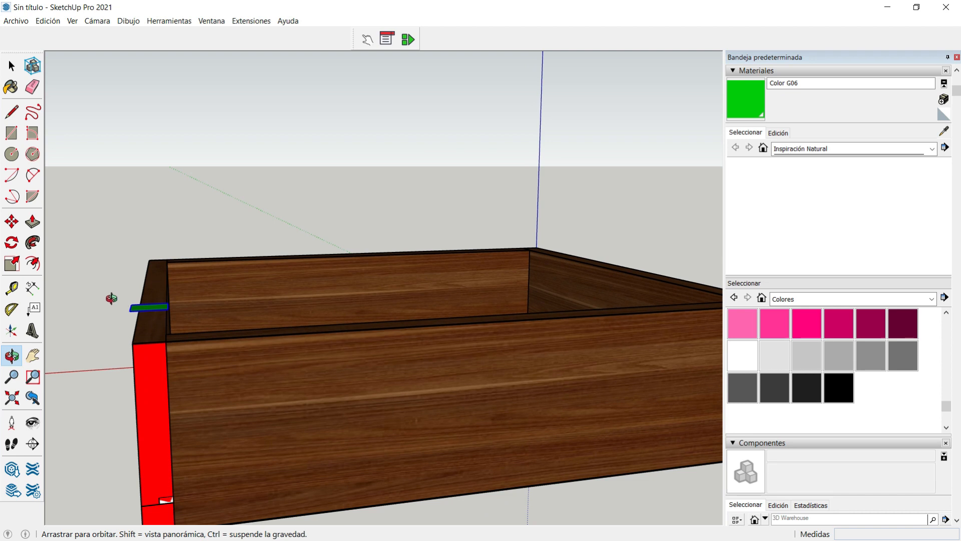
scroll(111, 299, "up", 2)
scroll(112, 298, "up", 2)
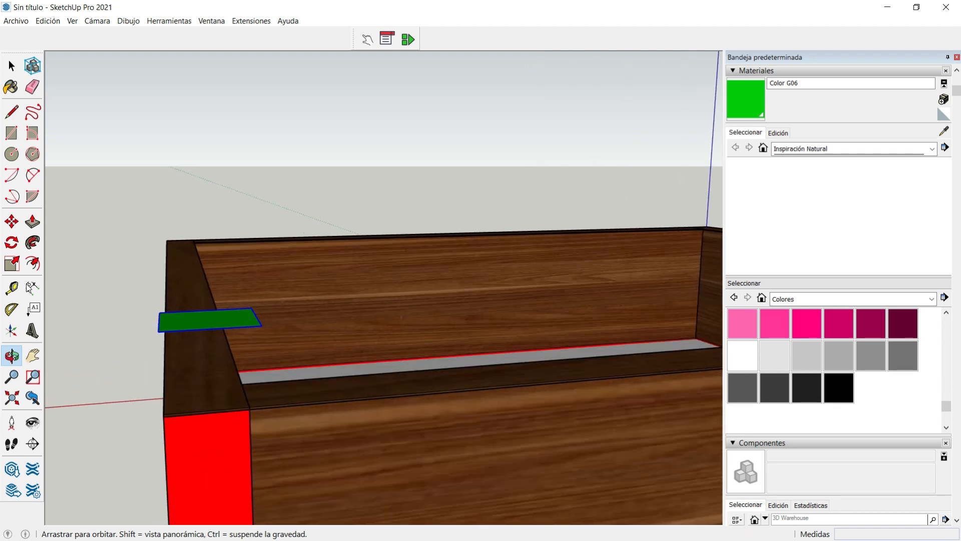
left_click(12, 222)
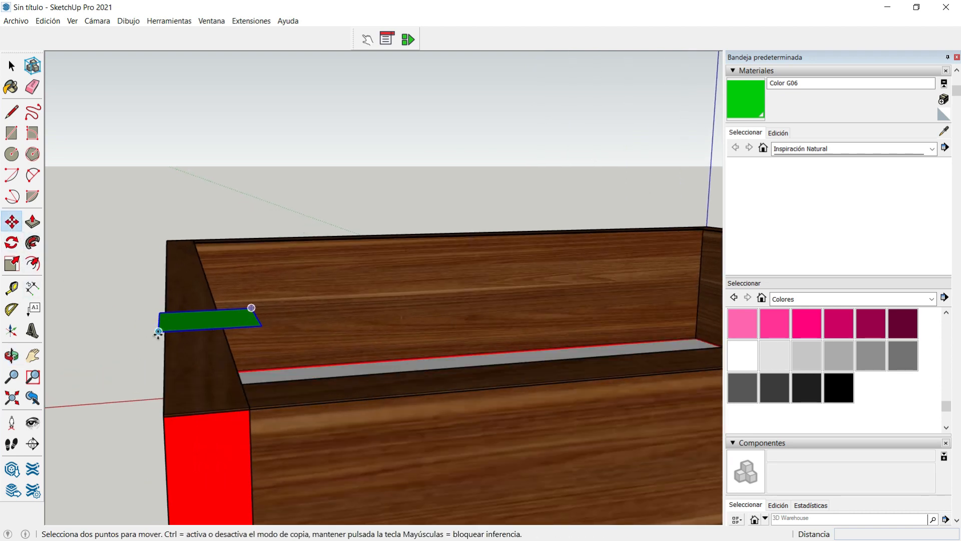
left_click(158, 330)
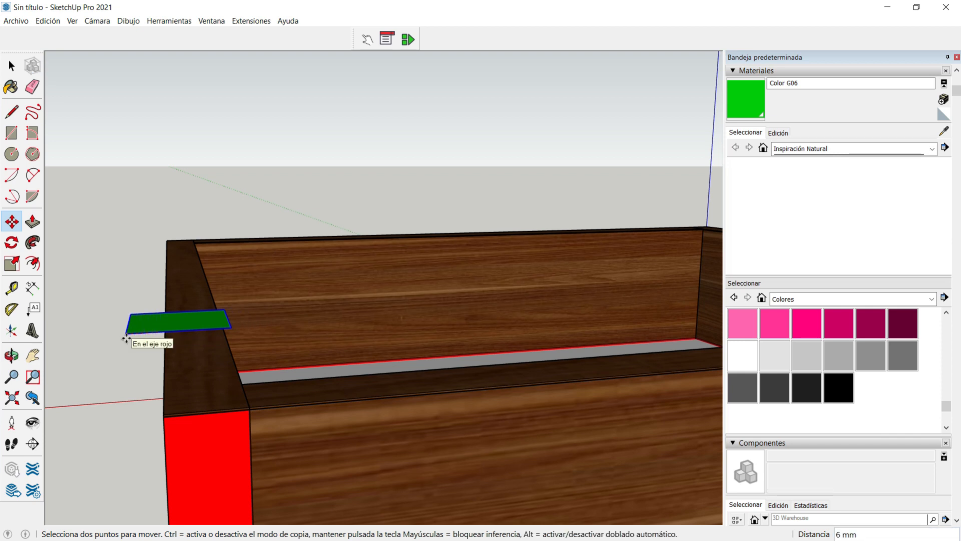
type("13")
key("Return")
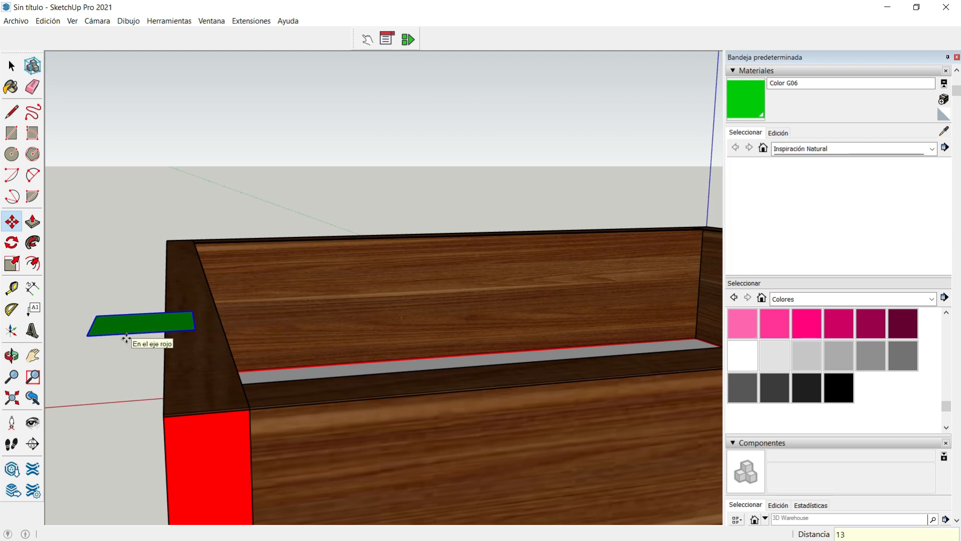
left_click(11, 65)
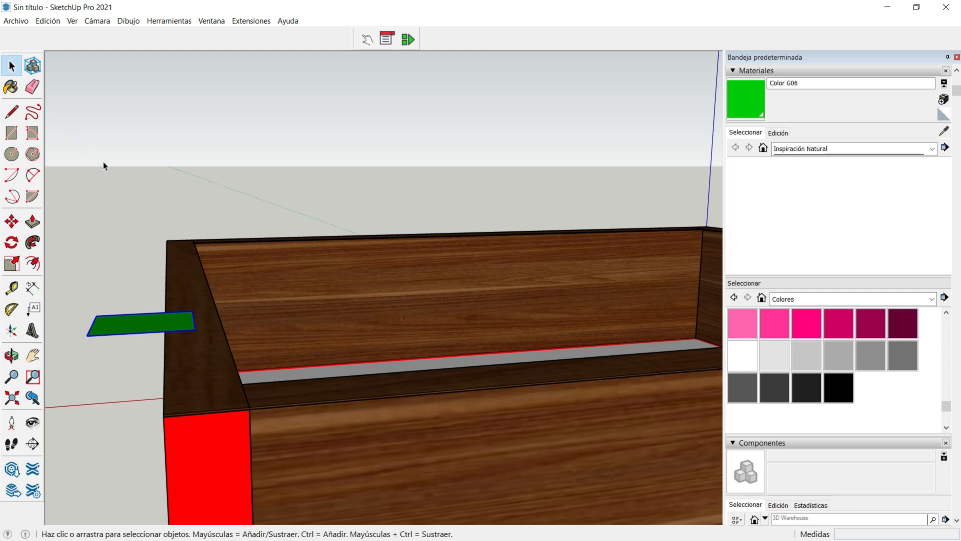
Step: Create a component named CajoneraBásica from the whole drawer and both green squares
scroll(106, 161, "down", 5)
left_click(12, 356)
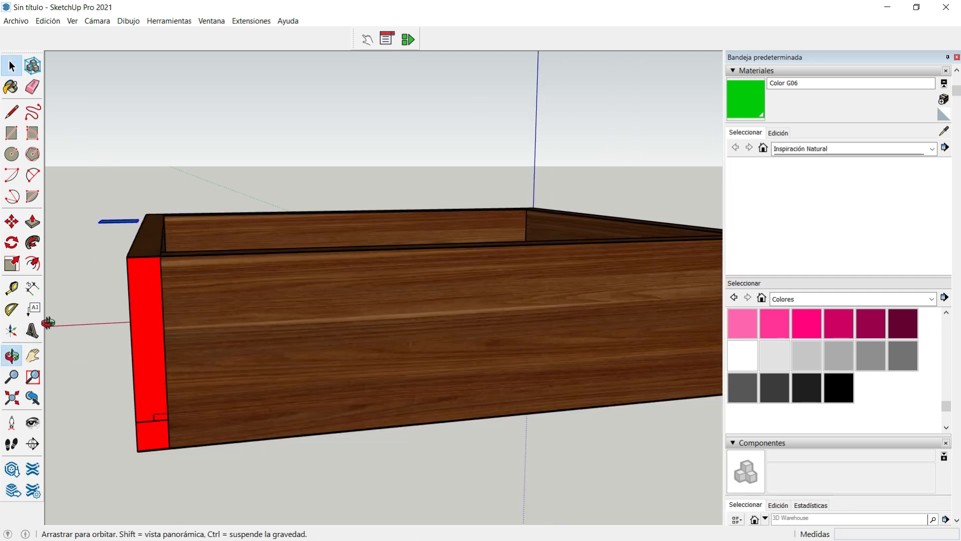
left_click_drag(69, 322, 569, 345)
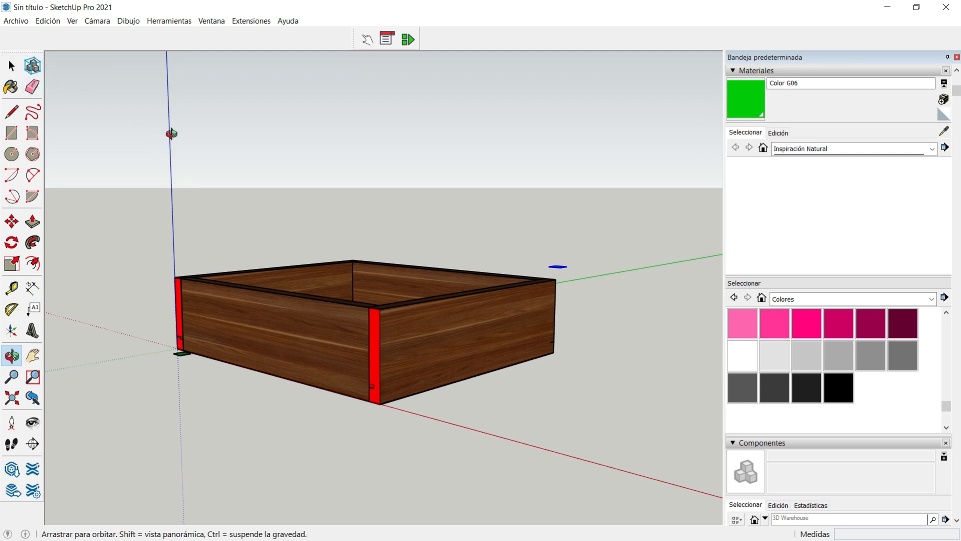
left_click(11, 66)
left_click_drag(140, 136, 614, 461)
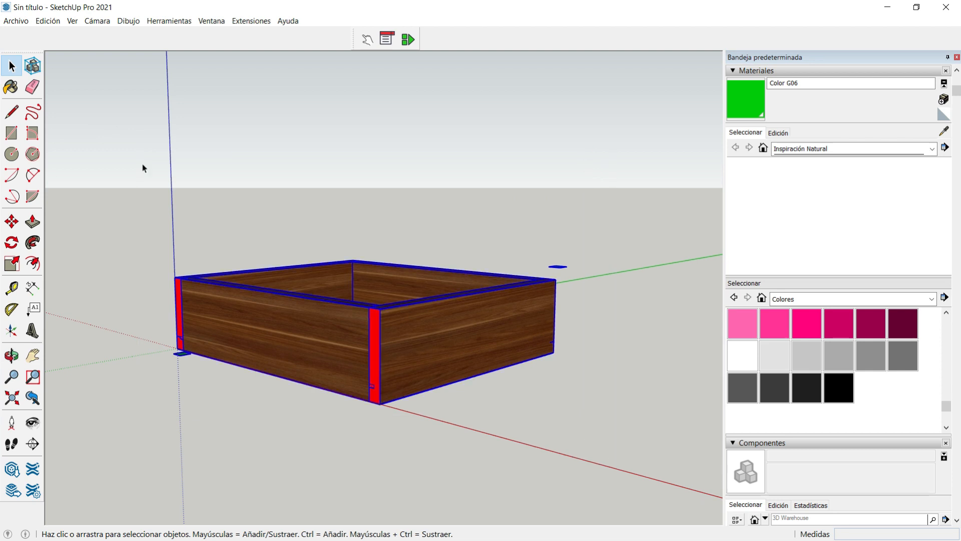
left_click(33, 66)
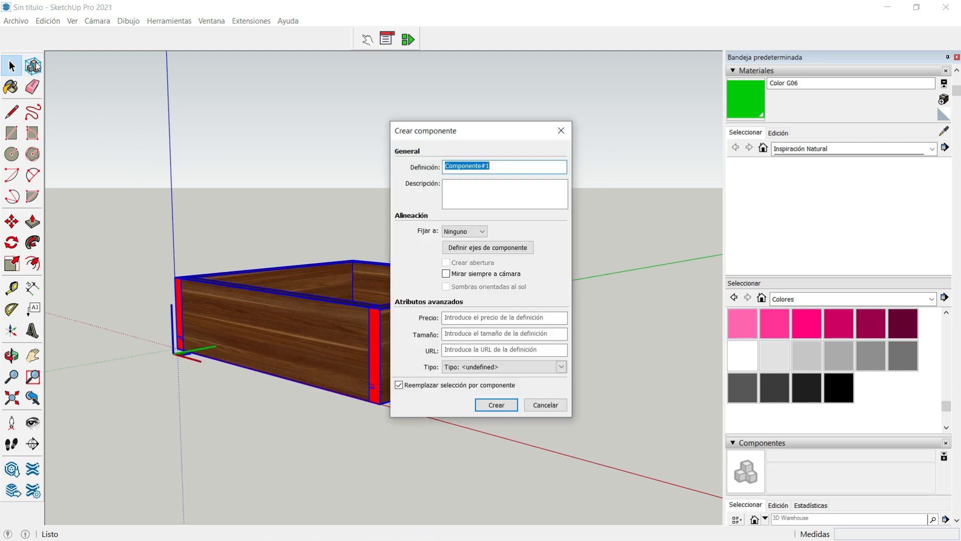
type("CajoneraBásica")
key("Return")
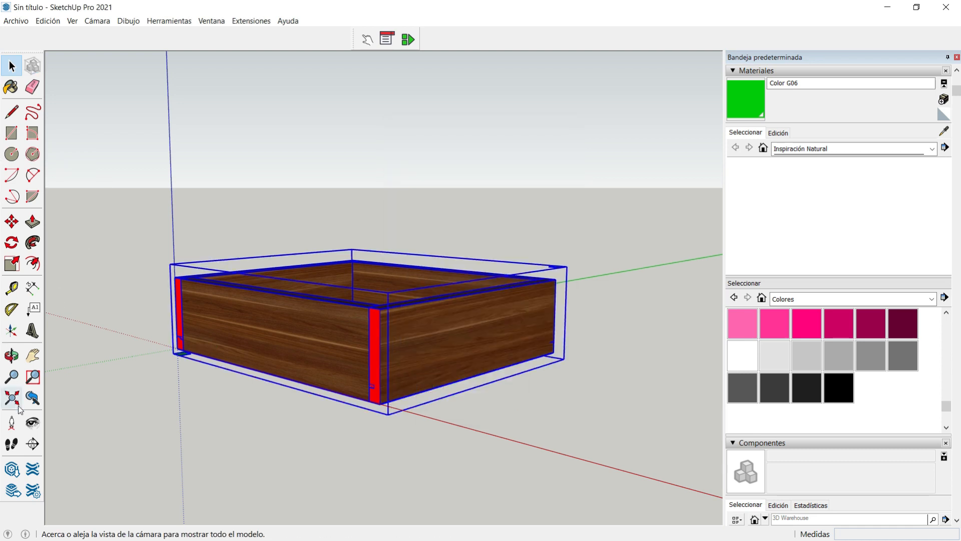
left_click(11, 356)
left_click_drag(241, 377, 338, 346)
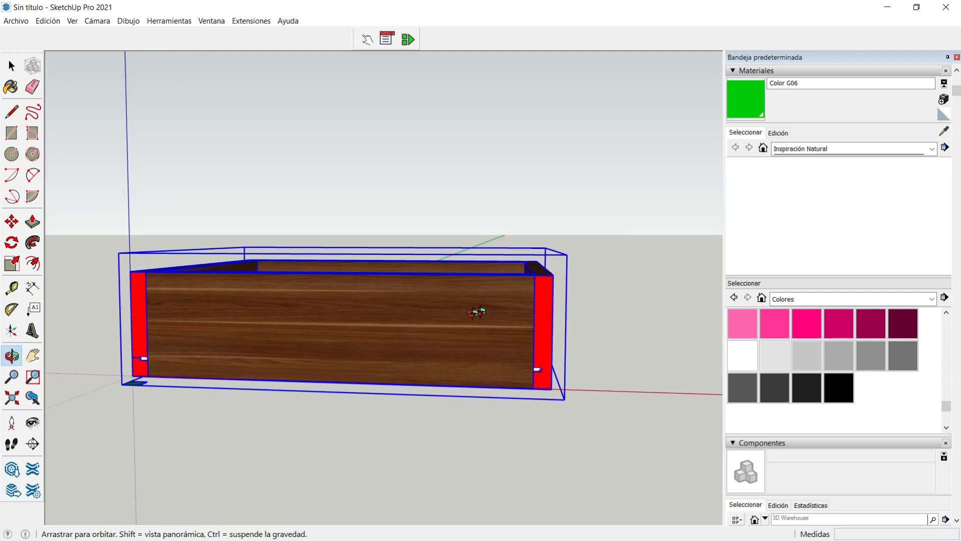
Step: Open the component attributes for CajoneraBásica and add the whole size group, LenX, LenY and LenZ, to it
left_click_drag(481, 311, 358, 357)
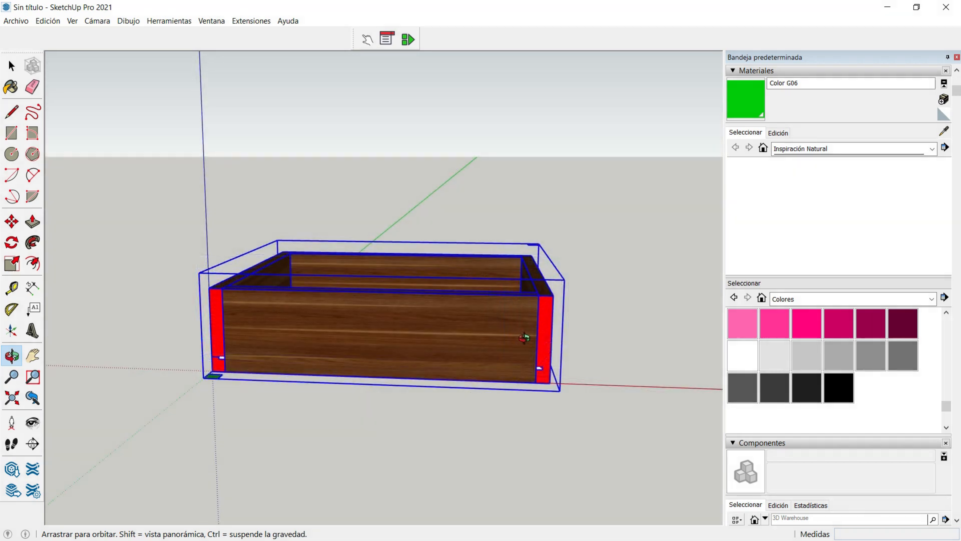
mouse_move(527, 335)
left_mouse_down()
mouse_move(517, 299)
mouse_move(548, 301)
mouse_move(538, 328)
left_mouse_up()
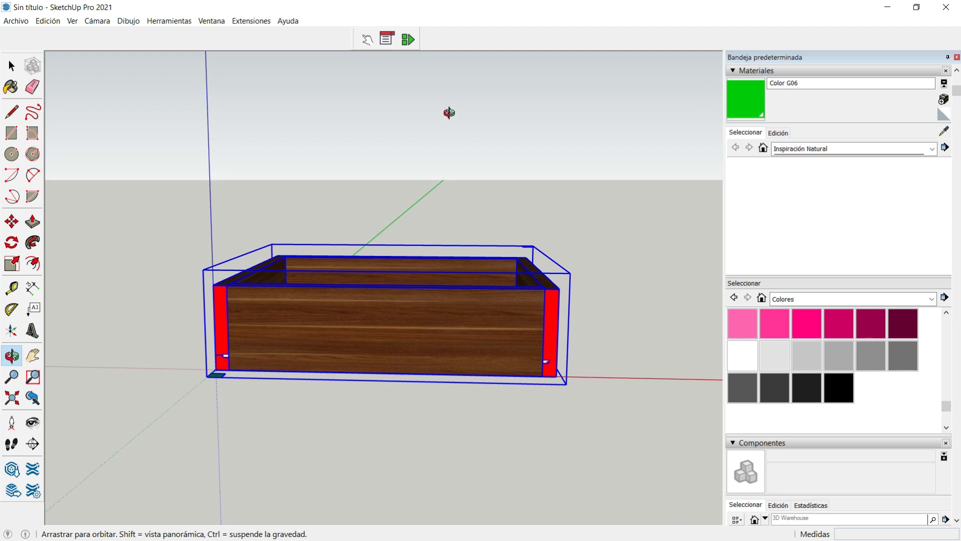
left_click(409, 40)
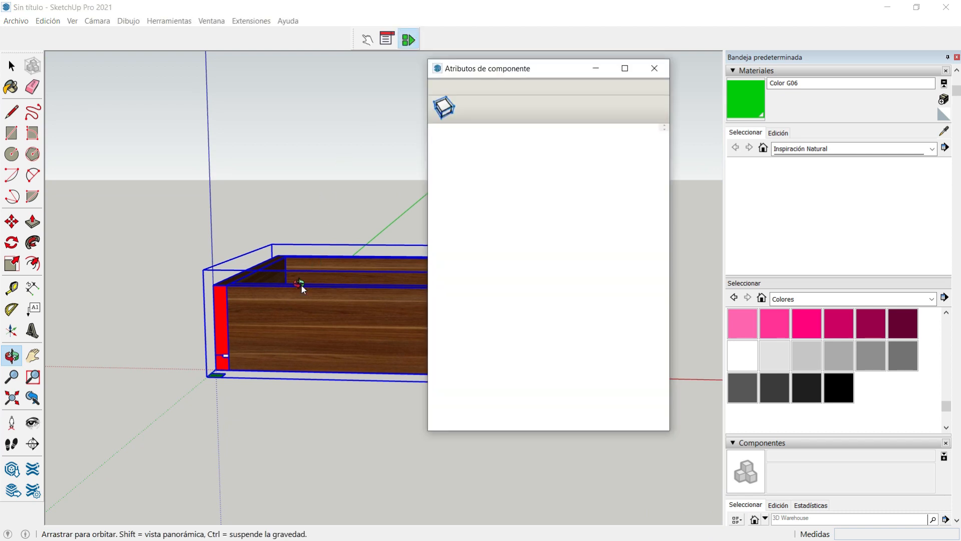
left_click_drag(302, 286, 299, 283)
left_click(33, 356)
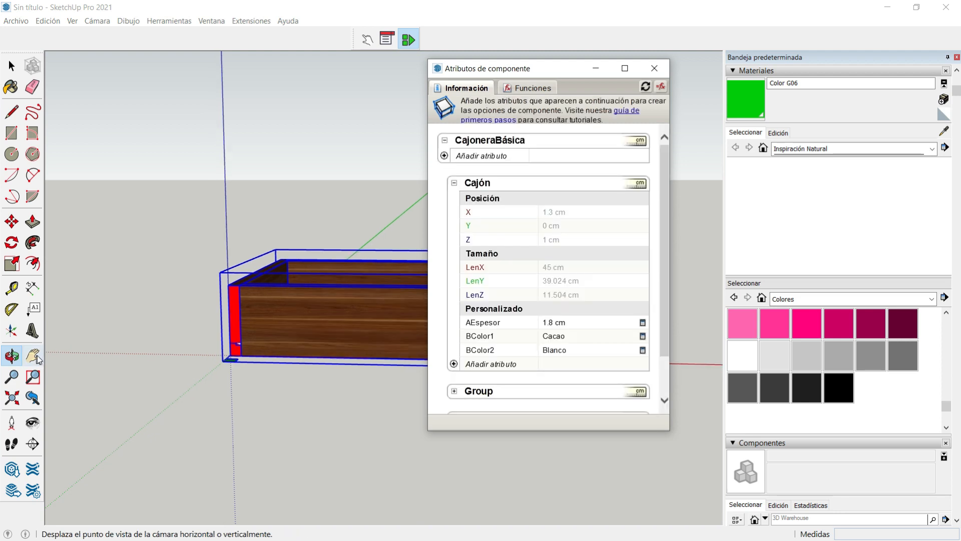
left_click_drag(301, 315, 168, 301)
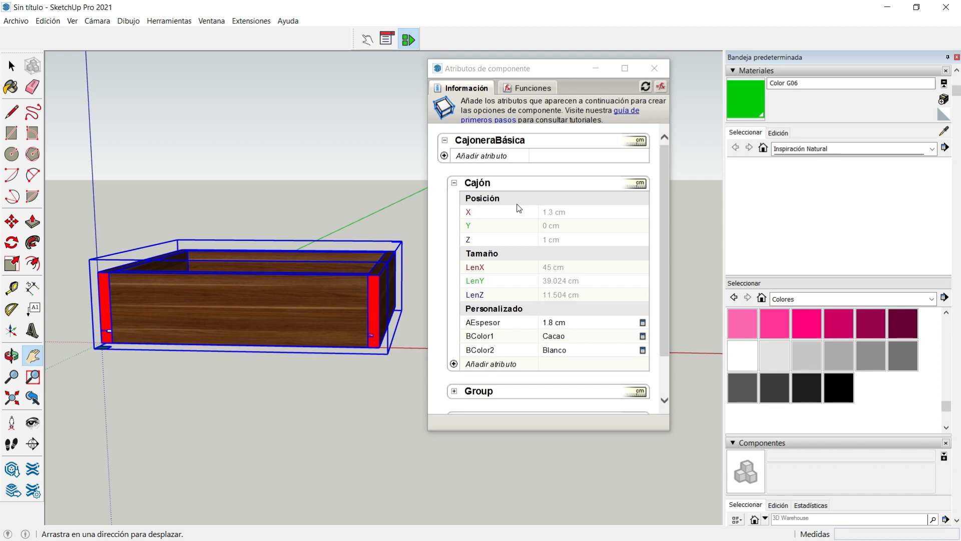
left_click(444, 156)
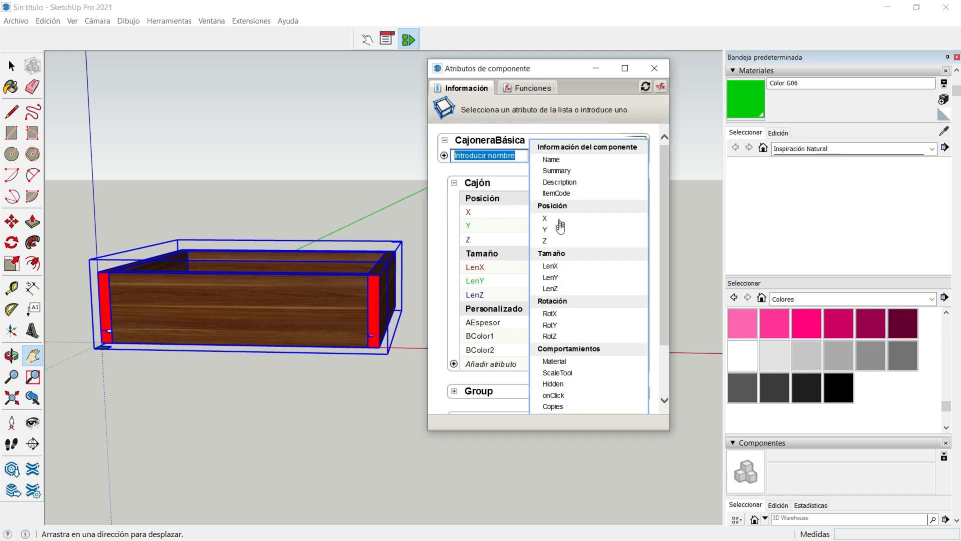
left_click(554, 255)
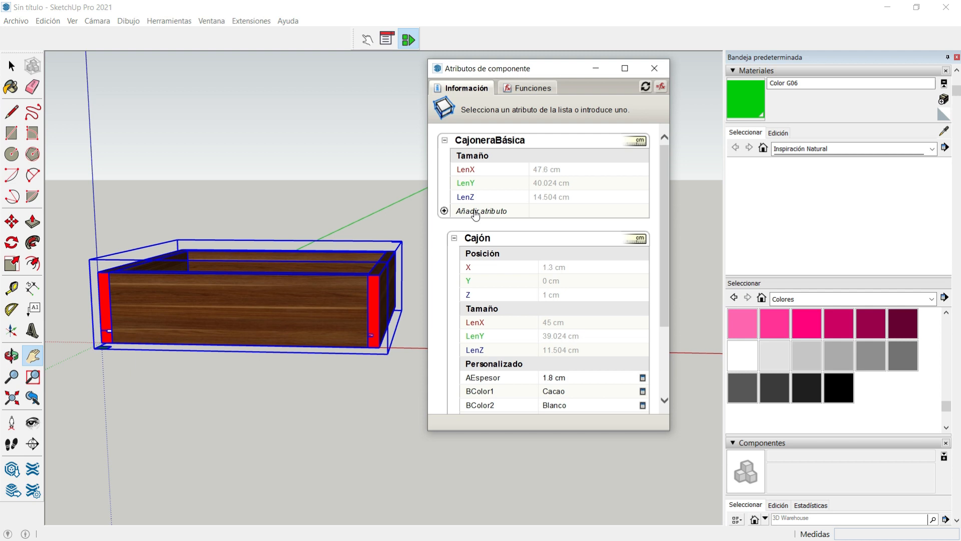
Step: Add a custom attribute named AEspesor to the CajoneraBásica component
left_click(475, 212)
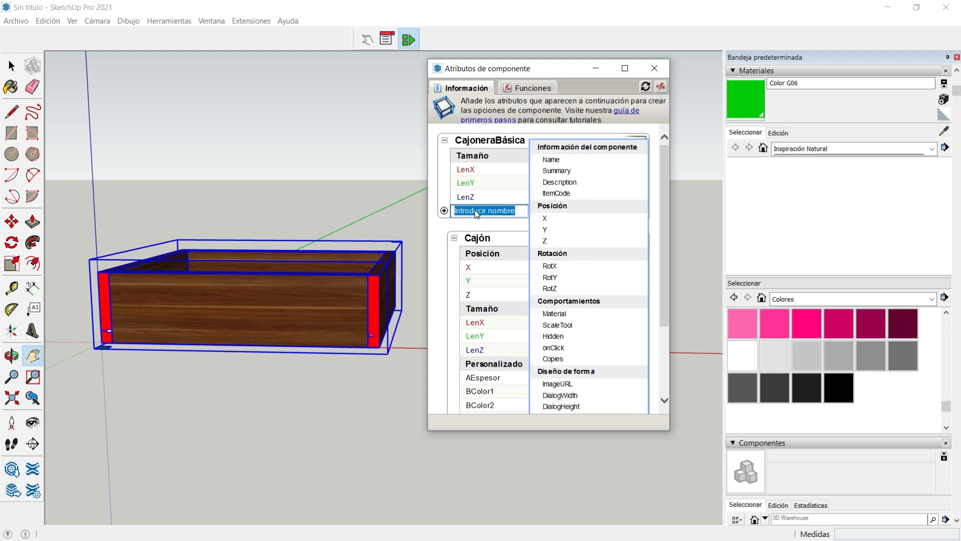
type("AEspesor")
key("Return")
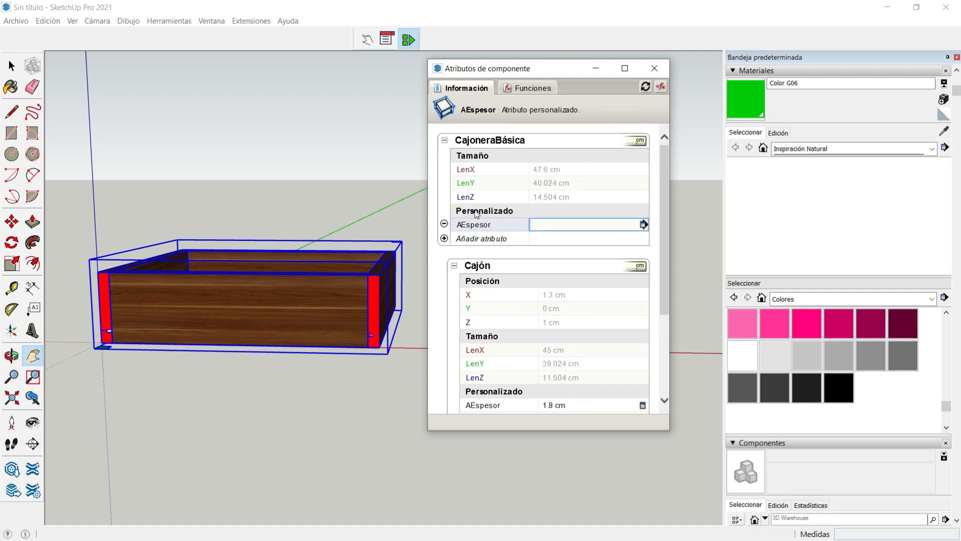
Step: Add two custom color attributes, BColor1 and BColor2, to the CajoneraBásica component
left_click(487, 239)
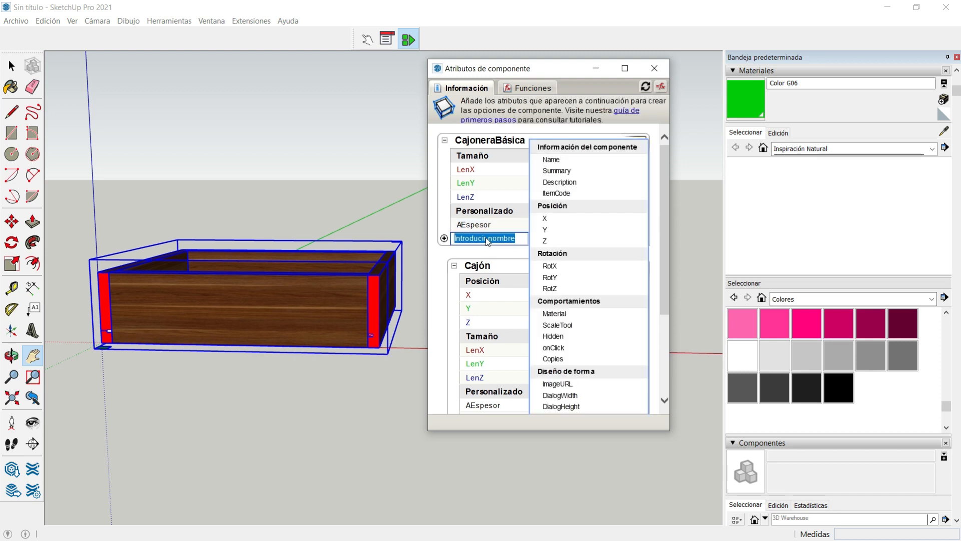
type("BColor1")
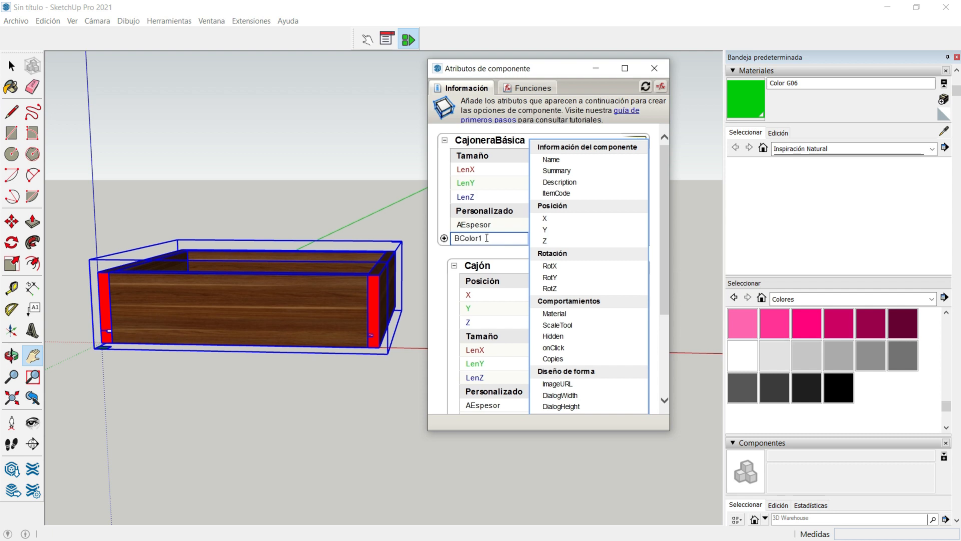
key("Return")
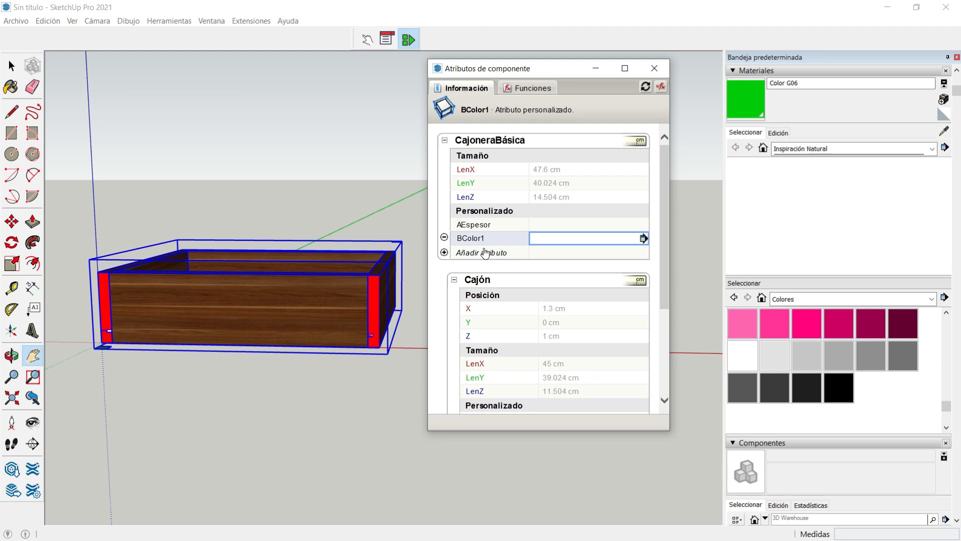
left_click(484, 253)
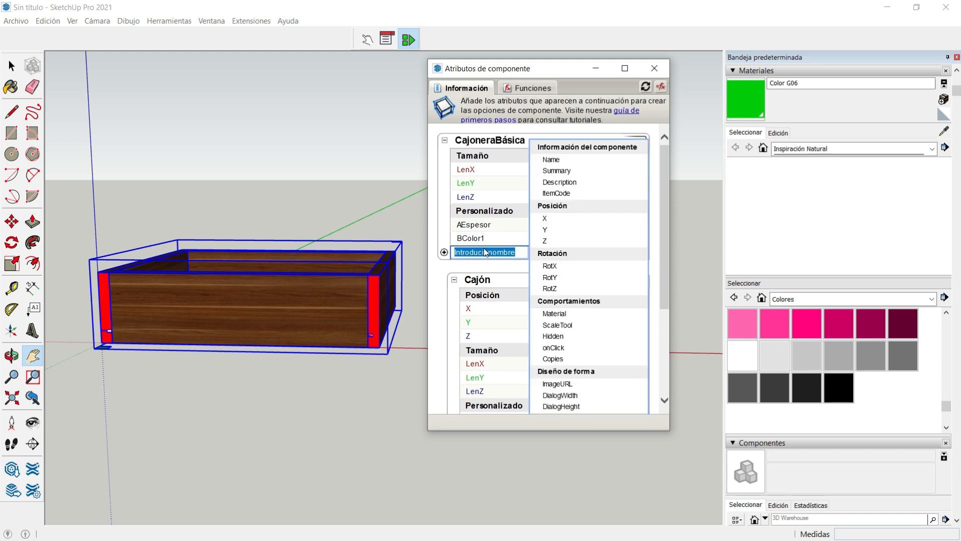
type("BColor2")
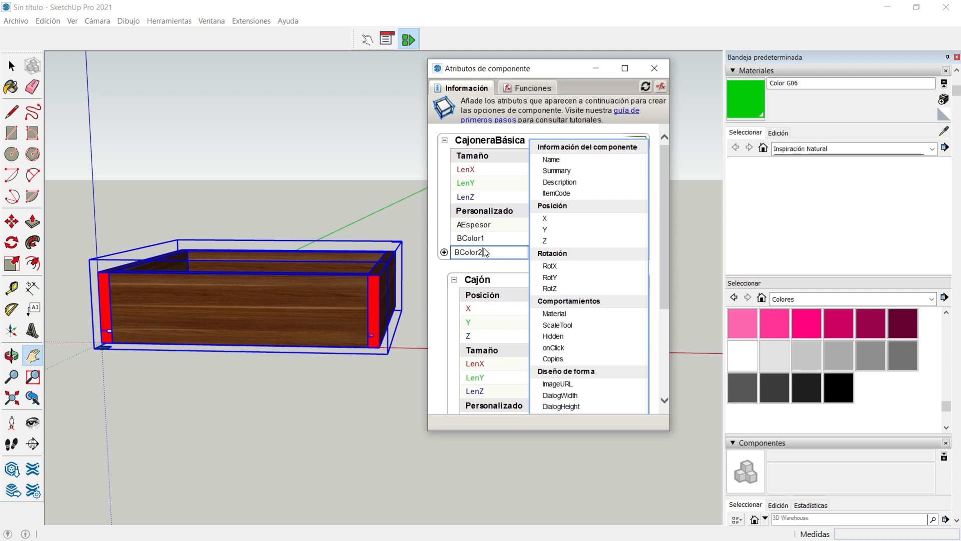
key("Return")
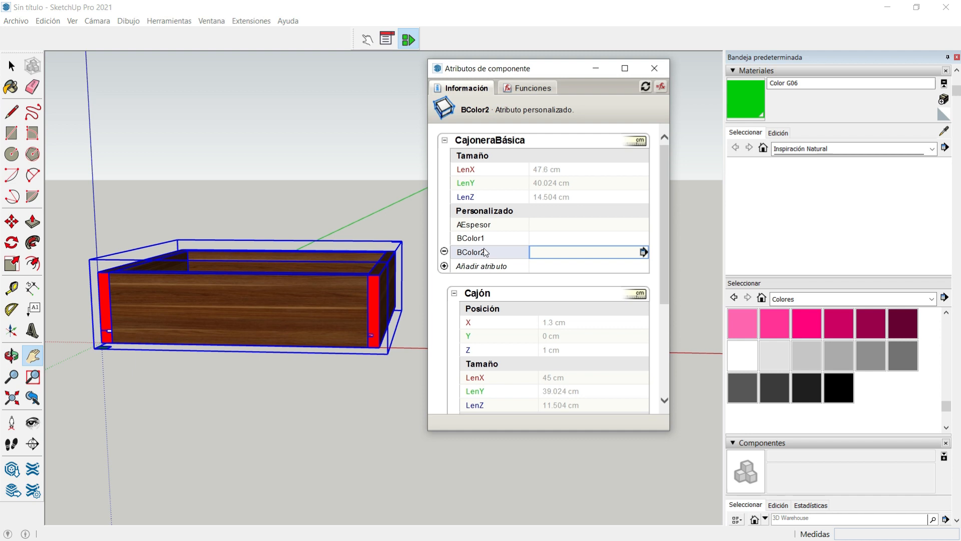
Step: Add a custom attribute named CCantidadCajones to CajoneraBásica for the number of drawers
left_click(469, 267)
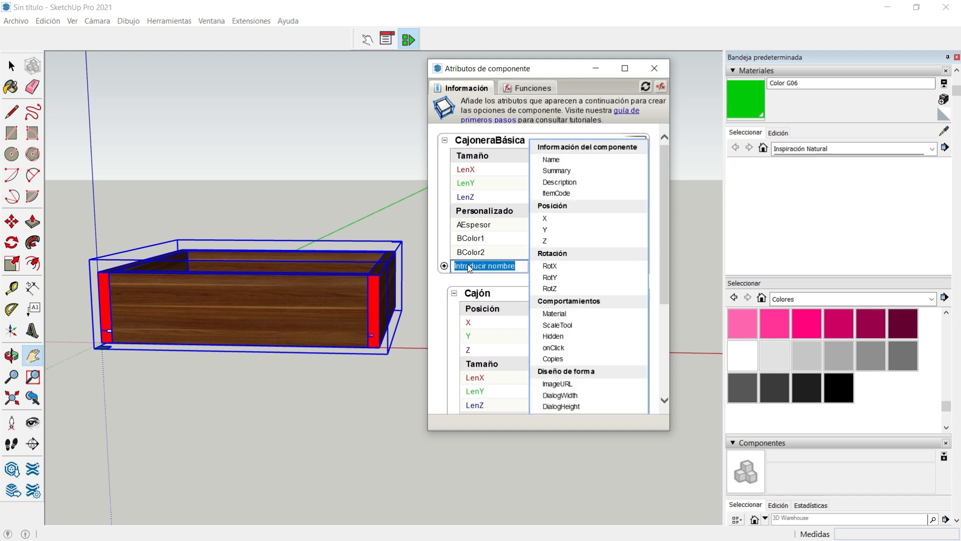
type("CCajtidad")
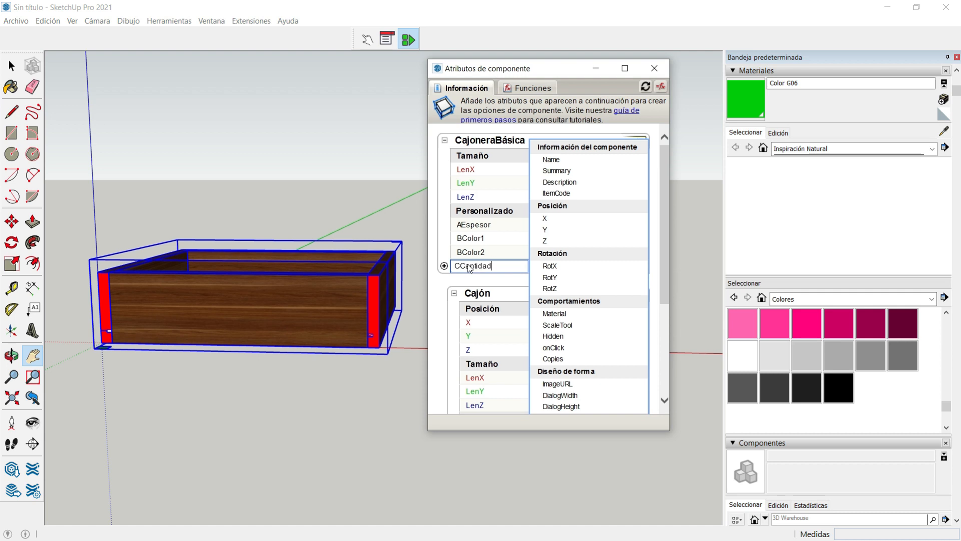
type("Cajones")
key("Return")
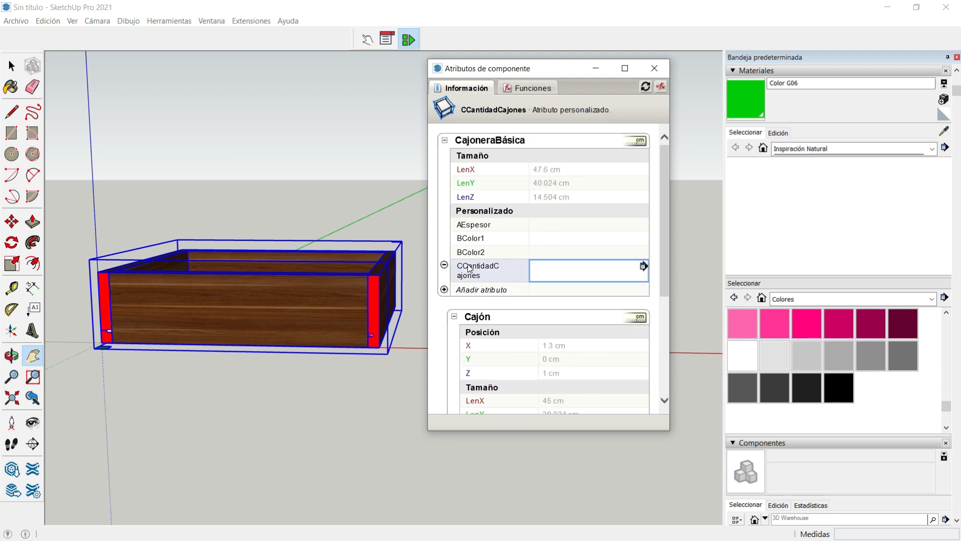
Step: Add the custom attributes DSepSup and ESepInferior to CajoneraBásica for the upper and lower separations
left_click(478, 290)
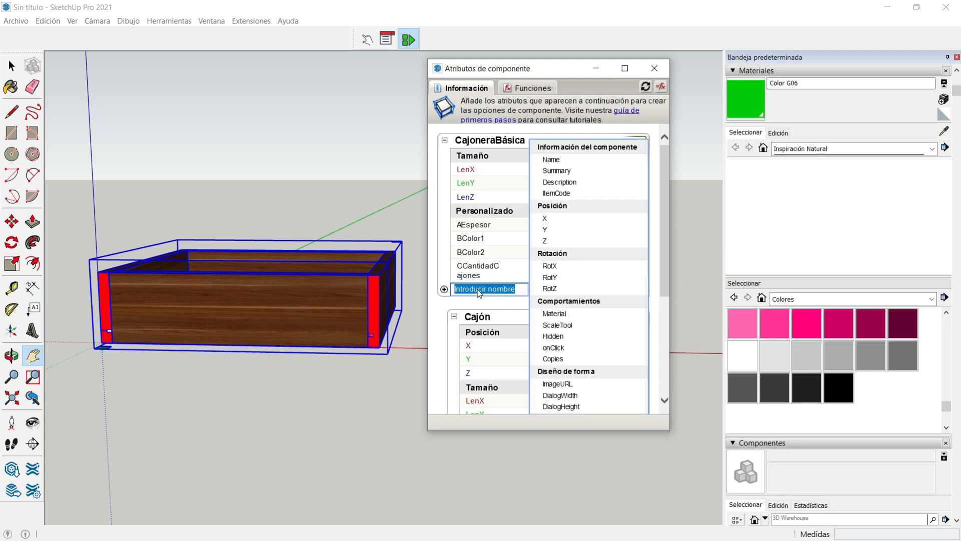
type("DSepSup")
key("Return")
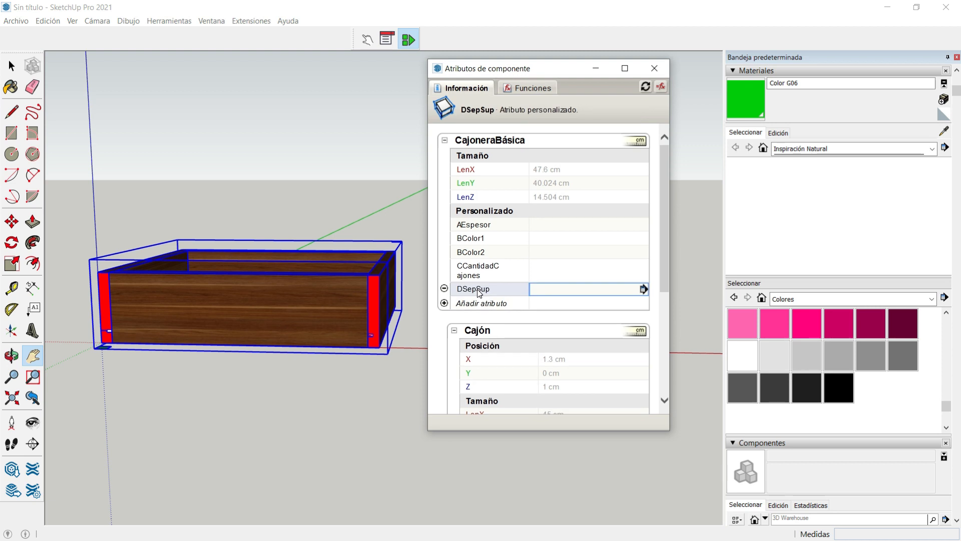
left_click(468, 304)
type("E")
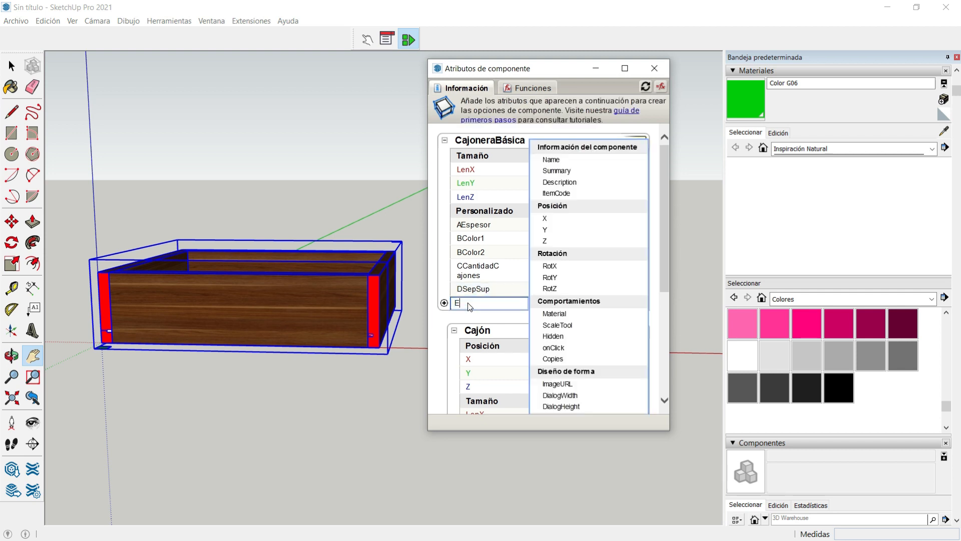
type("SepInferior")
key("Return")
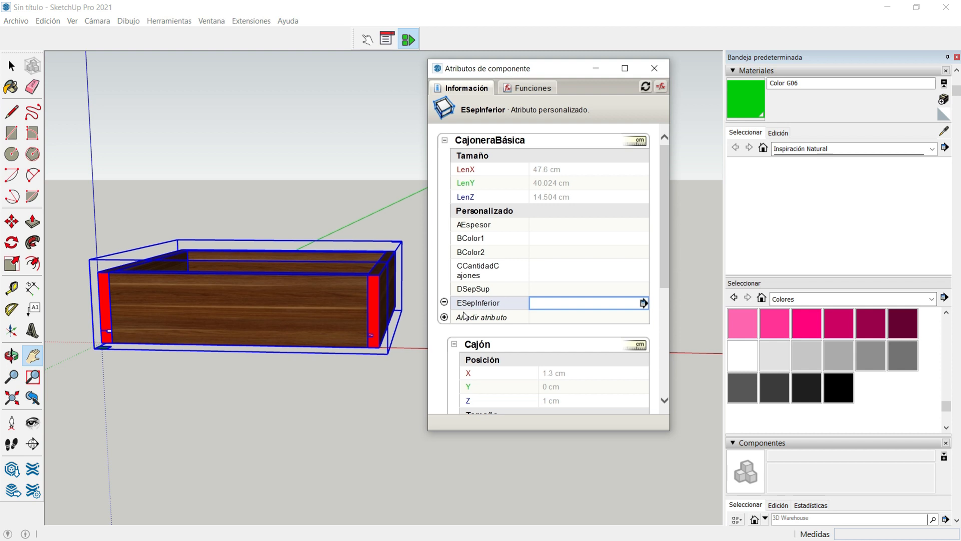
Step: Add the custom attributes FSepCajones and GAlturaCajon to CajoneraBásica for drawer separation and drawer height
left_click(470, 318)
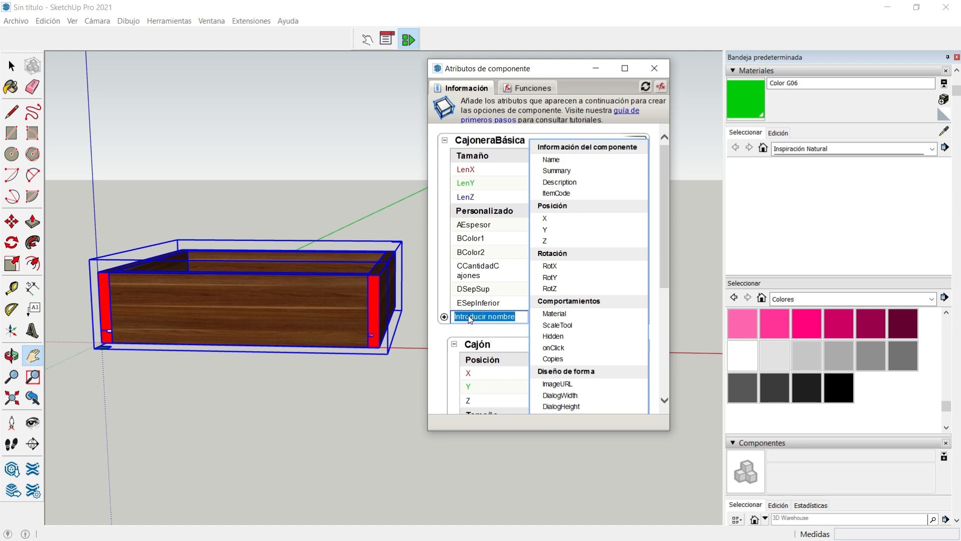
type("FSepCajones")
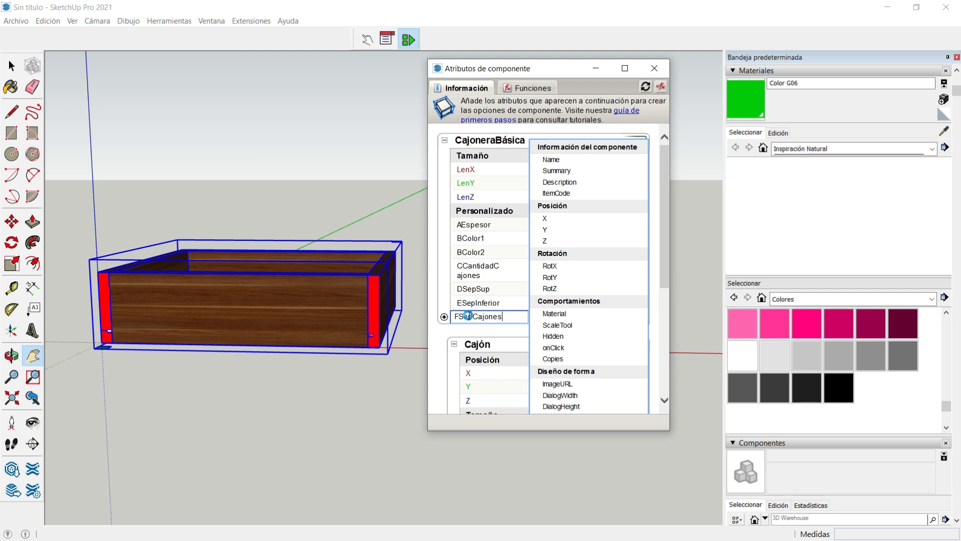
key("Return")
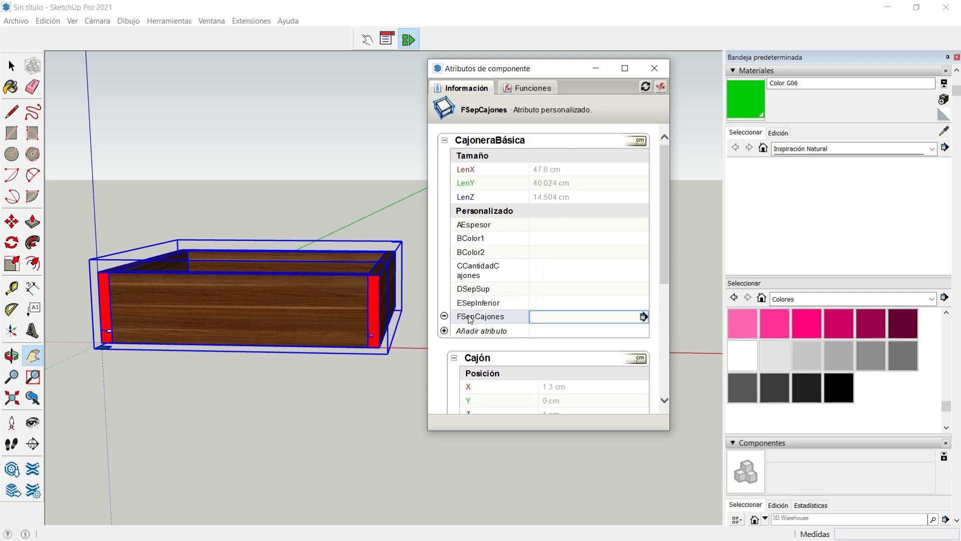
left_click(476, 332)
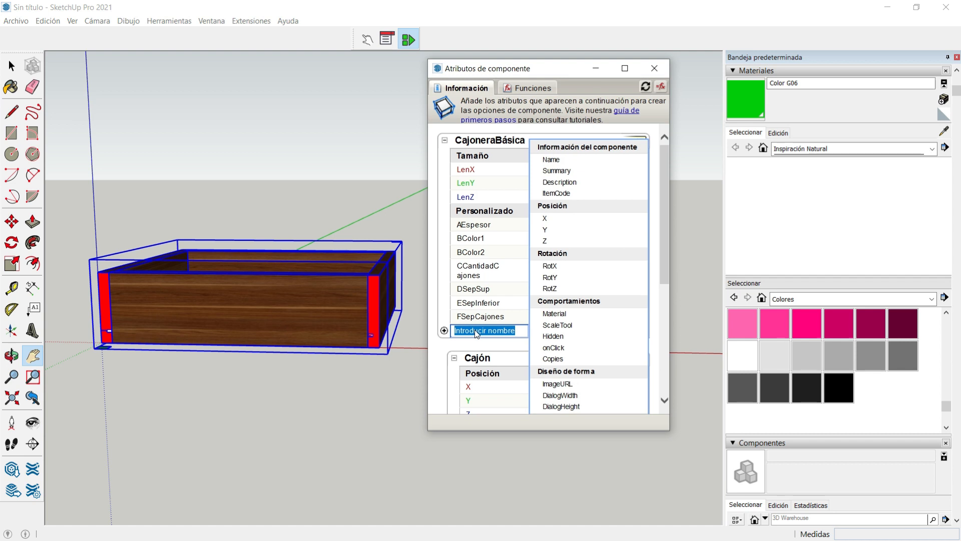
type("GAltura")
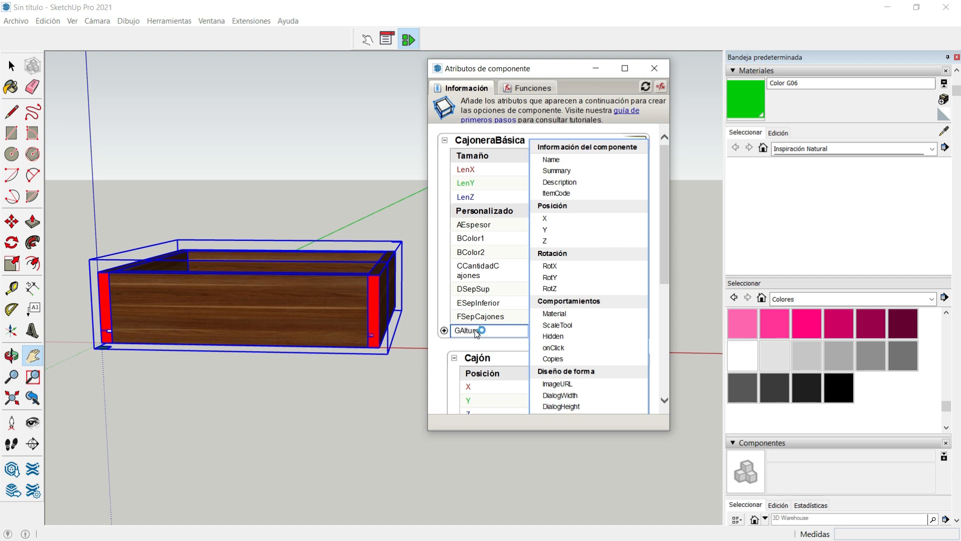
type("Ca")
key("Return")
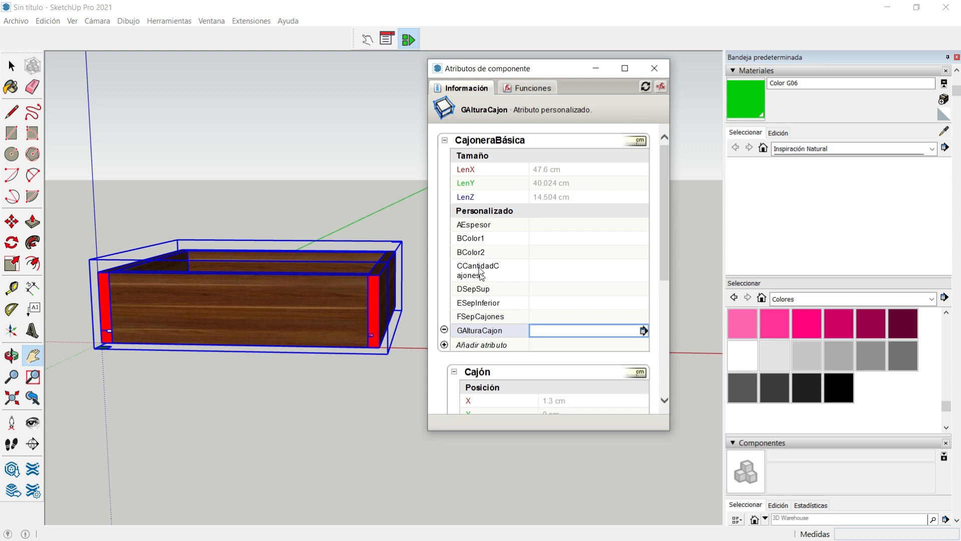
Step: Open the component options and make CajoneraBásica's LenX attribute editable as text by users, labelled ANCHO and shown in Milímetros
left_click(387, 44)
left_click(386, 44)
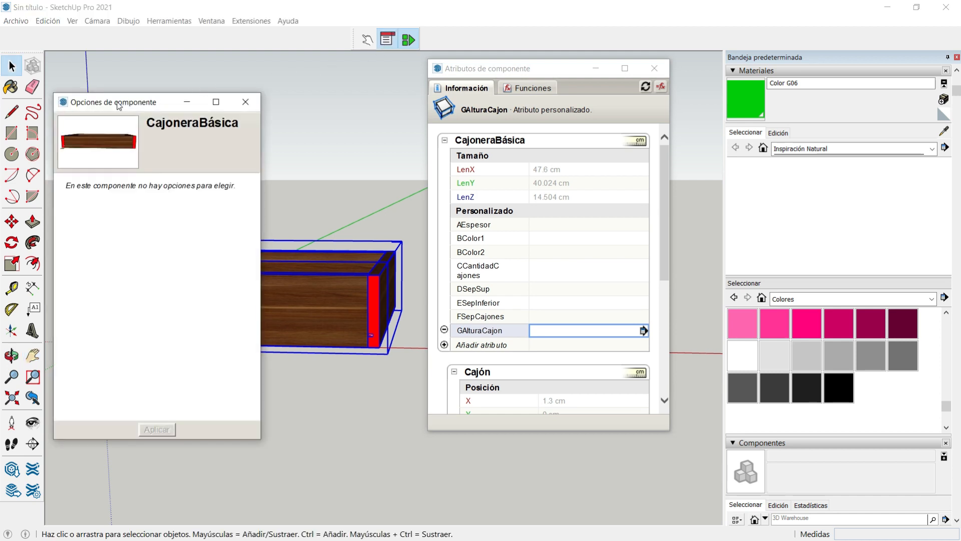
left_click(594, 171)
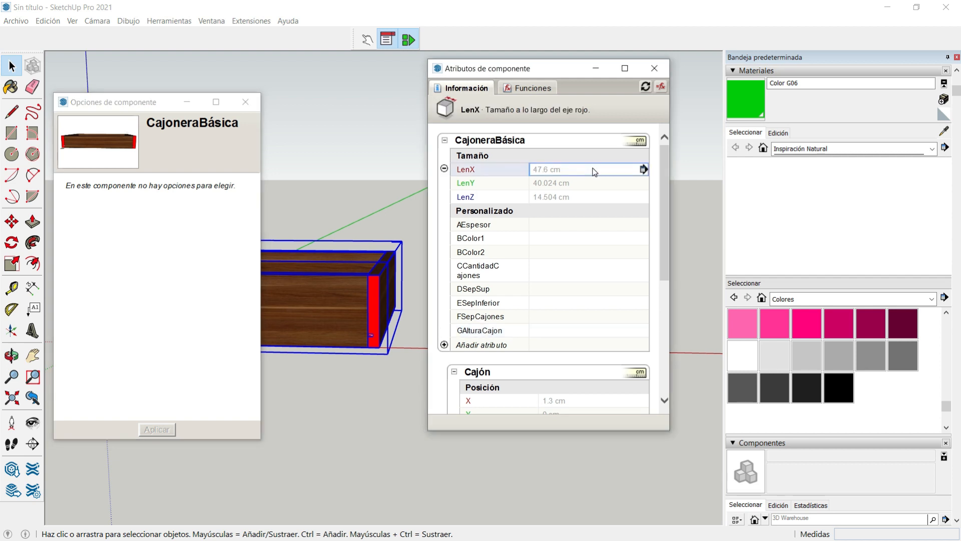
left_click(644, 169)
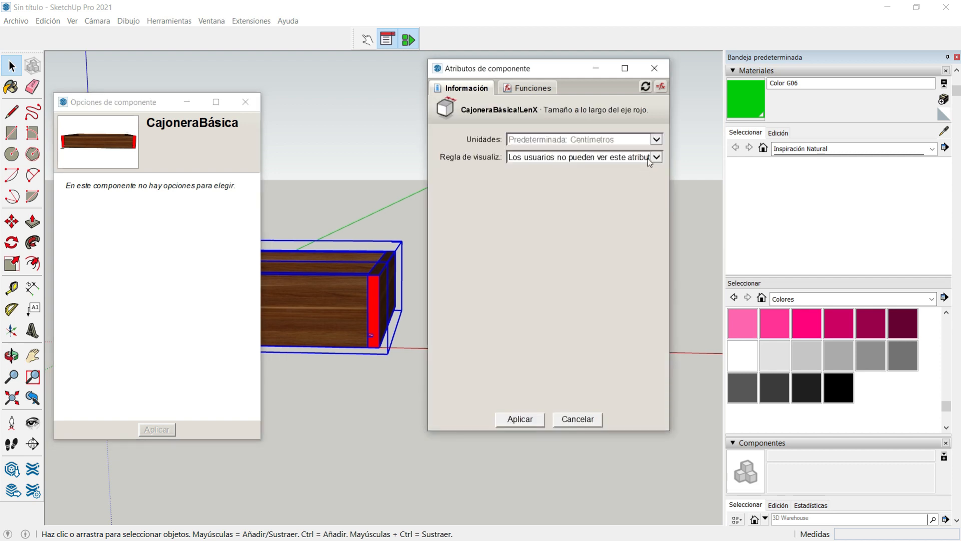
left_click(656, 158)
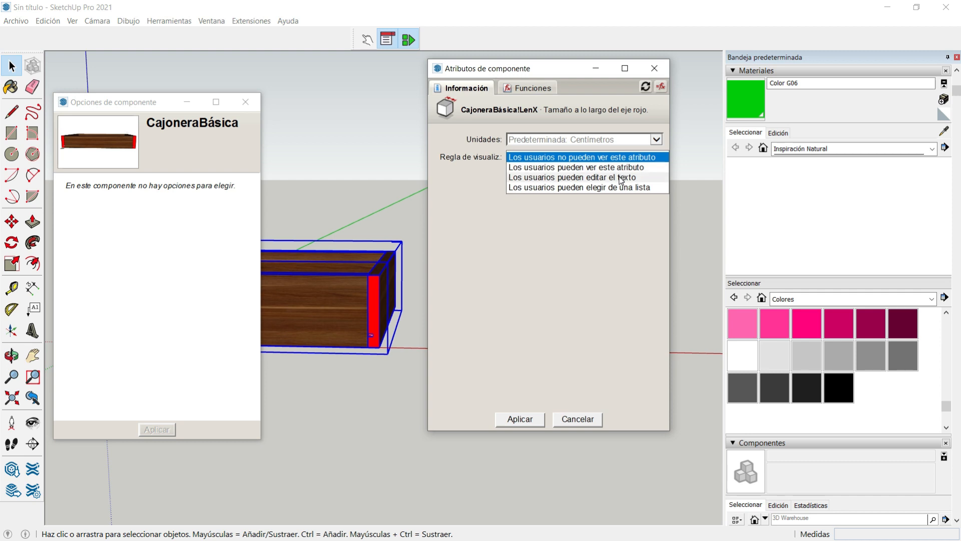
left_click(616, 177)
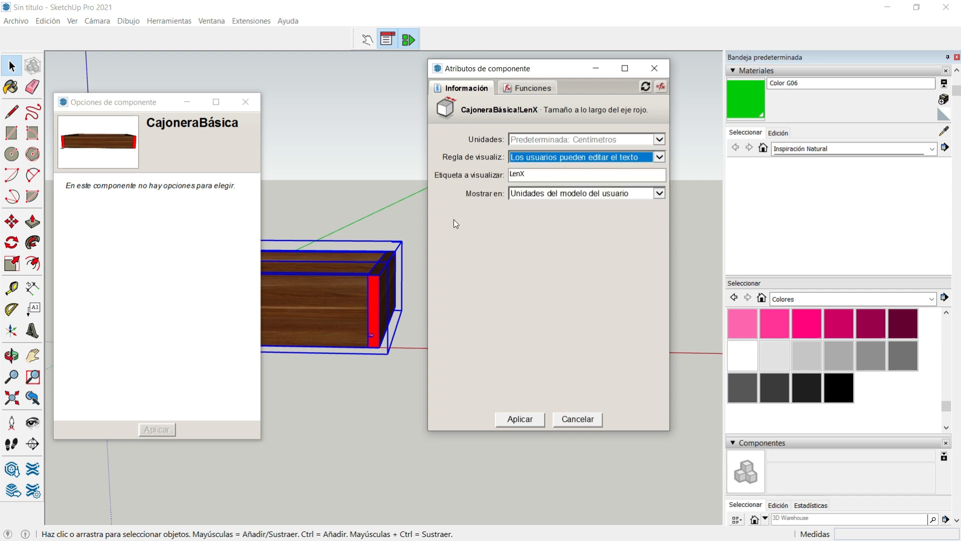
key("Tab")
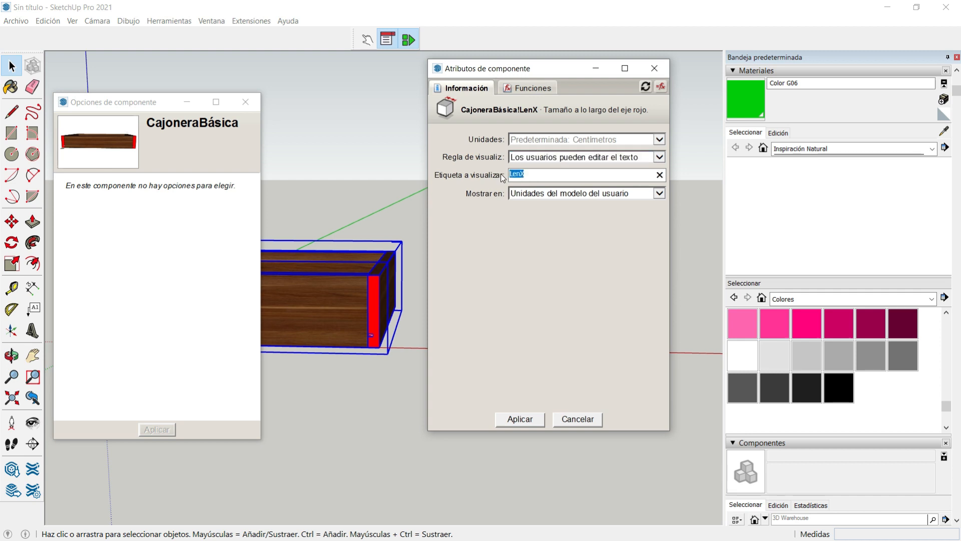
type("ANCHO")
left_click(524, 194)
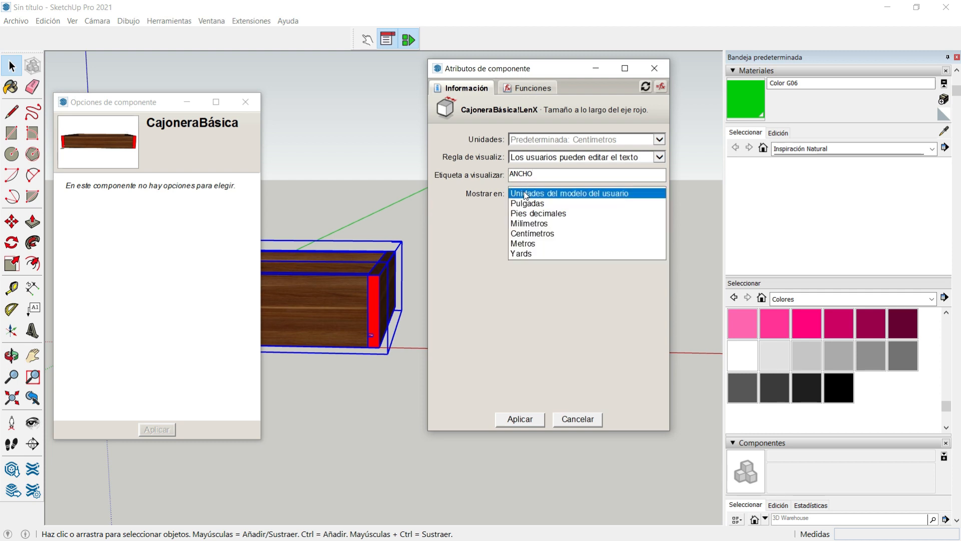
left_click(519, 225)
left_click(519, 421)
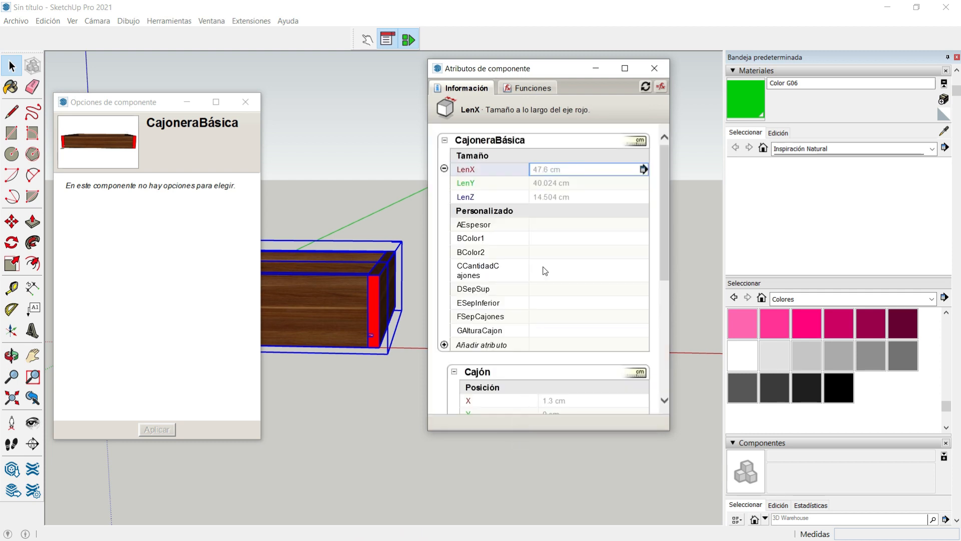
Step: Make CajoneraBásica's LenY attribute editable as text by users and start replacing its display label
left_click(555, 186)
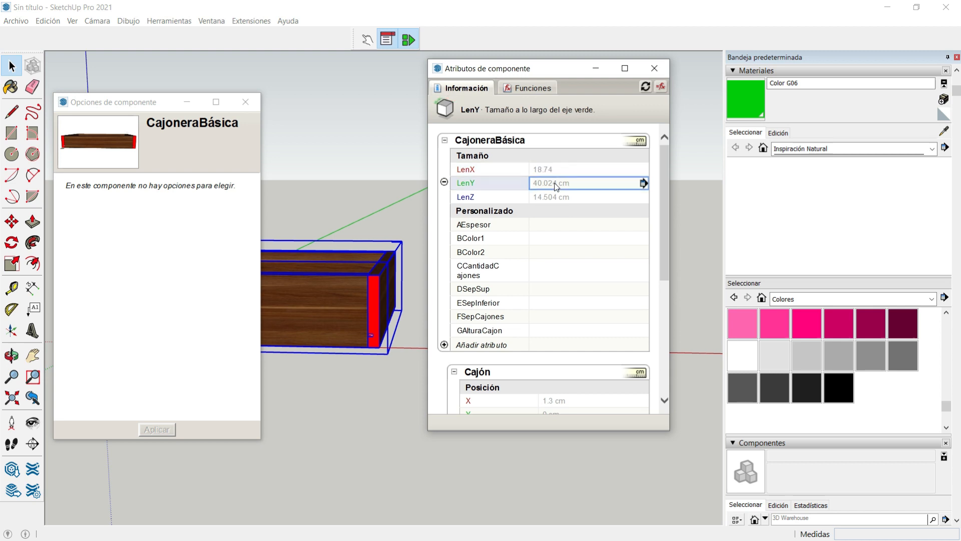
left_click(642, 186)
left_click(643, 184)
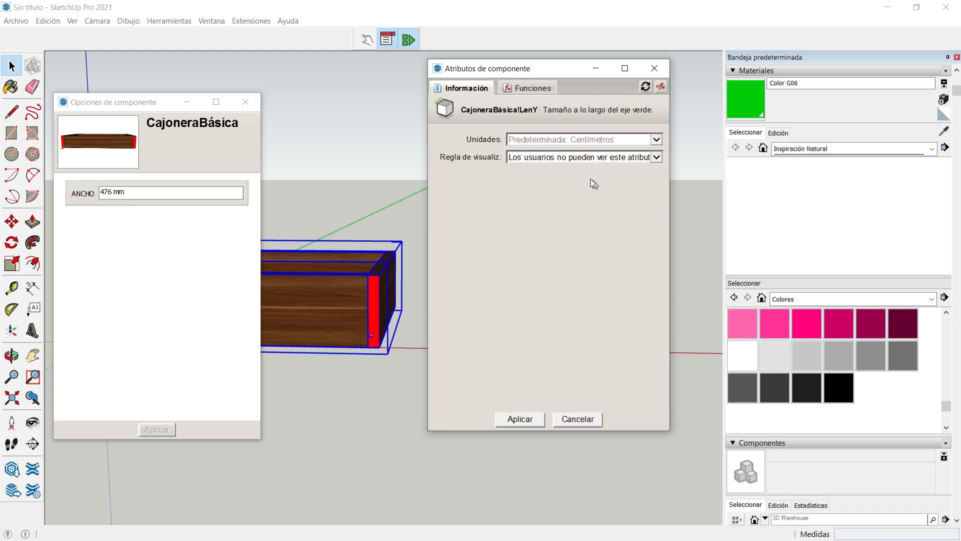
left_click(600, 161)
left_click(602, 177)
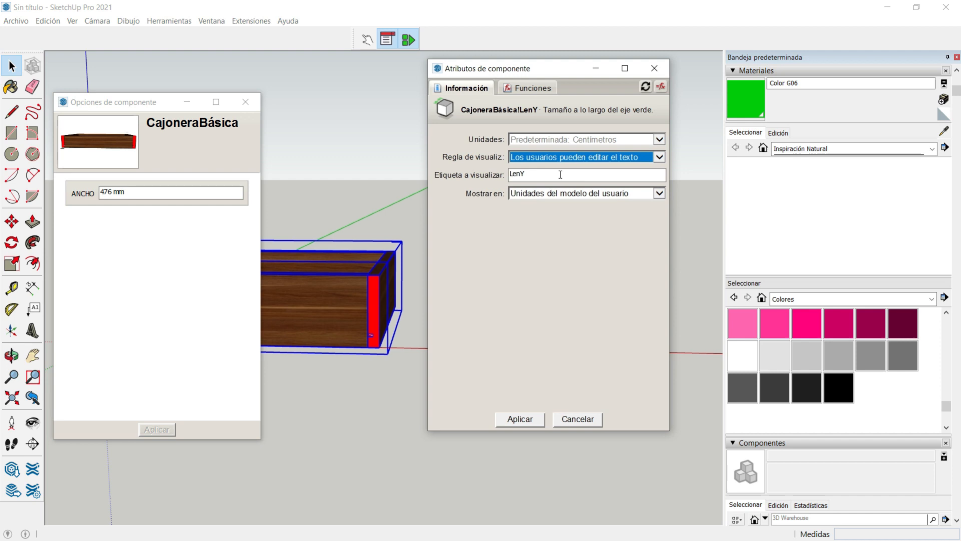
key("Tab")
type("P")
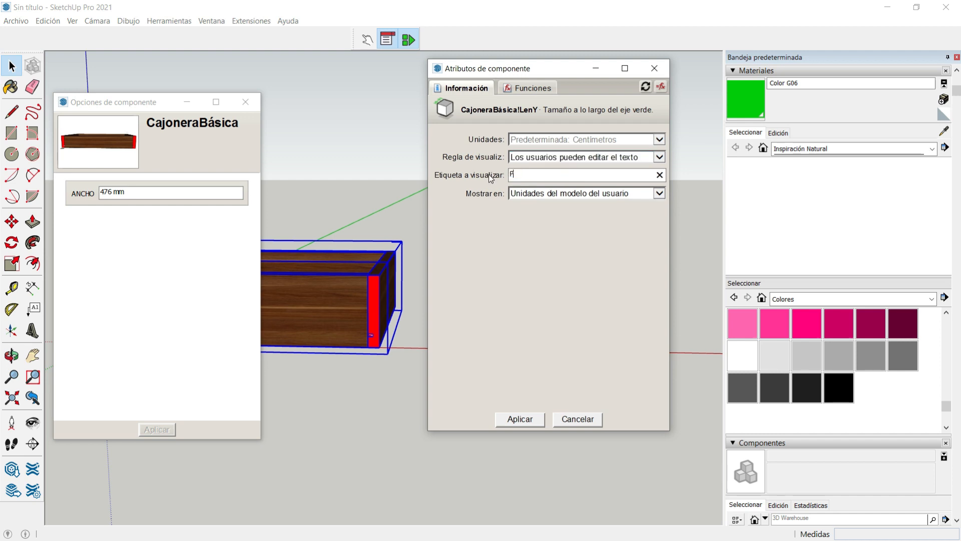
Step: Label the LenY attribute of CajoneraBásica PROFUNDIDAD, display it in millimetres and apply the settings
type("ROFUNDIDAD")
left_click(572, 193)
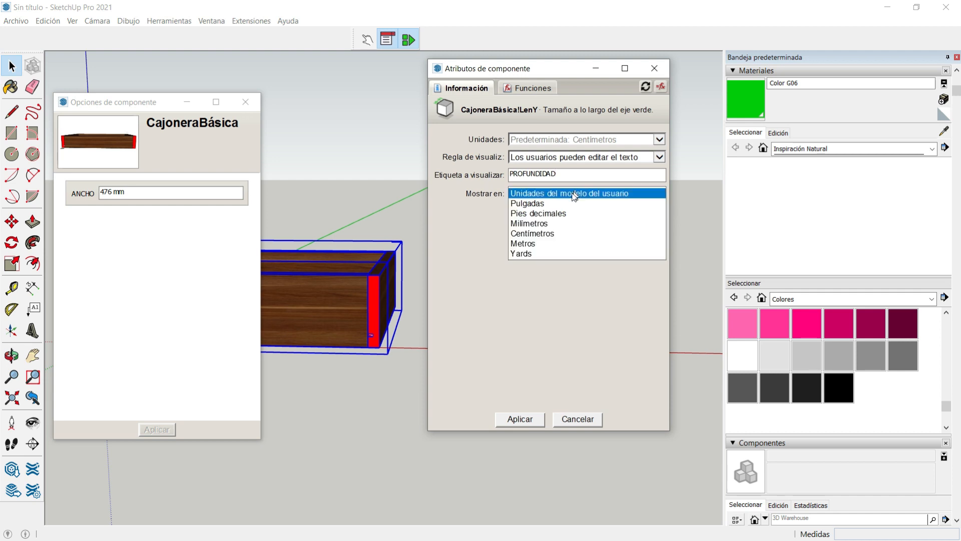
left_click(530, 227)
left_click(511, 419)
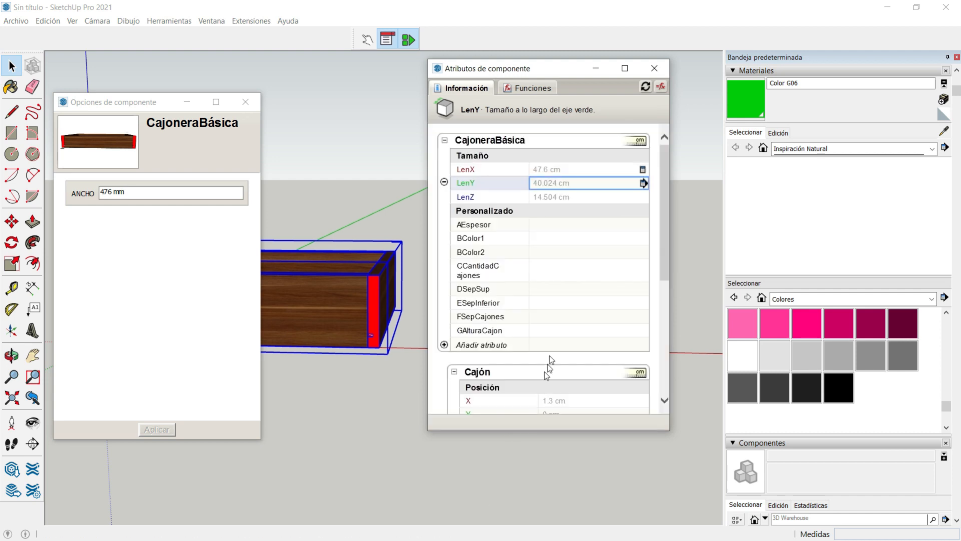
Step: Make CajoneraBásica's LenZ attribute user-editable as text, labelled ALTURA and displayed in millimetres
left_click(600, 198)
left_click(644, 196)
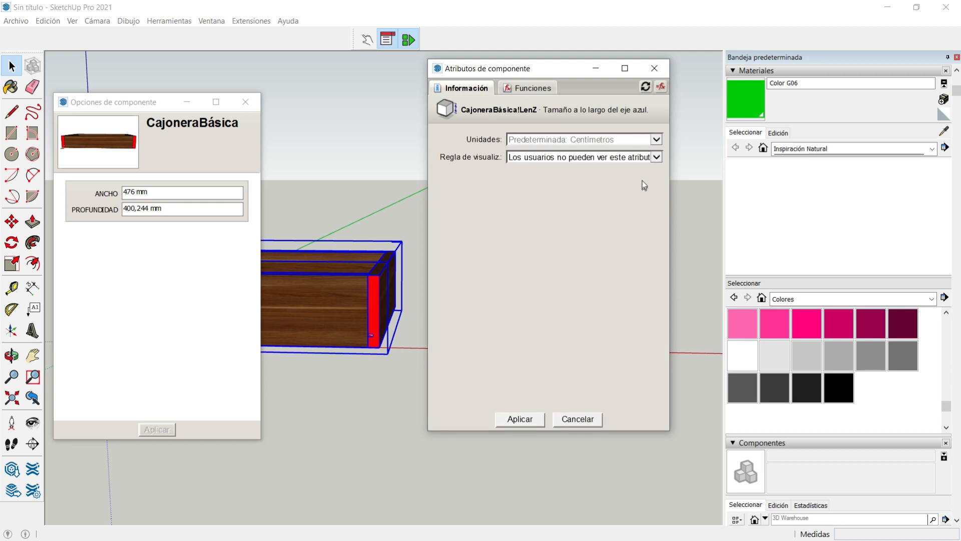
left_click(656, 157)
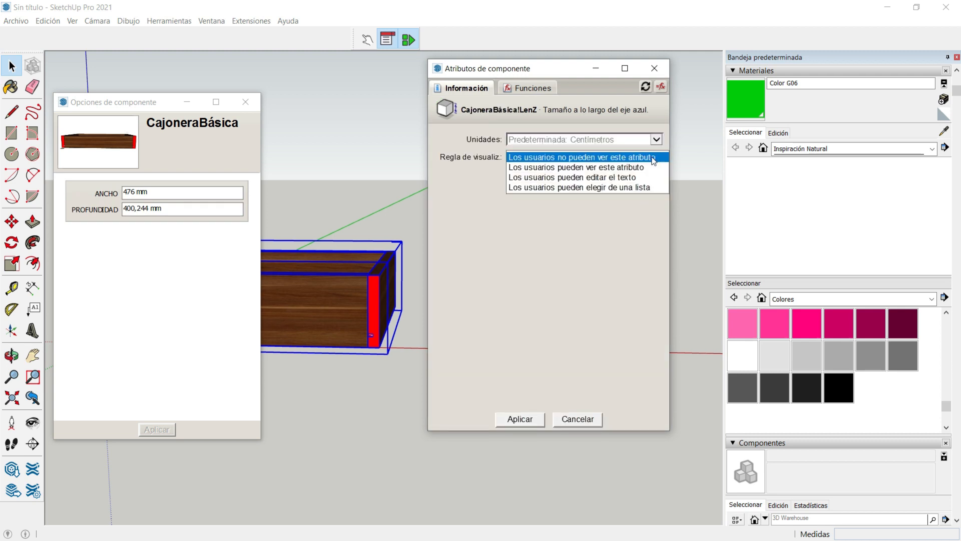
left_click(635, 177)
key("Tab")
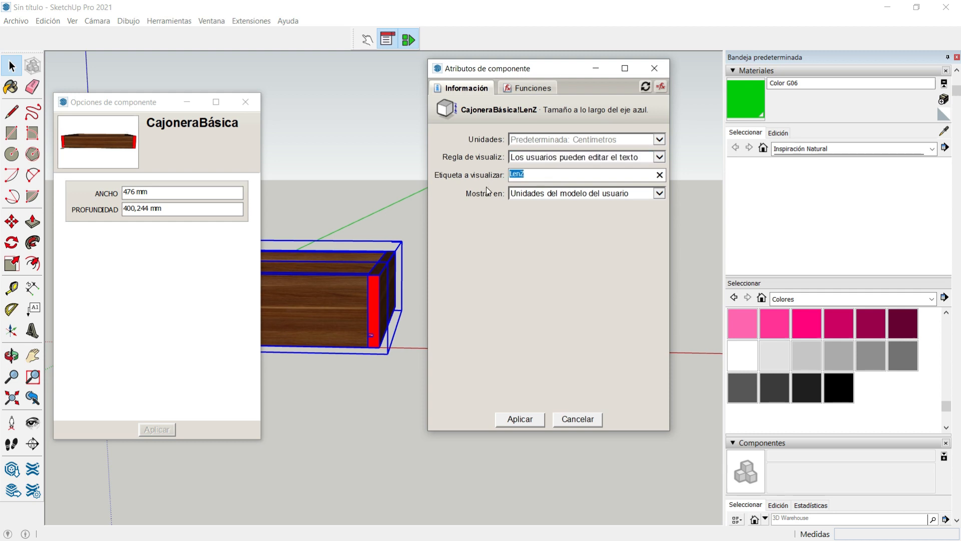
type("ALTURA")
left_click(518, 193)
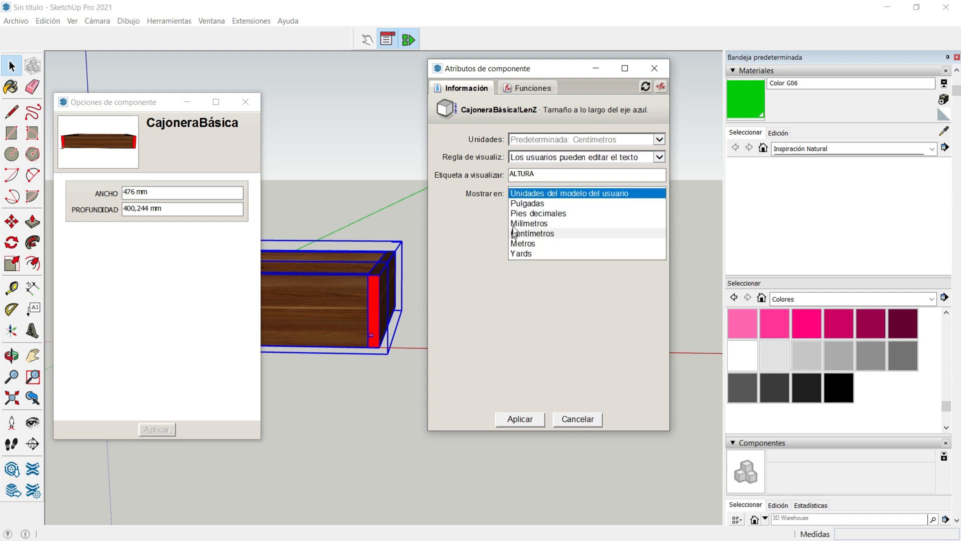
left_click(519, 228)
left_click(518, 419)
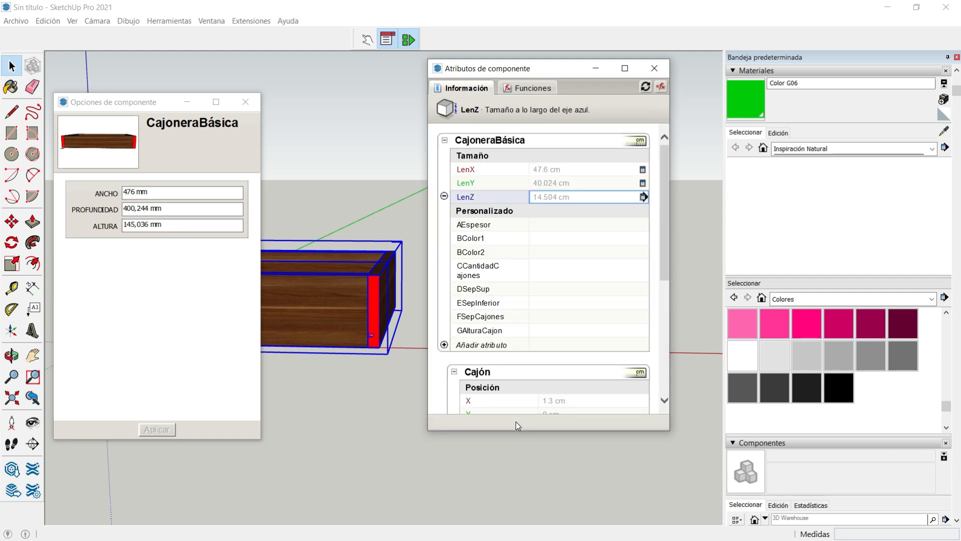
Step: Set the AEspesor attribute's units to centimetres and make it user-editable text, labelled ESPESOR PIEZAS and displayed in millimetres
left_click(595, 227)
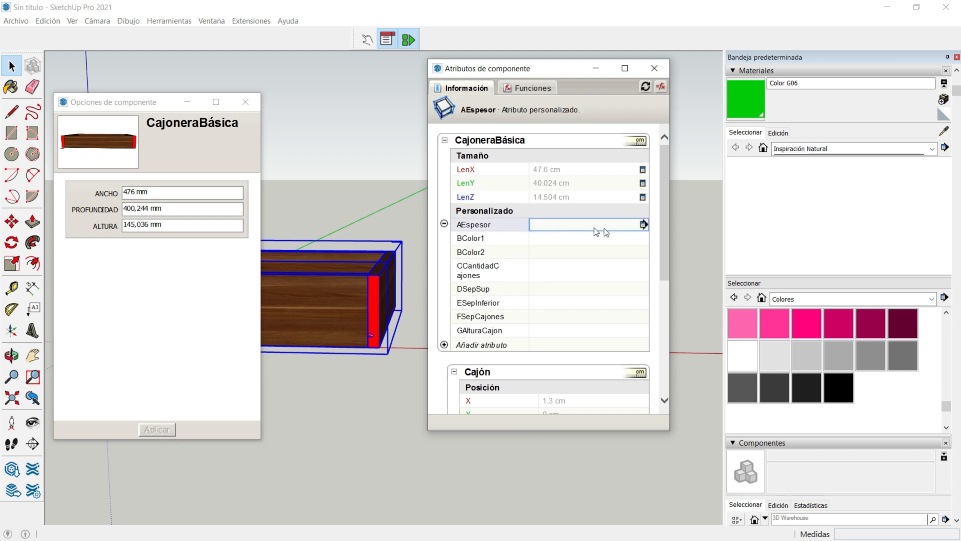
left_click(643, 225)
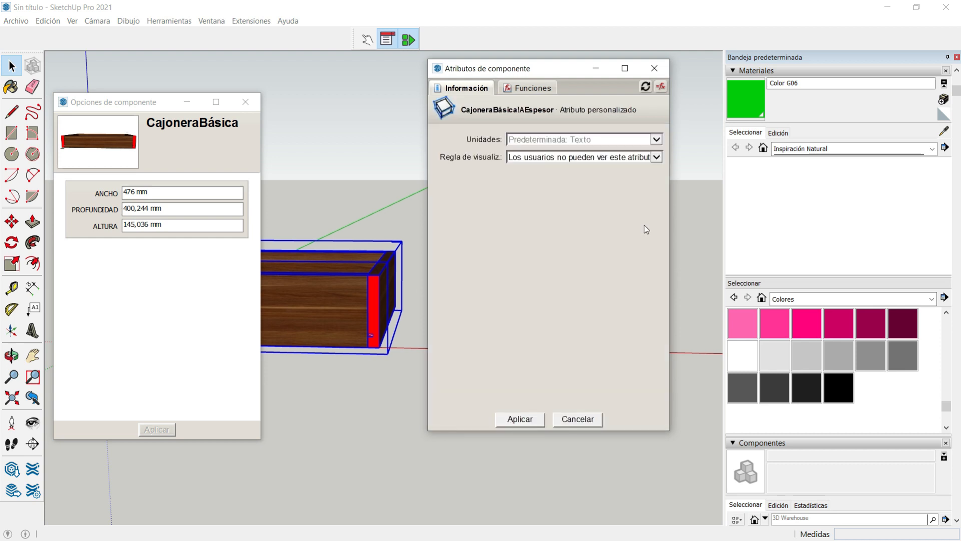
left_click(656, 139)
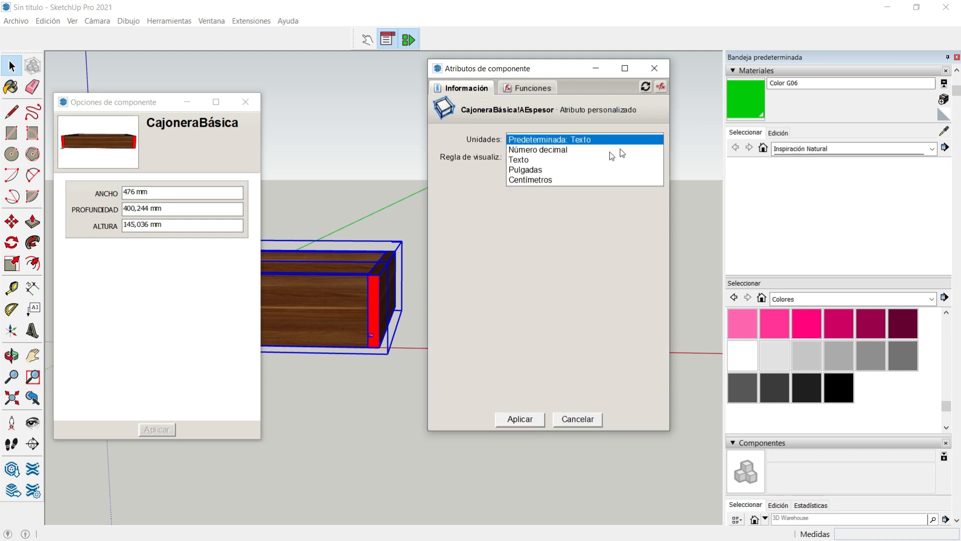
left_click(532, 179)
left_click(529, 158)
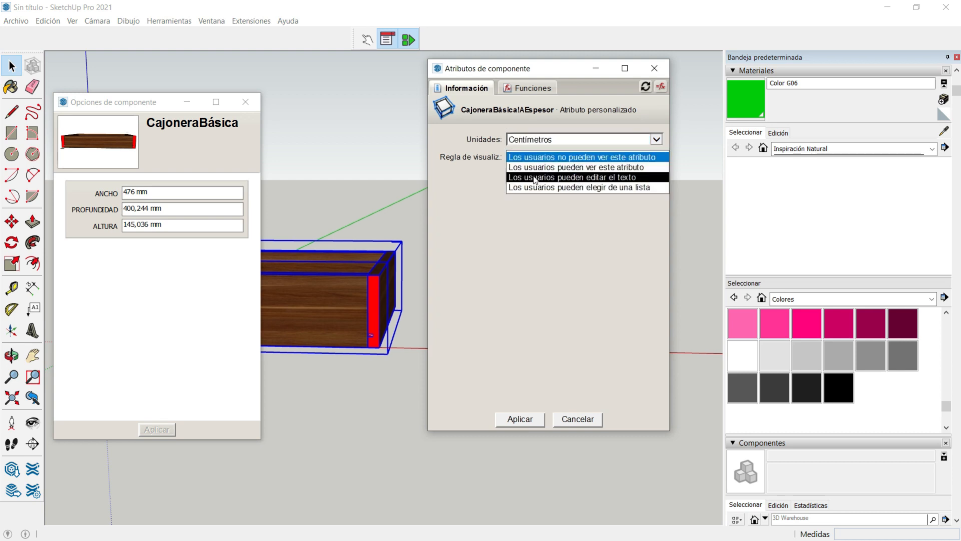
left_click(535, 179)
double_click(503, 174)
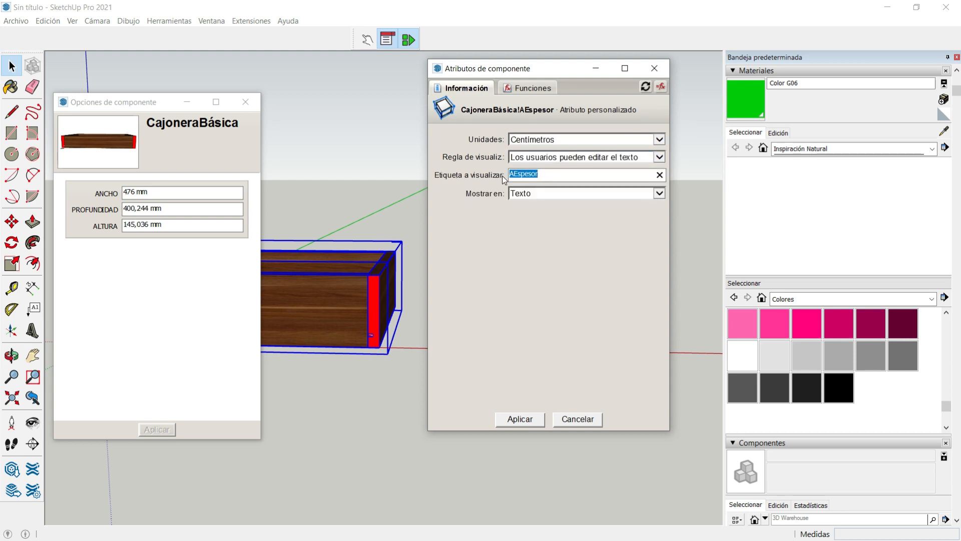
type("ESPESOR PIEZAS")
left_click(534, 193)
left_click(536, 228)
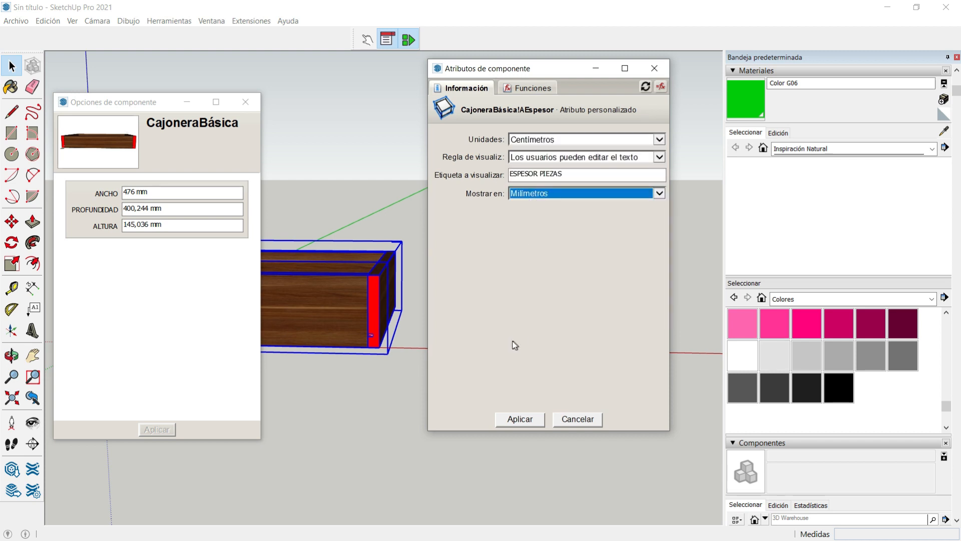
left_click(519, 421)
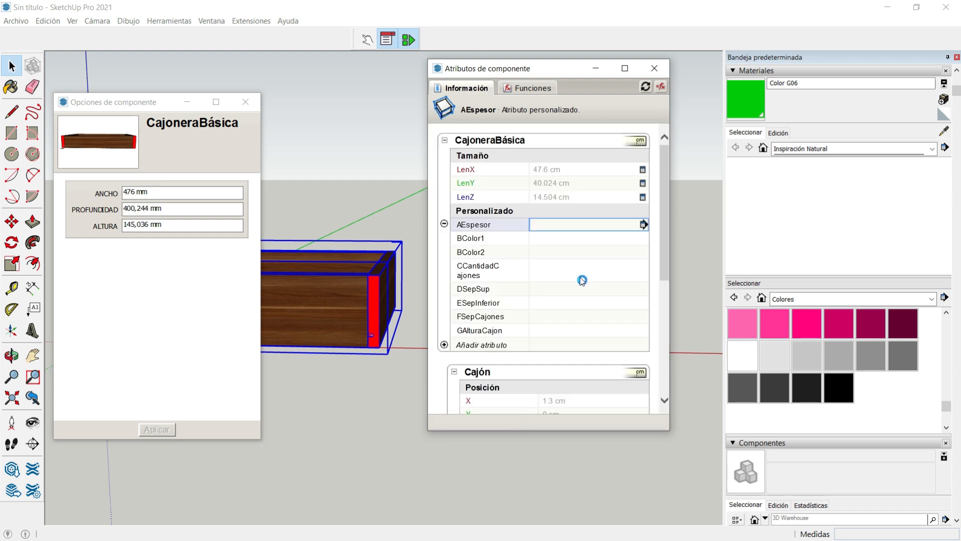
Step: Make the BColor1 attribute user-editable as text with the display label COLOR PIEZAS
left_click(560, 240)
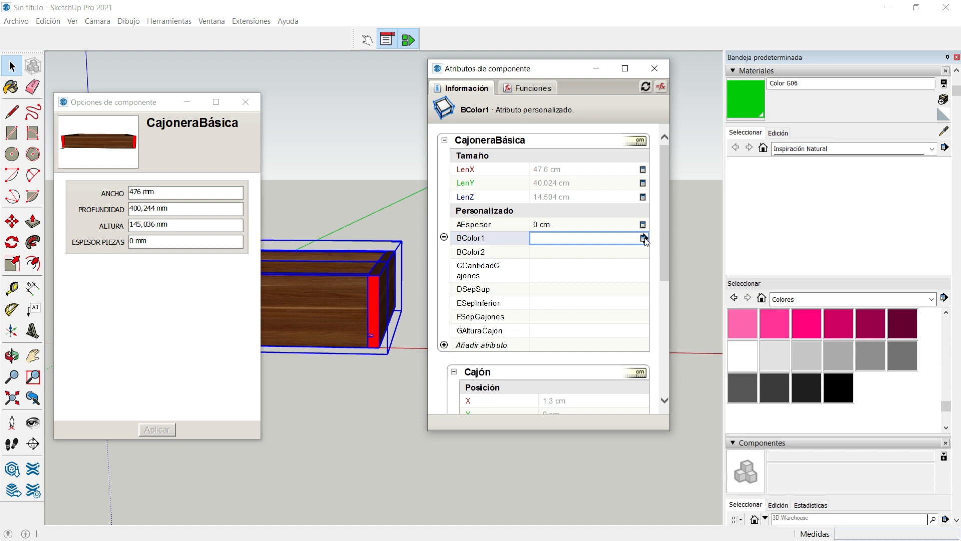
left_click(644, 239)
left_click(657, 157)
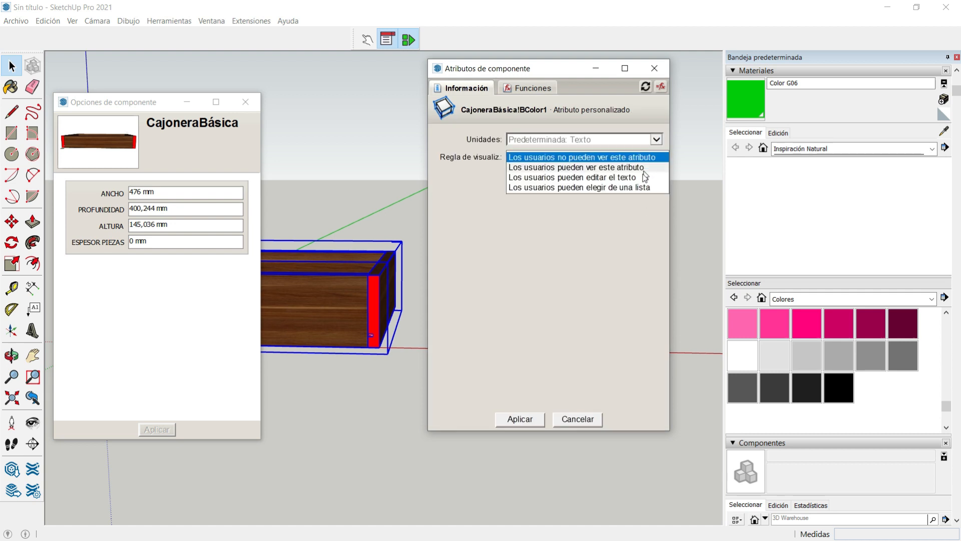
left_click(546, 175)
double_click(540, 174)
type("COLOR PIEZAS")
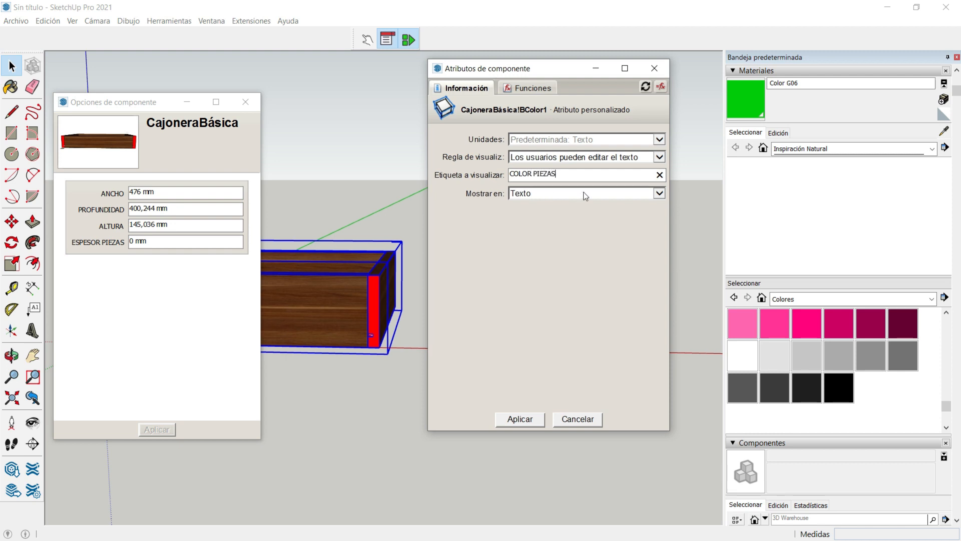
left_click(521, 420)
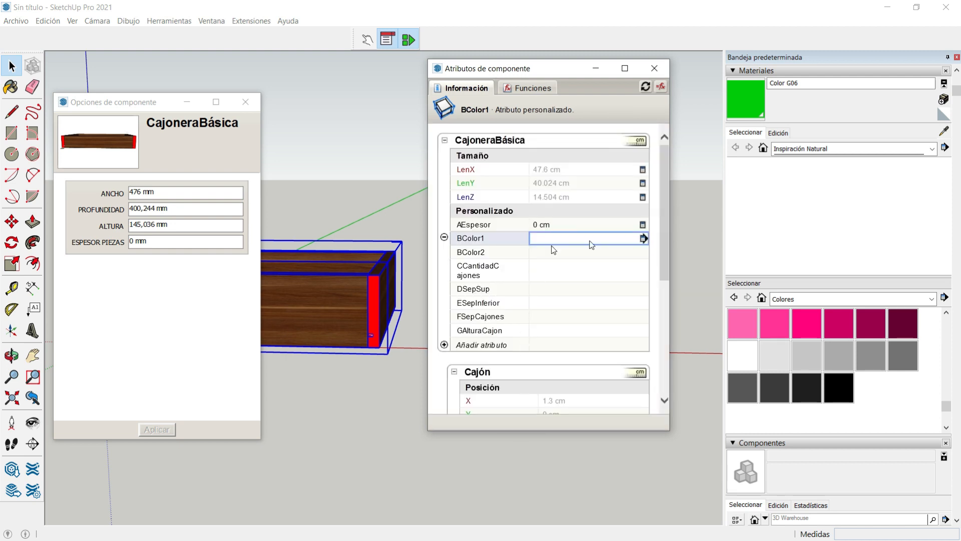
Step: Make the BColor2 attribute user-editable as text with the display label COLOR FONDO
left_click(581, 253)
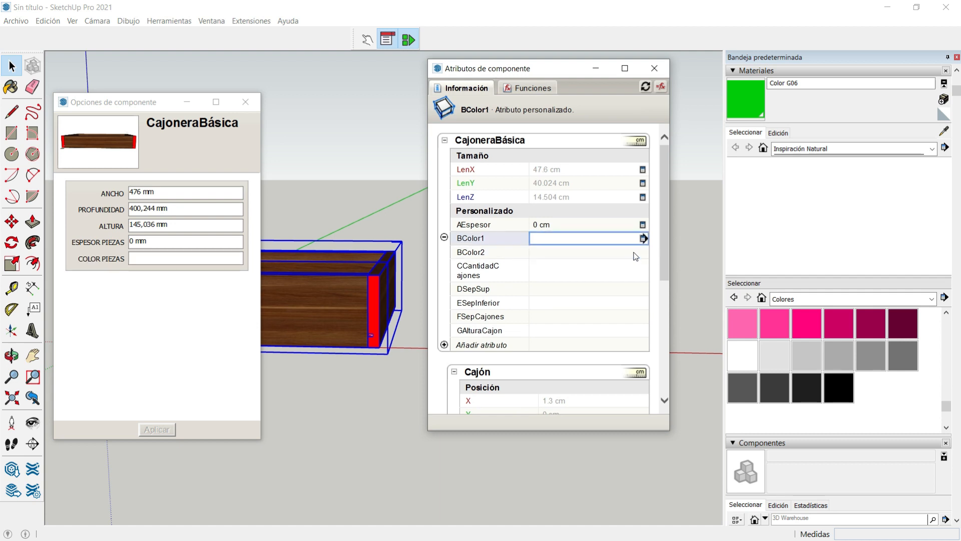
left_click(632, 255)
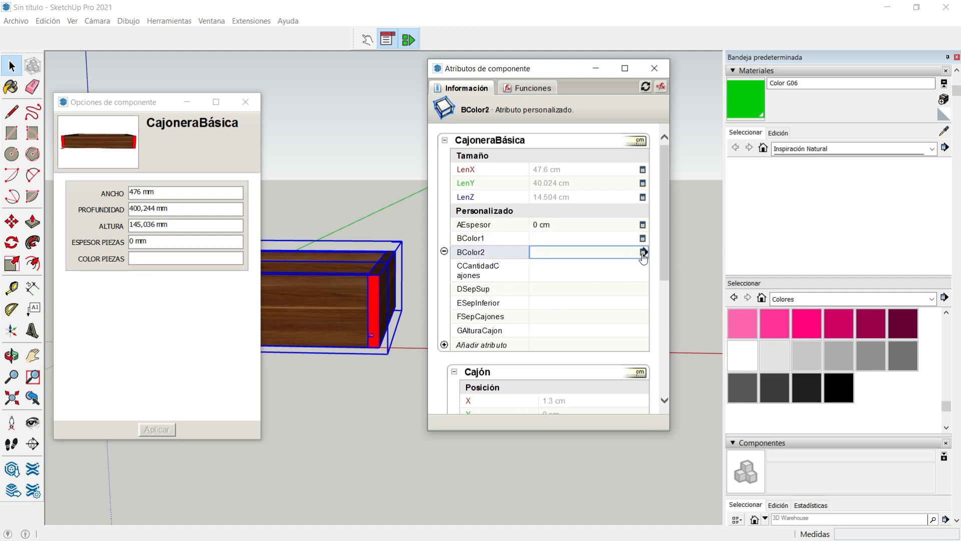
left_click(644, 252)
left_click(658, 157)
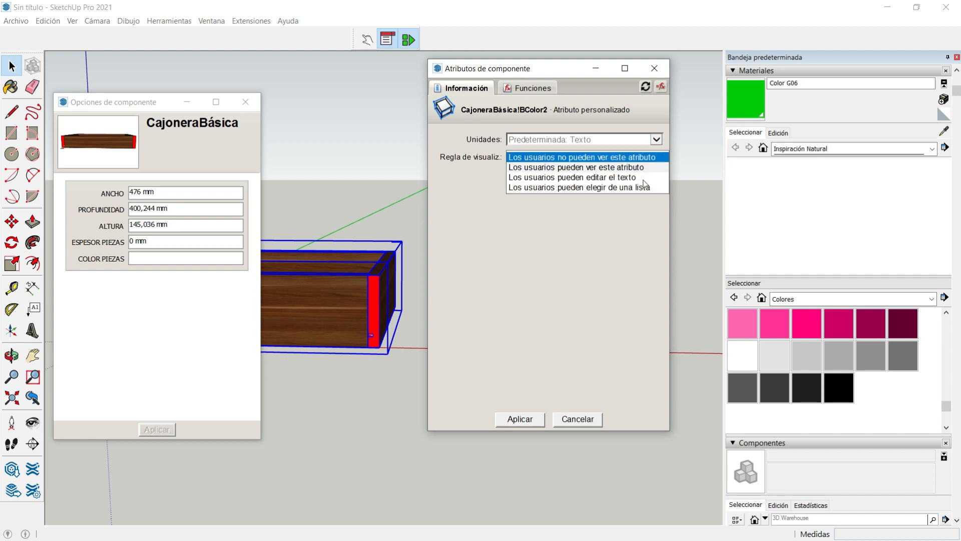
left_click(551, 178)
key("Tab")
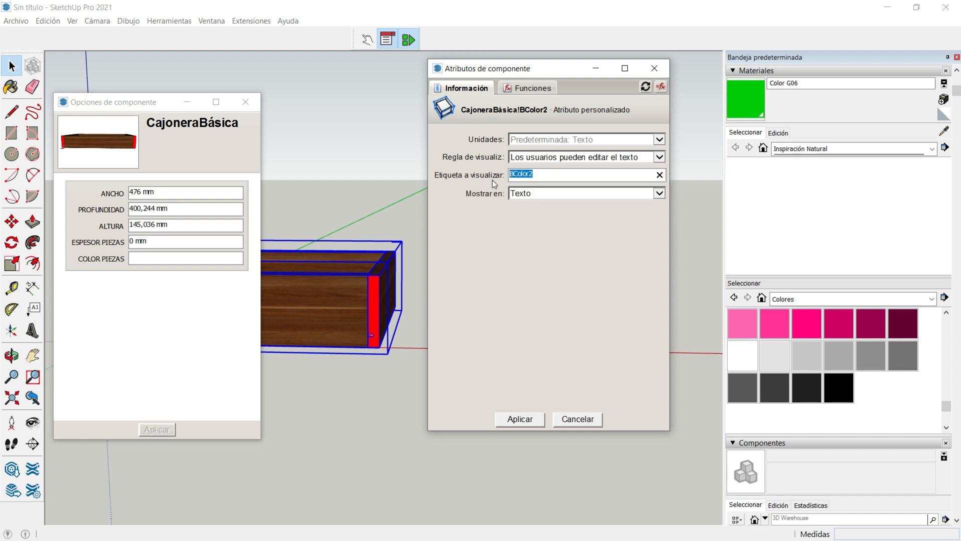
type("COLOR FONDO")
left_click(523, 419)
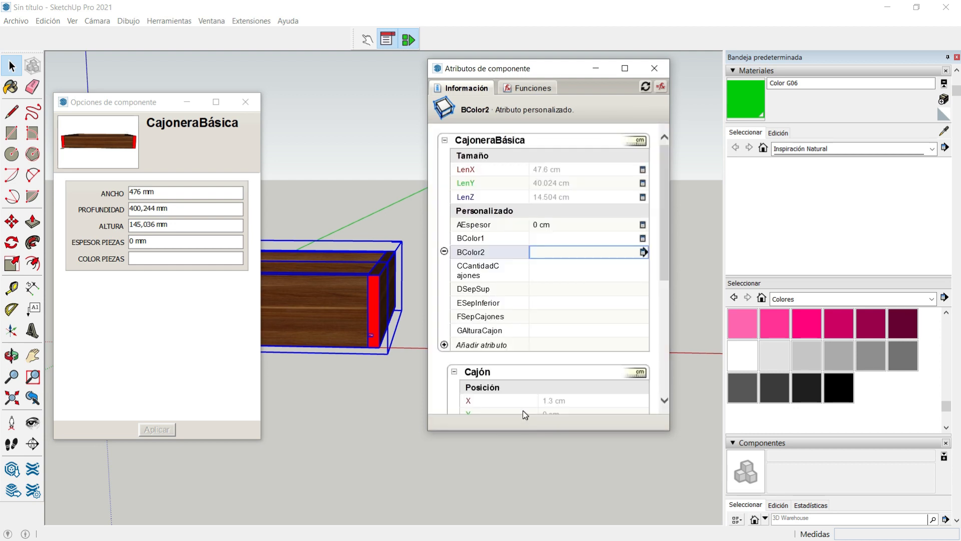
Step: Make the CCantidadCajones attribute user-editable as text with the display label CANTIDAD CAJONES
left_click(541, 276)
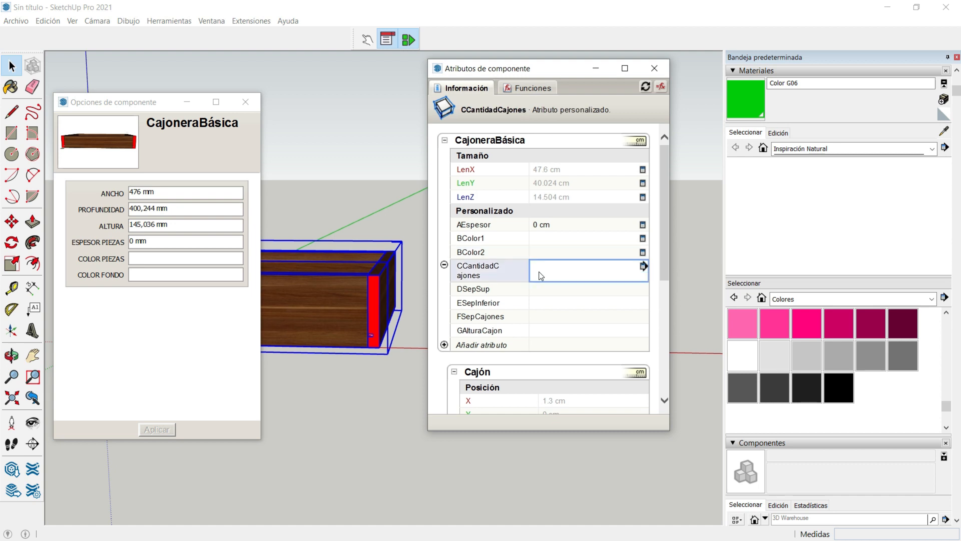
left_click(644, 267)
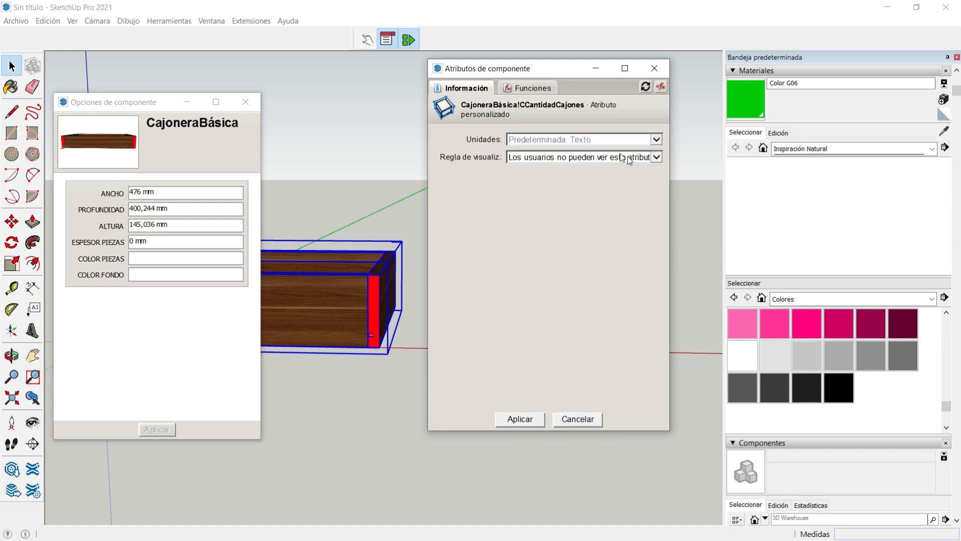
left_click(656, 156)
left_click(591, 175)
left_click_drag(591, 175, 489, 175)
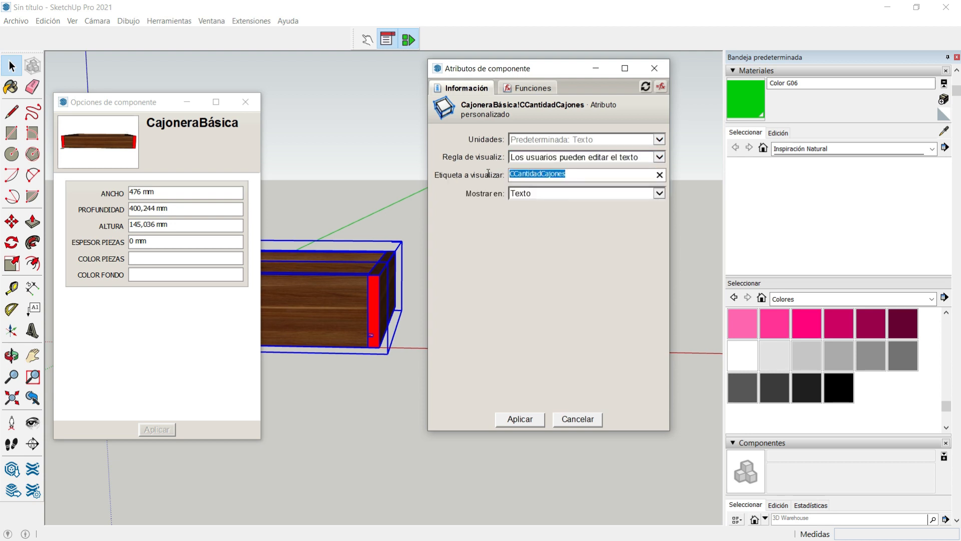
type("CANTIDAD CAJO")
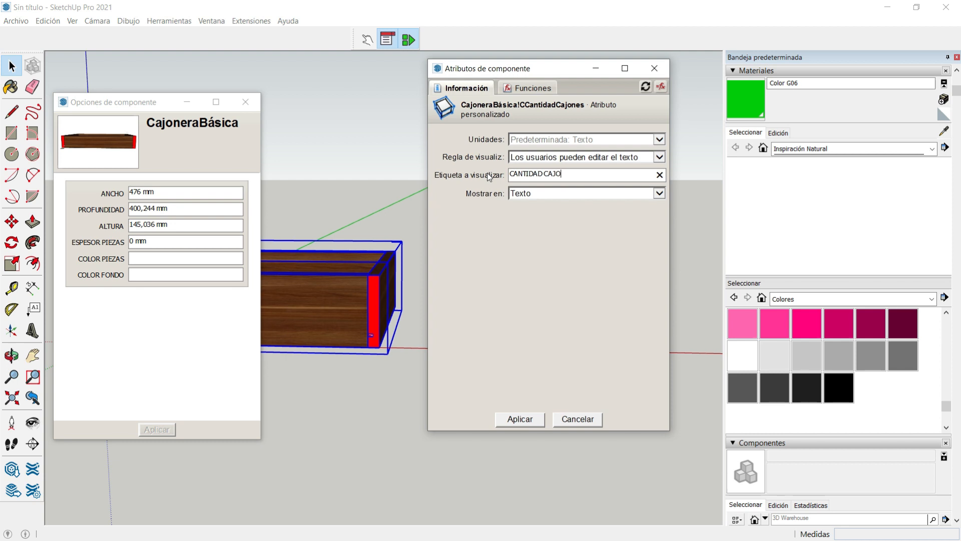
type("NES")
left_click(537, 417)
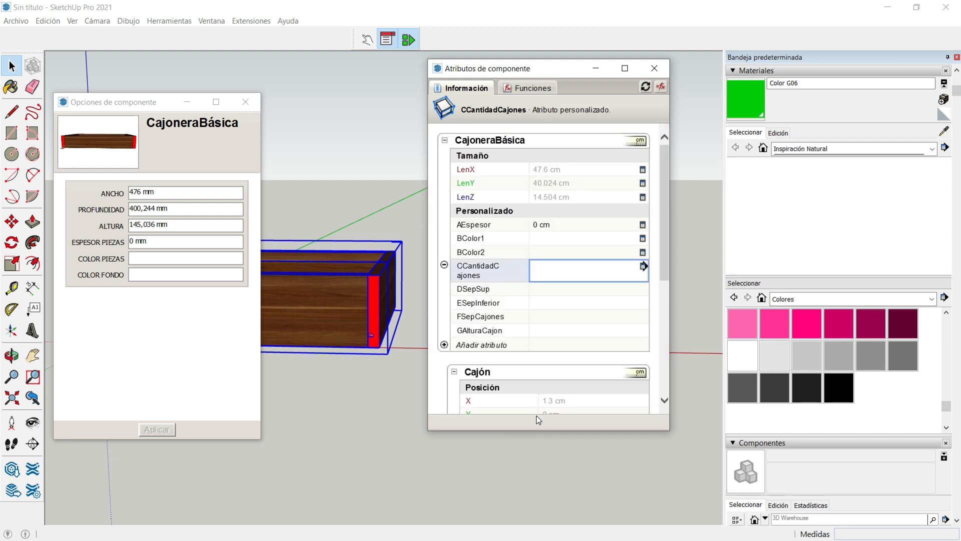
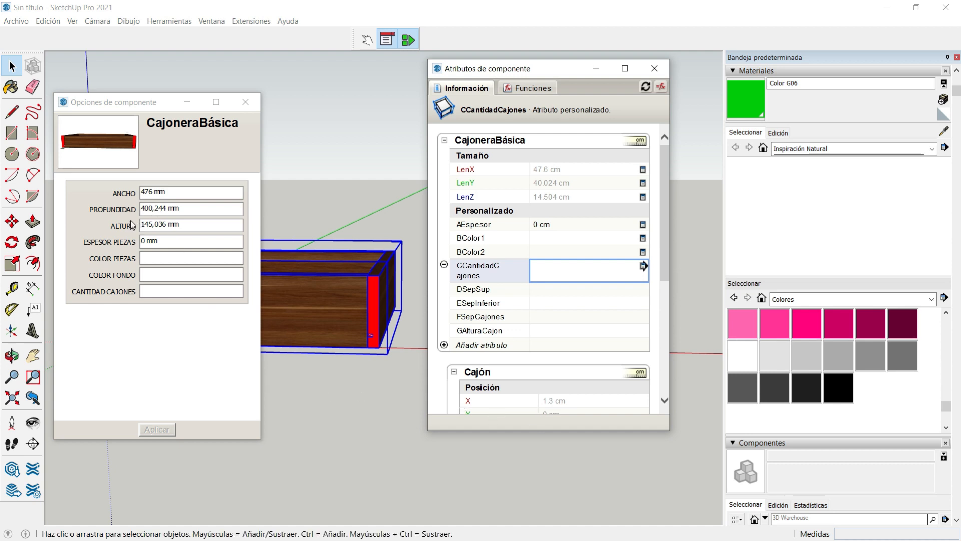
Step: In the component options, set PROFUNDIDAD to 400 mm, ALTURA to 200 mm and ESPESOR PIEZAS to 18 mm
double_click(166, 209)
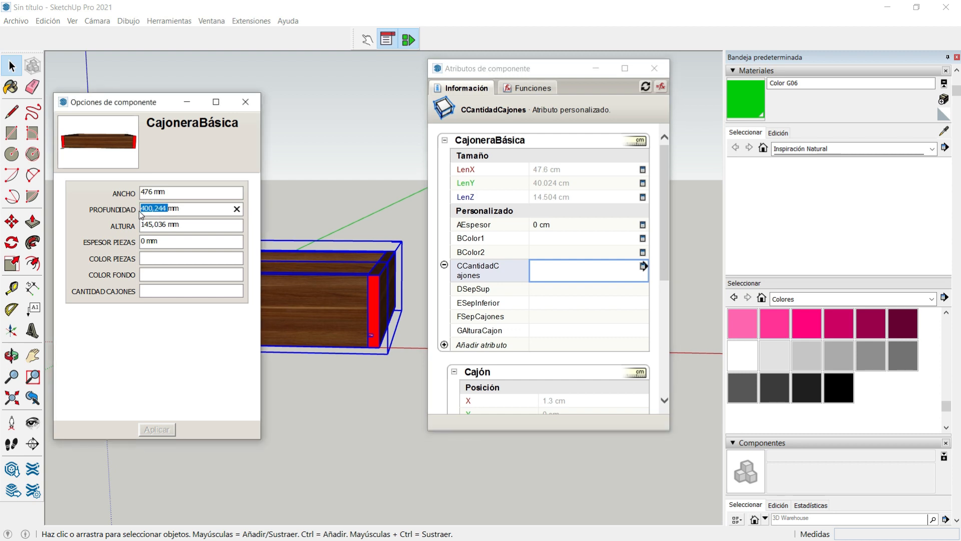
type("400")
double_click(160, 225)
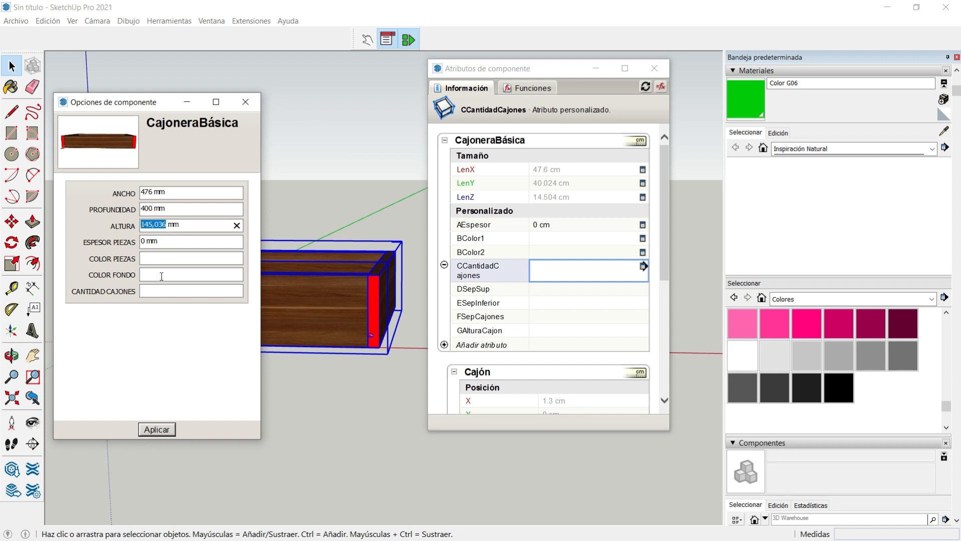
type("200")
left_click(140, 241)
key("BackSpace")
type("18")
Step: Set COLOR PIEZAS to Cacao and COLOR FONDO to Blanco in the component options
left_click(150, 258)
type("cAC")
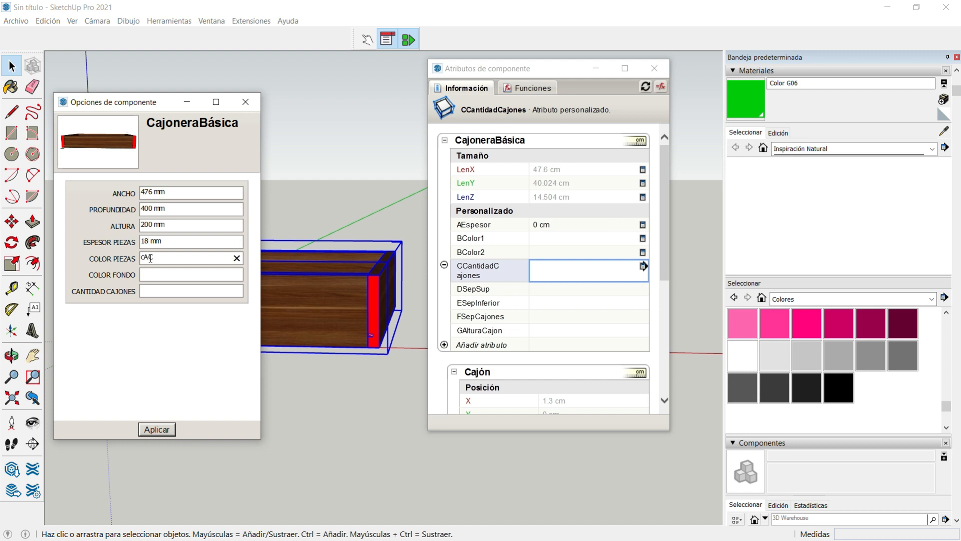
key("BackSpace")
key("BackSpace")
type("Cacao")
key("Home")
key("Delete")
left_click(157, 271)
type("Blanco")
Step: Set CANTIDAD CAJONES to 1, apply the component options to CajoneraBásica and close them
left_click(154, 290)
type("1")
left_click(150, 430)
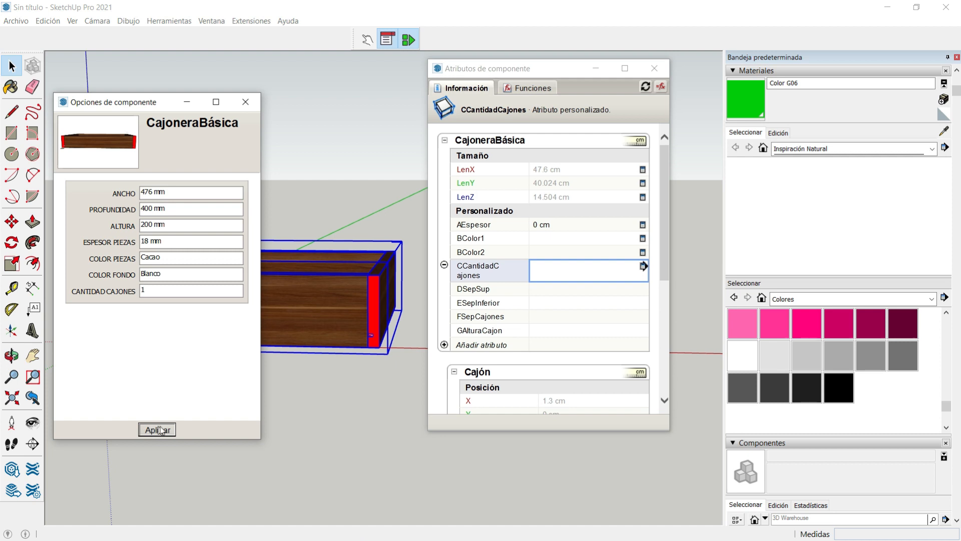
left_click(157, 433)
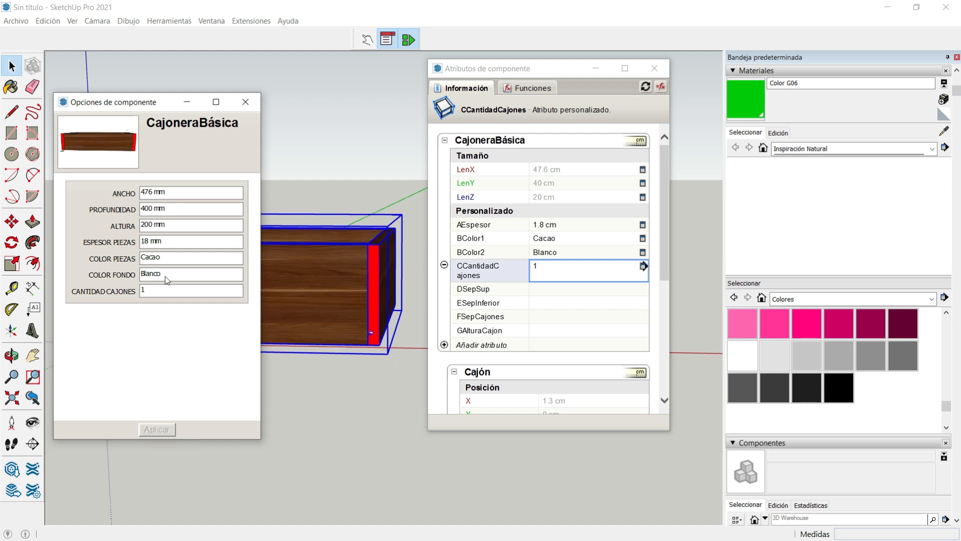
left_click(245, 102)
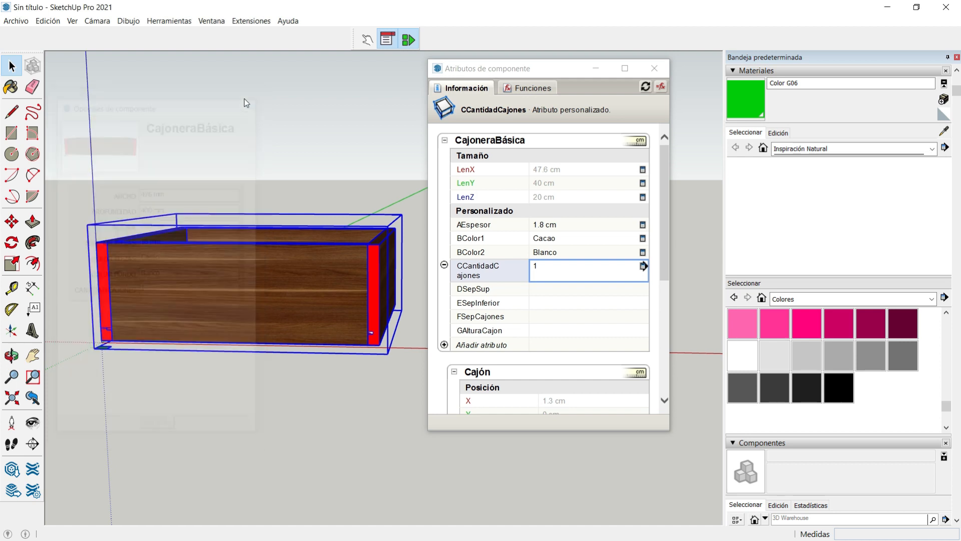
Step: Set the DSepSup attribute of CajoneraBásica to 2 with its units in Centímetros
left_click(11, 356)
left_click_drag(157, 368, 249, 356)
scroll(249, 356, "down", 1)
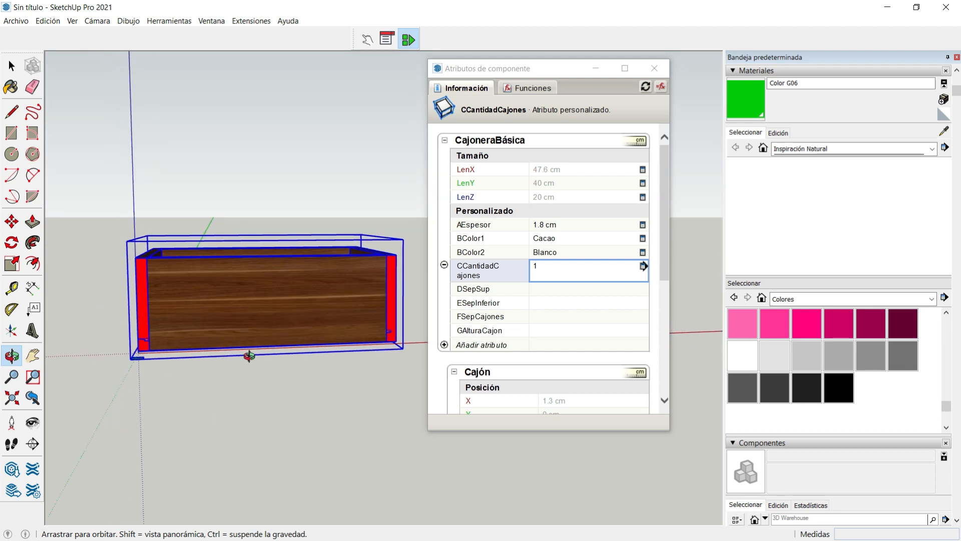
left_click_drag(344, 357, 313, 357)
key("space")
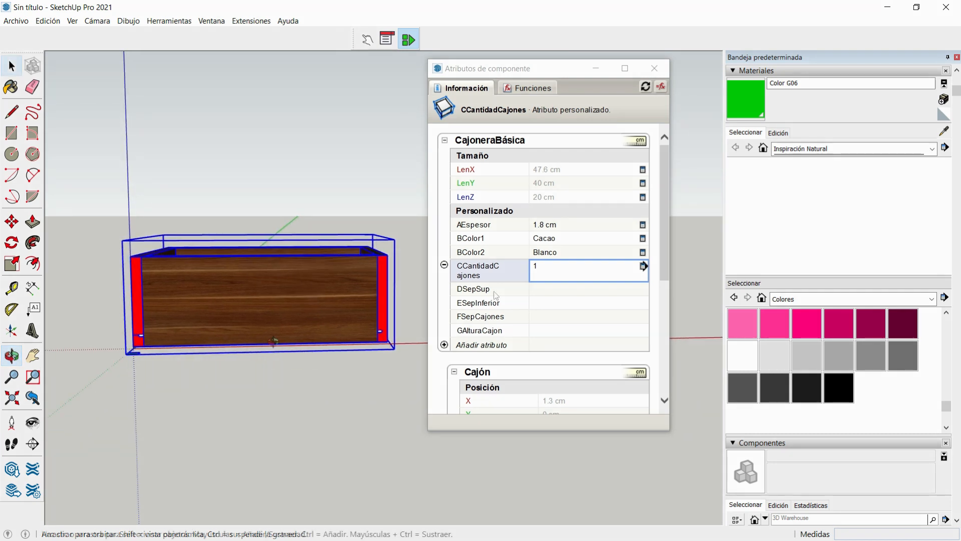
left_click(547, 290)
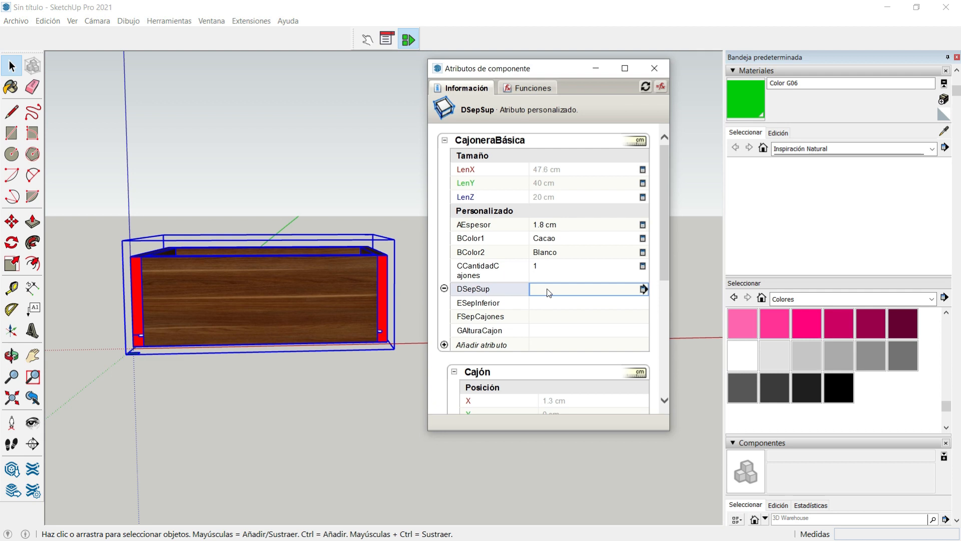
type("=")
type("2")
key("Return")
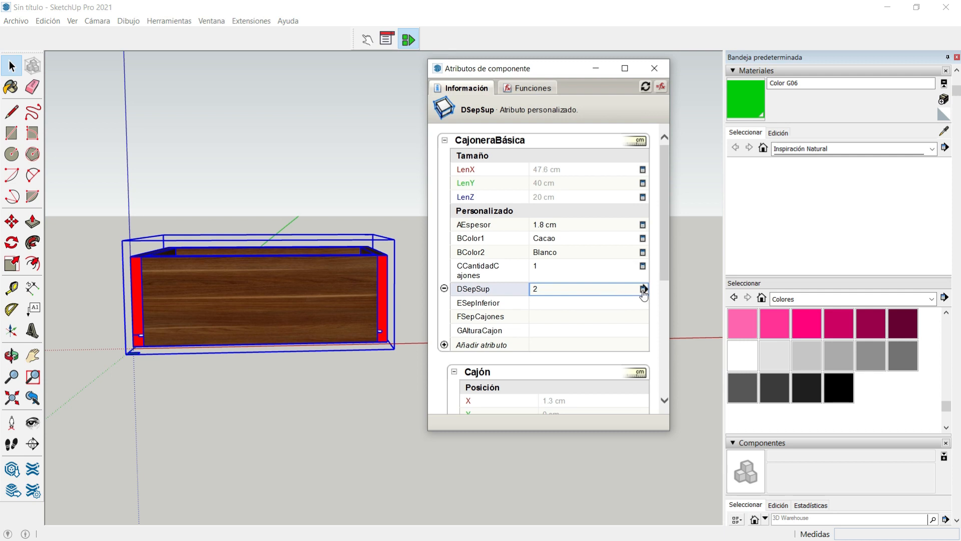
left_click(643, 290)
left_click(656, 139)
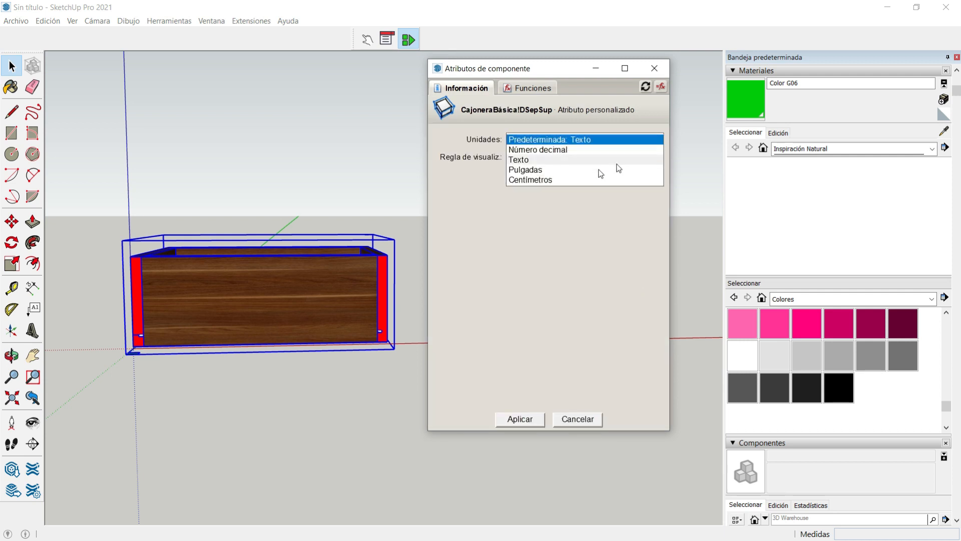
left_click(541, 180)
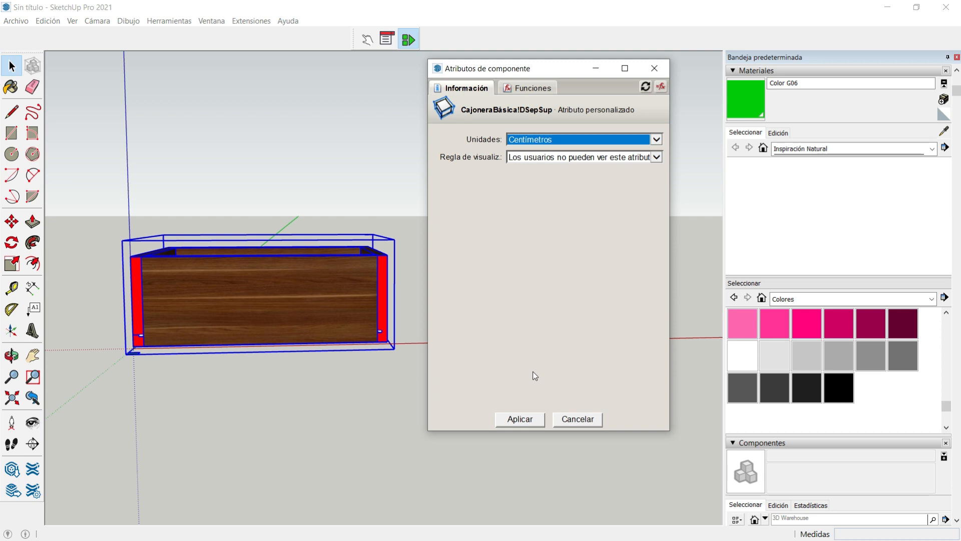
left_click(521, 420)
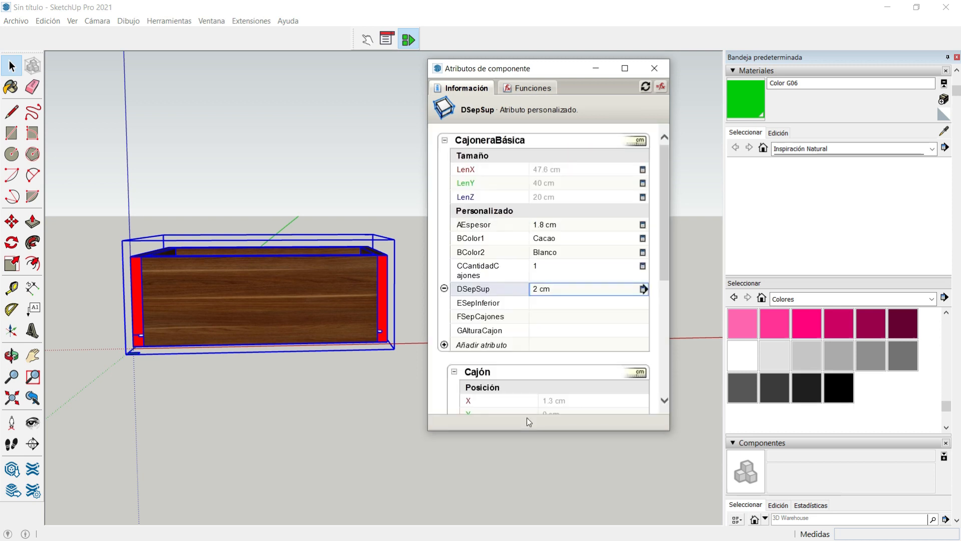
Step: Set the ESepInferior attribute of CajoneraBásica to 1 with its units in Centímetros
left_click(541, 305)
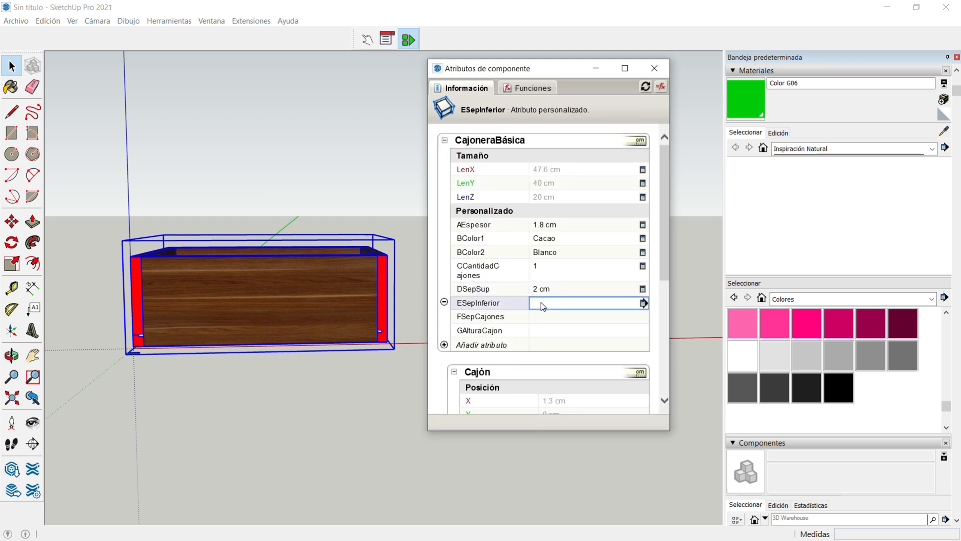
type("=1")
key("Return")
left_click(643, 303)
left_click(655, 140)
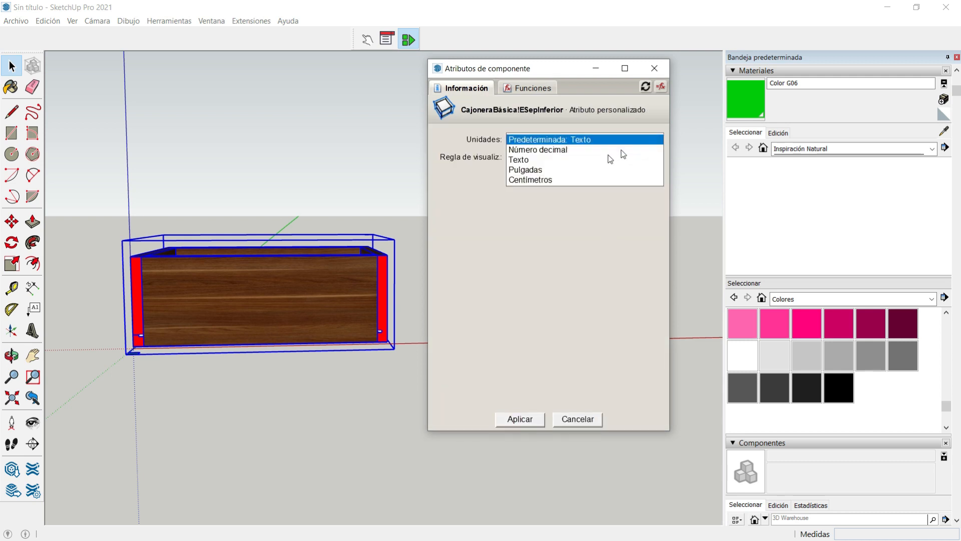
left_click(568, 180)
left_click(516, 419)
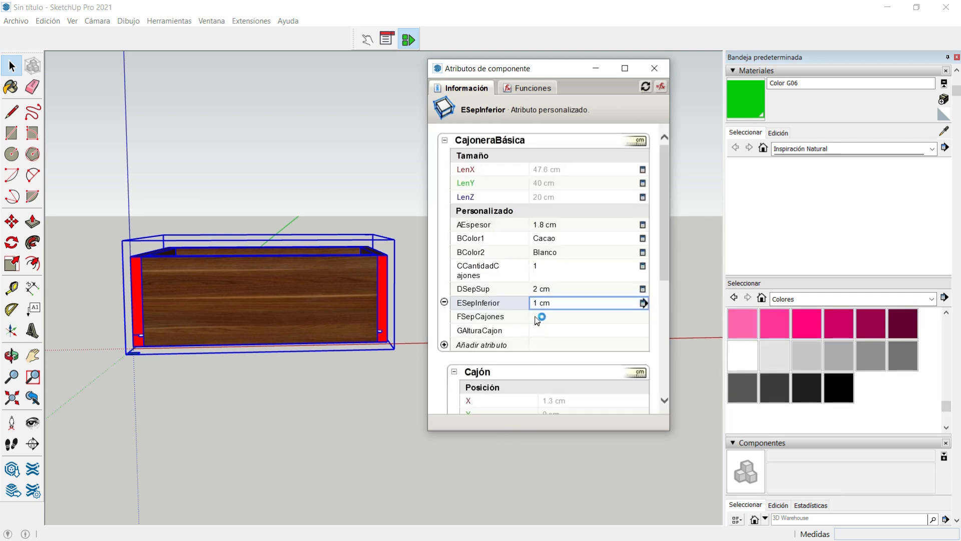
Step: Set the FSepCajones attribute of CajoneraBásica to 3 with its units in Centímetros
left_click(545, 318)
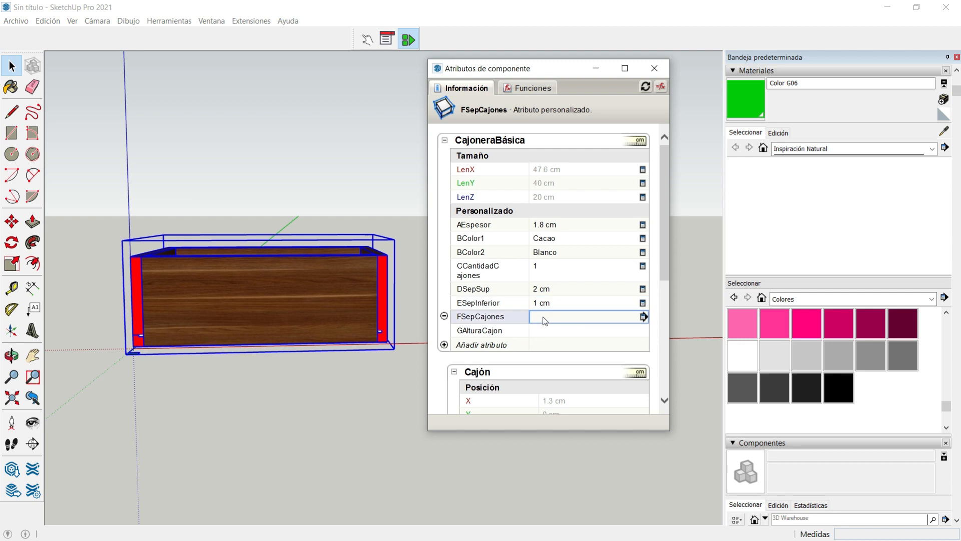
type("=3")
left_click(644, 317)
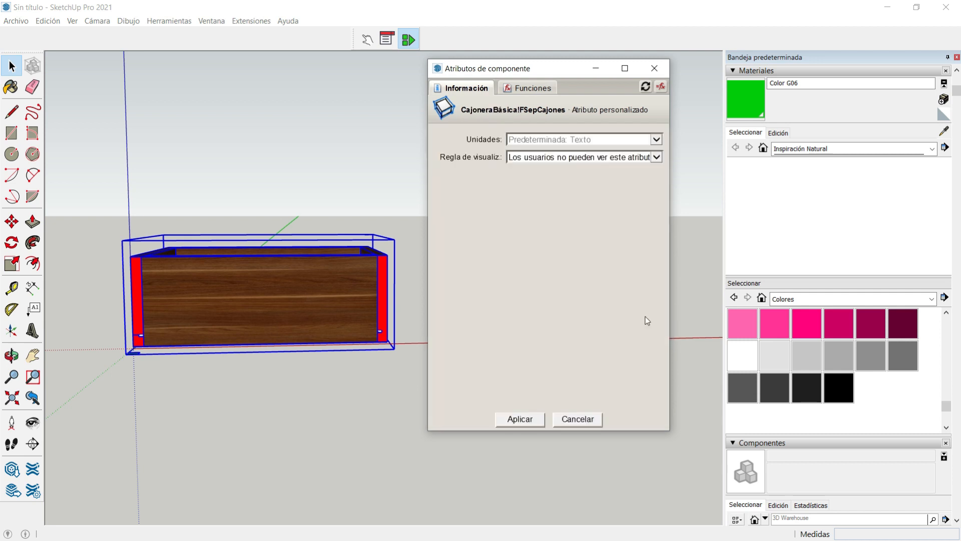
left_click(656, 139)
left_click(535, 180)
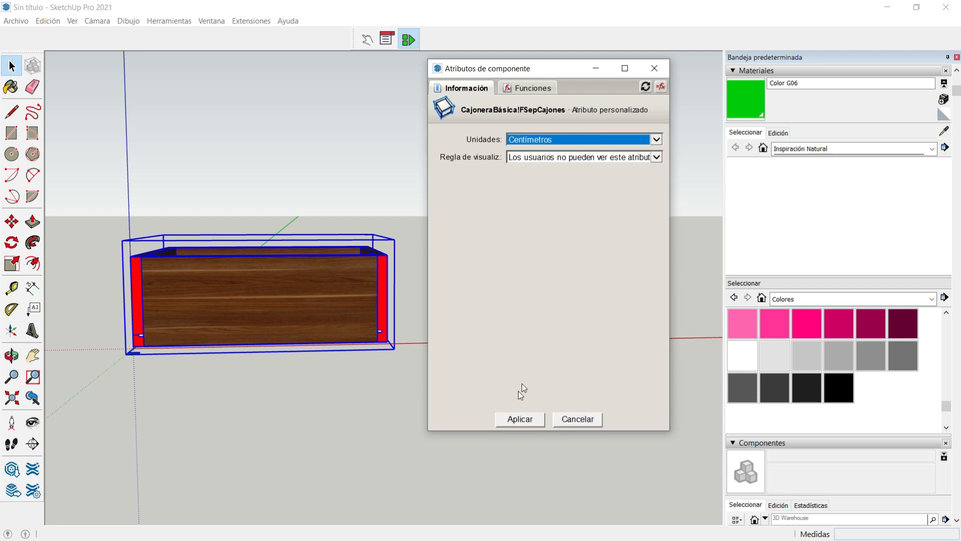
left_click(513, 419)
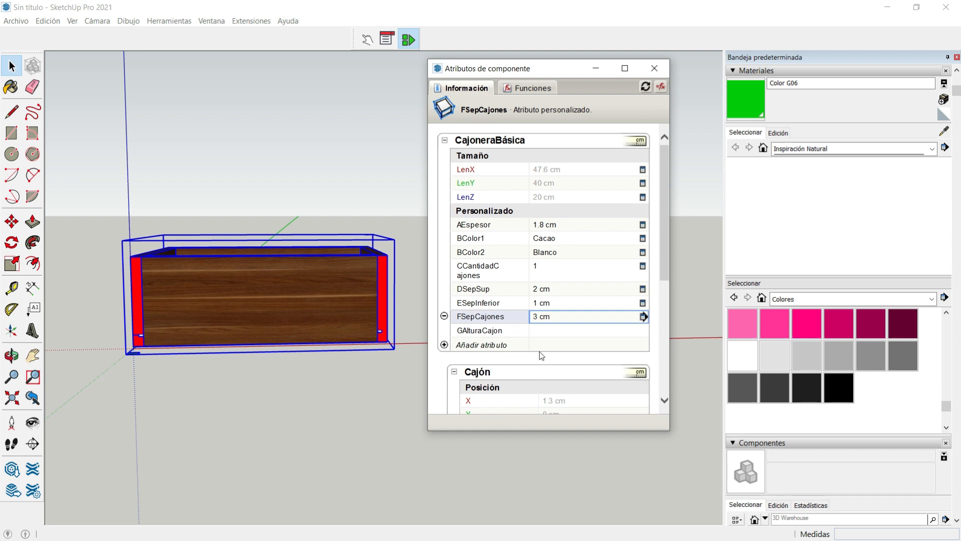
Step: Begin the GAlturaCajon formula of CajoneraBásica with =LenZ-DSepSup-ESepInferior
left_click(545, 331)
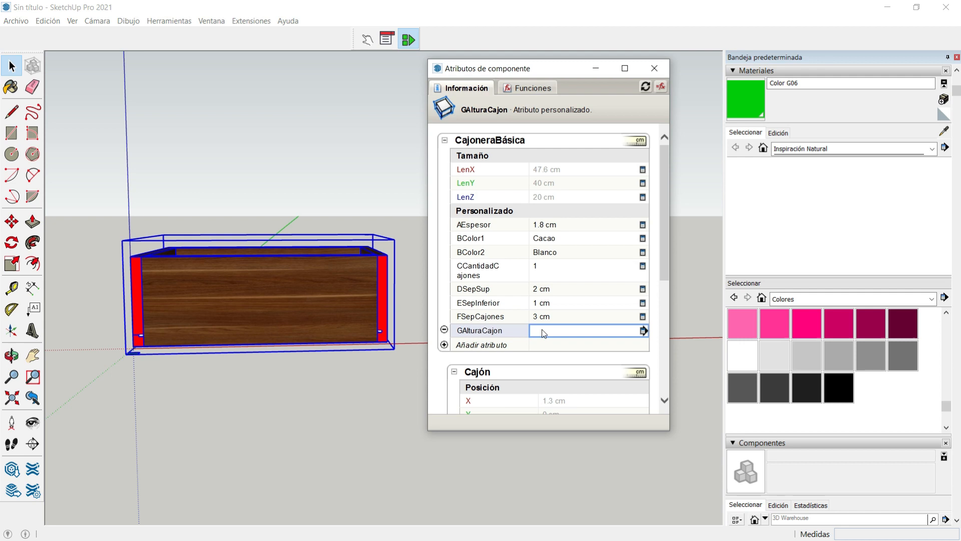
type("=")
left_click(12, 357)
left_click_drag(108, 376, 151, 371)
scroll(298, 374, "down", 2)
scroll(296, 366, "up", 3)
left_click_drag(298, 362, 251, 359)
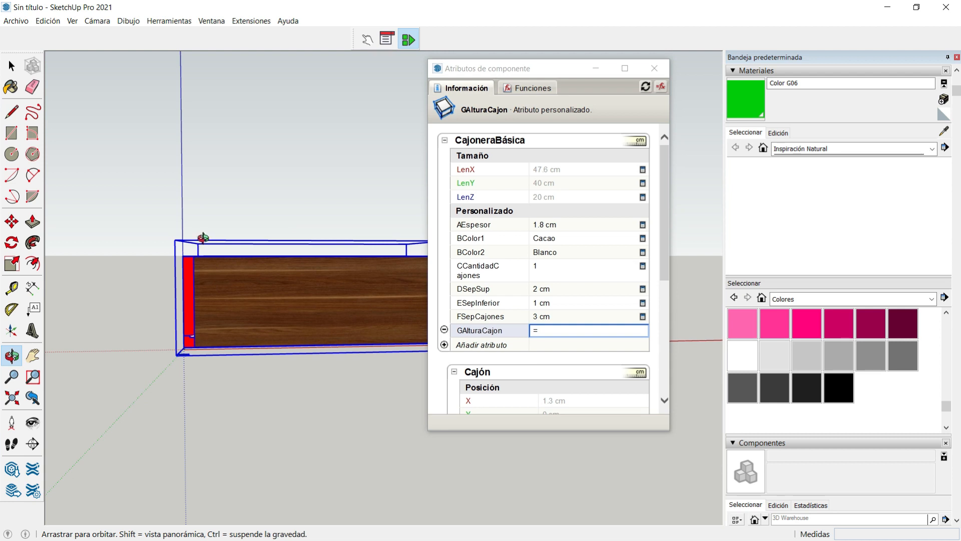
left_click_drag(191, 298, 200, 259)
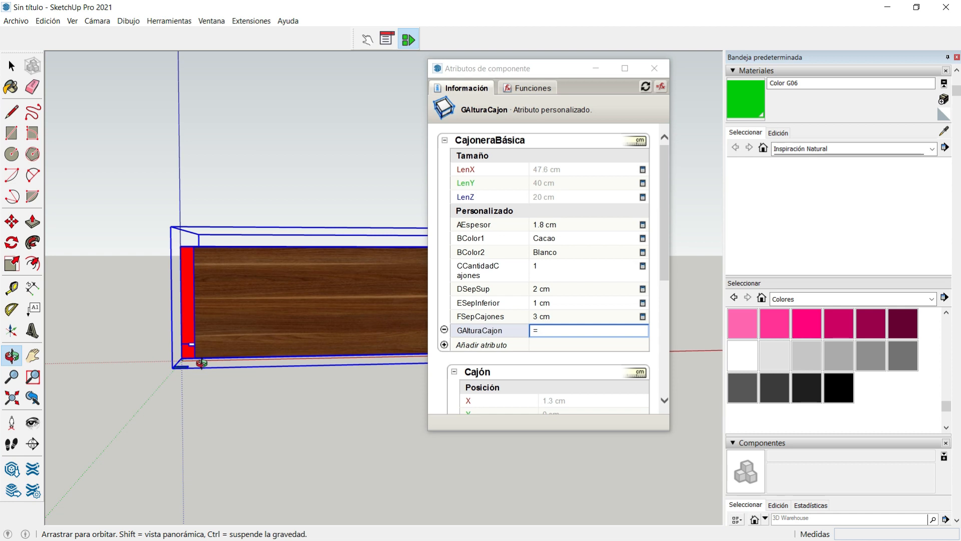
left_click(470, 199)
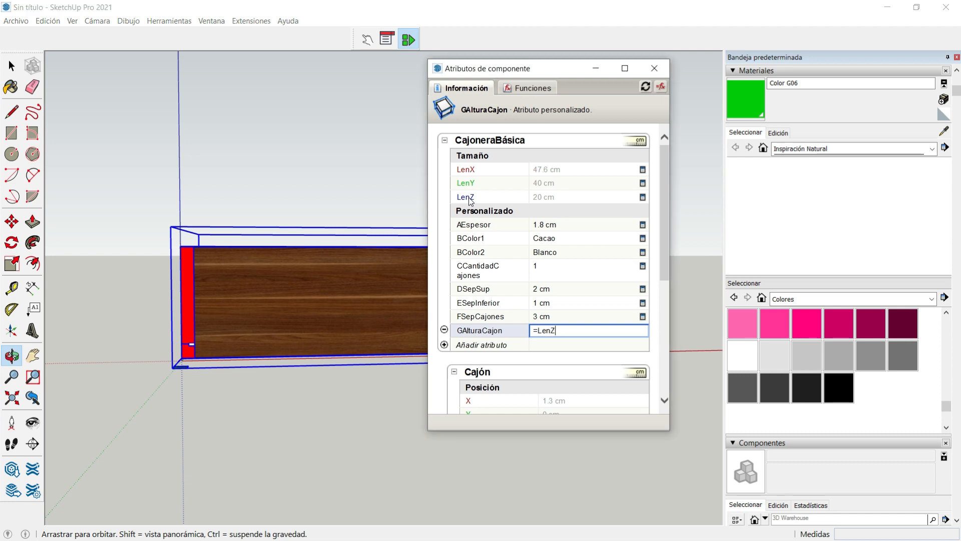
type("-")
left_click(485, 293)
type("-")
left_click(490, 305)
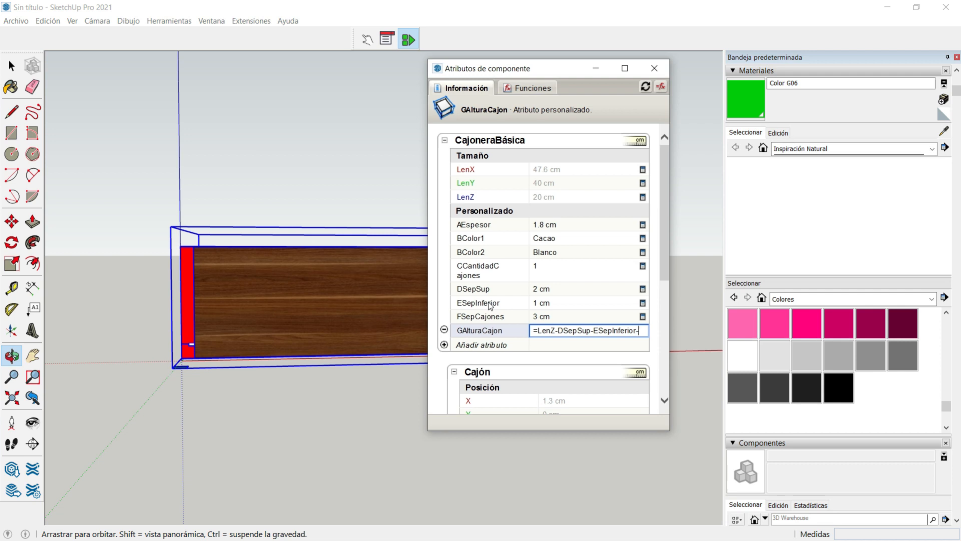
Step: Extend the GAlturaCajon formula with -(FSepCajones*(CCantidadCajones-1)/CCantidadCajones and enter it
type("-(")
type("FSepCajones")
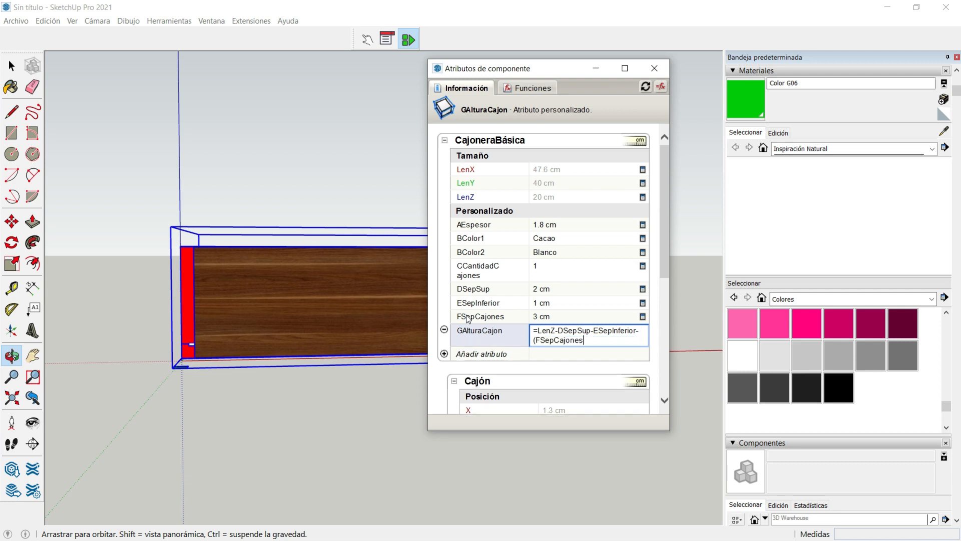
type("*(")
left_click(472, 274)
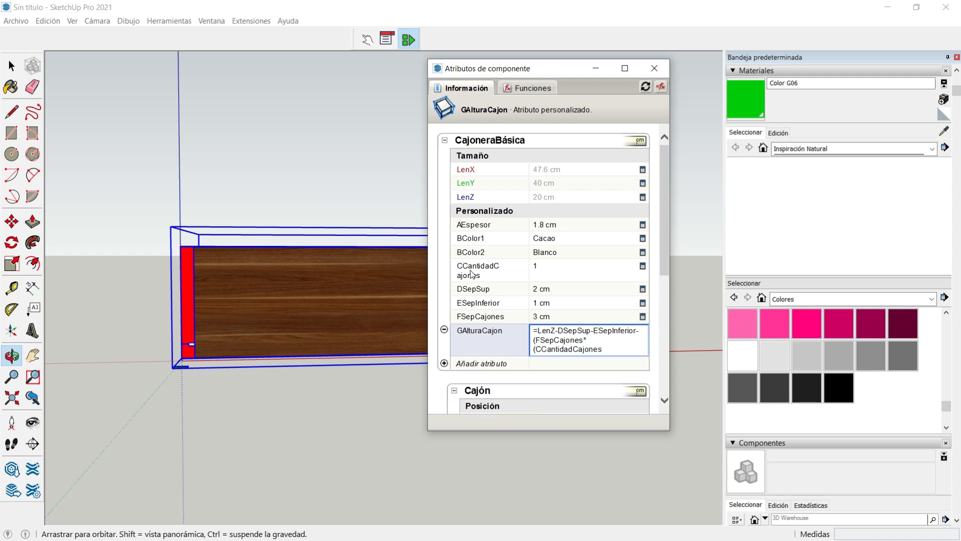
type("-1)")
type("/")
left_click(476, 274)
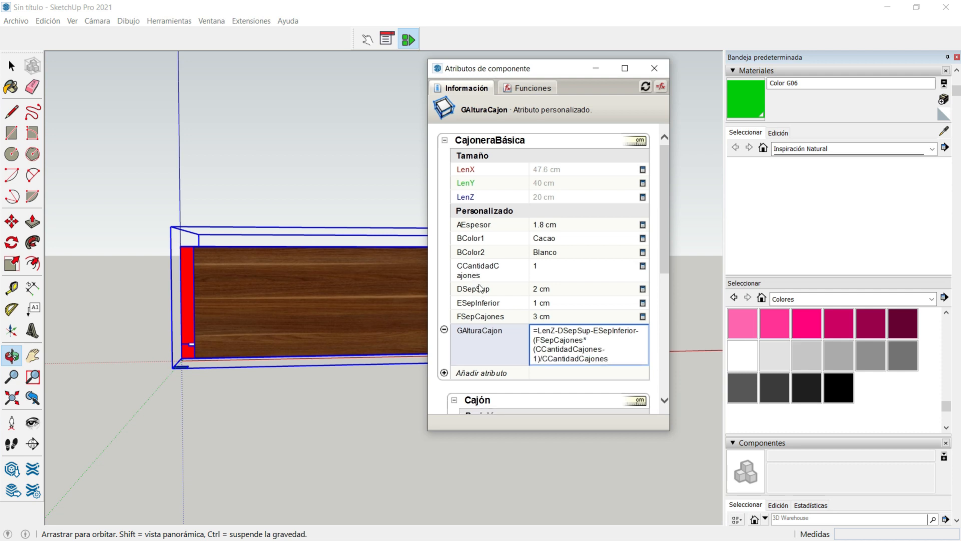
key("Return")
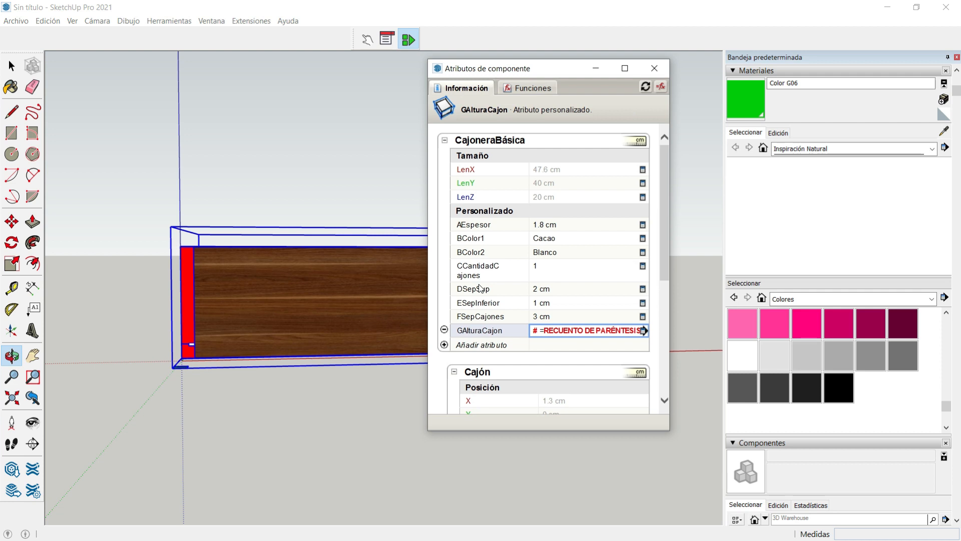
Step: Correct the GAlturaCajon formula by adding a closing parenthesis just before the division by CCantidadCajones
left_click(567, 332)
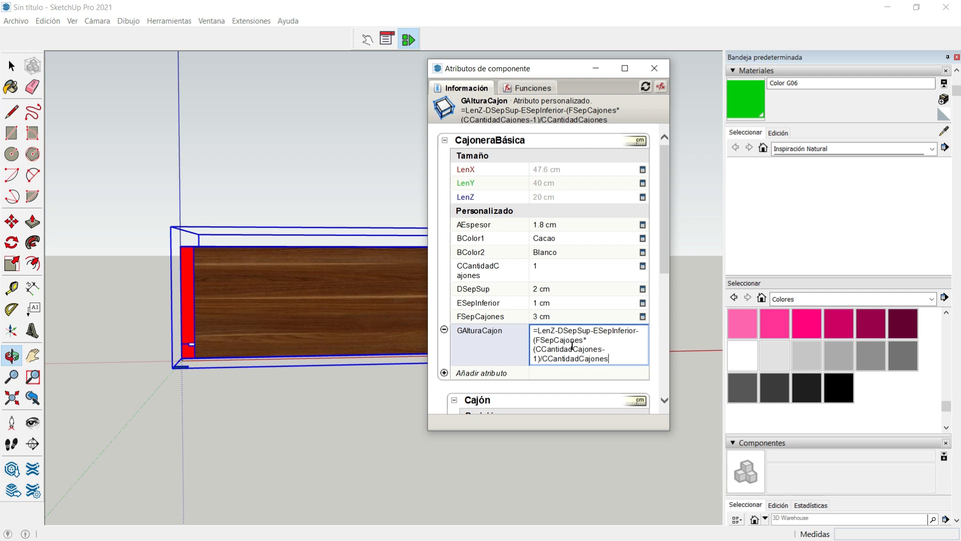
left_click(541, 359)
type(")")
key("Return")
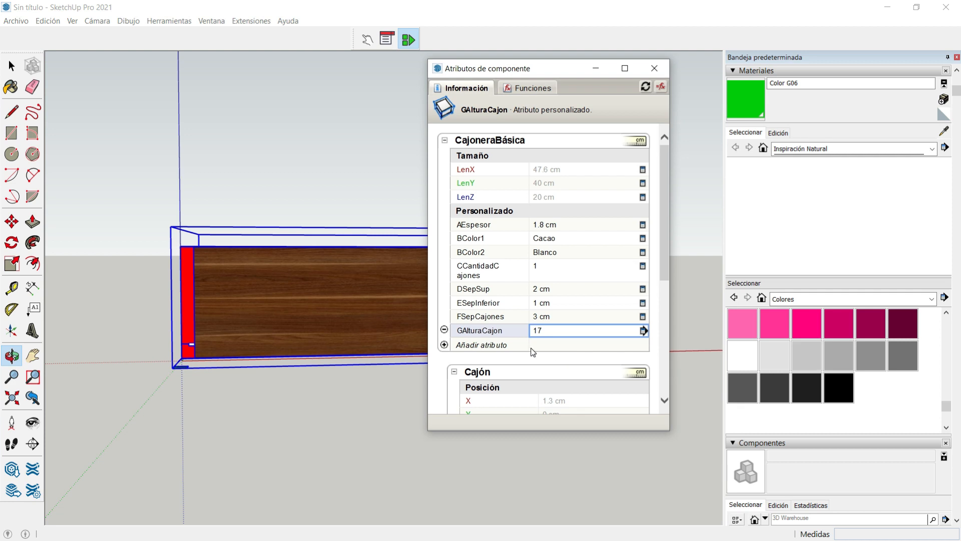
Step: Add a Copies attribute to the Cajón subcomponent with the formula =CajoneraBásica!CCantidadCajones-1
scroll(534, 352, "down", 3)
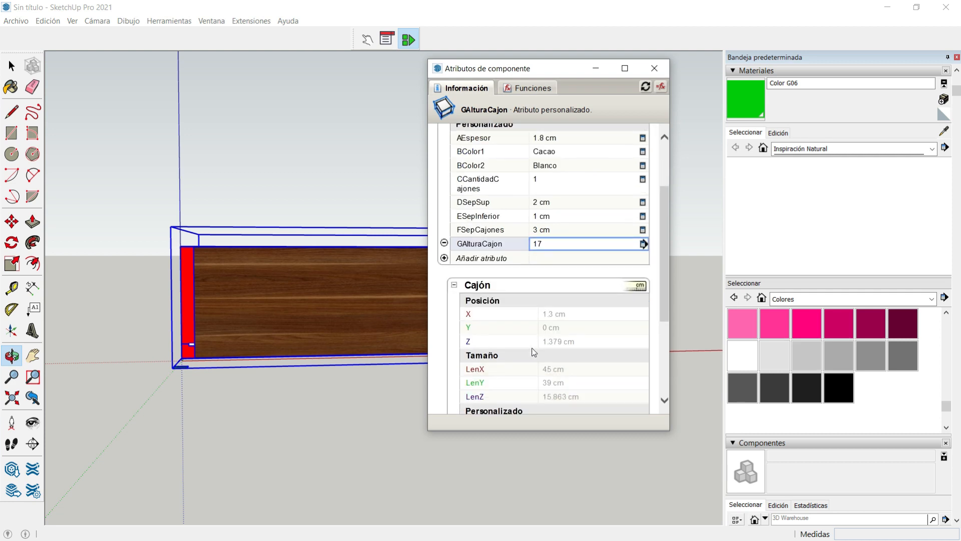
scroll(535, 352, "down", 2)
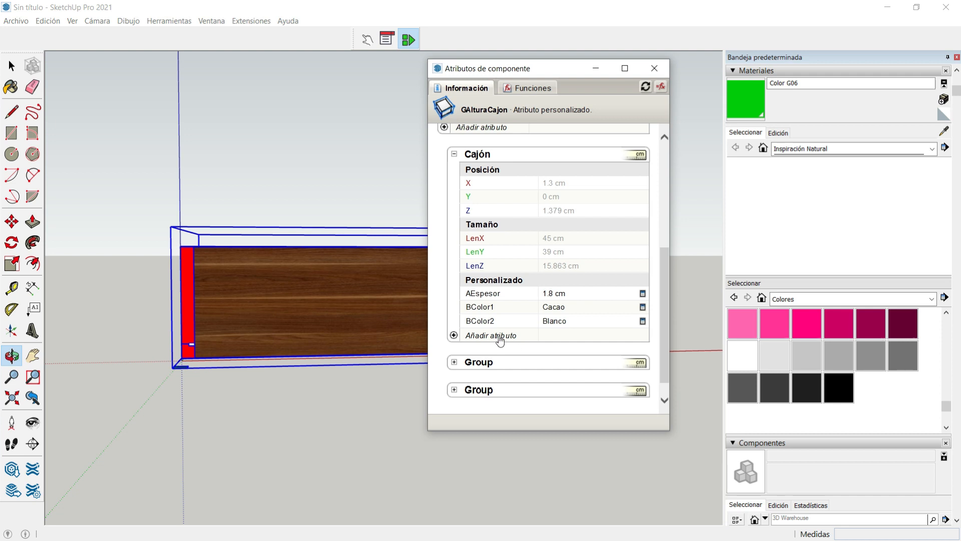
left_click(500, 337)
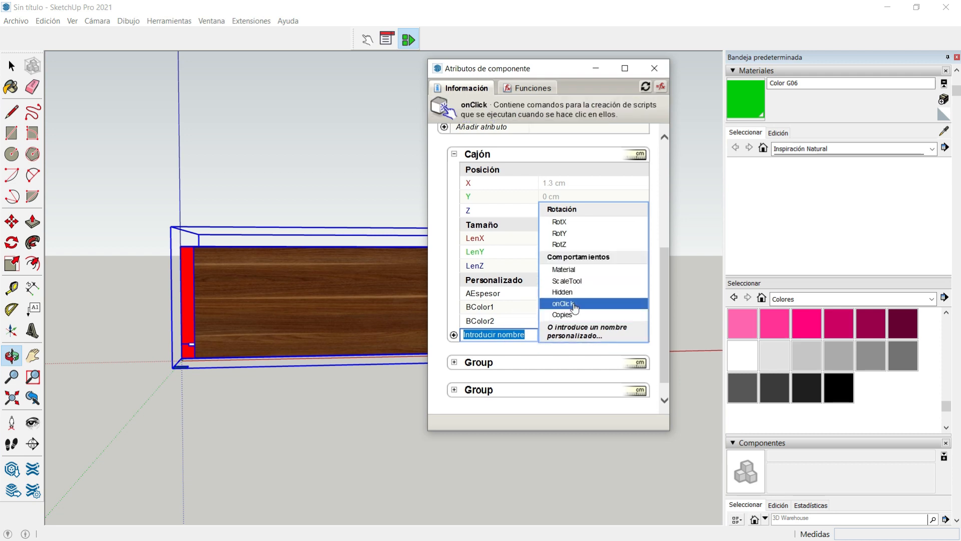
left_click(575, 315)
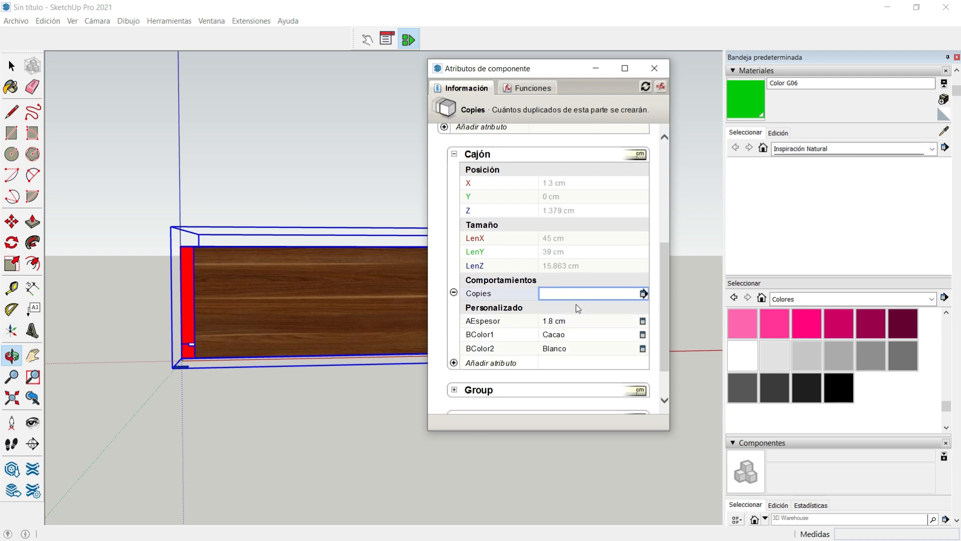
left_click(562, 293)
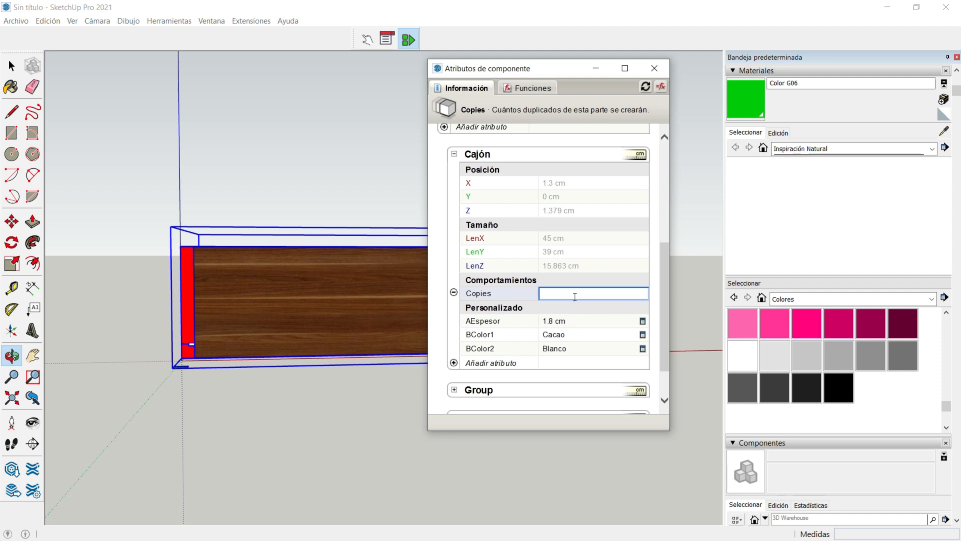
type("=")
scroll(575, 297, "up", 3)
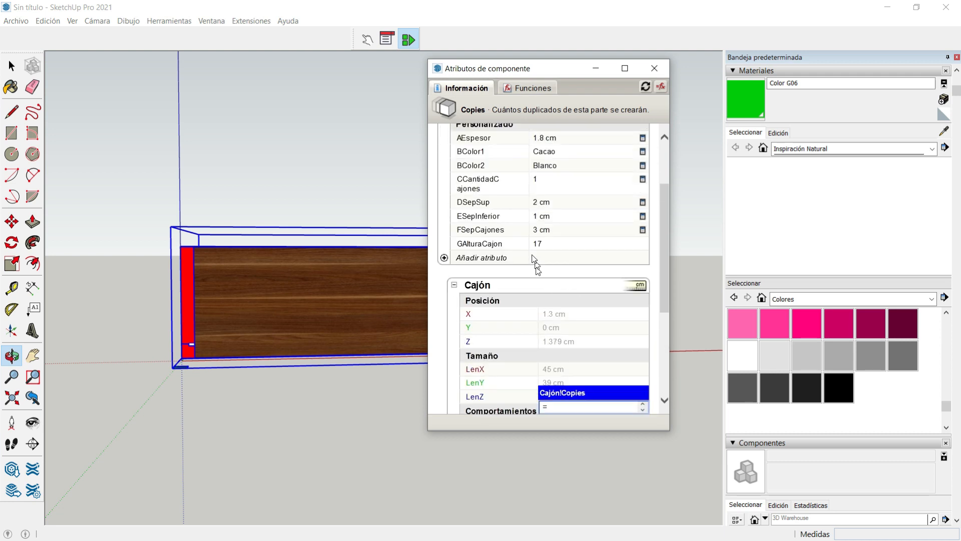
left_click(479, 184)
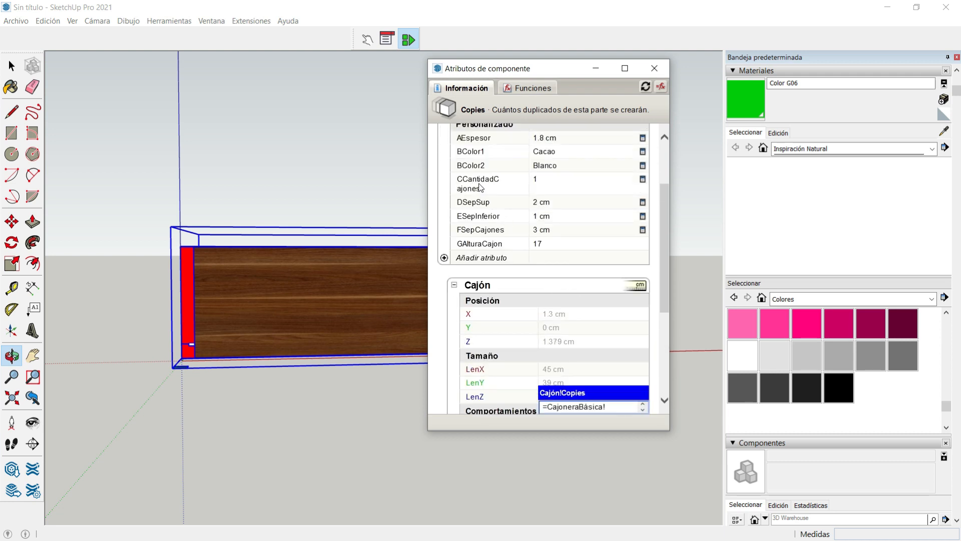
type("-1")
key("Return")
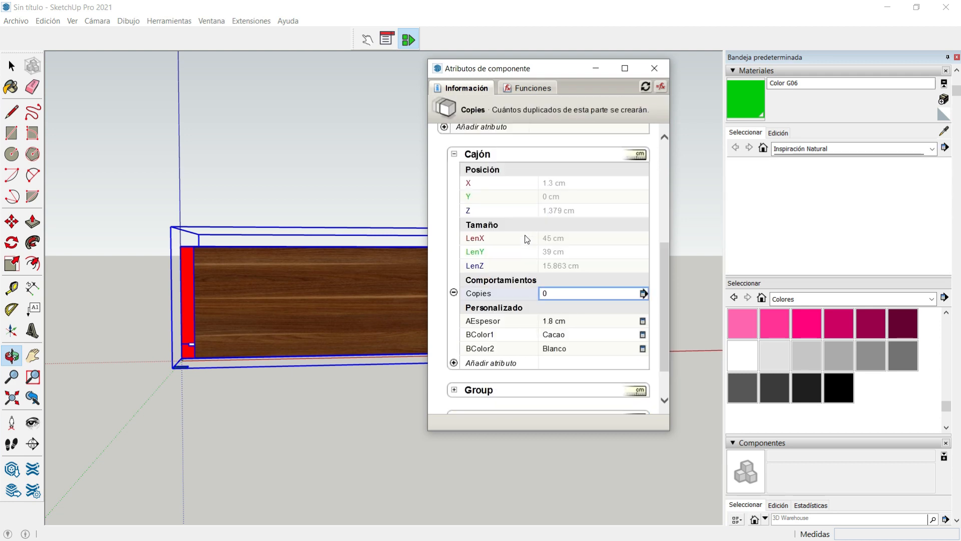
scroll(528, 231, "down", 1)
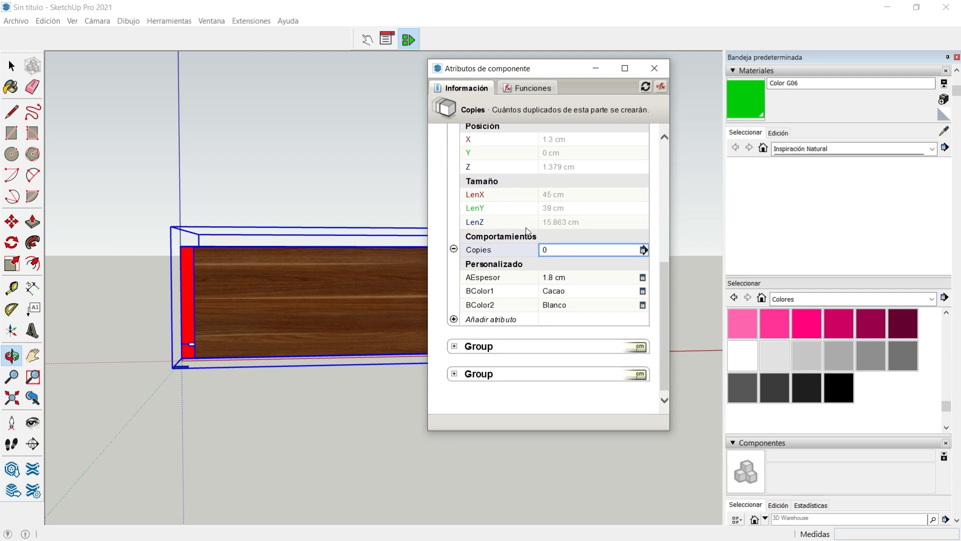
scroll(526, 231, "up", 1)
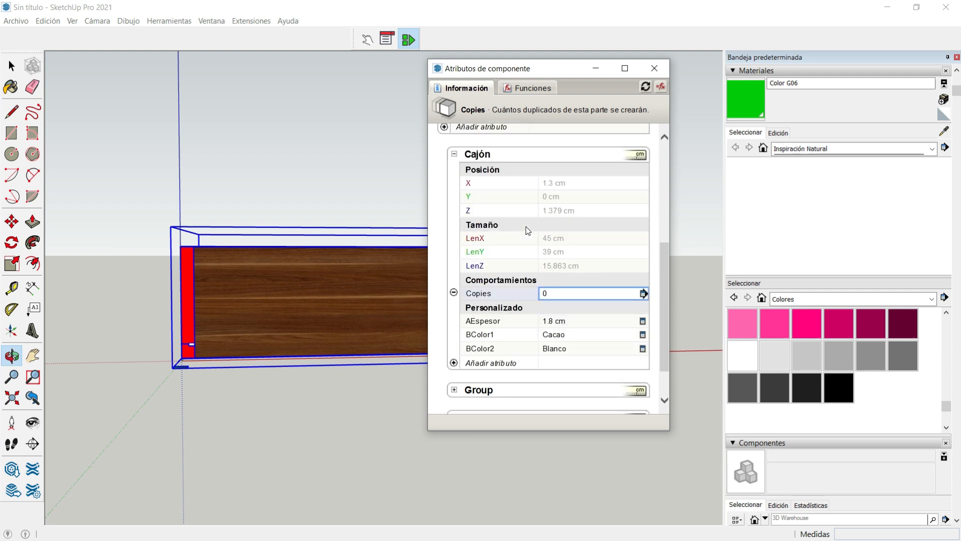
Step: Fix the Cajón subcomponent's position with the formulas =1.3 for X and =0 for Y
scroll(527, 229, "up", 2)
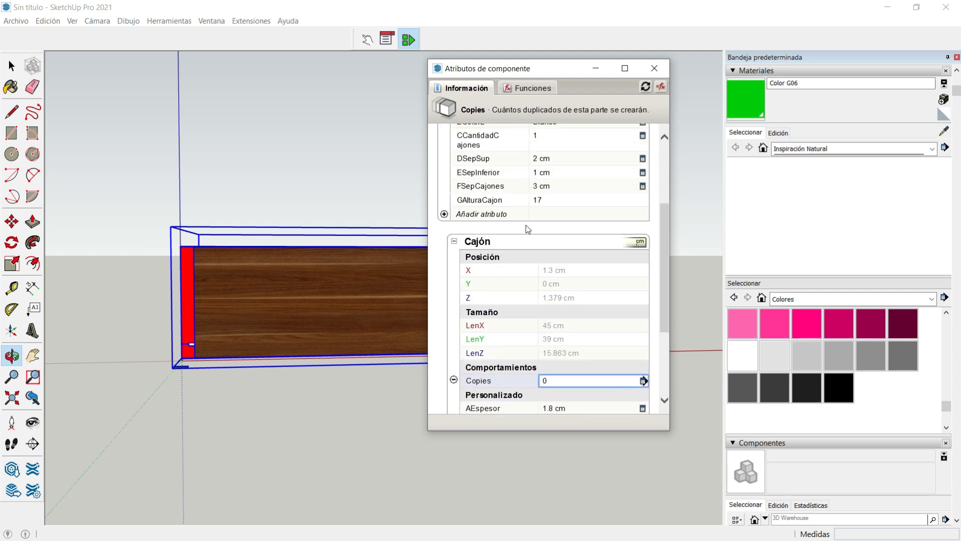
scroll(528, 229, "up", 1)
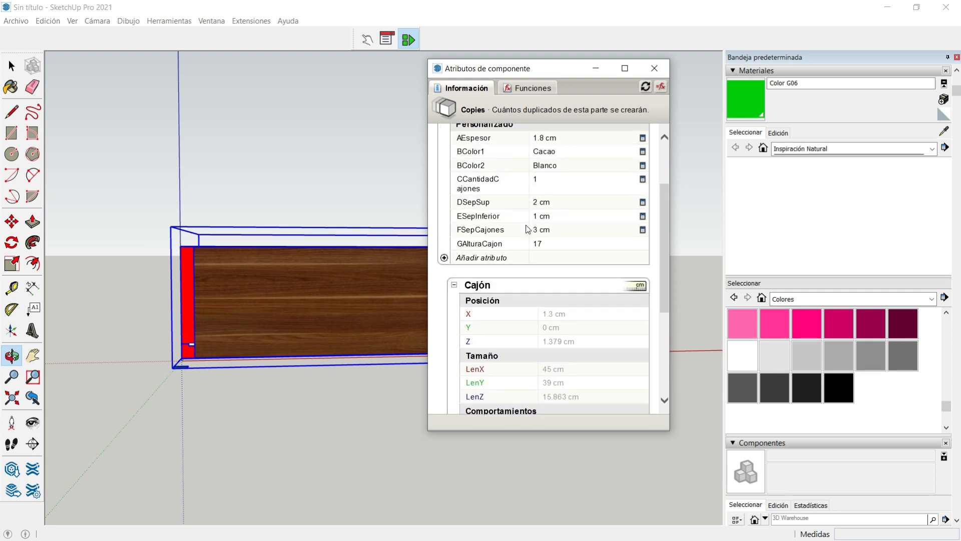
scroll(527, 228, "down", 1)
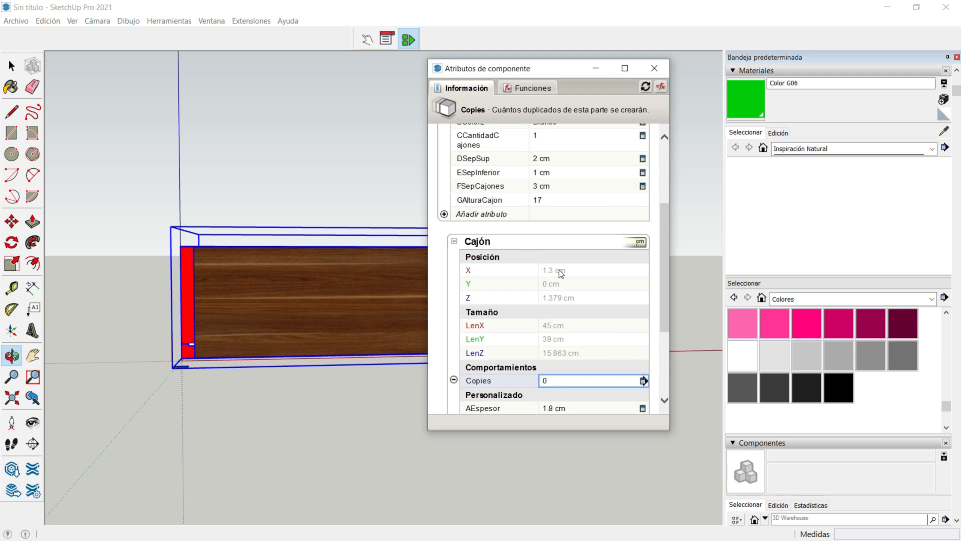
left_click(561, 273)
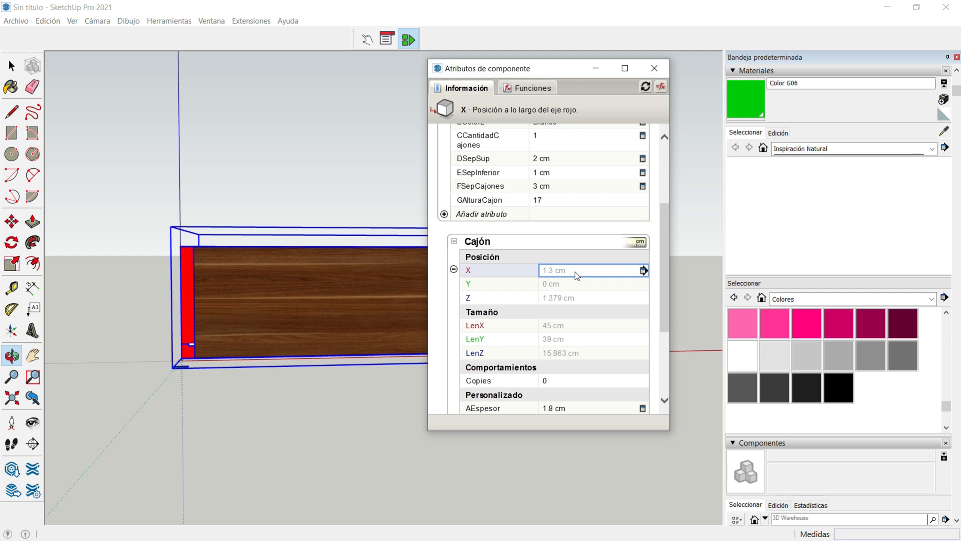
type("=")
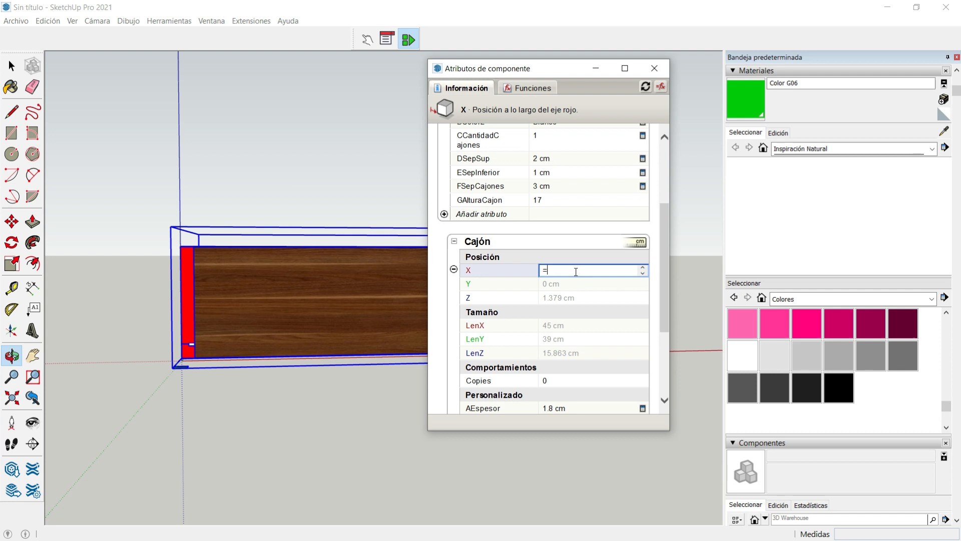
type("1.3")
key("Return")
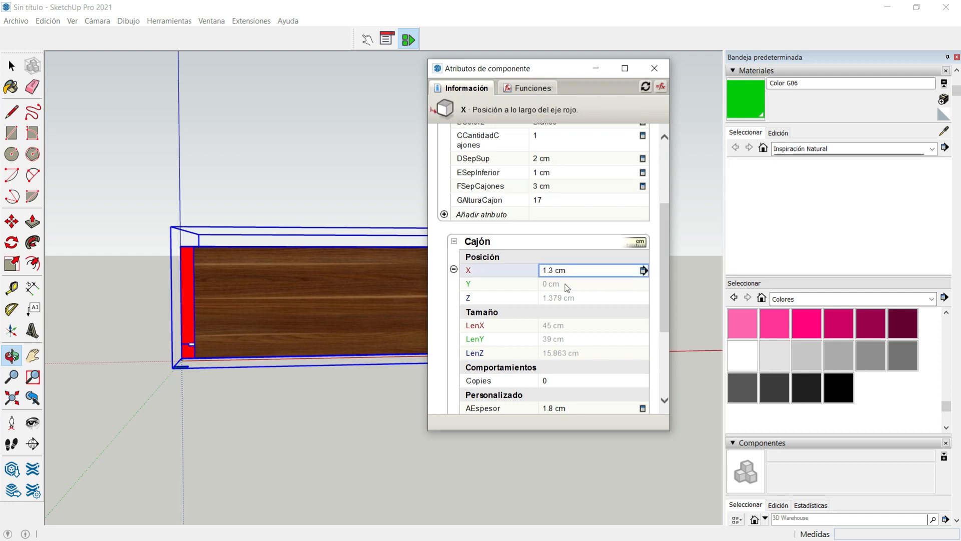
left_click(567, 284)
type("=0")
key("Return")
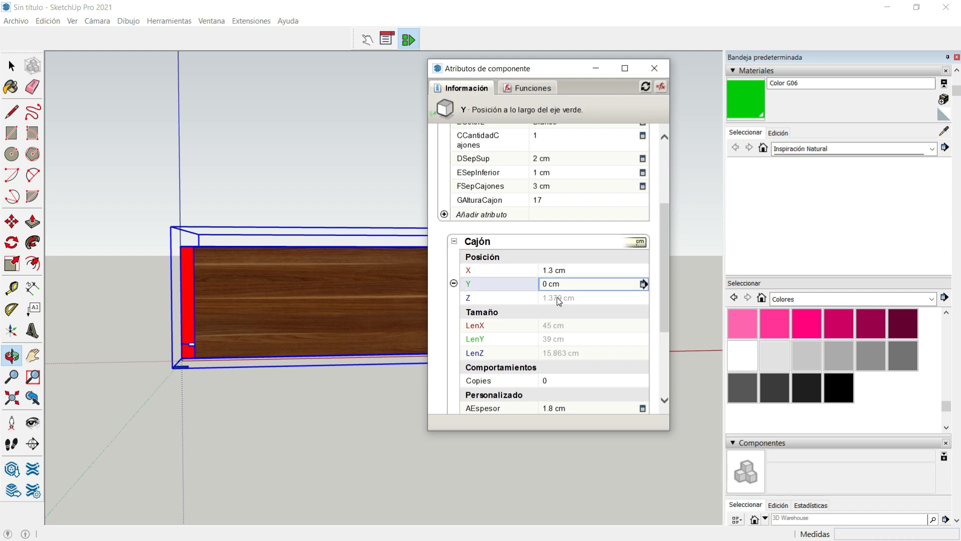
Step: Begin the Z position formula of Cajón with =CajoneraBásica!ESepInferior
left_click(558, 300)
left_click_drag(224, 393, 169, 395)
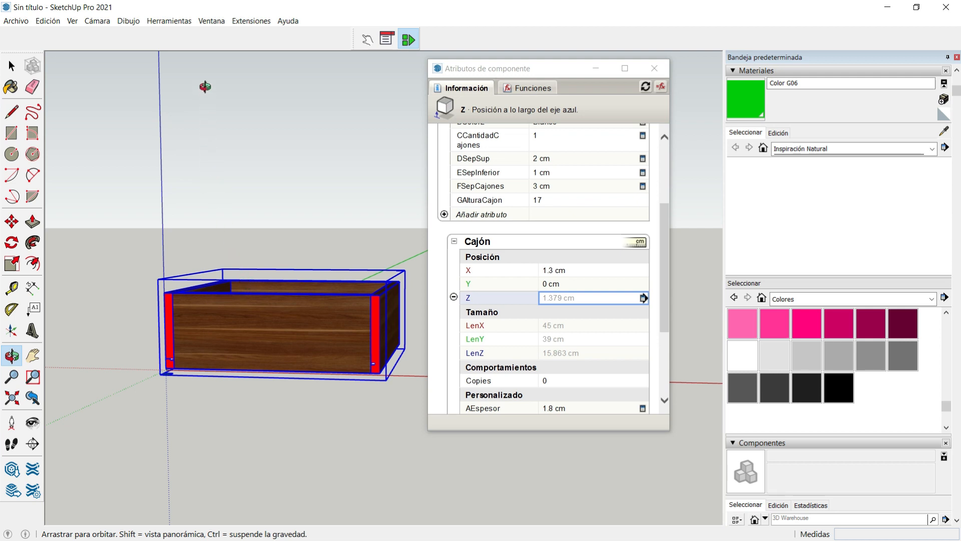
left_click(552, 300)
left_click(584, 297)
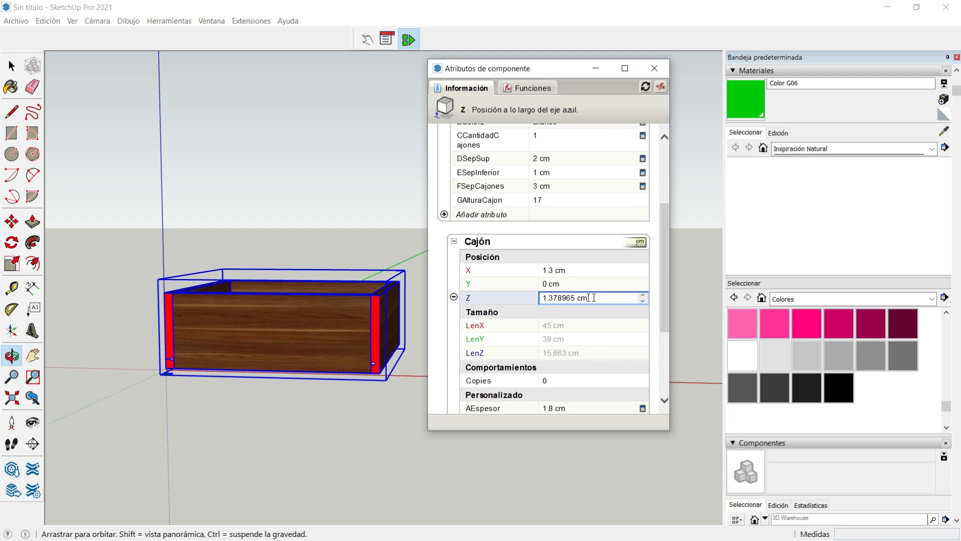
left_click_drag(594, 297, 537, 301)
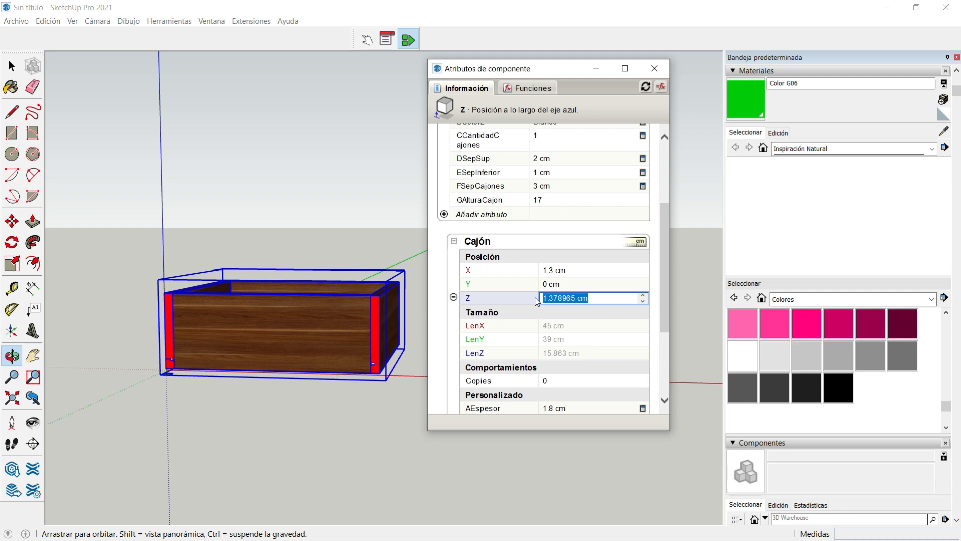
type("=")
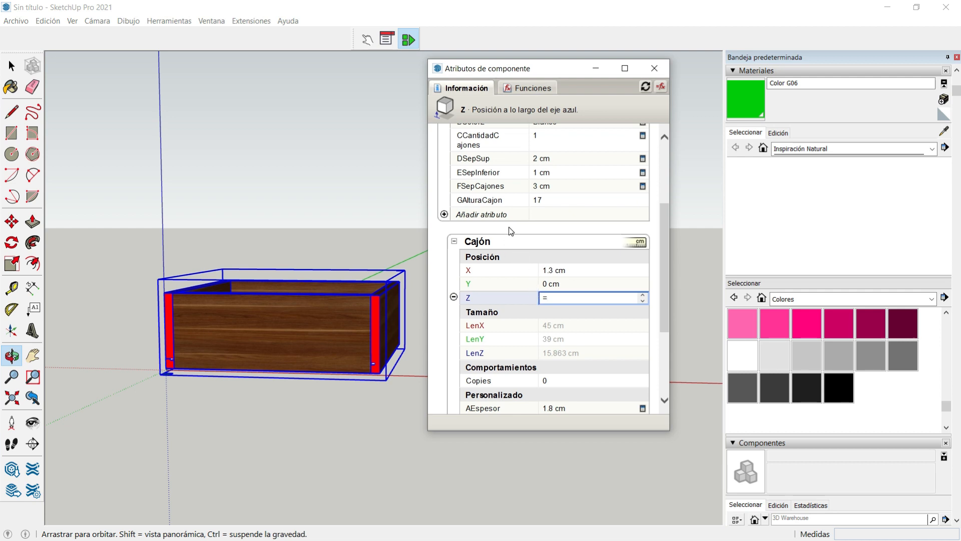
left_click(477, 173)
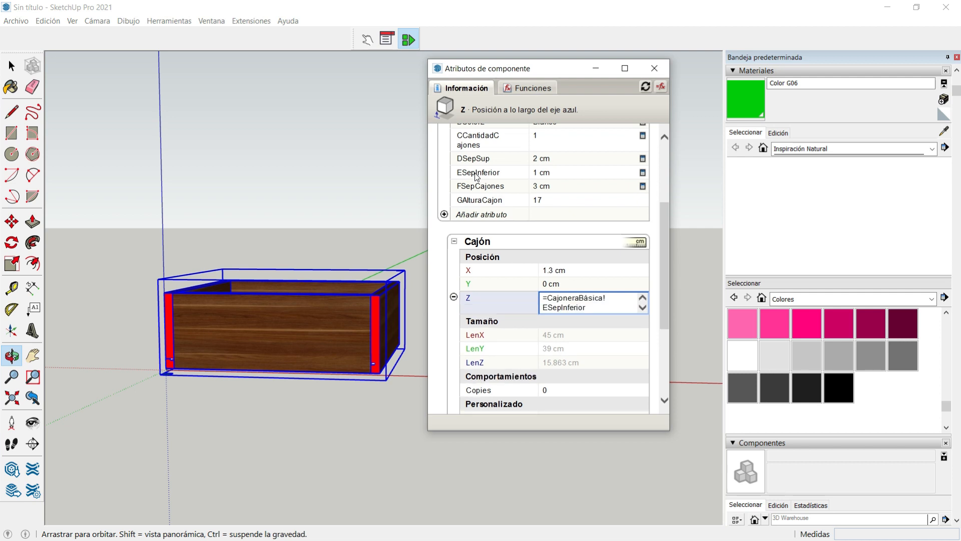
Step: Extend the Cajón Z formula with +copy*(CajoneraBásica!FSepCajones+CajoneraBásica!GAlturaCajon) and enter it
type("+copy*(")
left_click(483, 187)
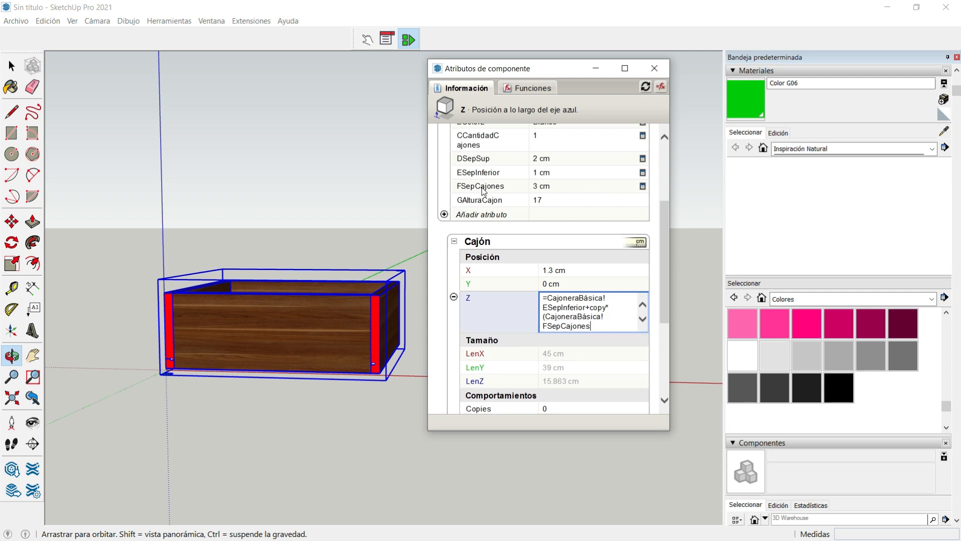
type("=")
key("BackSpace")
type("+")
left_click(478, 202)
type(")")
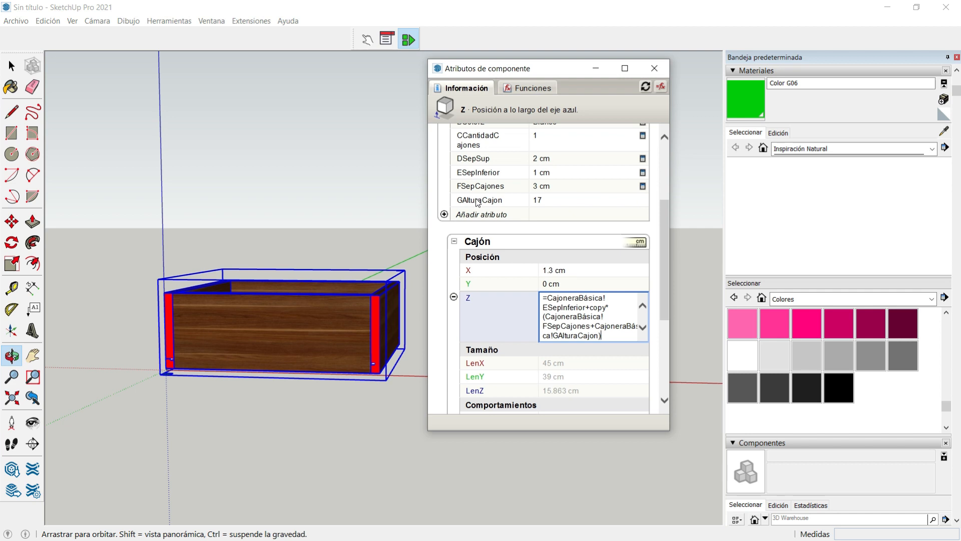
key("Return")
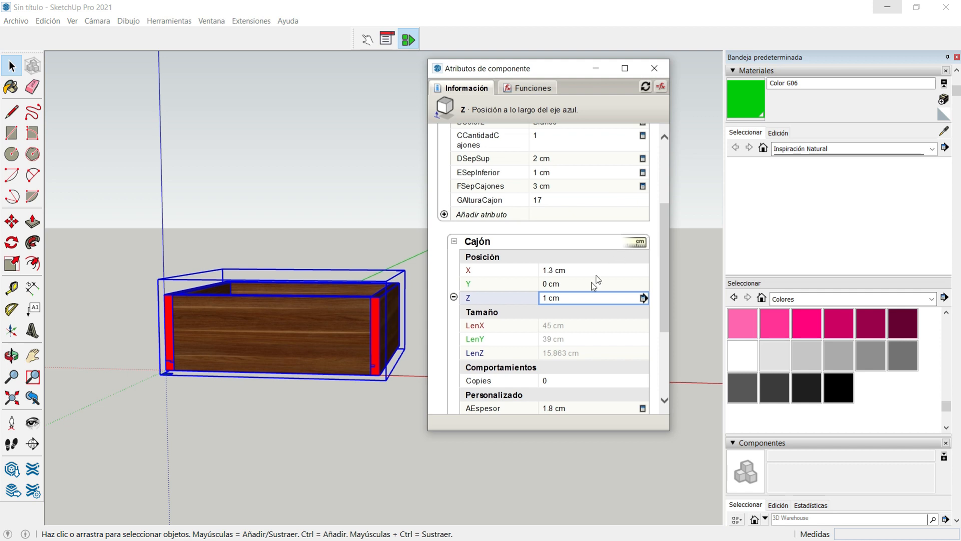
Step: Set the LenX of Cajón to the formula =CajoneraBásica!LenX-2.6
left_click(569, 329)
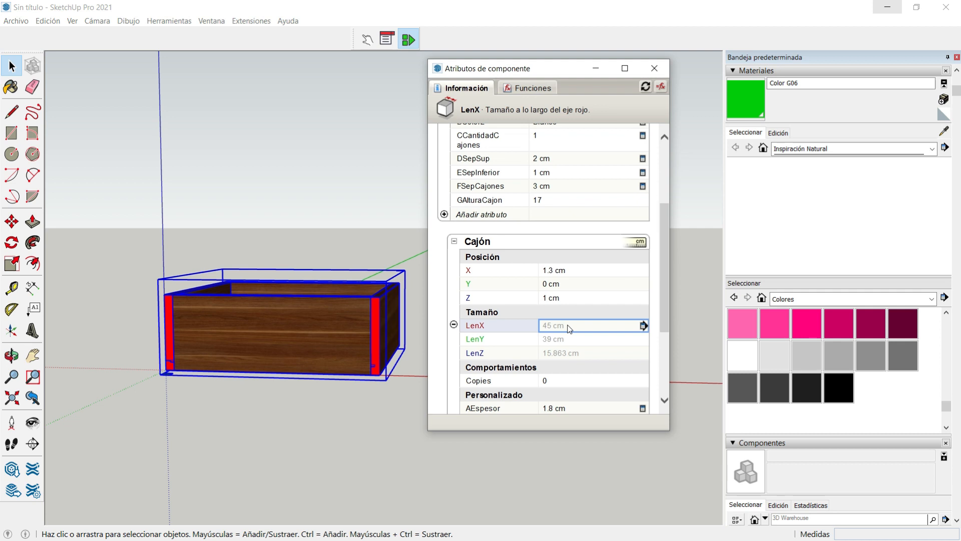
left_click(570, 326)
type("=")
scroll(668, 280, "up", 1)
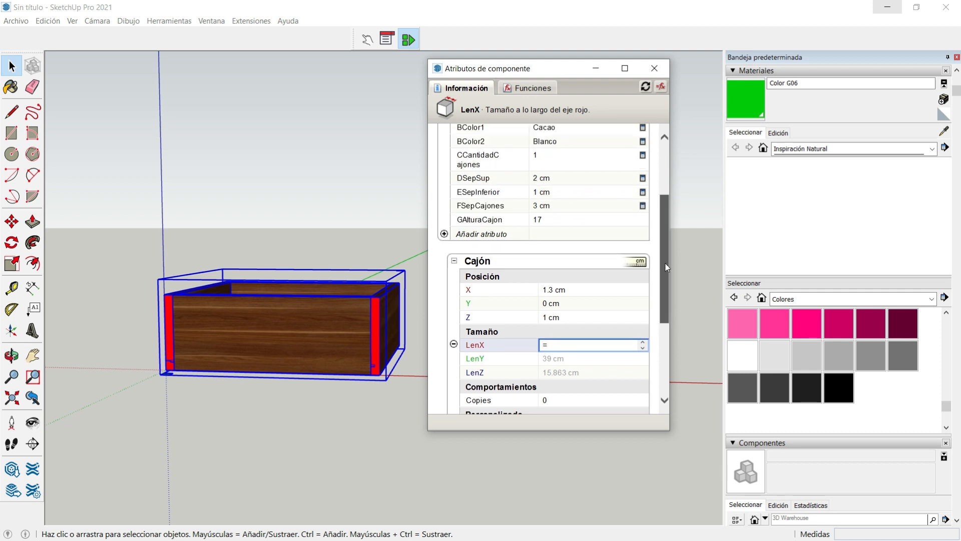
scroll(668, 266, "up", 3)
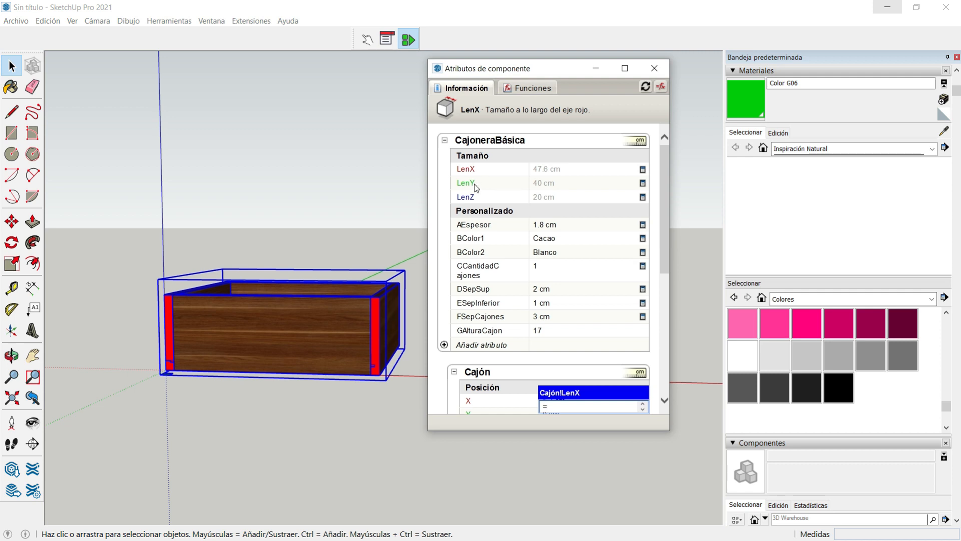
left_click(468, 169)
type("-2.")
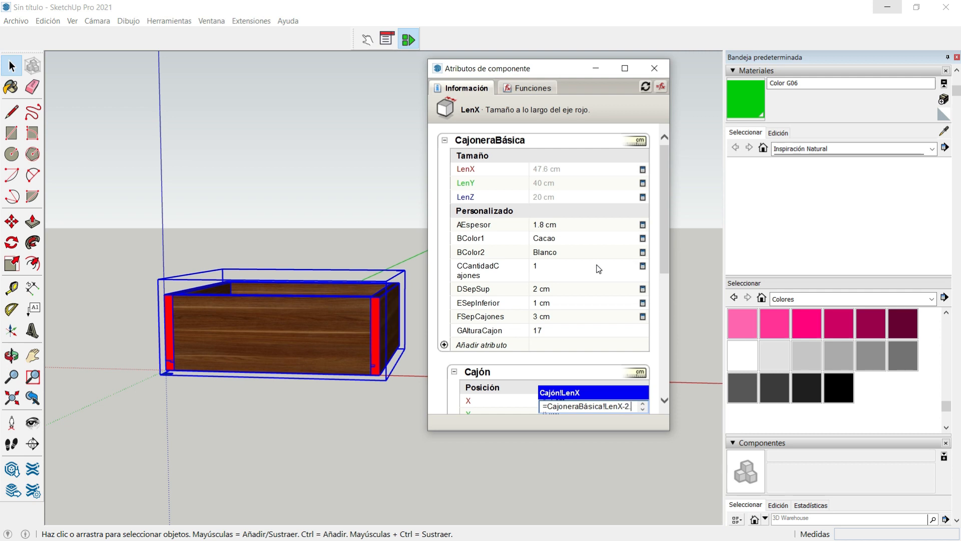
type("6")
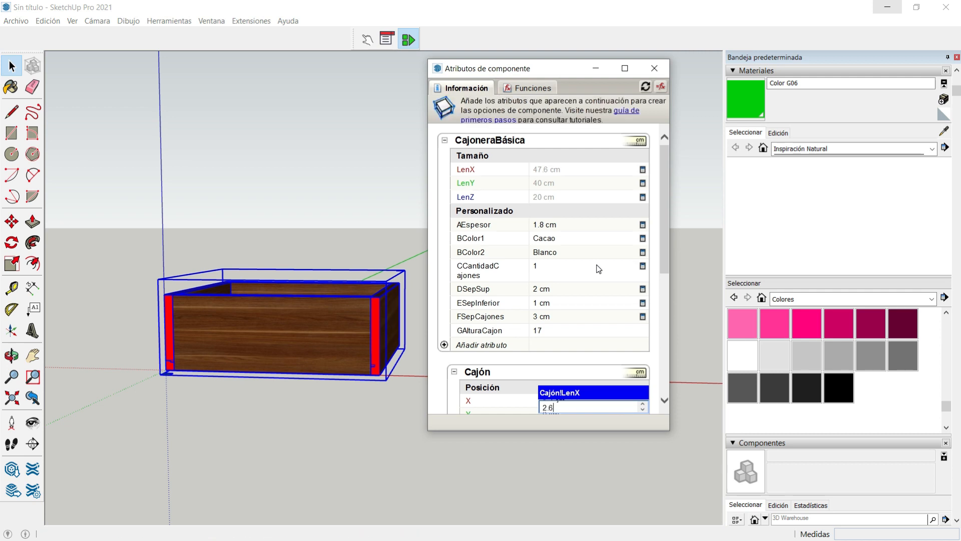
key("Tab")
Step: Set the LenY of Cajón to the formula =CajoneraBásica!LenY-1
scroll(627, 258, "down", 3)
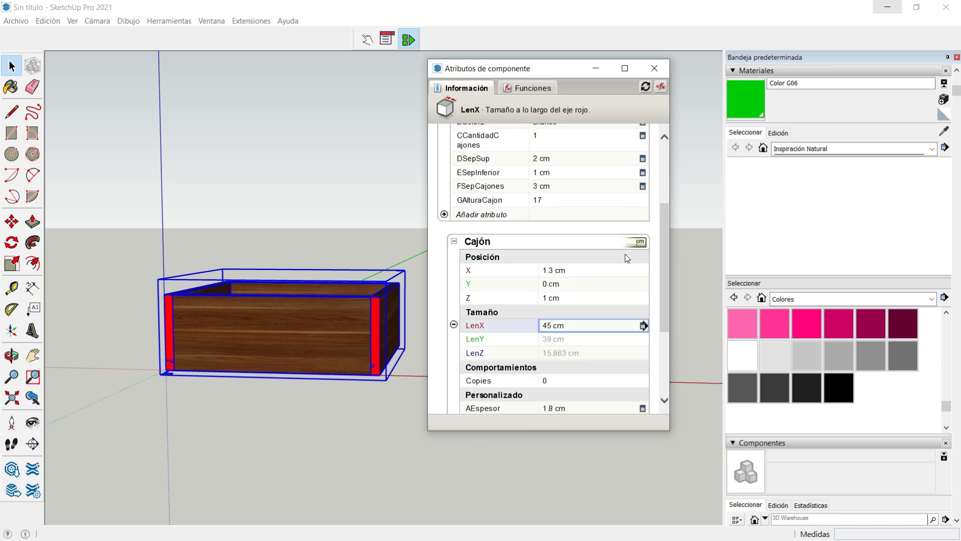
scroll(627, 258, "down", 2)
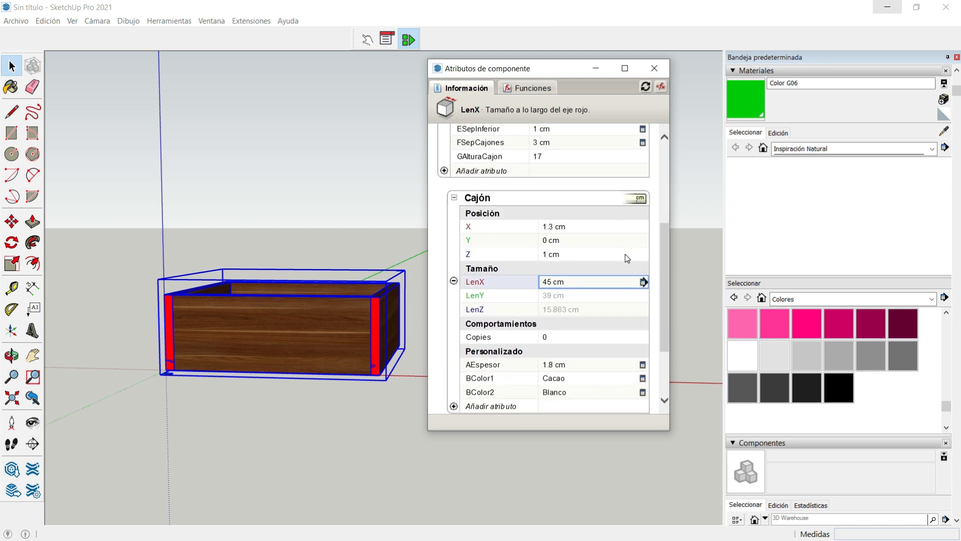
left_click(560, 296)
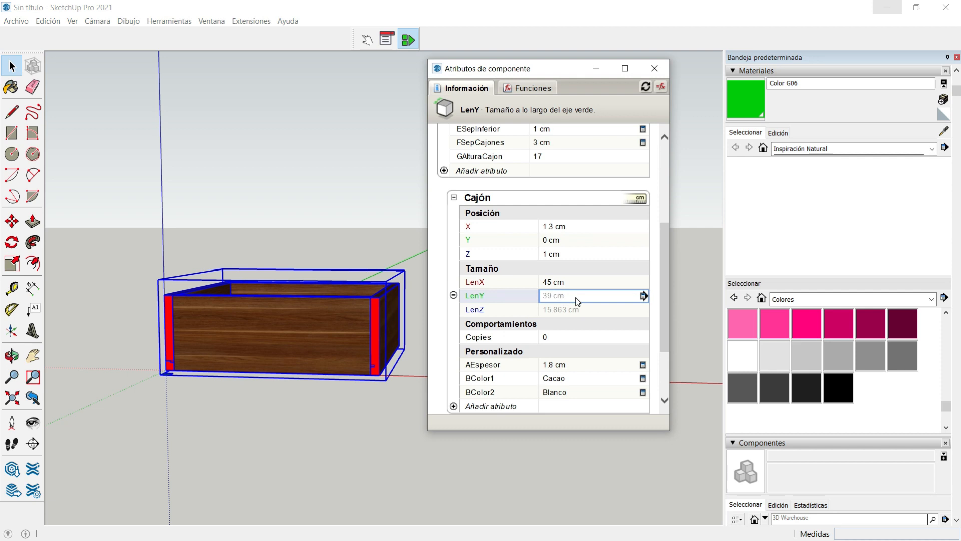
type("=")
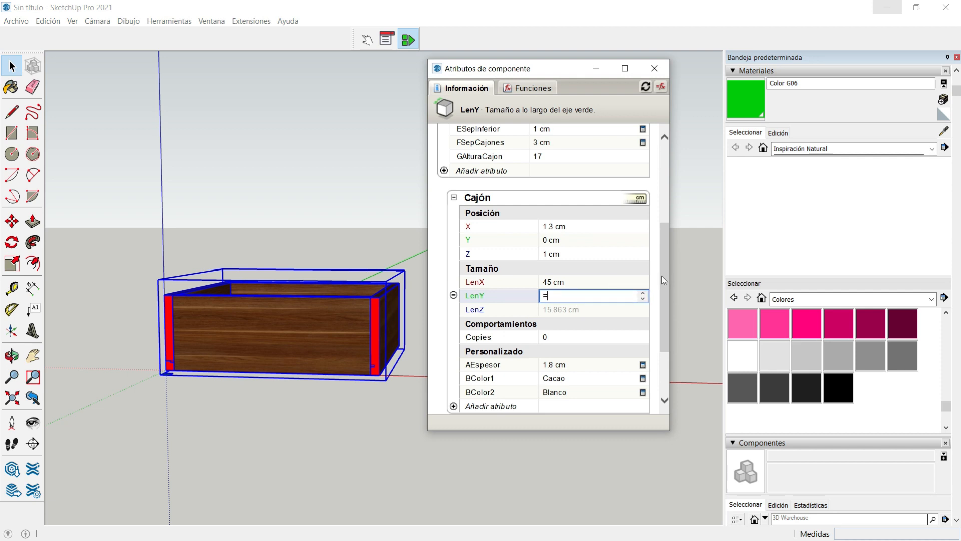
left_click_drag(664, 276, 669, 197)
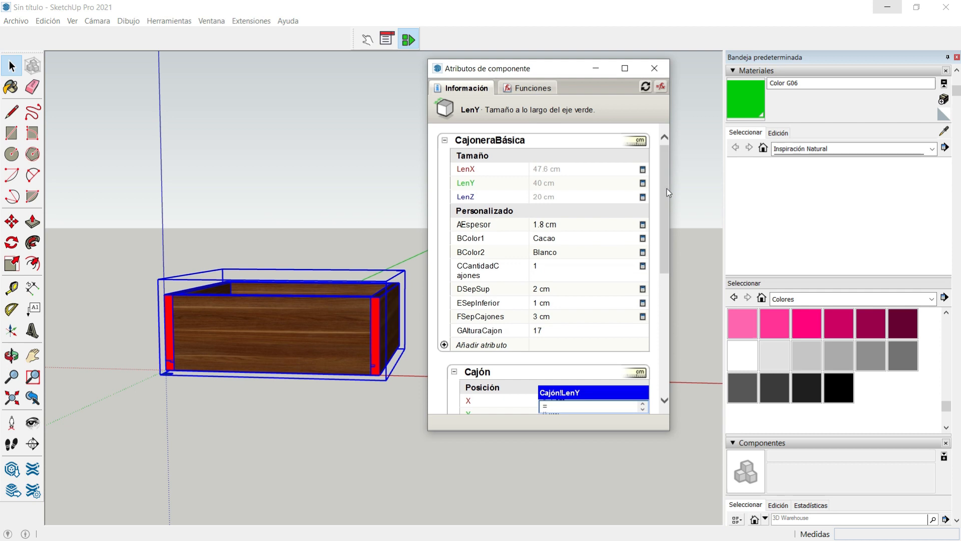
left_click(476, 187)
type("1")
key("Return")
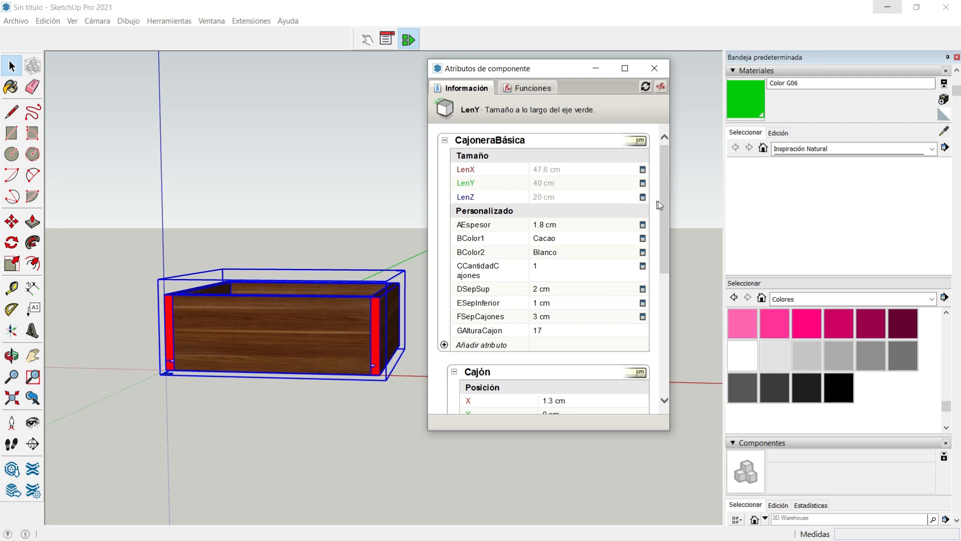
Step: Set the LenZ of Cajón to the formula =CajoneraBásica!GAlturaCajon
scroll(666, 207, "down", 5)
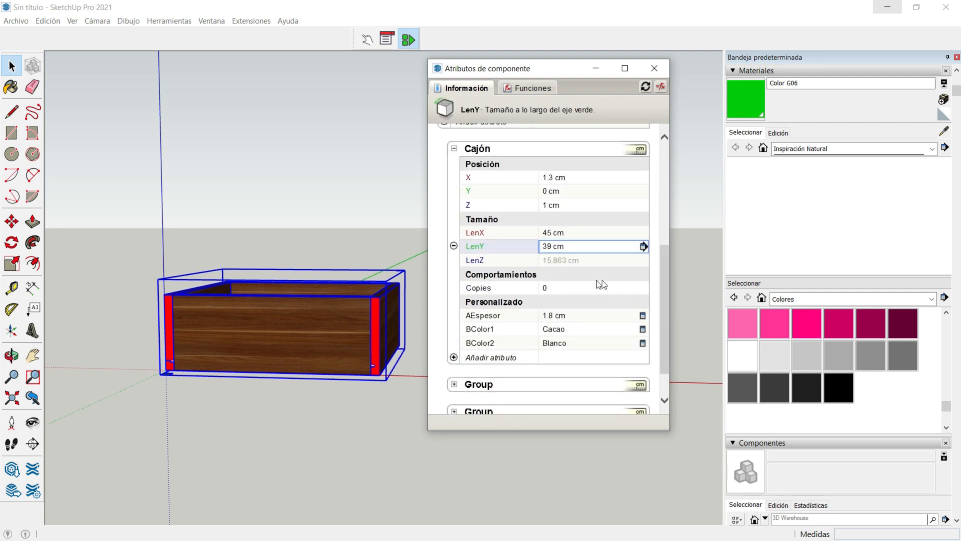
left_click(562, 261)
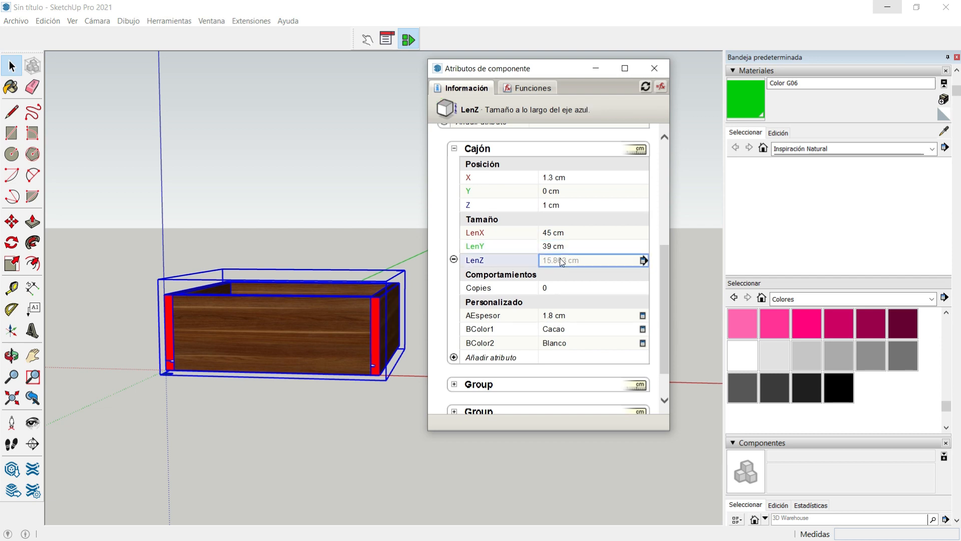
type("=")
left_click_drag(667, 283, 666, 228)
left_click(483, 234)
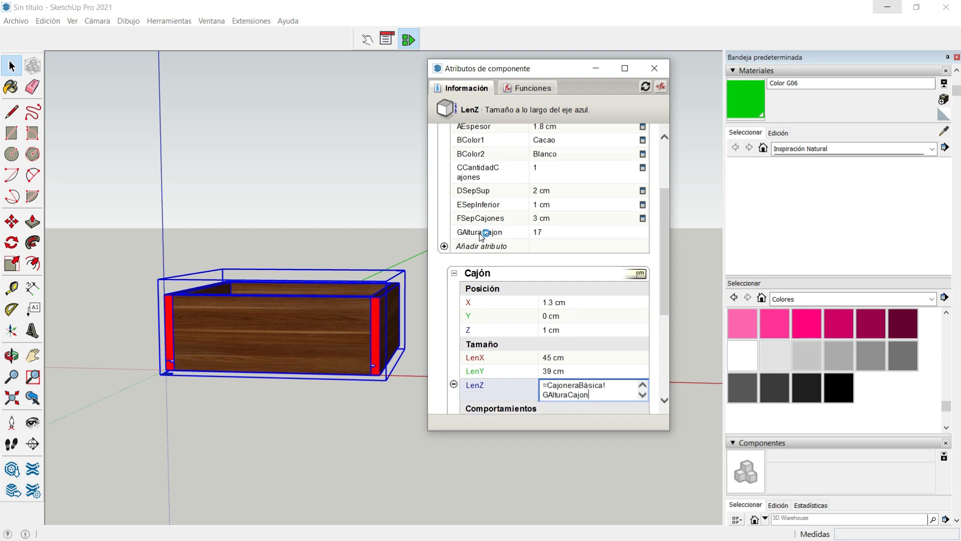
key("Return")
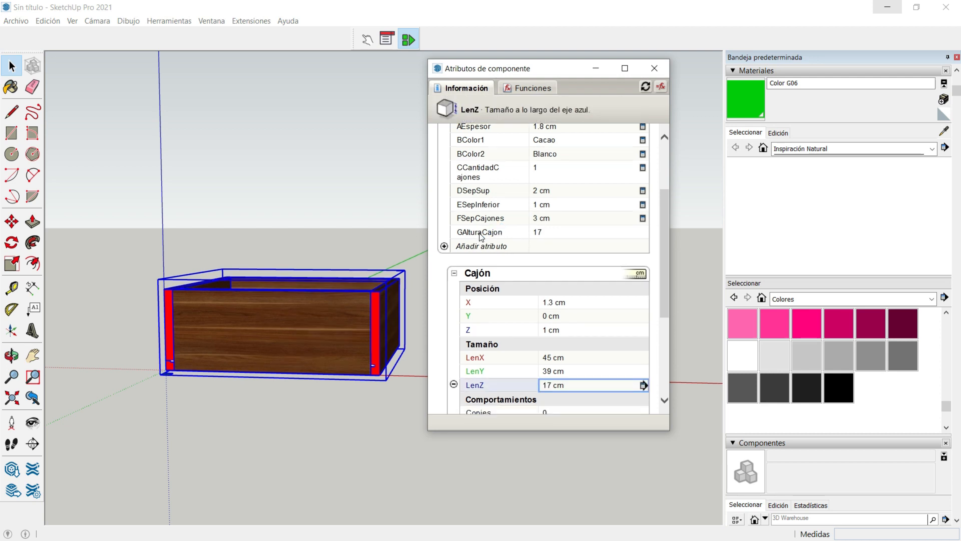
Step: Expand the first Group subcomponent below Cajón and add the X, Y and Z position attributes to it
middle_click_drag(105, 298, 90, 299, "shift")
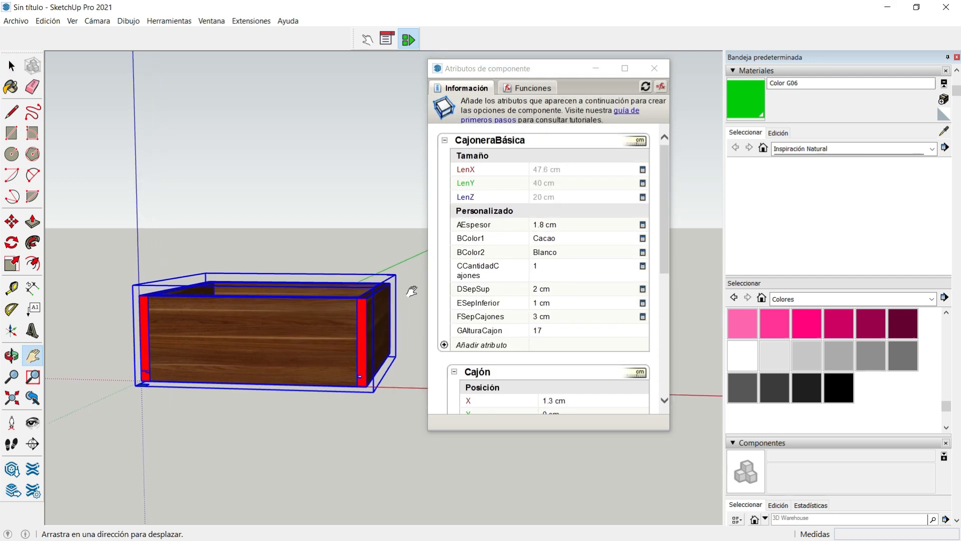
scroll(524, 334, "down", 5)
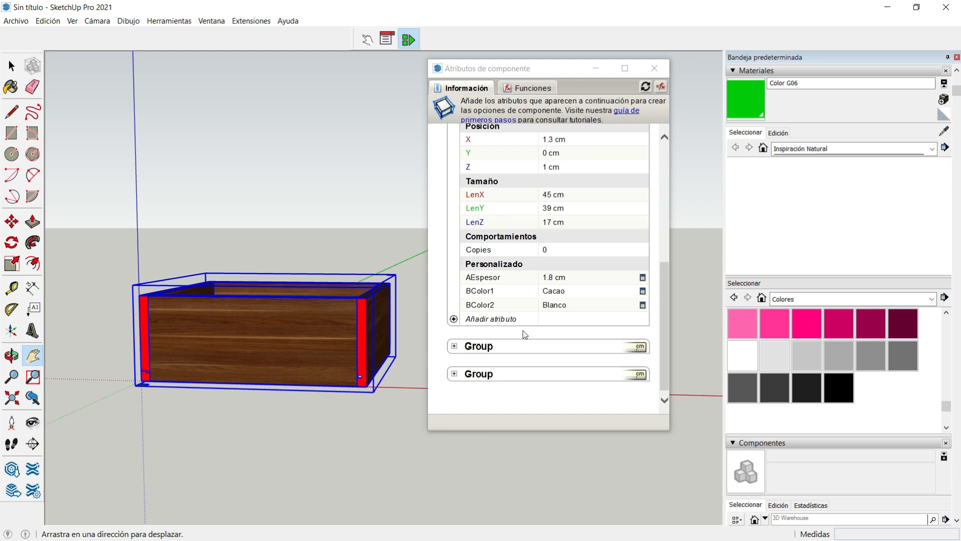
scroll(524, 334, "up", 2)
scroll(527, 335, "down", 2)
left_click(454, 347)
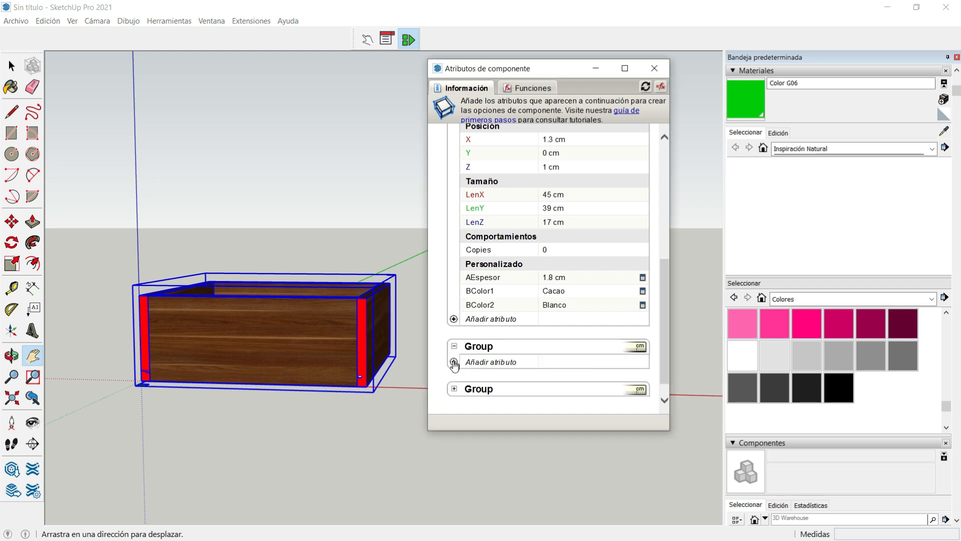
left_click(454, 362)
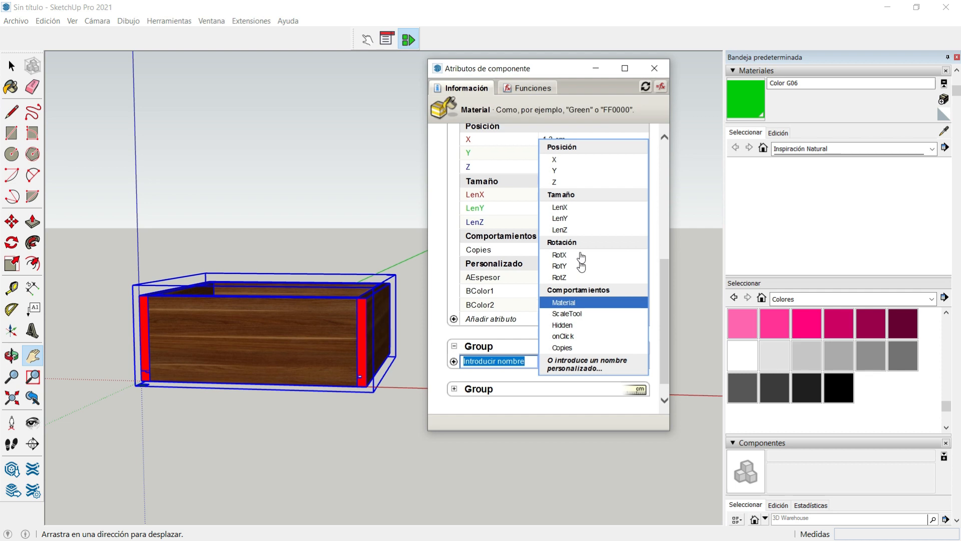
left_click(593, 149)
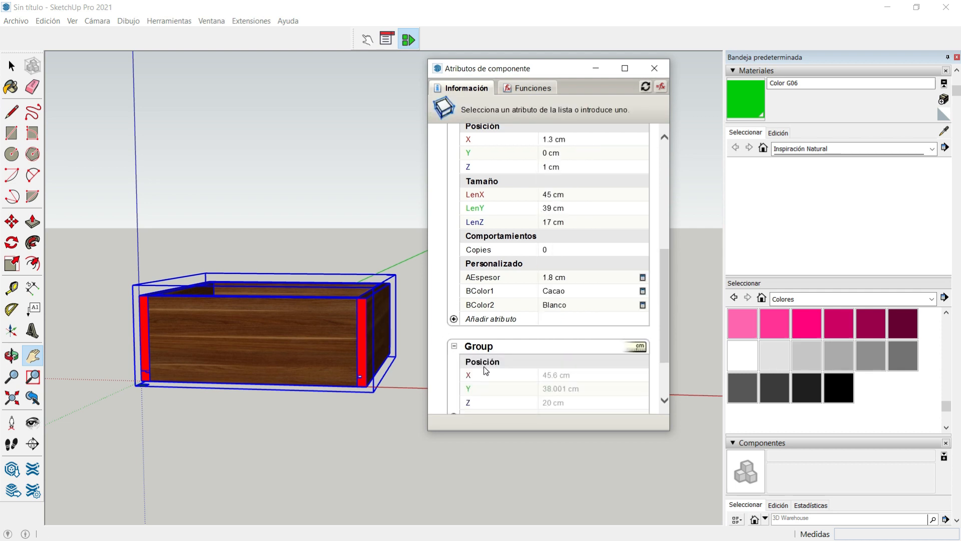
Step: Add the LenX, LenY and LenZ size attributes to the first Group subcomponent
scroll(486, 370, "down", 2)
left_click(454, 343)
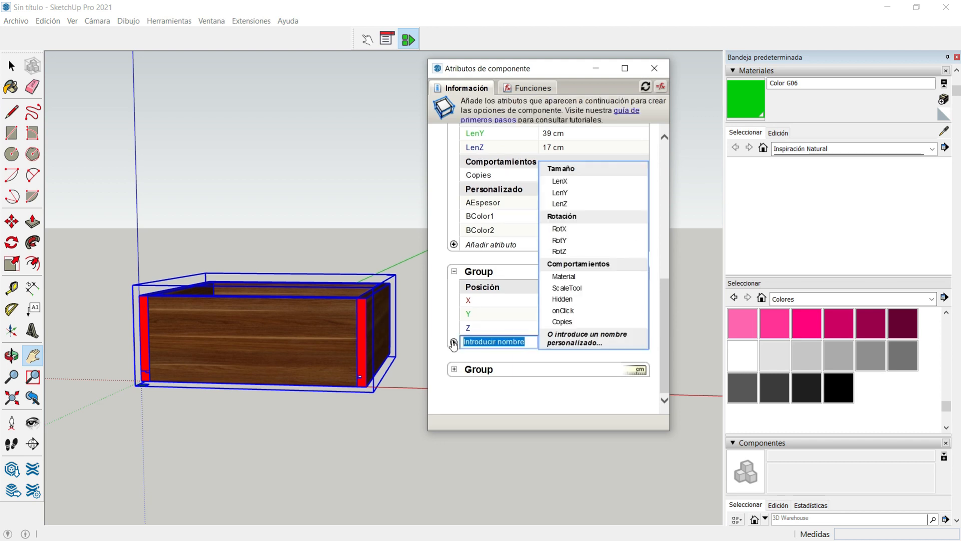
left_click(578, 175)
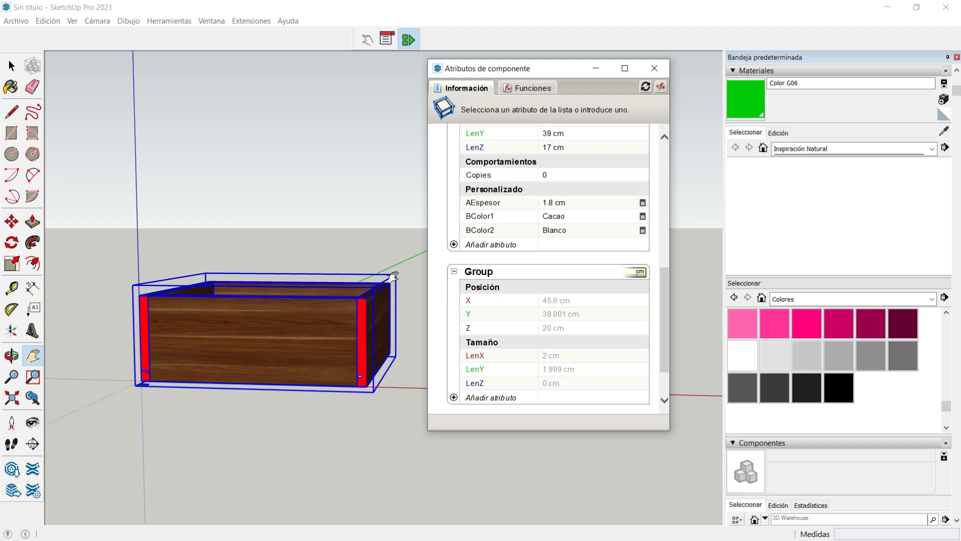
Step: Set the X position of the first Group to the formula =CajoneraBásica!LenX-2
left_click(565, 301)
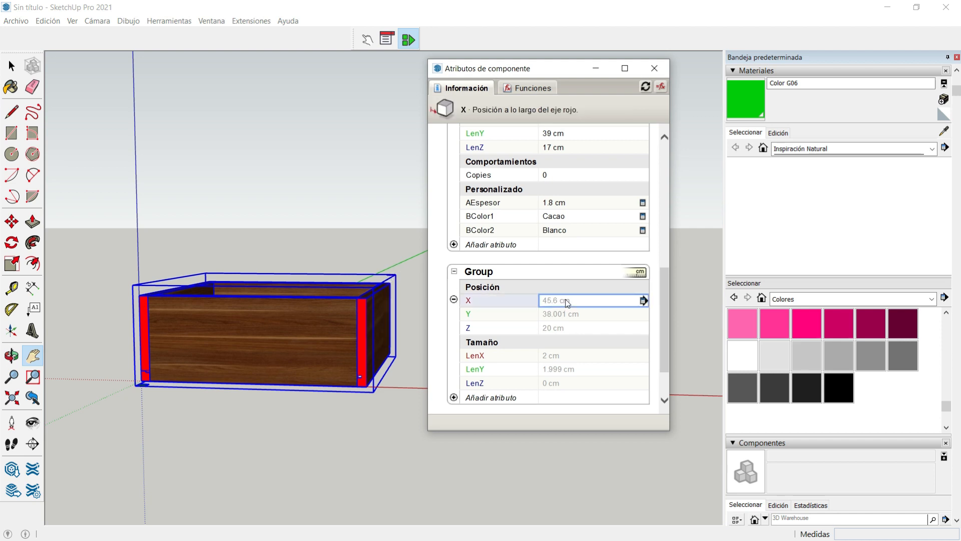
type("=")
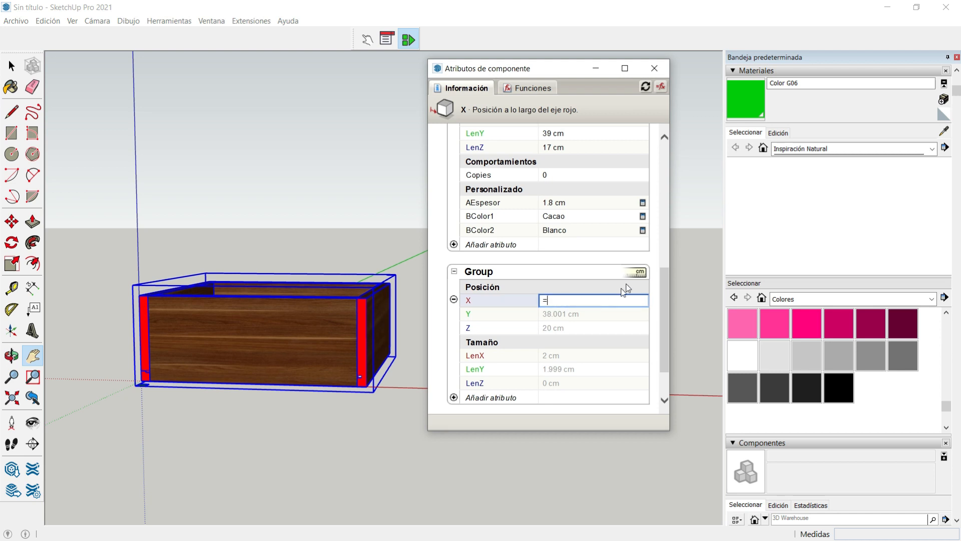
left_click_drag(663, 299, 665, 178)
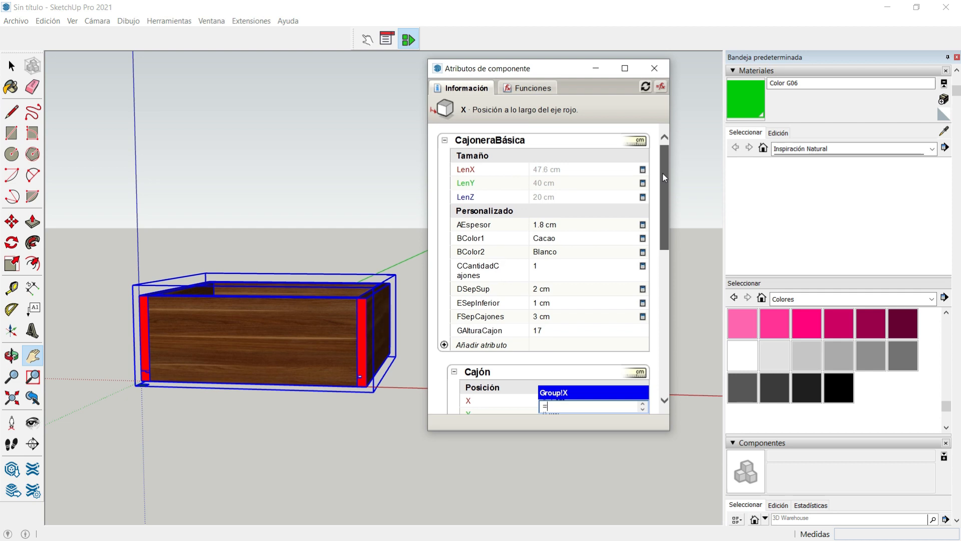
left_click(470, 170)
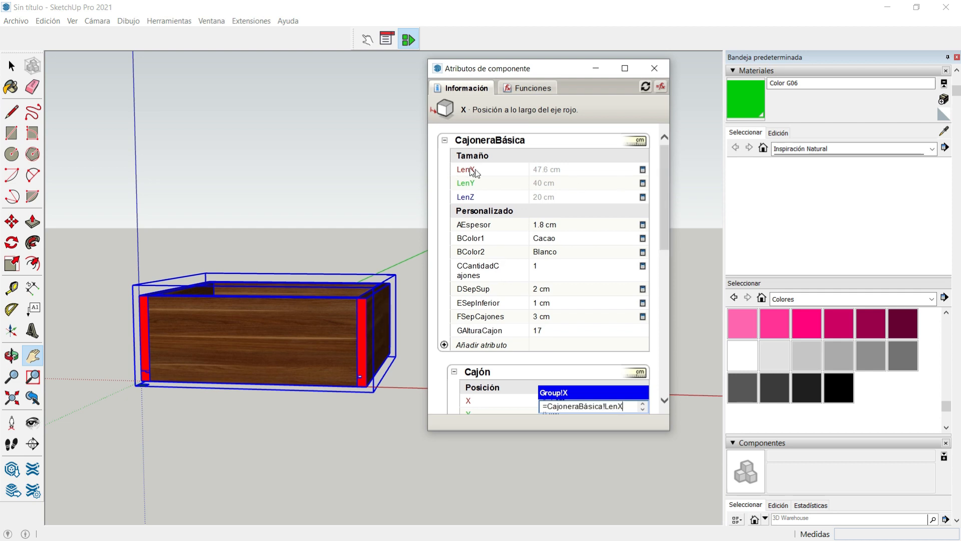
type("-")
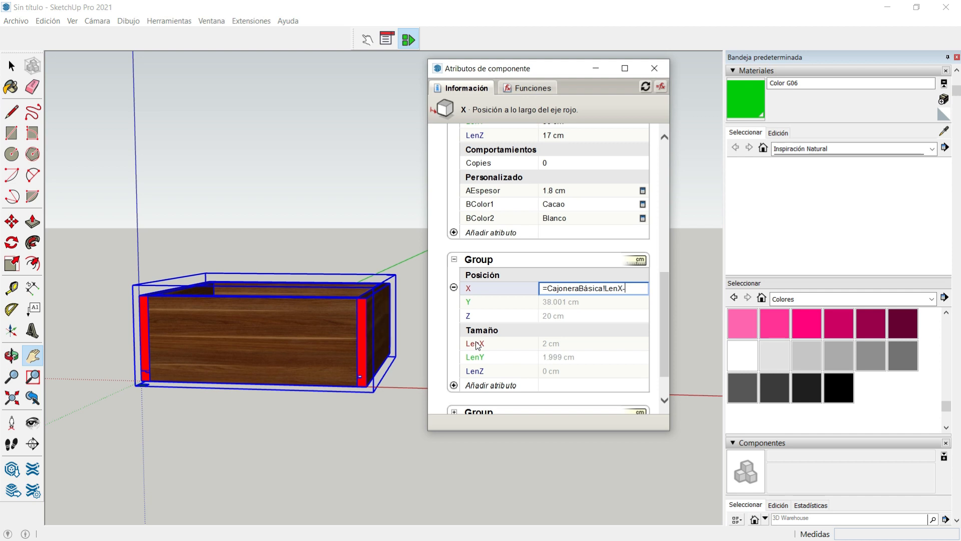
type("2")
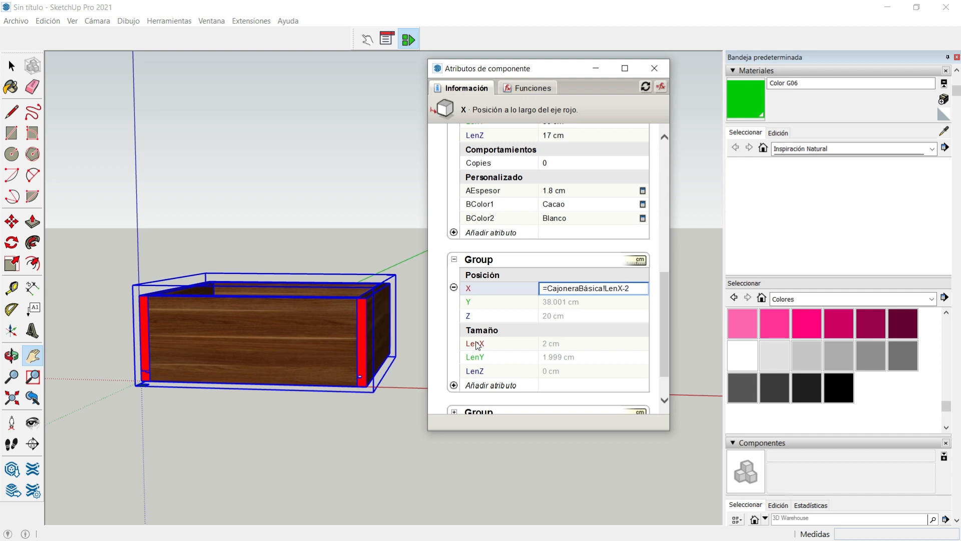
key("Return")
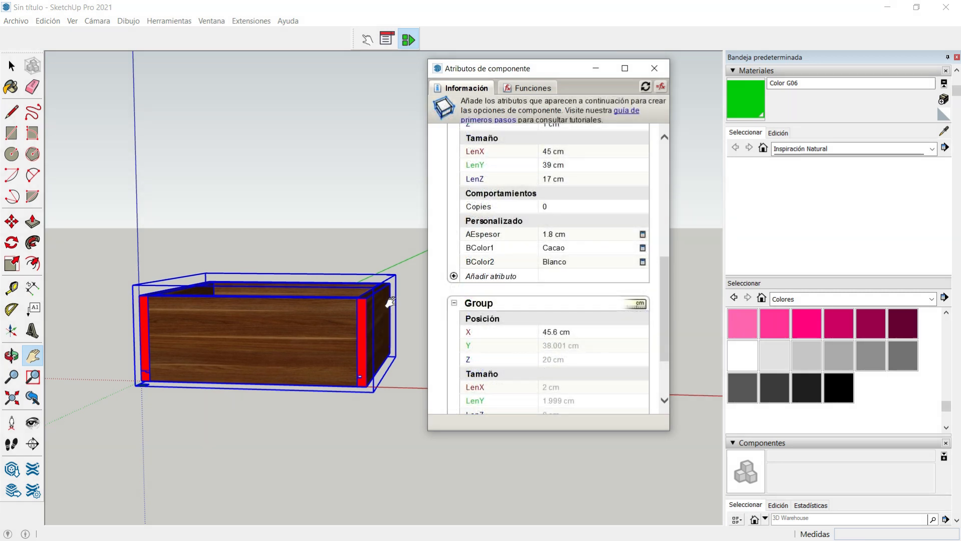
Step: Examine the green marker face at the upper rear corner of the drawer's bounding box up close
left_click(11, 356)
left_click_drag(380, 304, 258, 344)
left_click(33, 356)
scroll(304, 324, "up", 1)
scroll(307, 325, "up", 2)
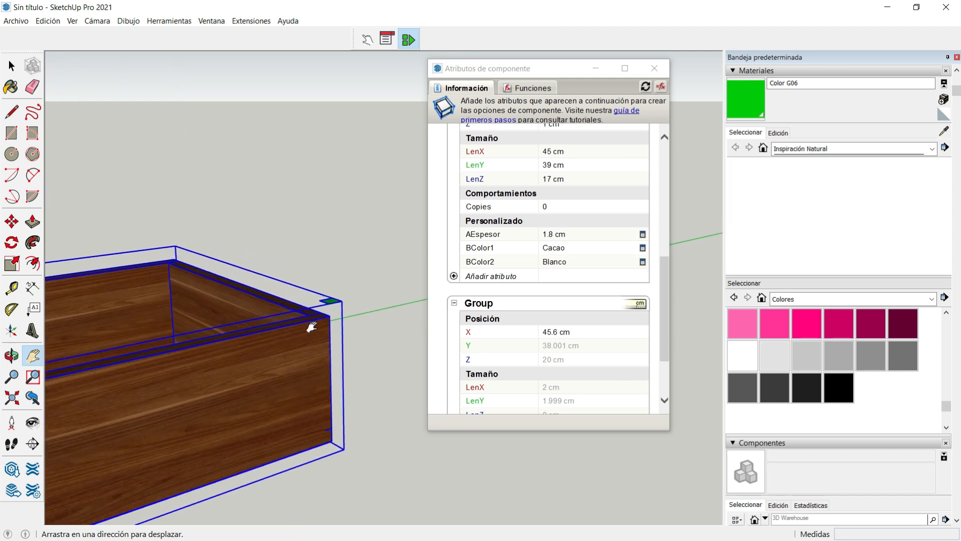
scroll(365, 314, "up", 2)
left_click_drag(372, 309, 350, 356)
scroll(351, 356, "up", 2)
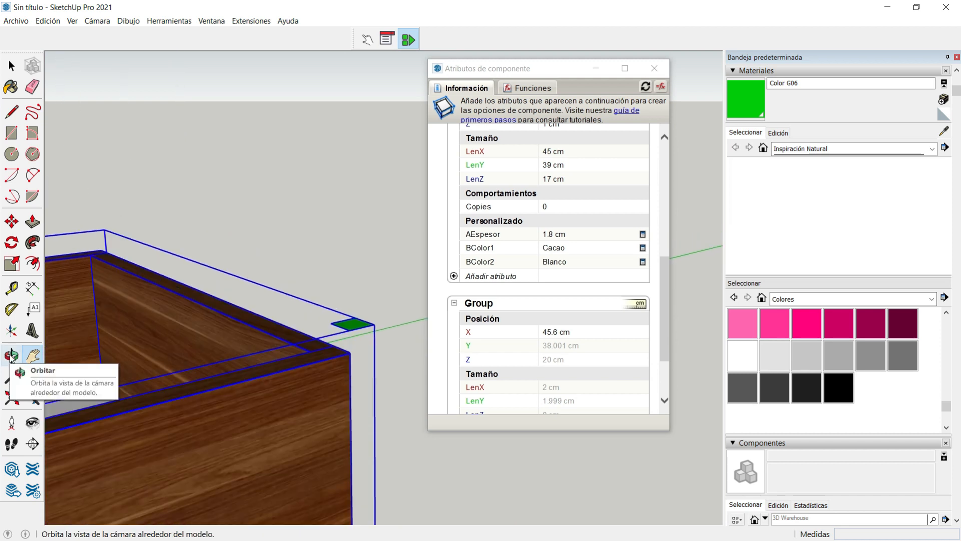
Step: Set the Y position of the first Group to the formula =CajoneraBásica!LenY-2
left_click(566, 346)
type("=")
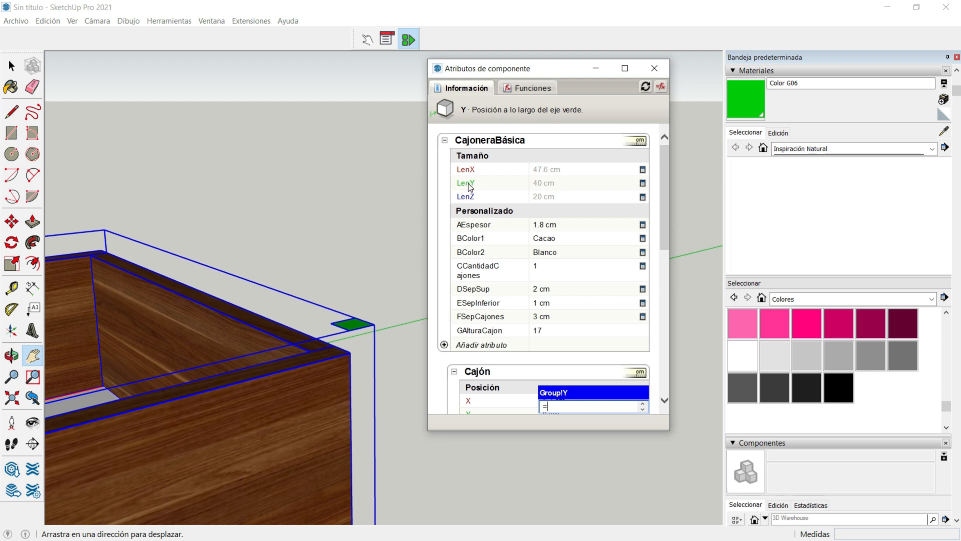
left_click(470, 187)
scroll(538, 349, "down", 5)
scroll(539, 349, "down", 2)
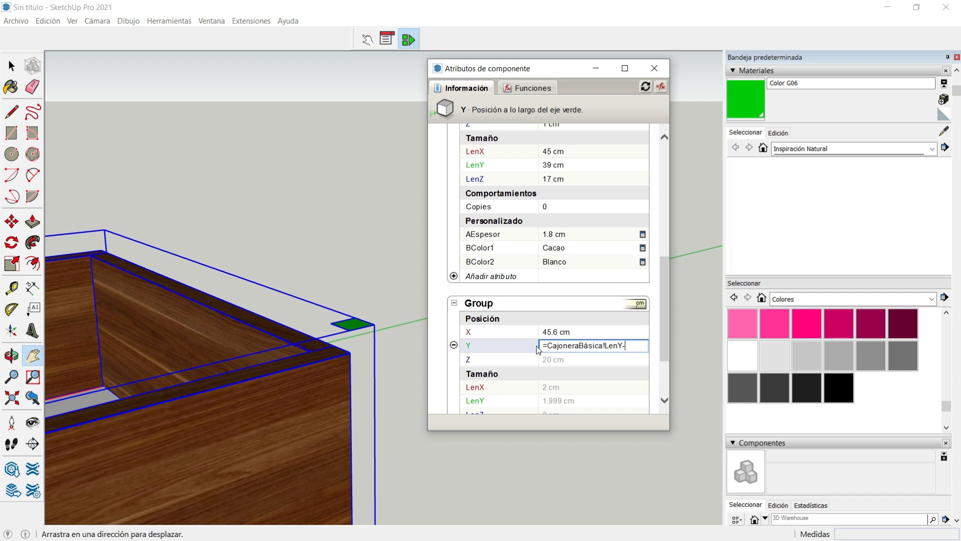
type("2")
key("Return")
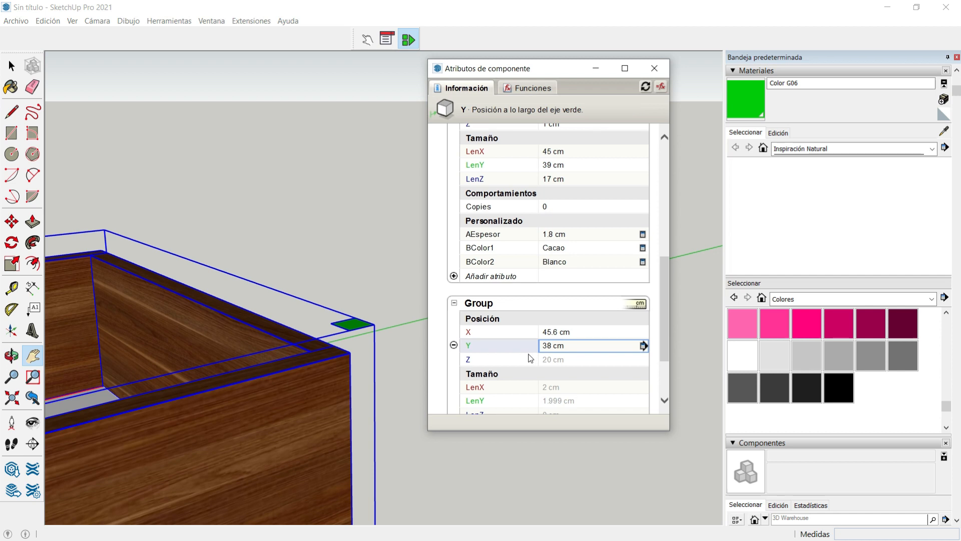
Step: Set the Z position of the first Group to the formula =CajoneraBásica!LenZ
scroll(530, 357, "down", 1)
scroll(333, 391, "down", 2)
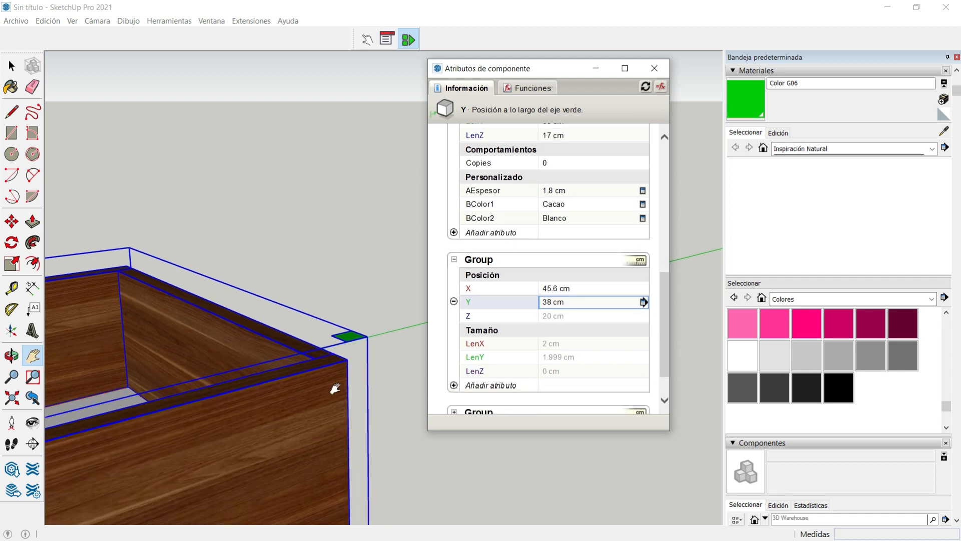
left_click_drag(305, 408, 316, 330)
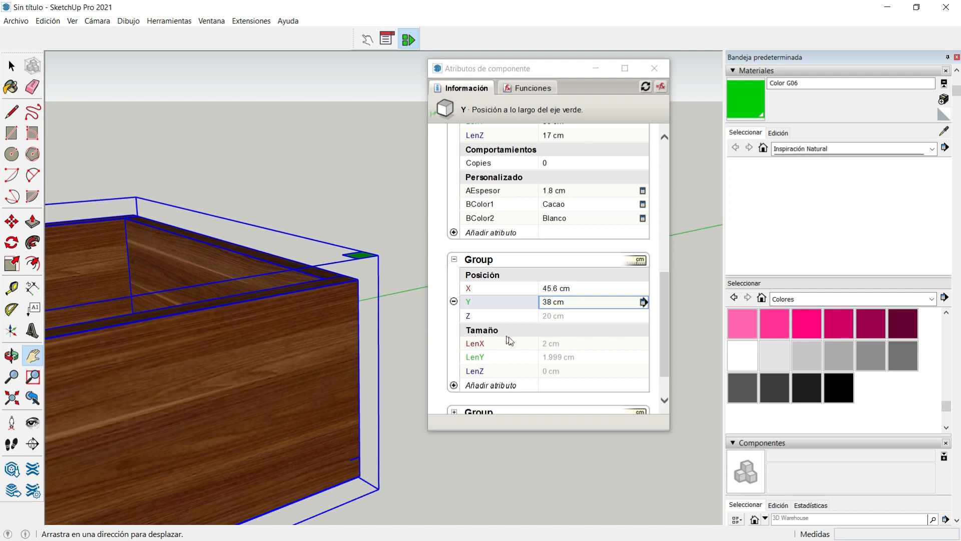
left_click(556, 322)
type("=")
scroll(556, 320, "up", 6)
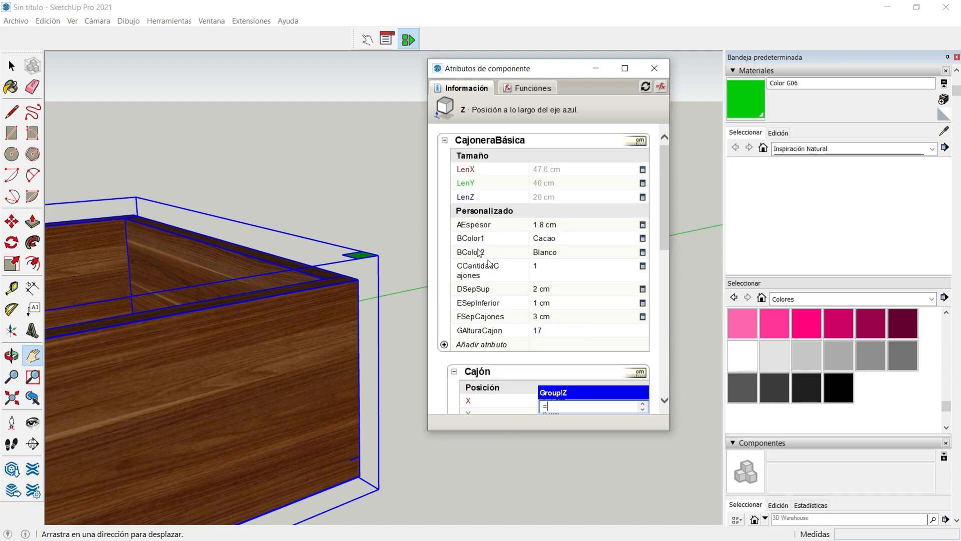
left_click(466, 200)
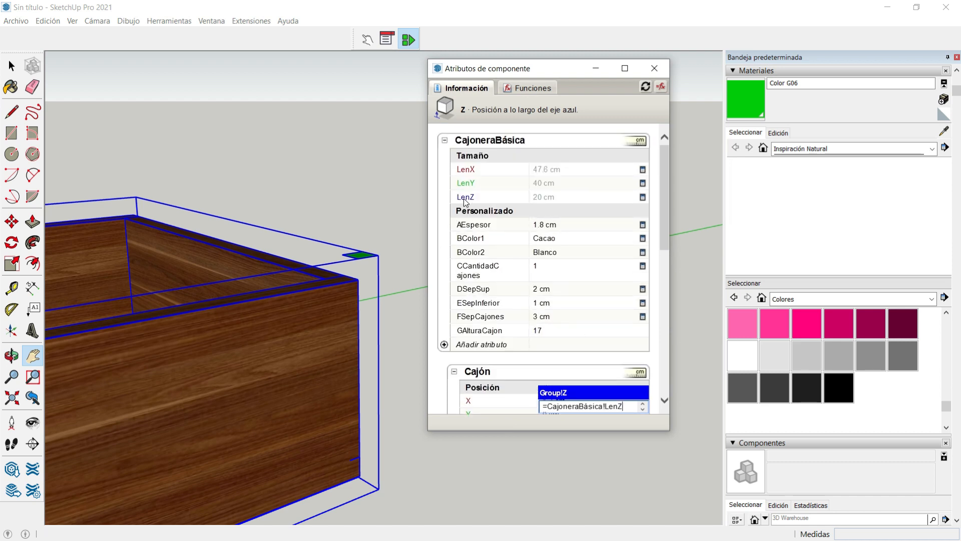
key("Return")
Step: Fix the first Group's size with formulas giving LenX 2 cm, LenY 2 cm and LenZ 0 cm
scroll(457, 280, "down", 2)
scroll(476, 282, "down", 2)
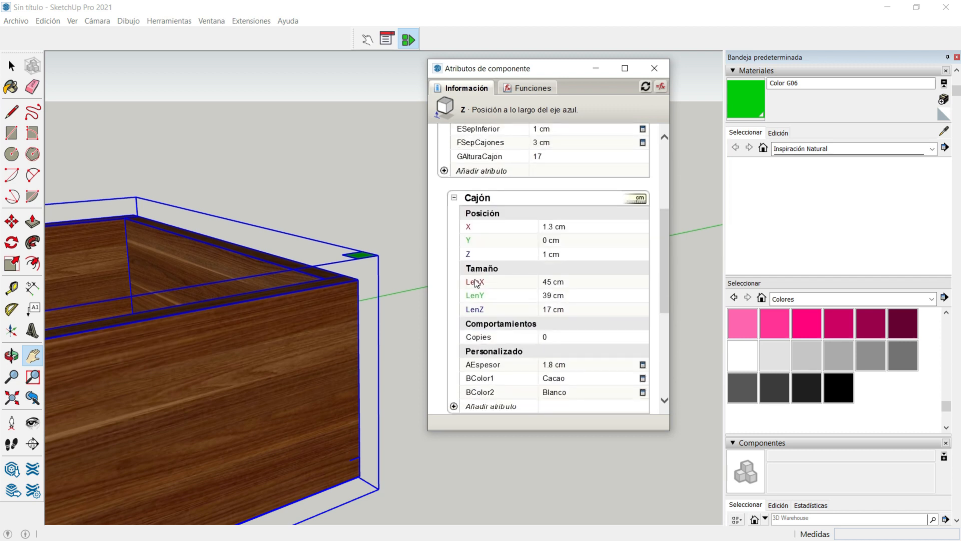
scroll(476, 282, "down", 5)
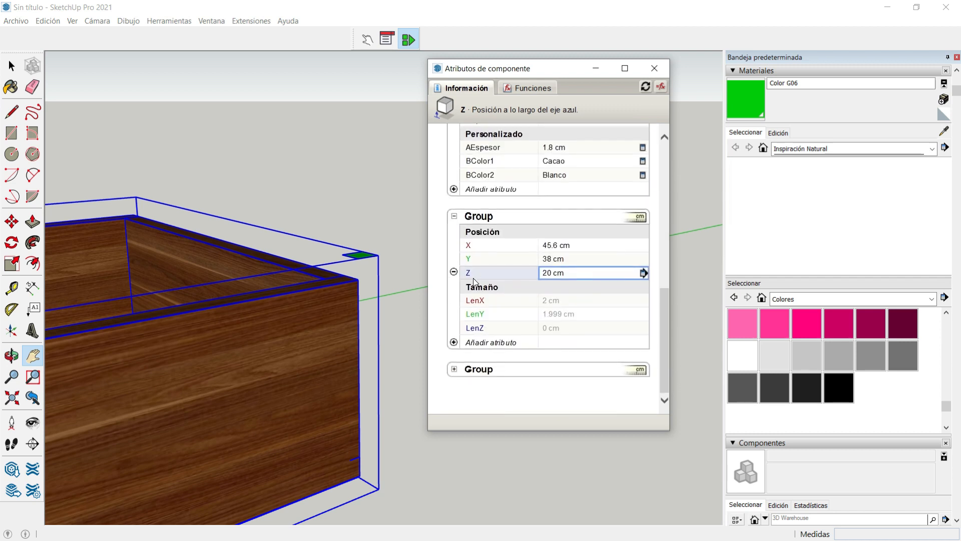
left_click(567, 302)
type("=2")
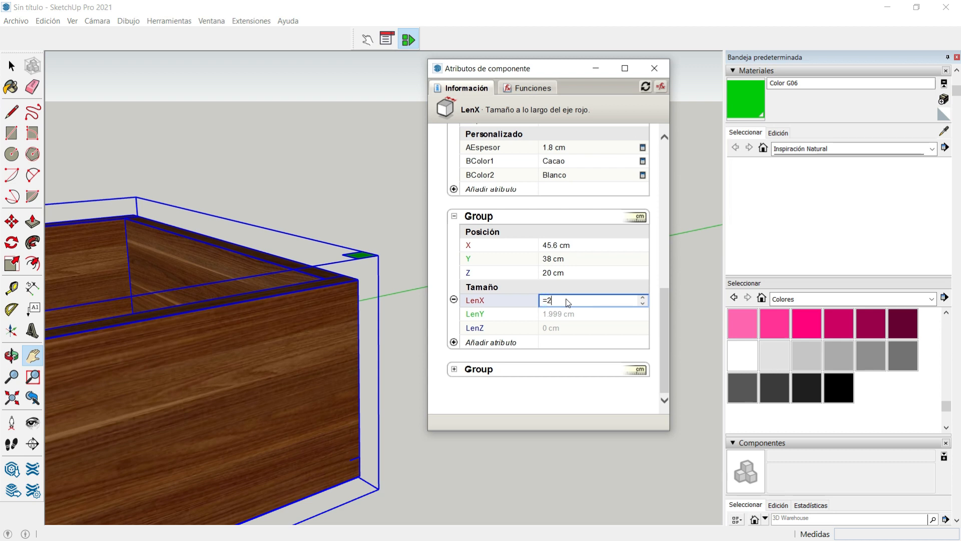
key("Return")
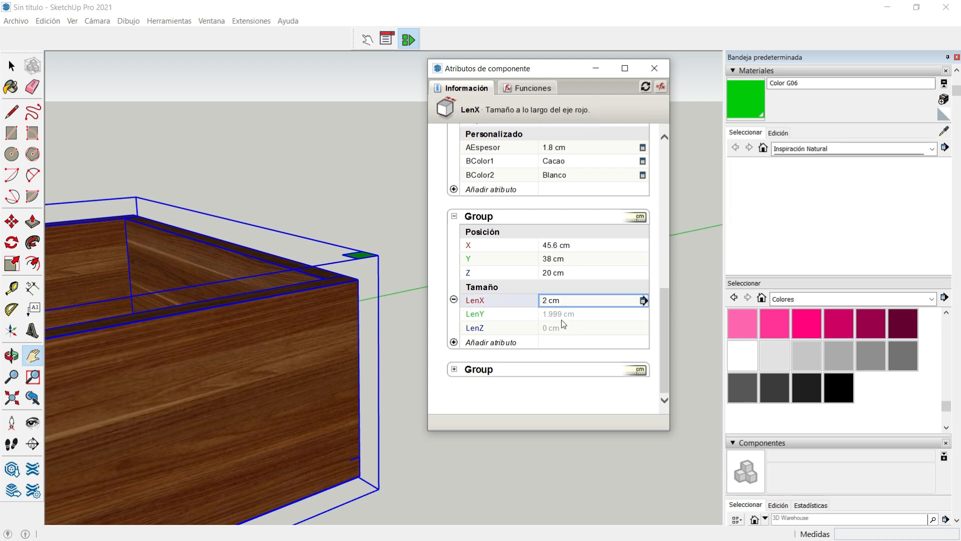
left_click(561, 315)
type("=2")
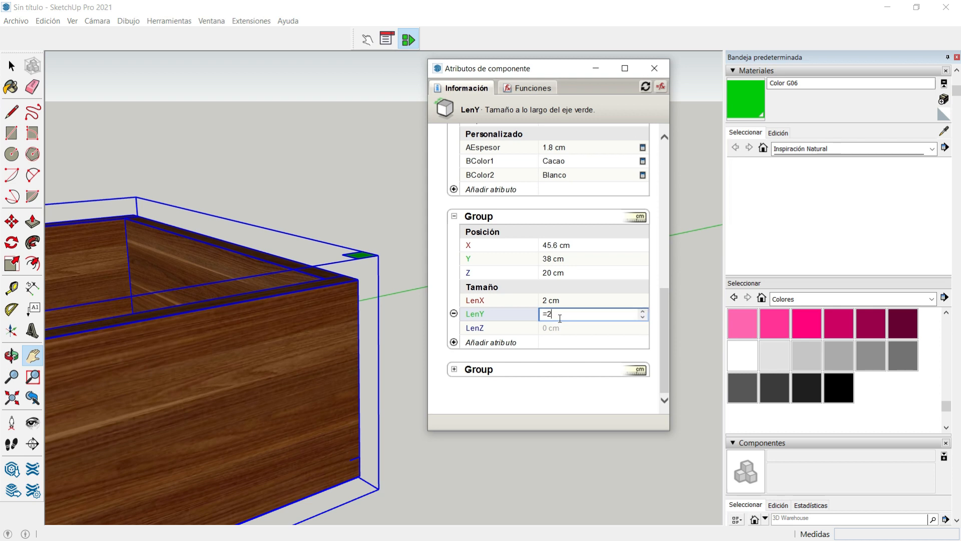
key("Return")
left_click(558, 330)
type("=")
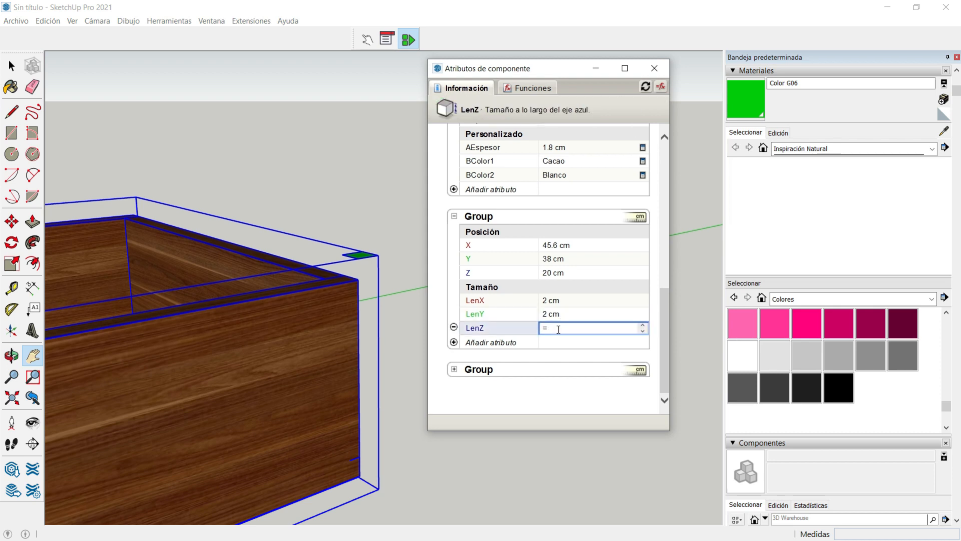
key("Return")
Step: Expand the second Group subcomponent and add all its position (X, Y, Z) and size (LenX, LenY, LenZ) attributes
left_click(455, 369)
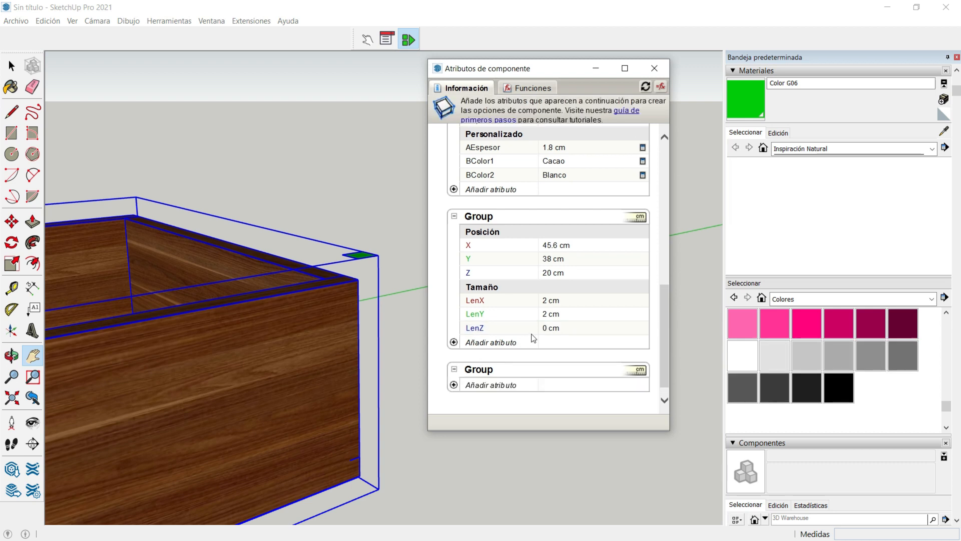
scroll(533, 338, "down", 1)
left_click(454, 370)
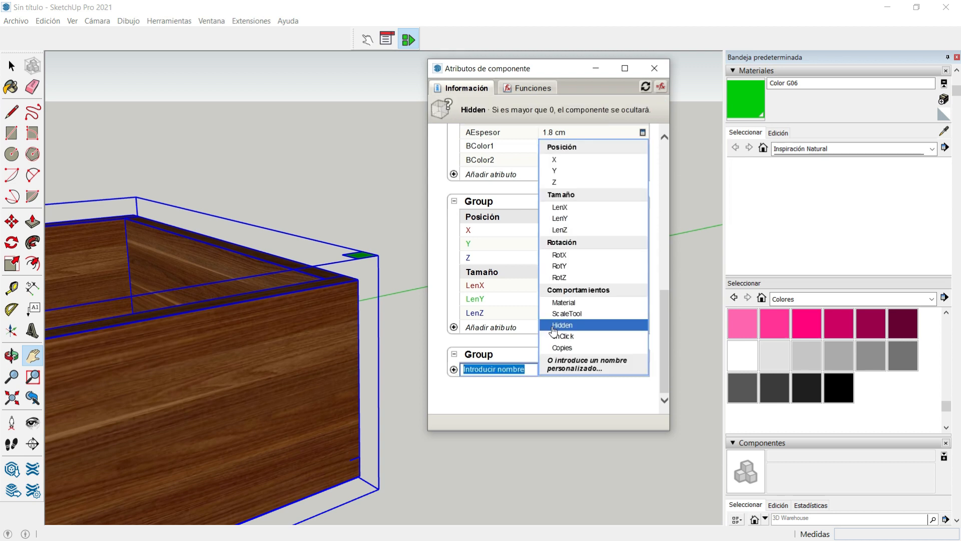
left_click(566, 147)
scroll(549, 243, "down", 3)
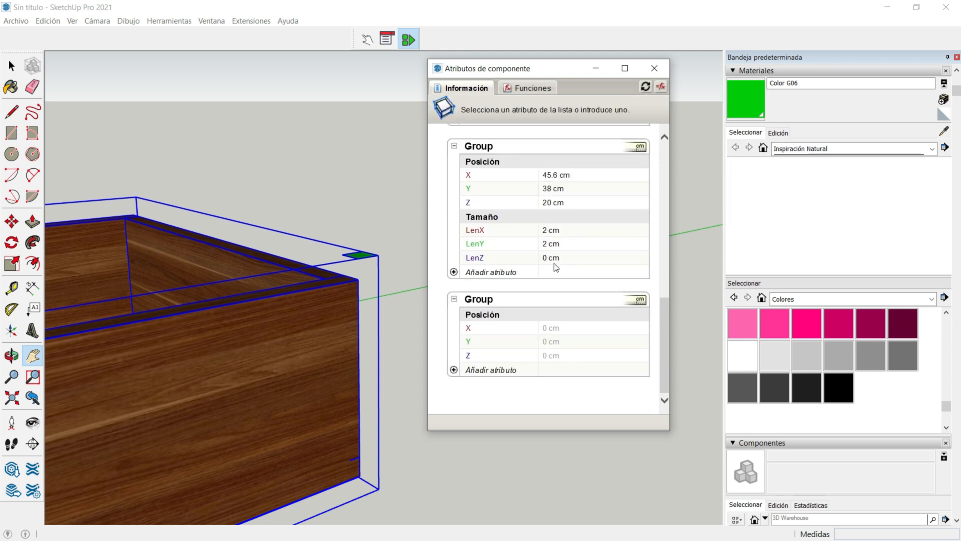
left_click(454, 370)
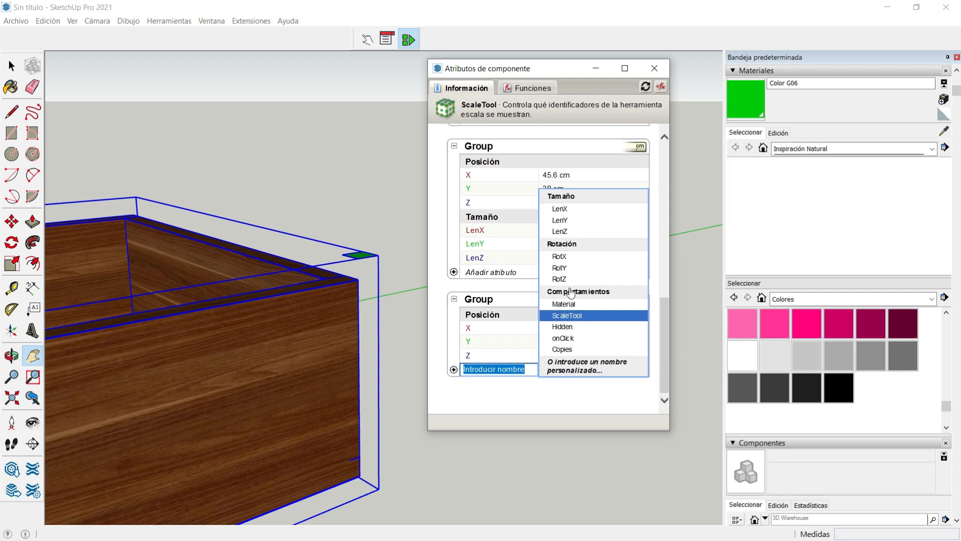
left_click(576, 201)
scroll(568, 290, "down", 3)
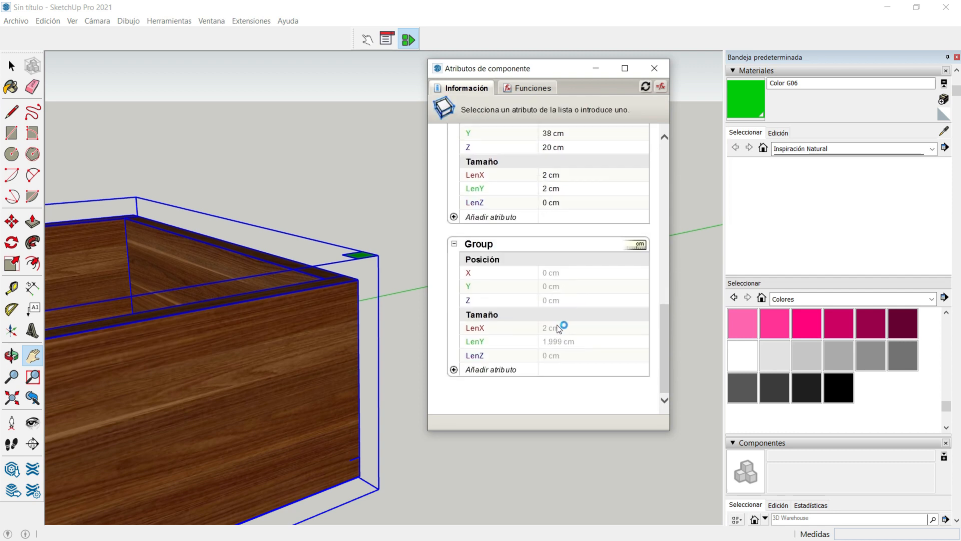
Step: Set the LenX and LenY of the second Group to the formula =2
left_click(566, 330)
type("=2")
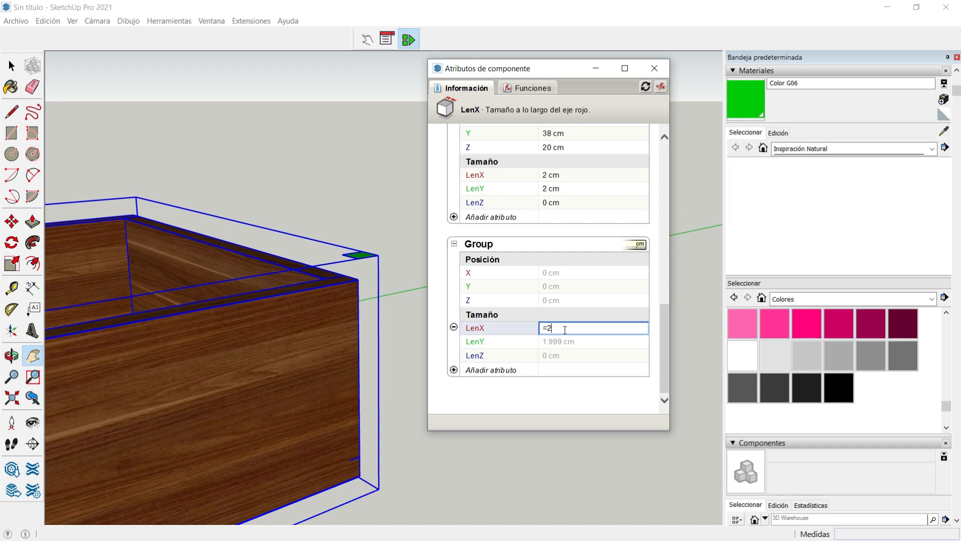
key("Return")
left_click(567, 342)
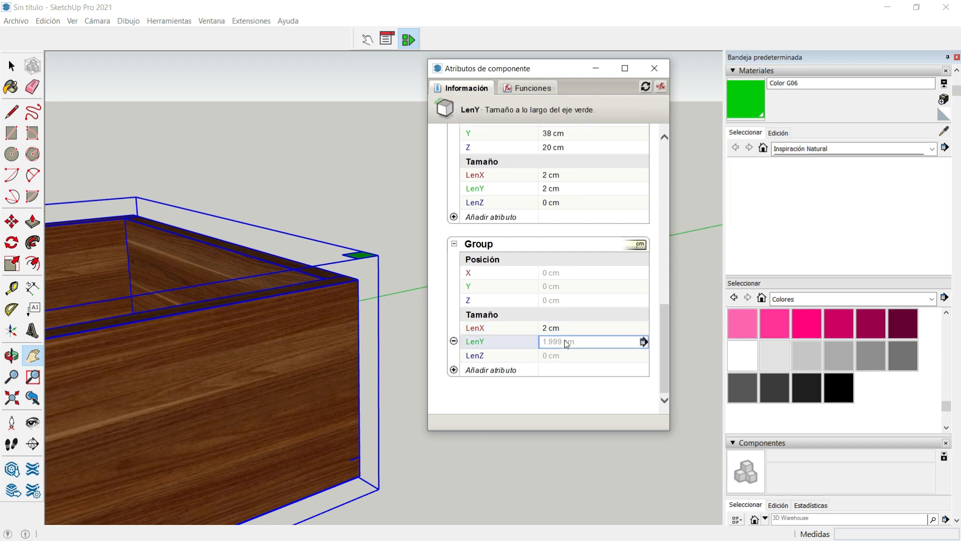
type("=2")
key("Return")
left_click(551, 361)
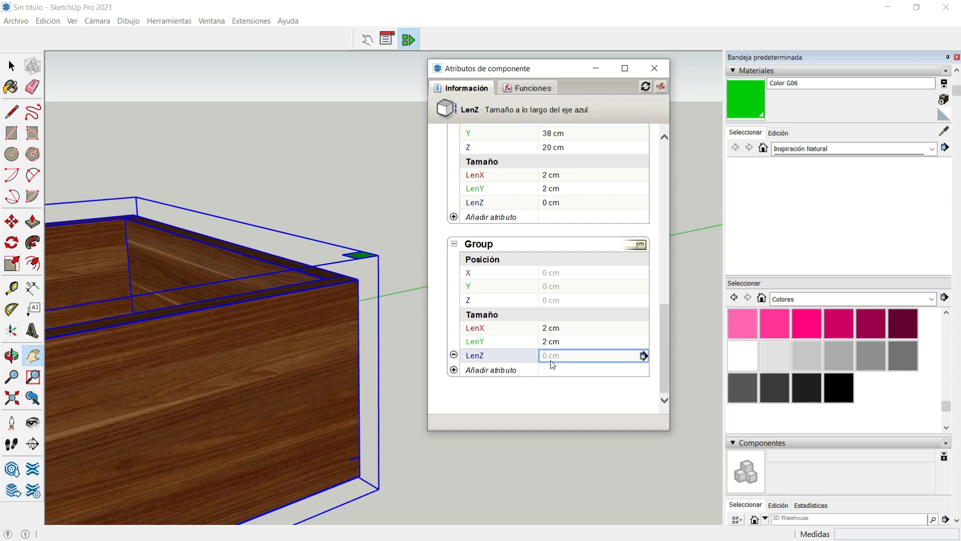
Step: Fix the X, Y and Z position of the second Group at 0 cm with the formula =0
left_click(588, 275)
left_click(568, 273)
left_click_drag(567, 273, 543, 277)
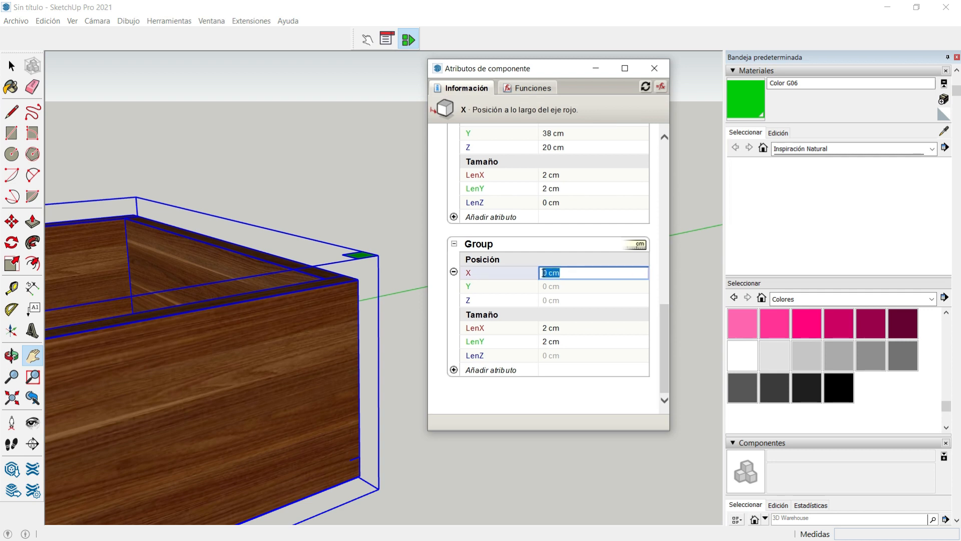
type("-")
key("Return")
left_click(556, 286)
left_click(556, 287)
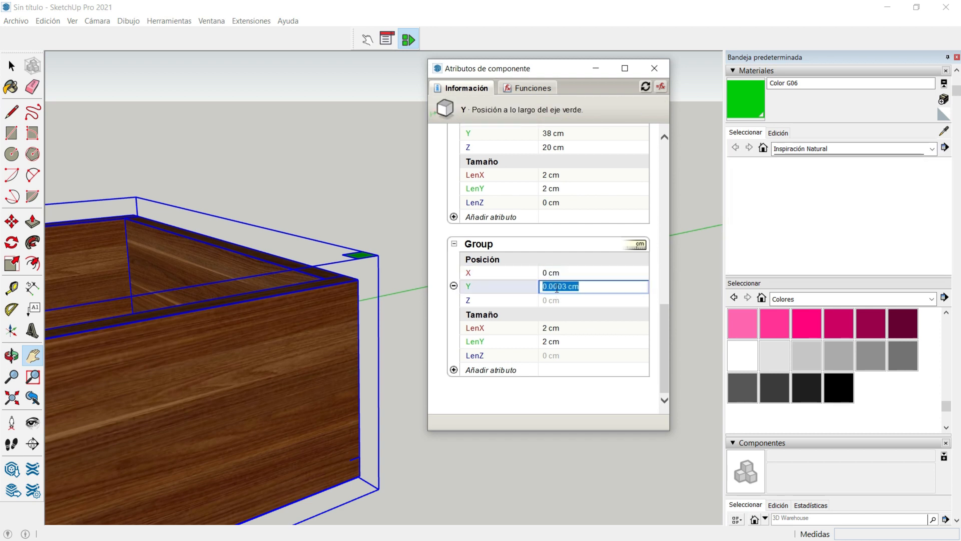
type("=0")
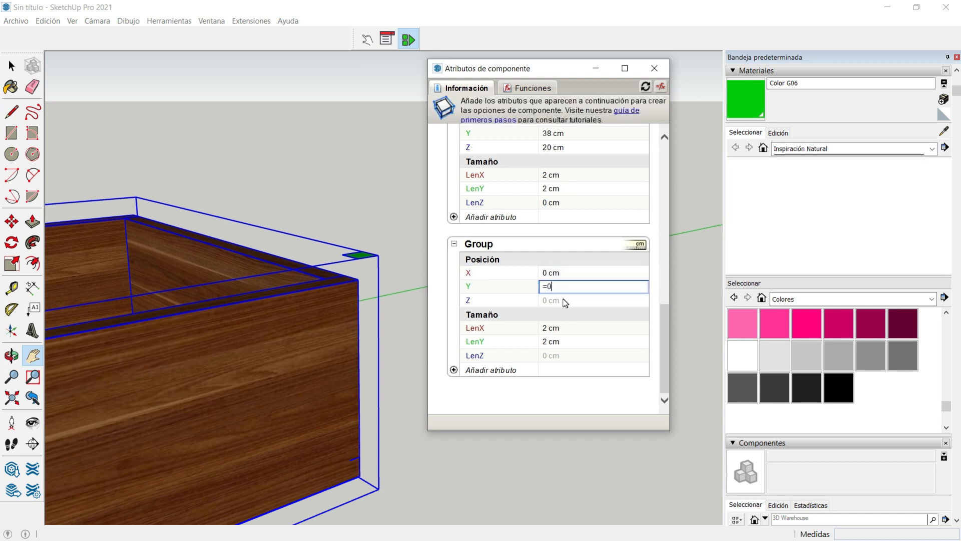
key("Return")
left_click(564, 304)
left_click(565, 304)
type("=")
type("0")
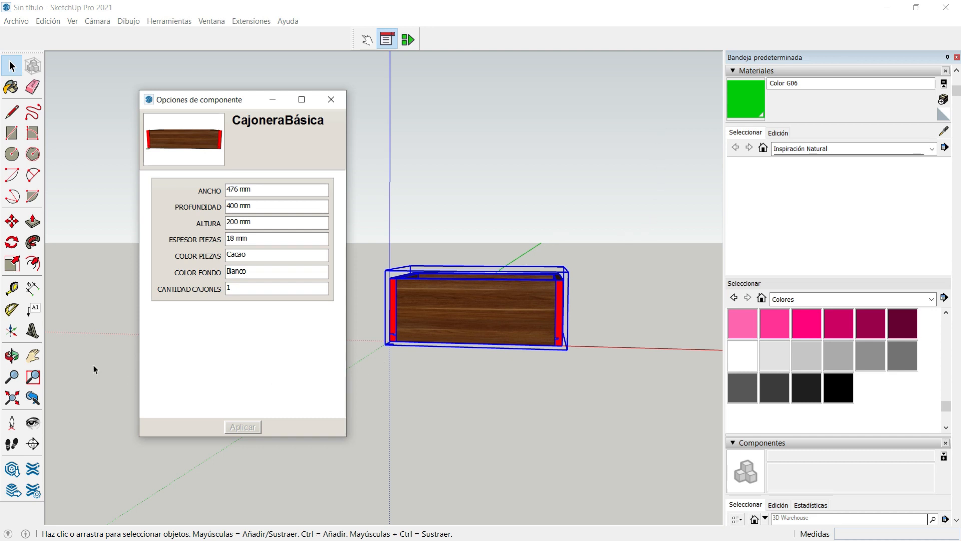
Step: Set ALTURA to 600 mm and CANTIDAD CAJONES to 3 in the CajoneraBásica component options and apply them
left_click(12, 356)
left_click_drag(391, 385, 457, 412)
scroll(395, 340, "up", 2)
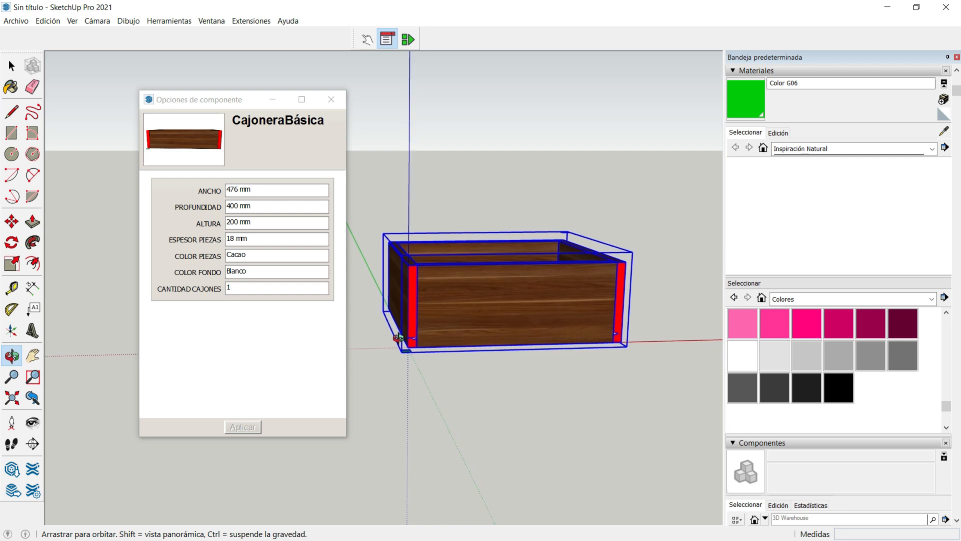
left_click_drag(430, 370, 407, 355)
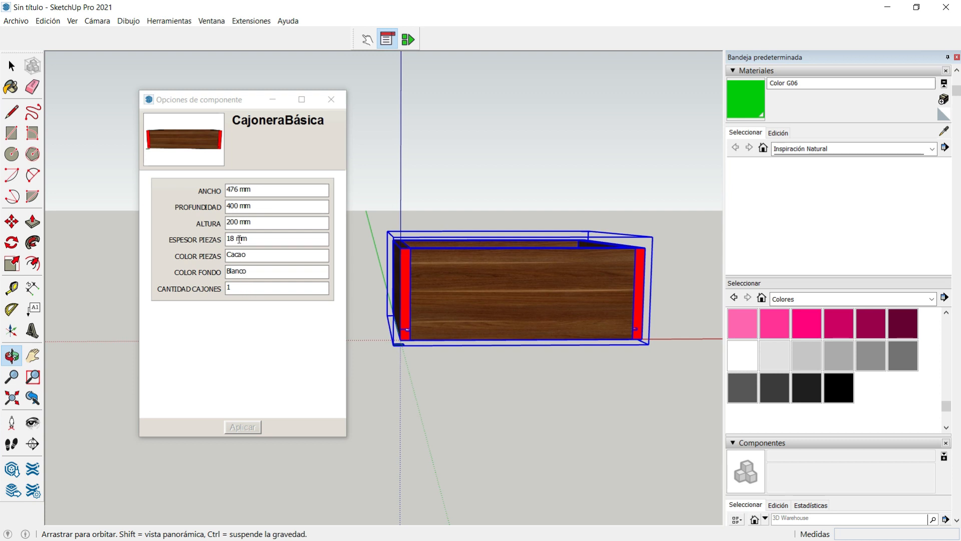
double_click(238, 223)
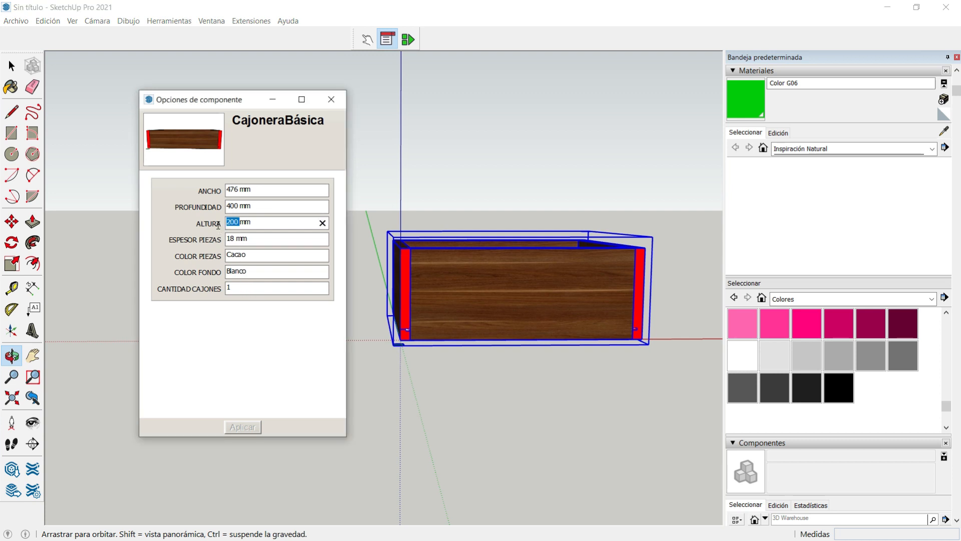
type("6")
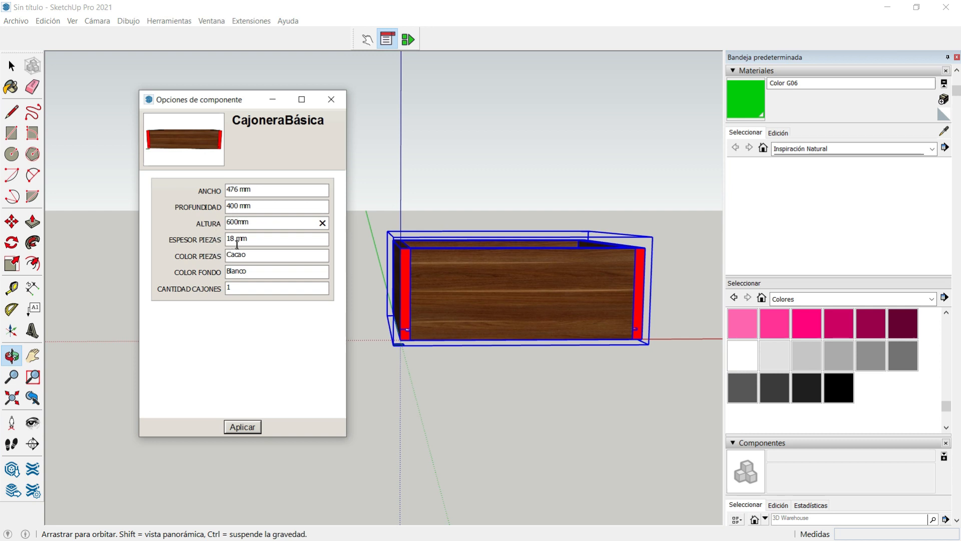
left_click(229, 287)
left_click(248, 427)
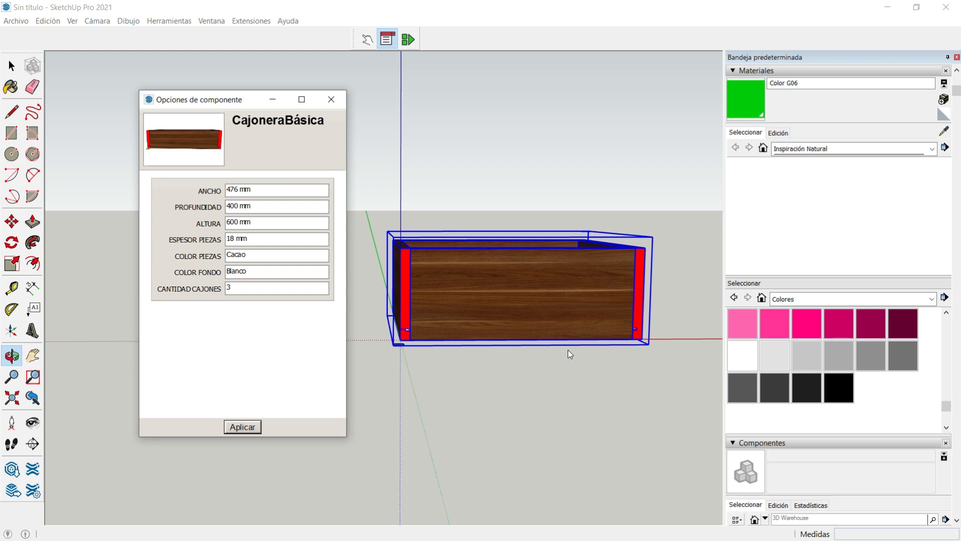
Step: Set the component's ESPESOR PIEZAS to 15 mm and apply the change
scroll(489, 350, "down", 2)
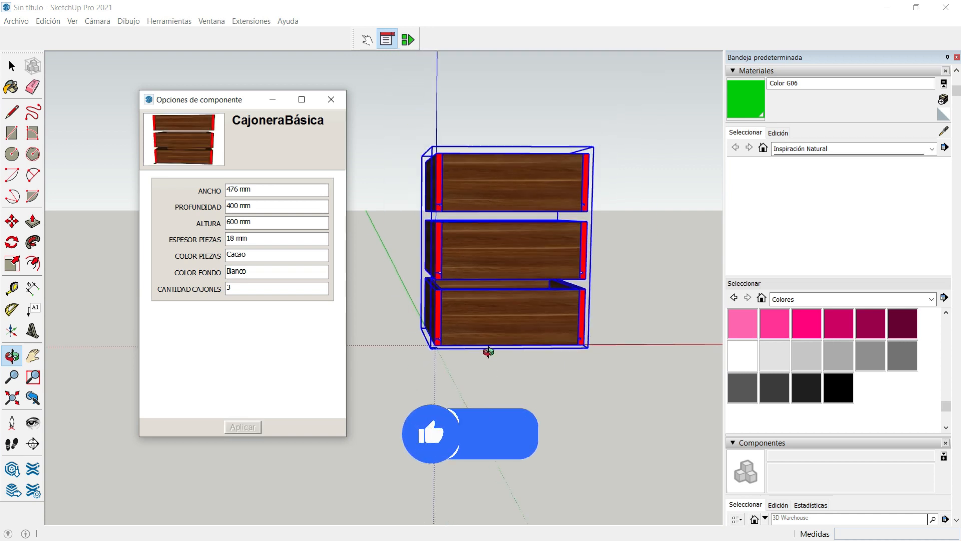
left_click_drag(530, 315, 502, 342)
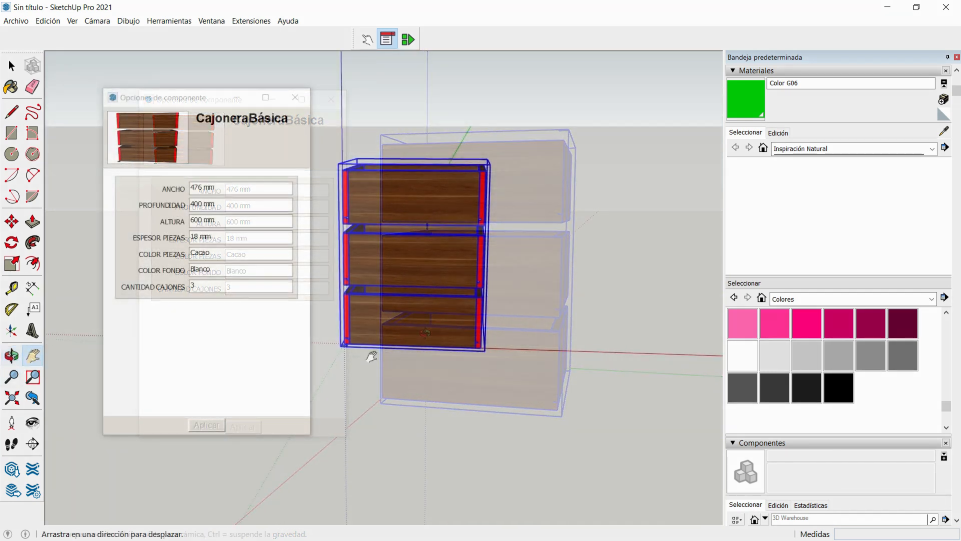
left_click_drag(377, 352, 435, 369)
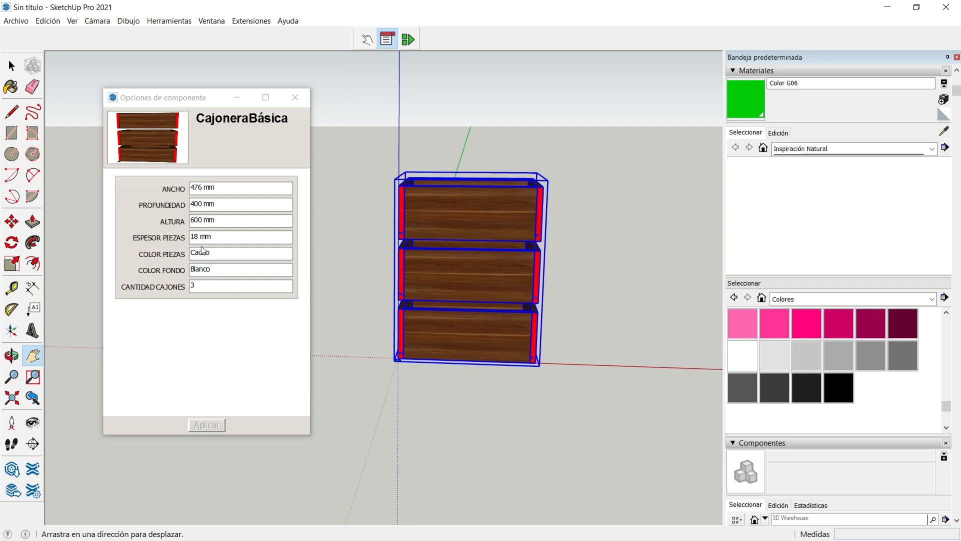
double_click(190, 238)
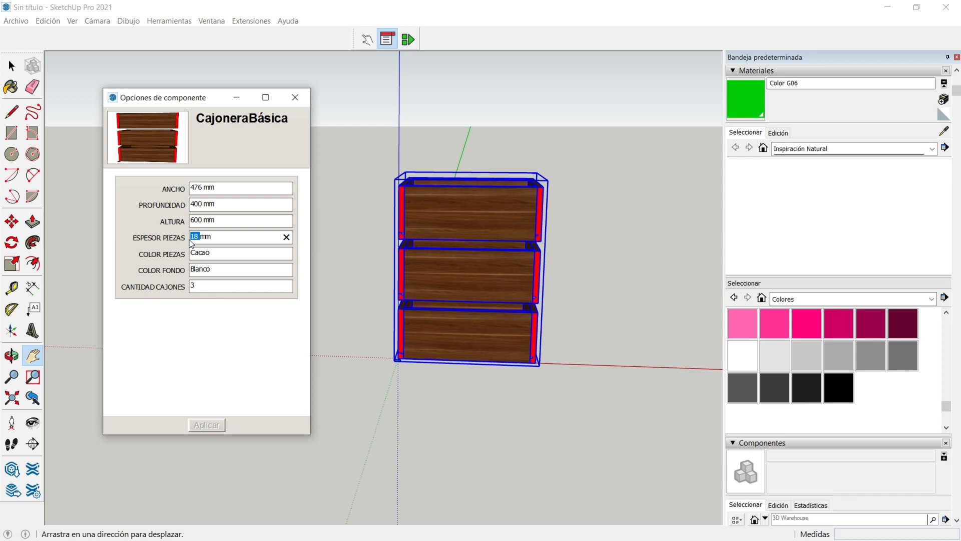
type("1")
left_click(215, 425)
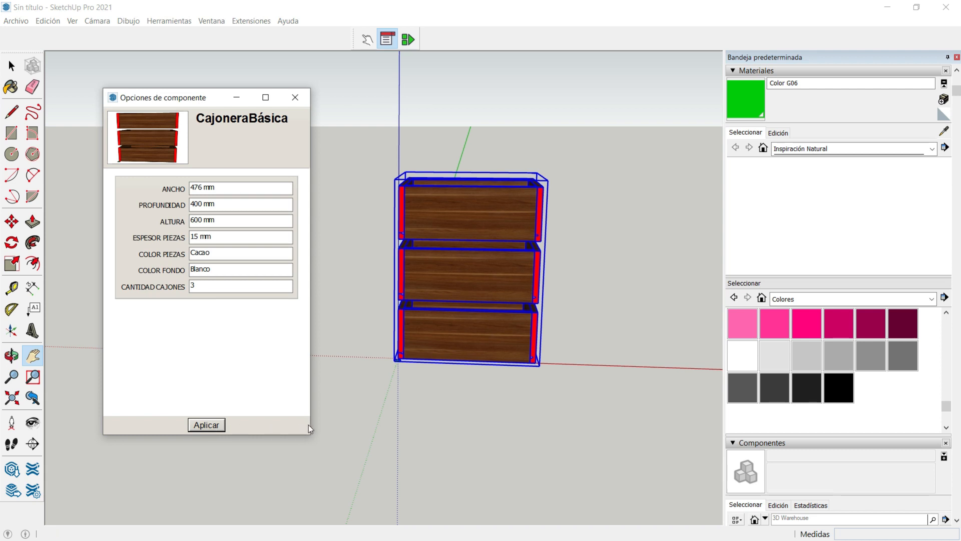
Step: Check the panel thickness of the upper drawer with the Tape Measure and examine the three-drawer unit from several sides
left_click(12, 355)
left_click_drag(450, 223, 480, 269)
scroll(540, 217, "up", 6)
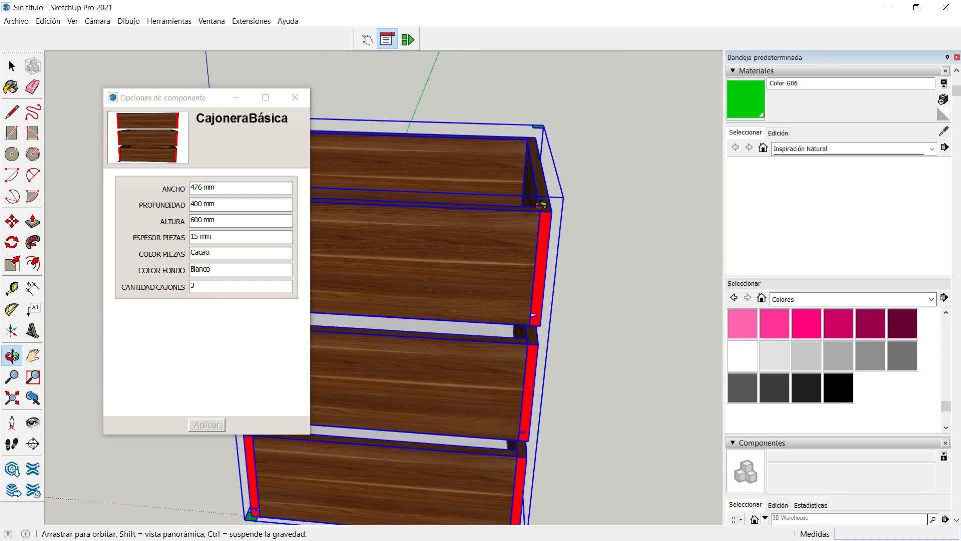
left_click_drag(541, 218, 495, 310)
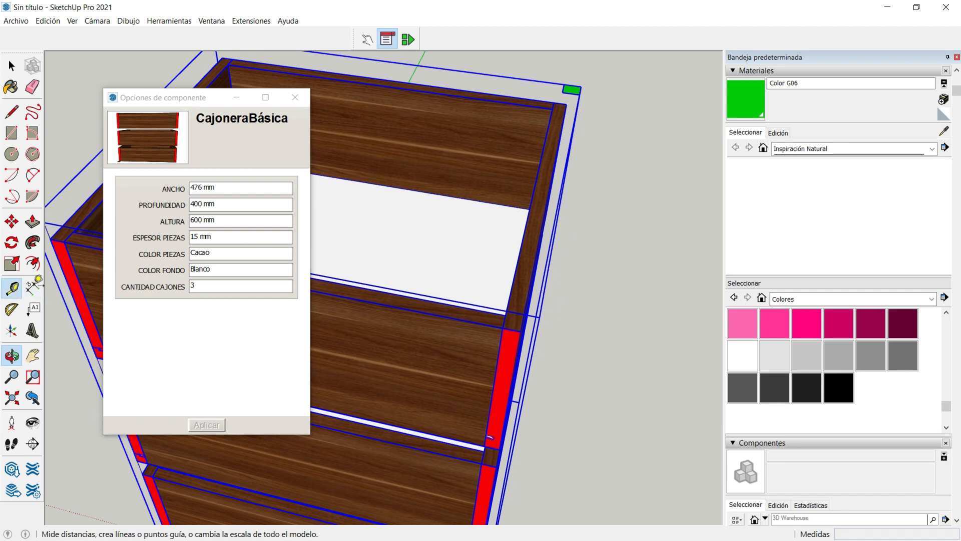
left_click(12, 288)
left_click(515, 274)
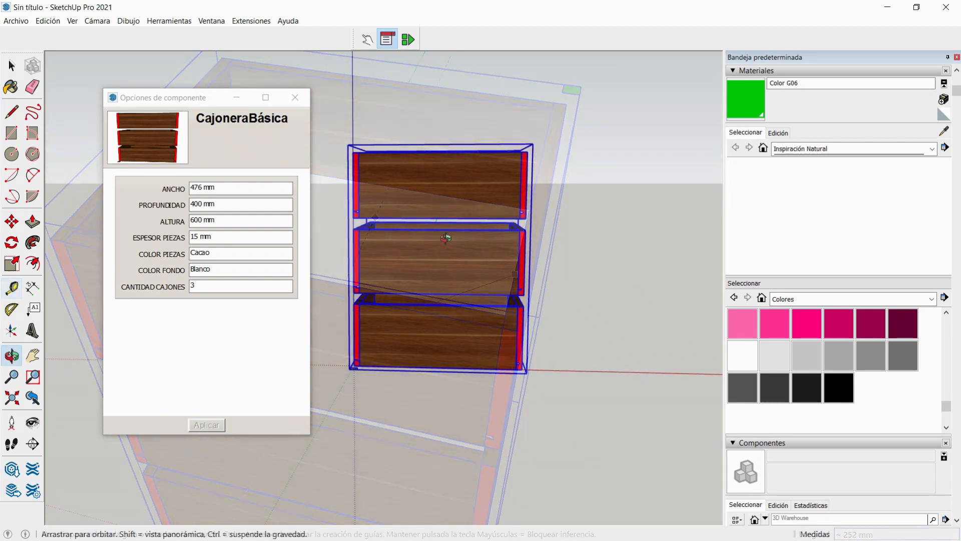
left_click_drag(468, 170, 392, 310)
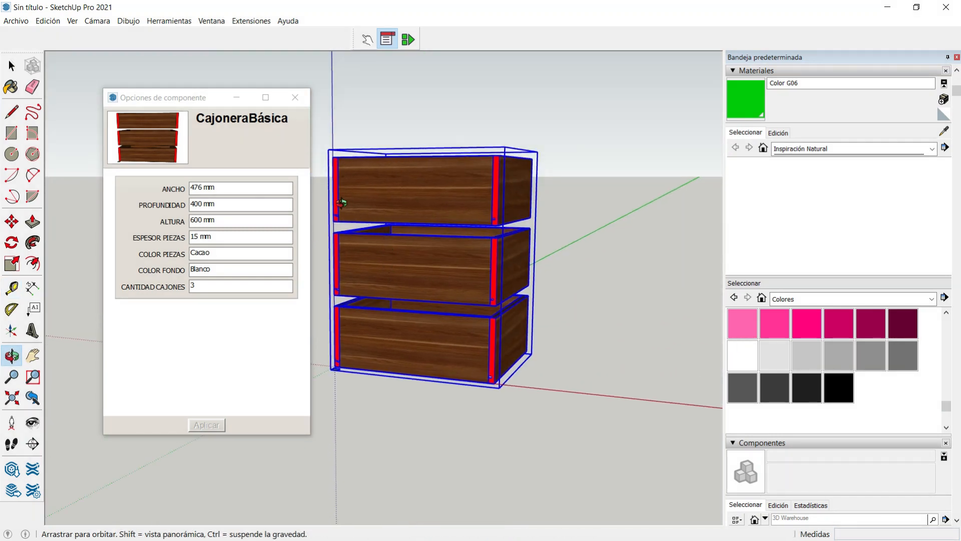
left_click_drag(403, 233, 490, 254)
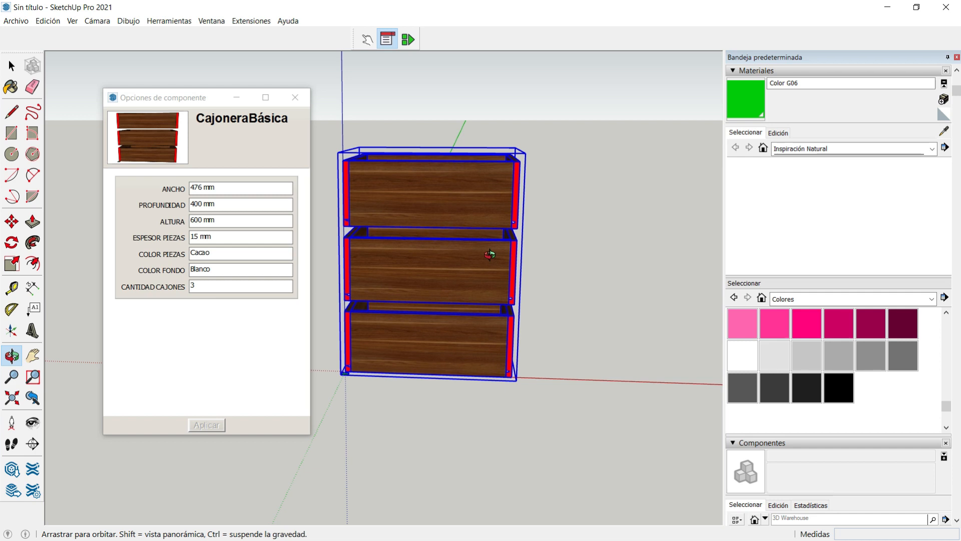
Step: Save the model as a SketchUp file named CajoneraBásica
left_click(17, 21)
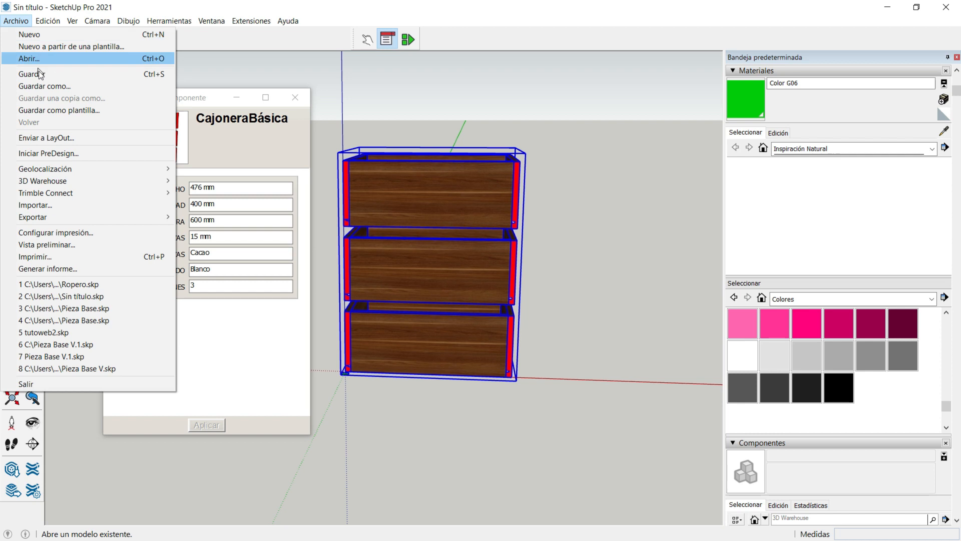
left_click(42, 87)
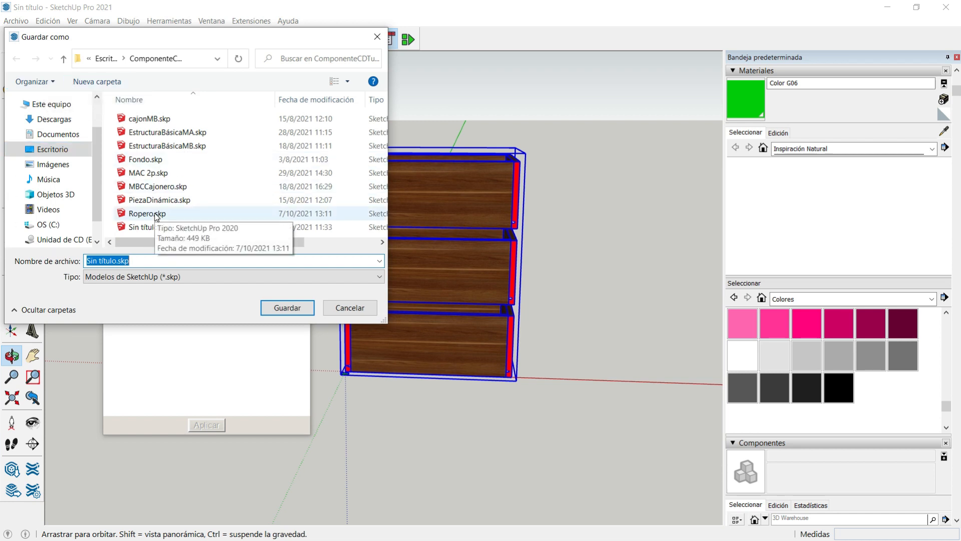
type("Cajone")
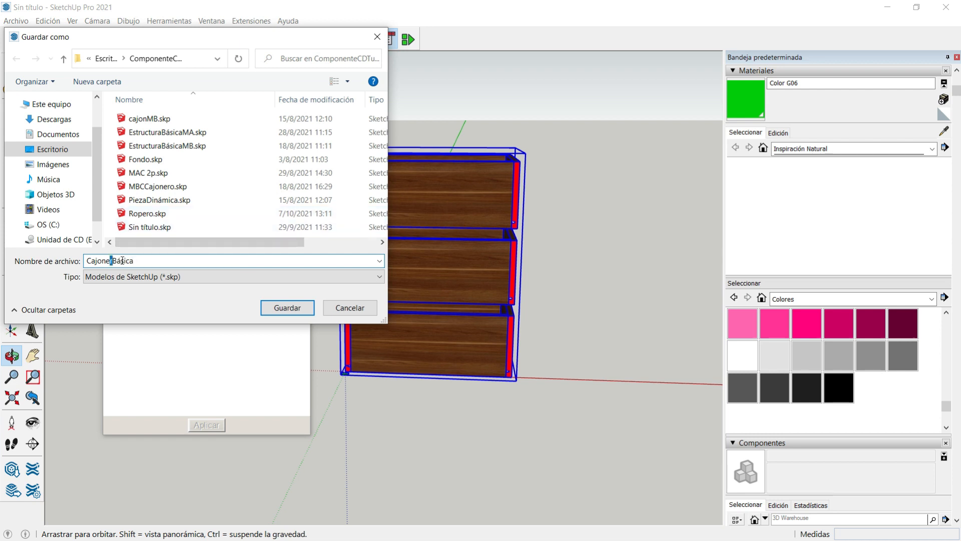
type("ra")
left_click(293, 308)
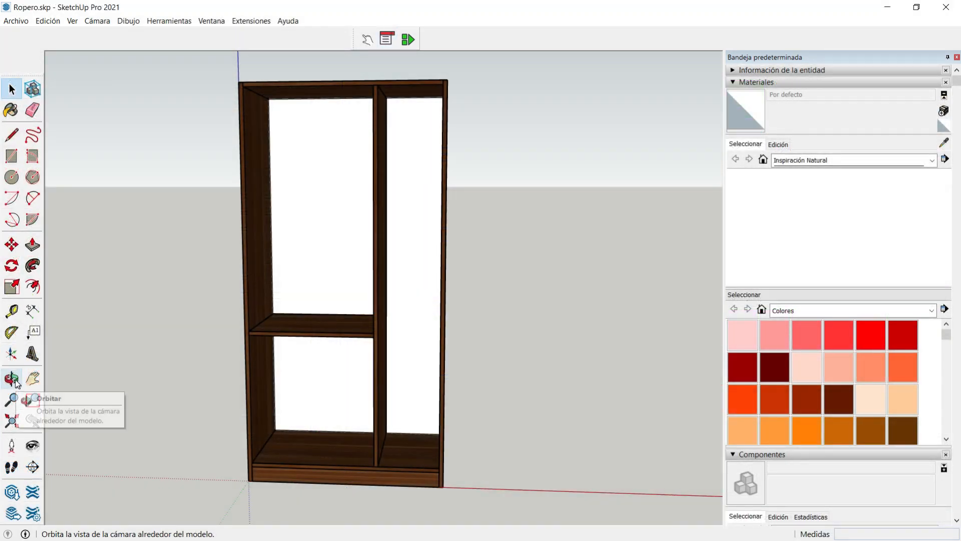
Step: In the Ropero.skp wardrobe model, list the components contained in the model and look through them
left_click(12, 378)
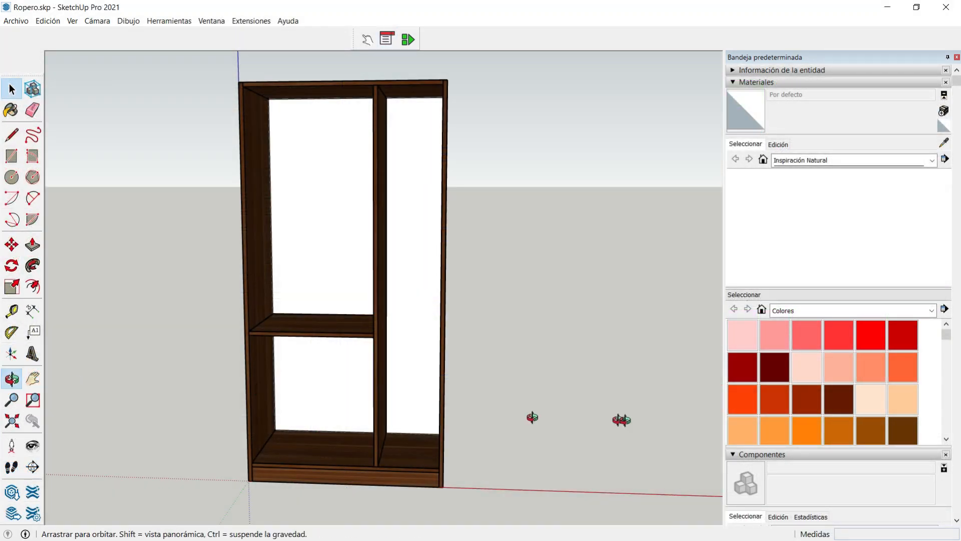
left_click_drag(608, 419, 554, 412)
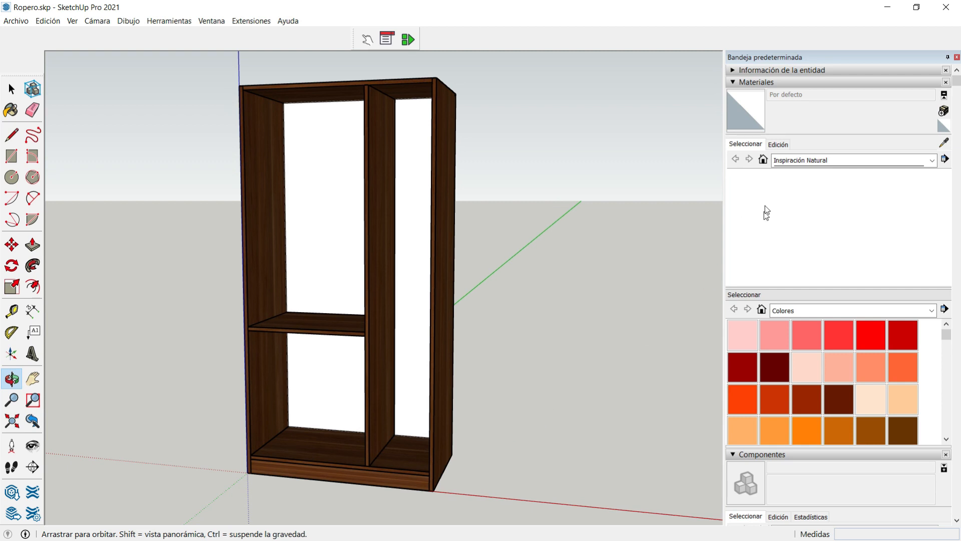
scroll(772, 208, "down", 5)
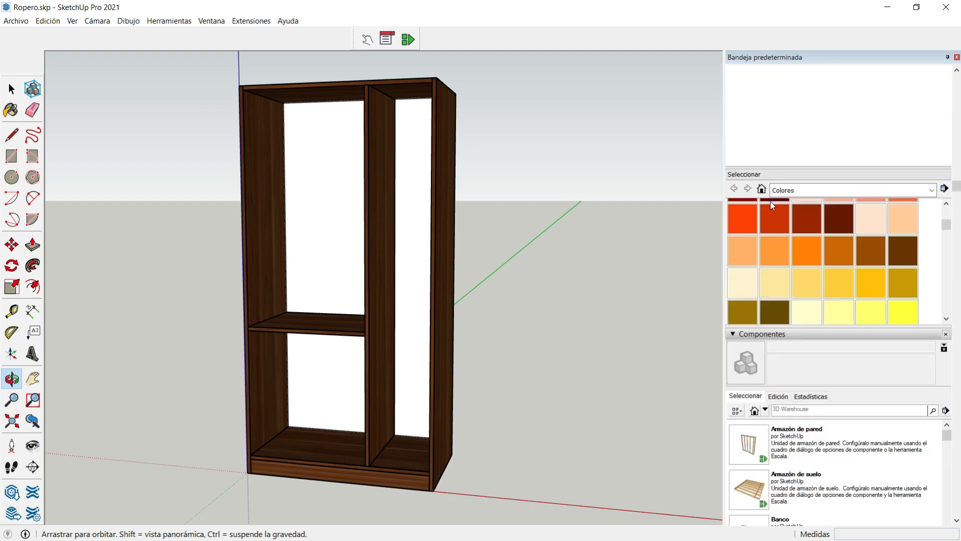
scroll(773, 205, "down", 3)
scroll(846, 354, "down", 5)
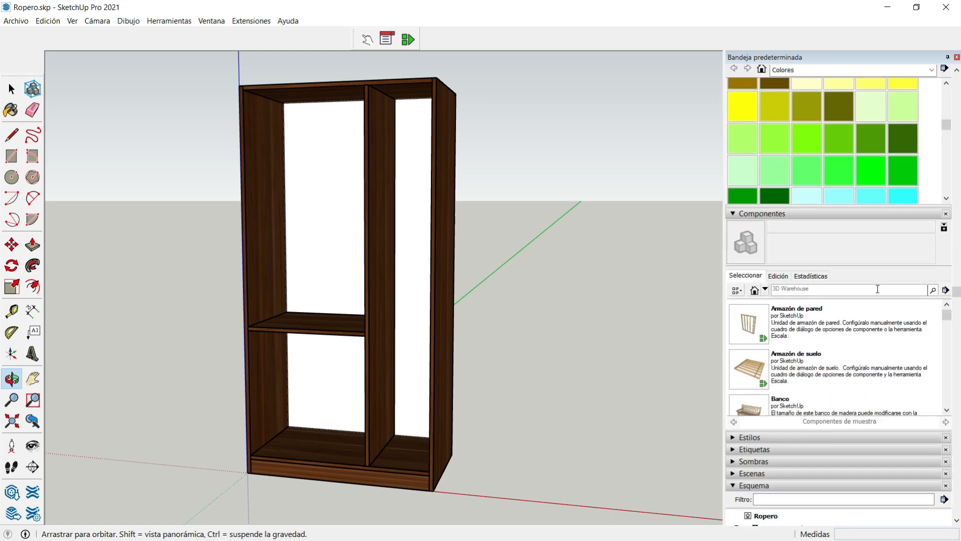
left_click(765, 289)
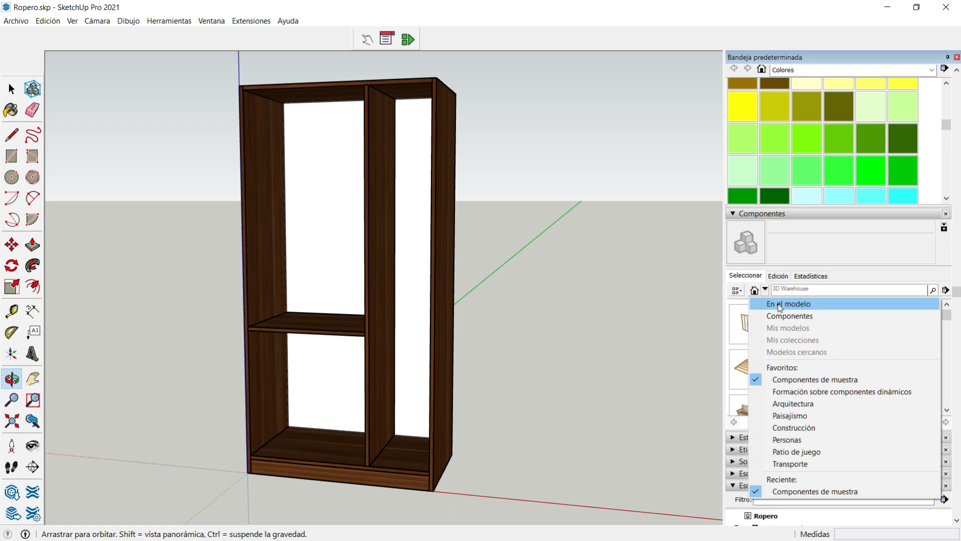
left_click(779, 305)
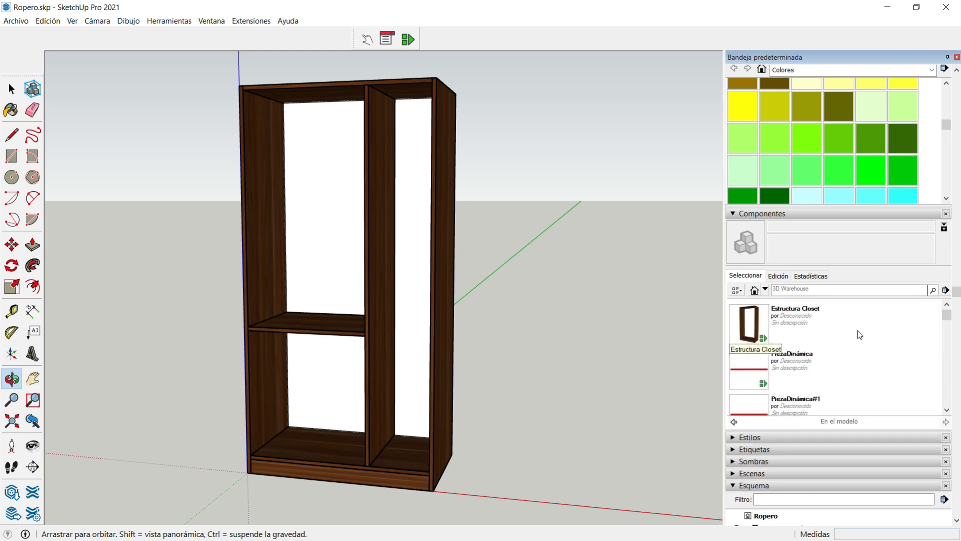
scroll(859, 334, "down", 6)
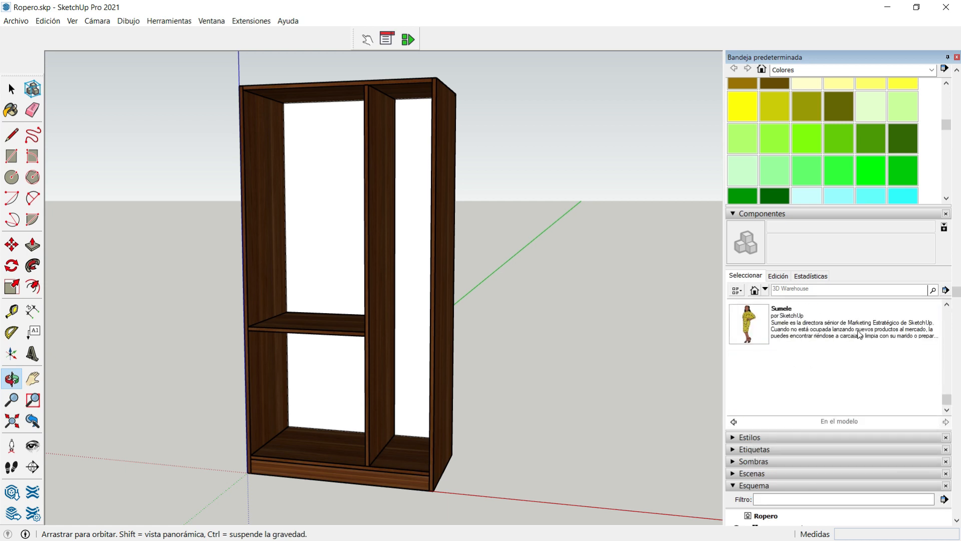
scroll(859, 335, "up", 2)
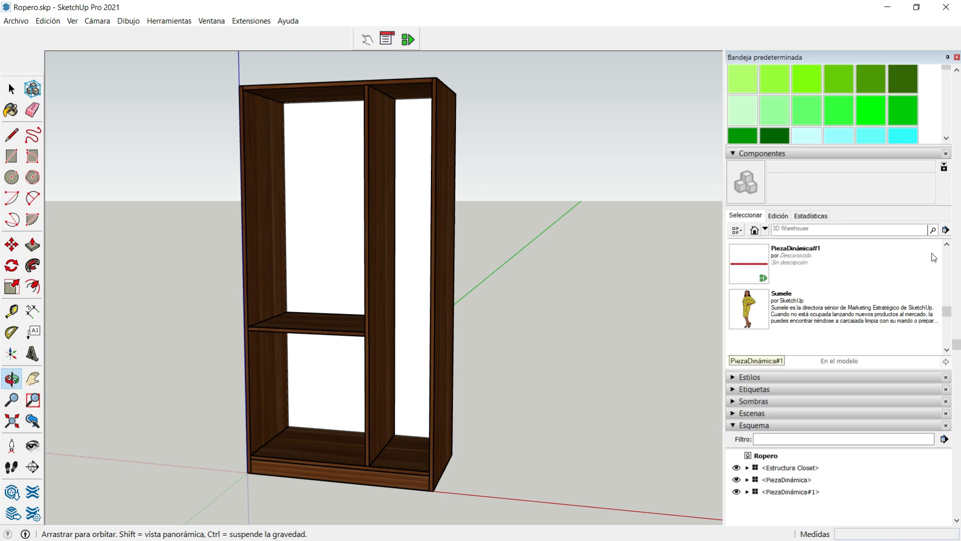
Step: Open the COMPONENTE folder on the Desktop (Escritorio) as a local component collection
left_click(946, 230)
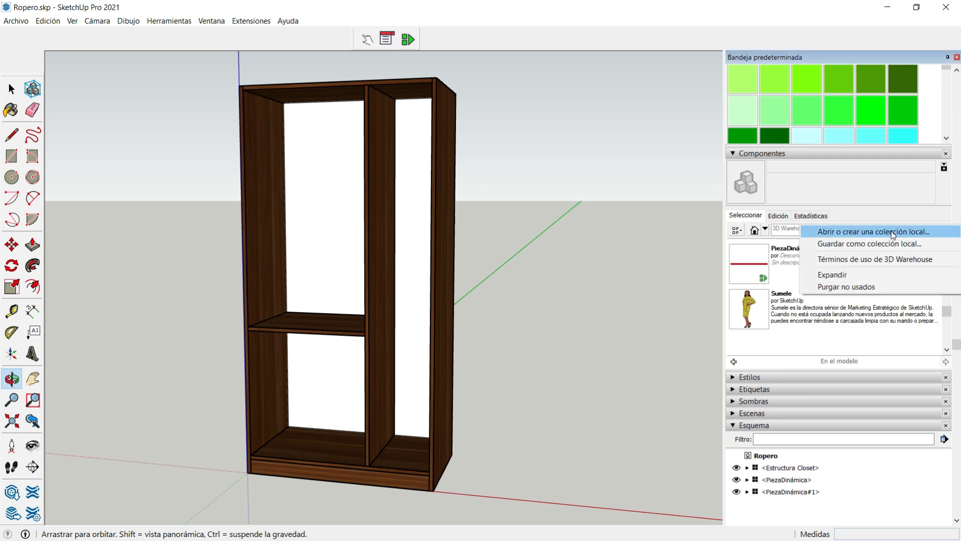
left_click(894, 232)
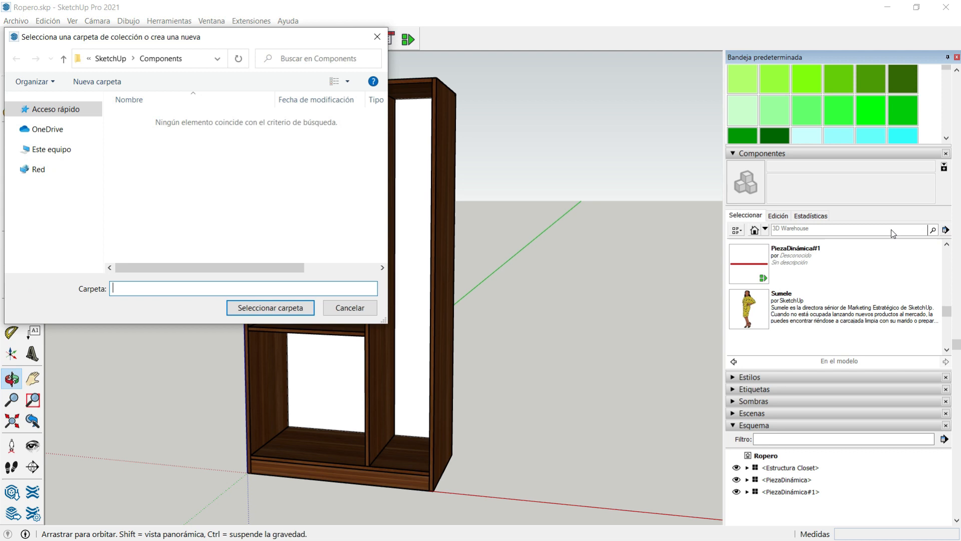
left_click(56, 172)
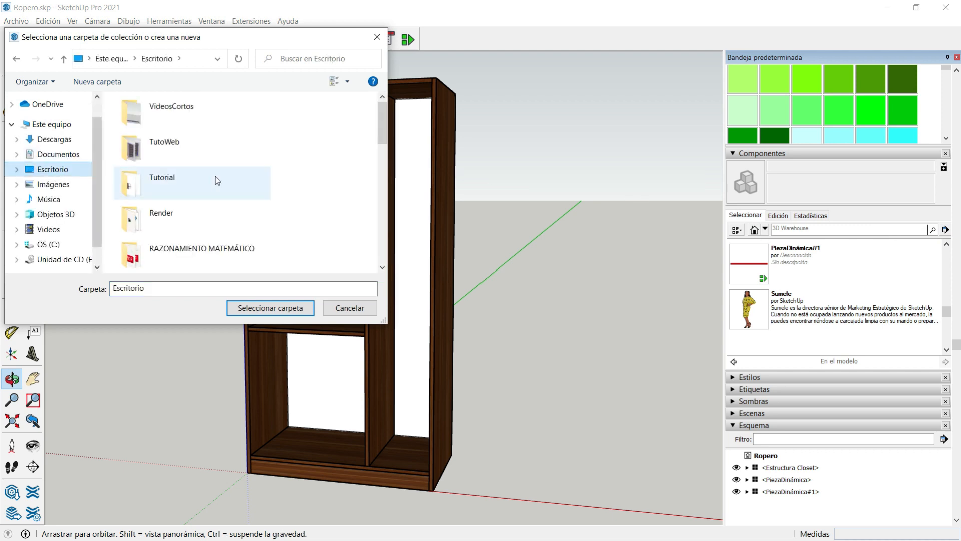
scroll(217, 180, "down", 5)
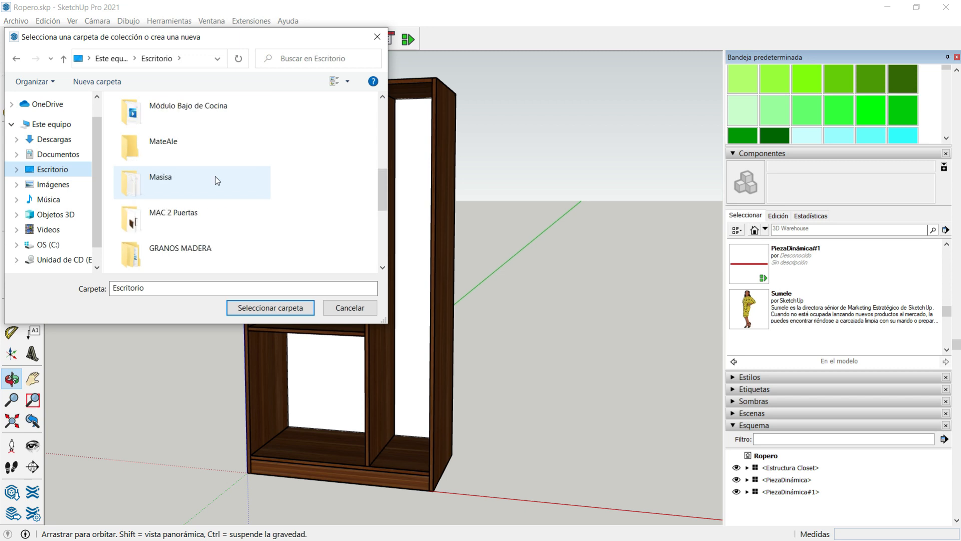
scroll(217, 181, "down", 3)
left_click(208, 221)
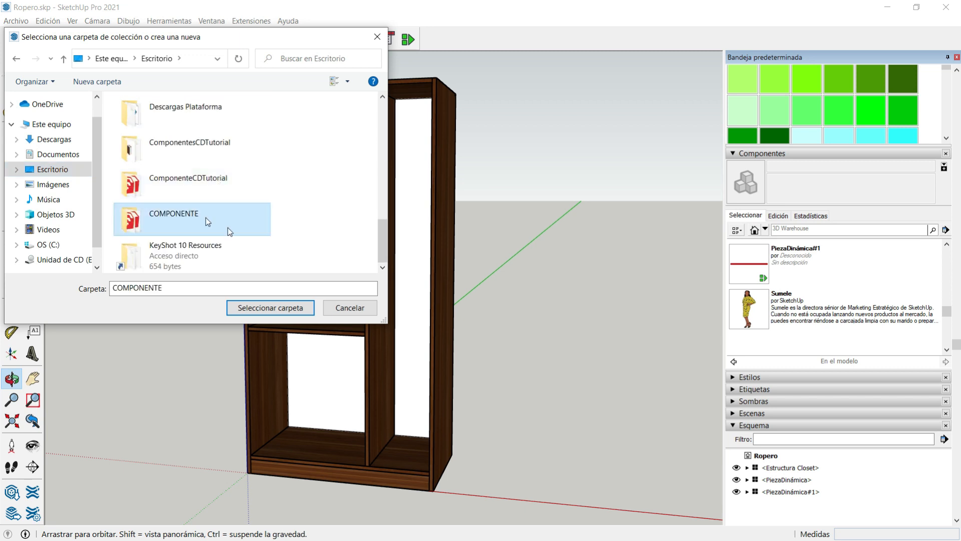
left_click(286, 307)
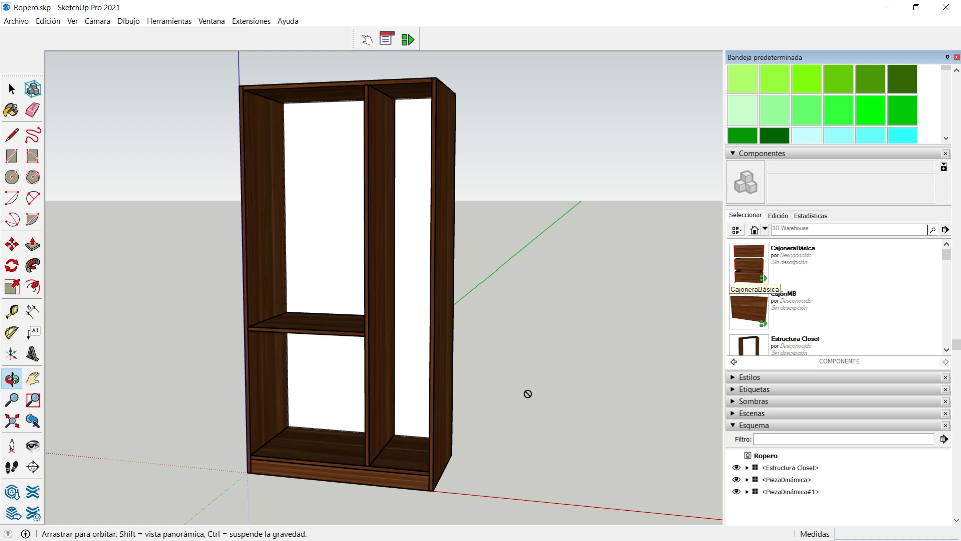
Step: Insert CajoneraBásica from the collection beside the wardrobe and move it forward about 1840 mm to the red axis
left_click(527, 394)
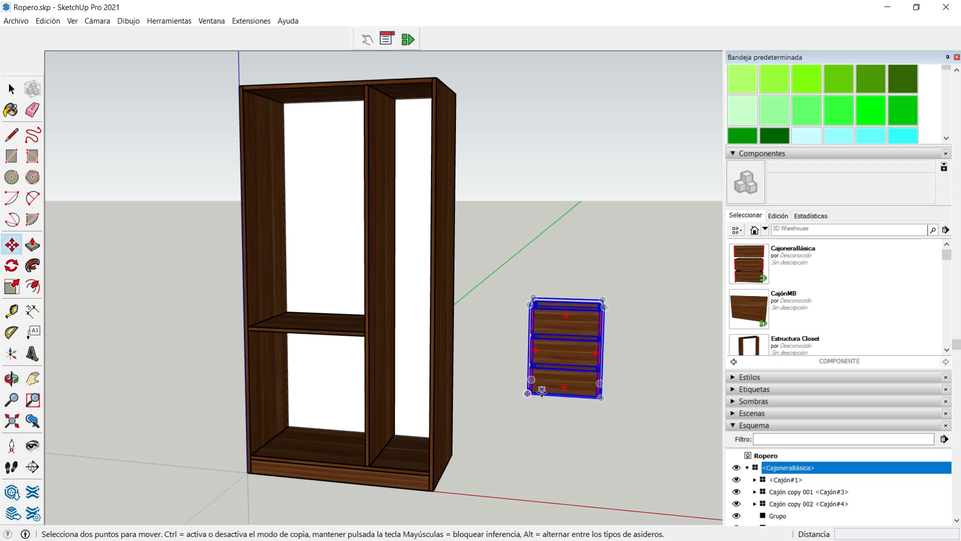
scroll(541, 390, "up", 3)
scroll(542, 389, "down", 3)
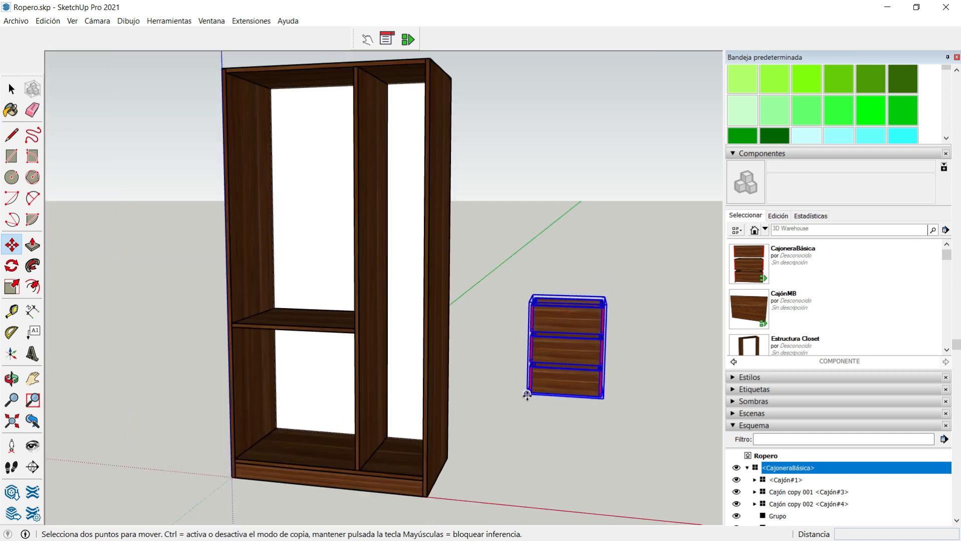
left_click(526, 395)
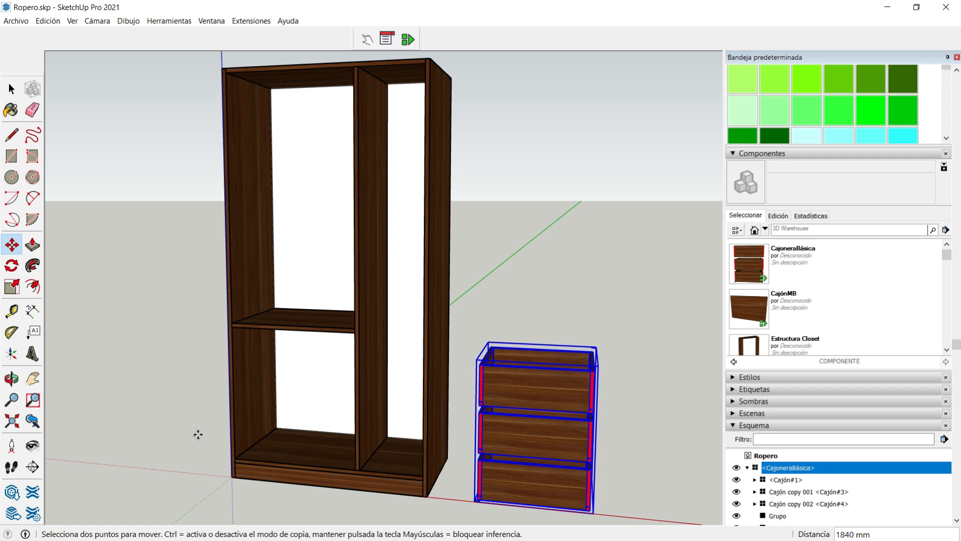
Step: Dimension the inside width of the wardrobe's lower-left compartment along its front base edge
left_click(33, 378)
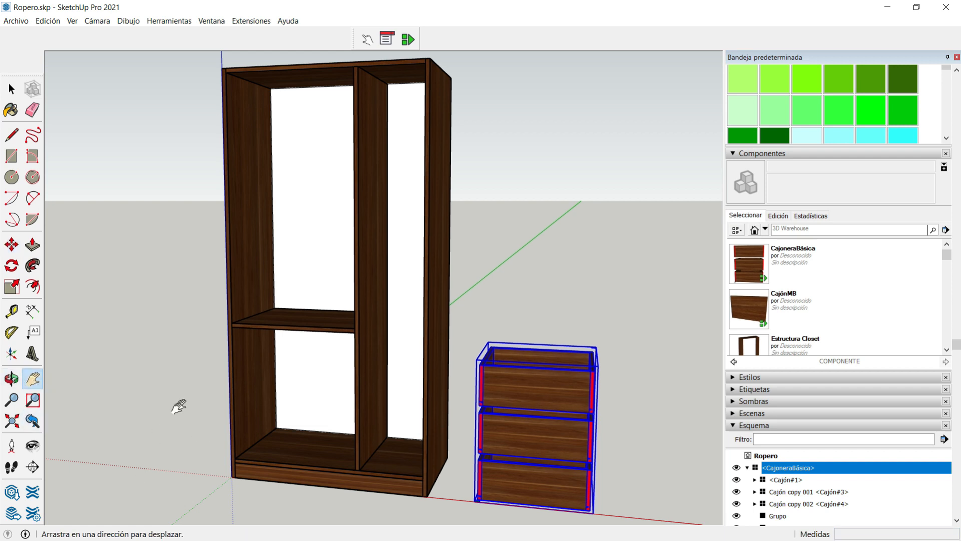
left_click_drag(189, 378, 217, 333)
scroll(333, 314, "up", 3)
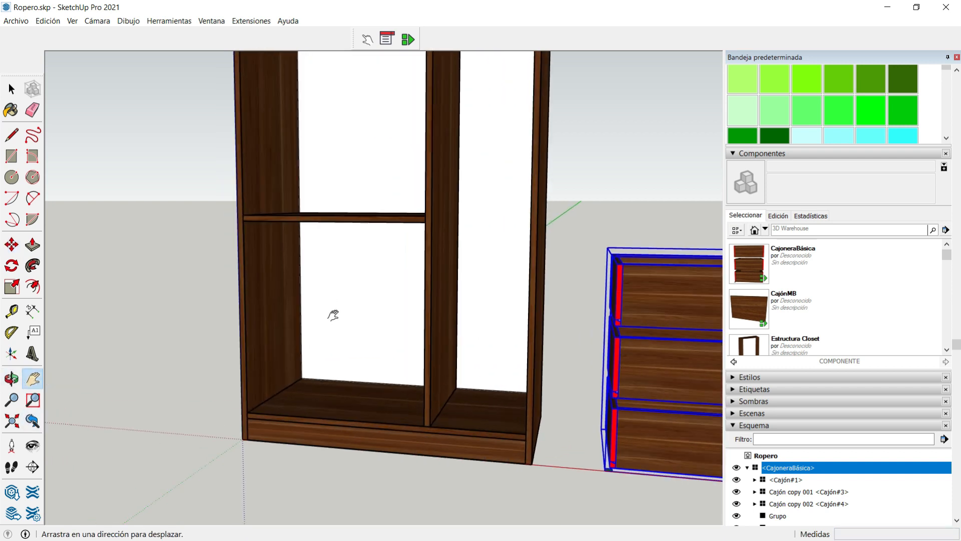
scroll(333, 315, "down", 1)
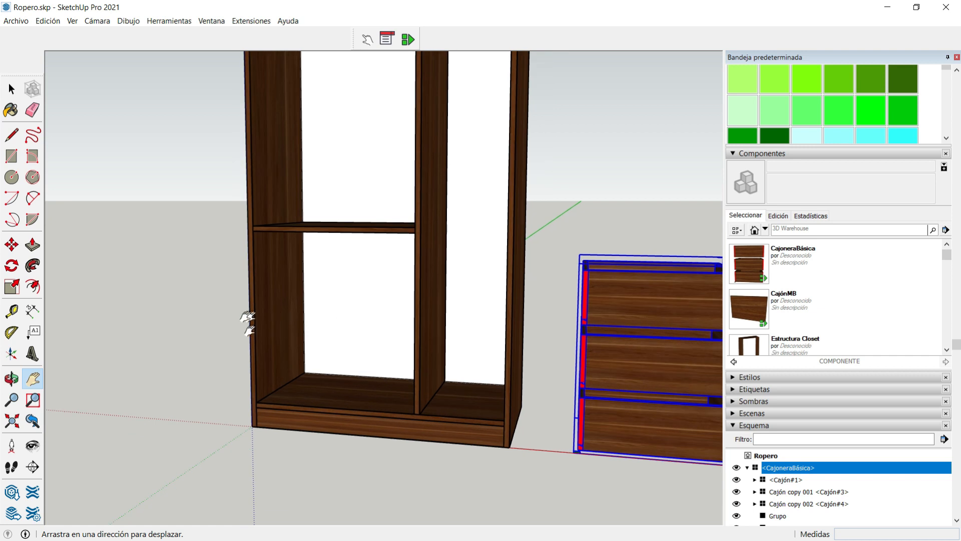
left_click_drag(267, 314, 217, 327)
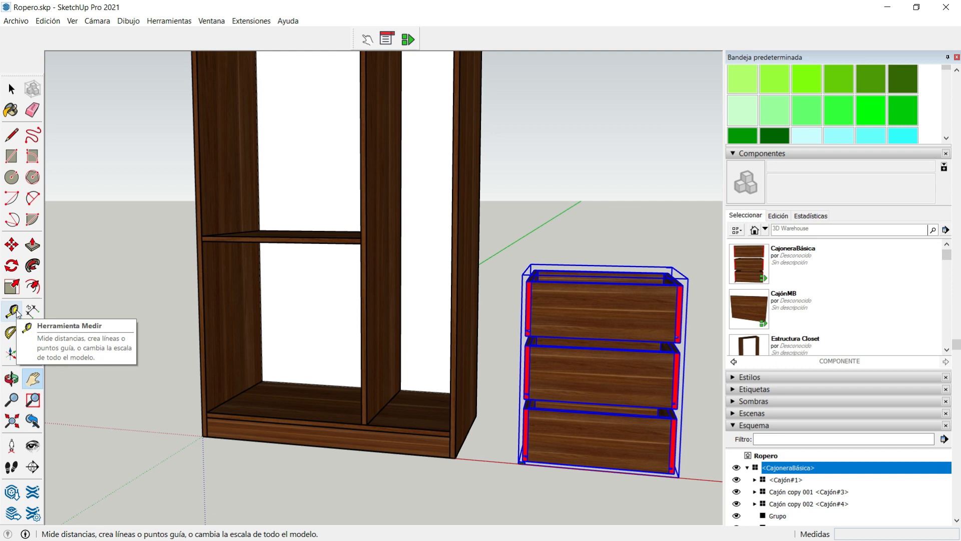
left_click(32, 310)
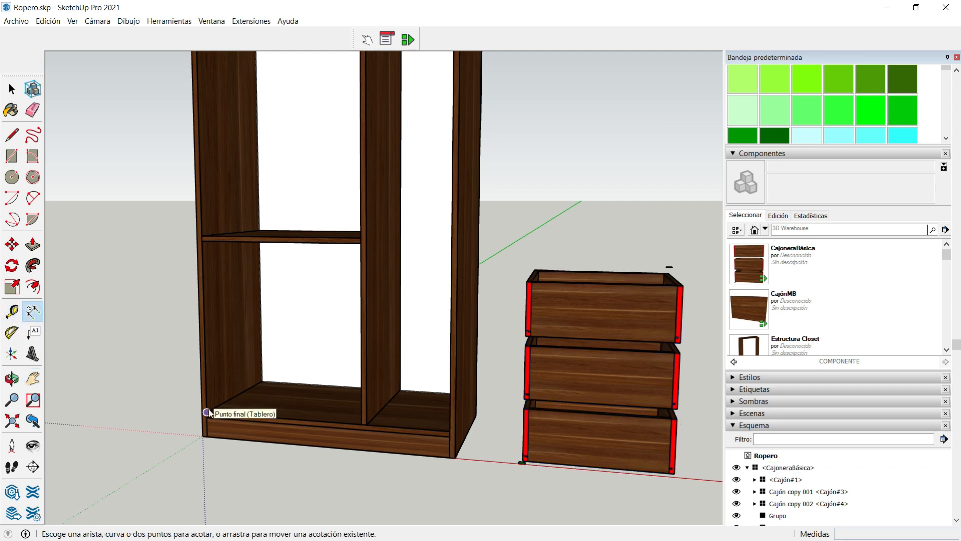
left_click(207, 412)
left_click(362, 424)
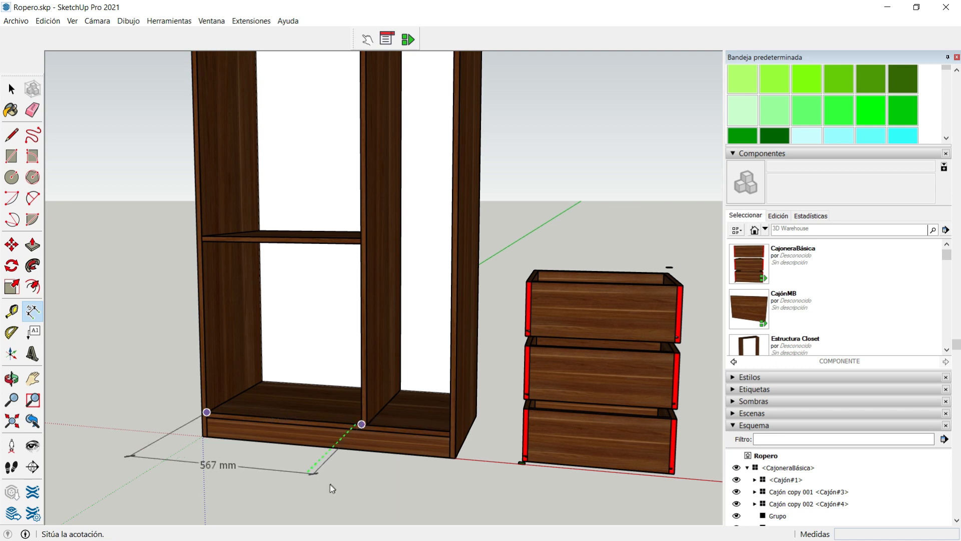
left_click(330, 489)
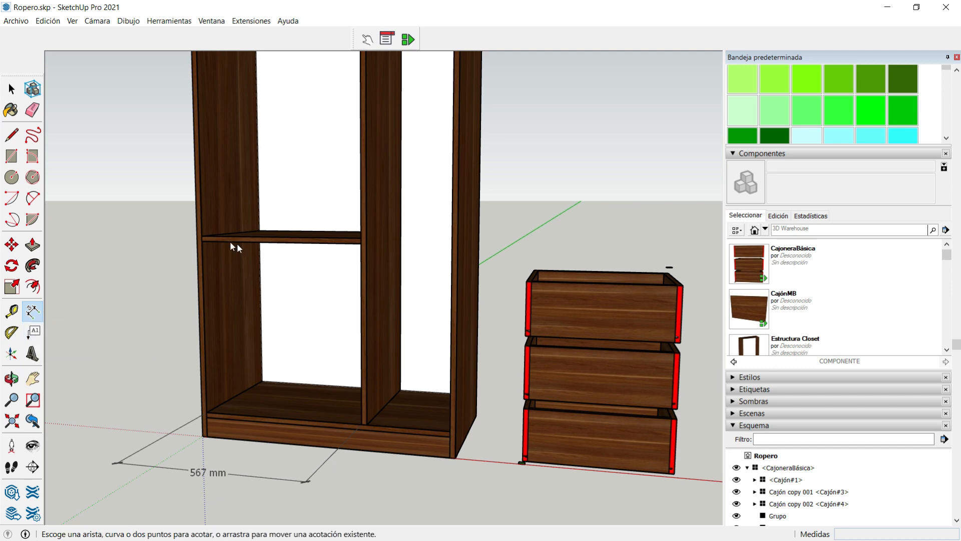
Step: Dimension the inside height of the lower-left compartment, from the shelf's underside to the base panel
left_click(202, 241)
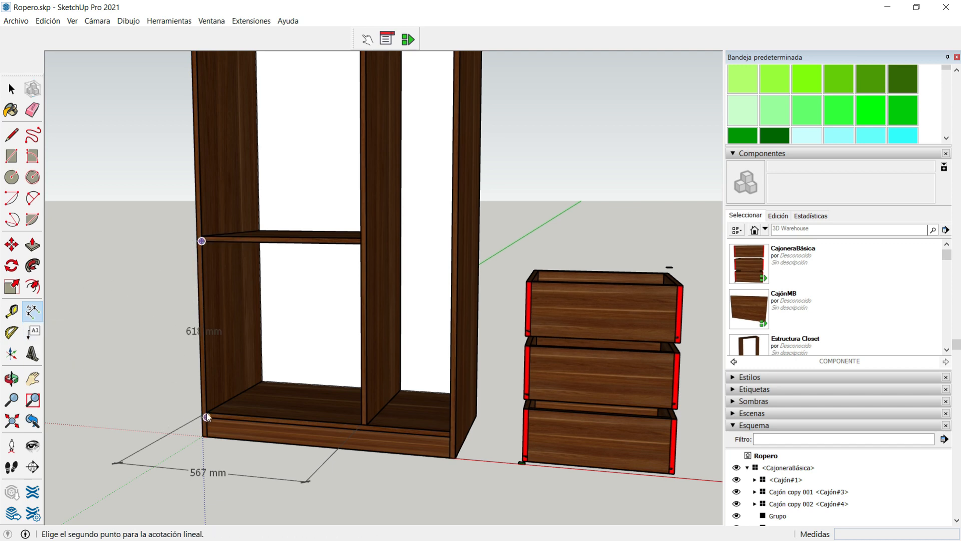
left_click(207, 412)
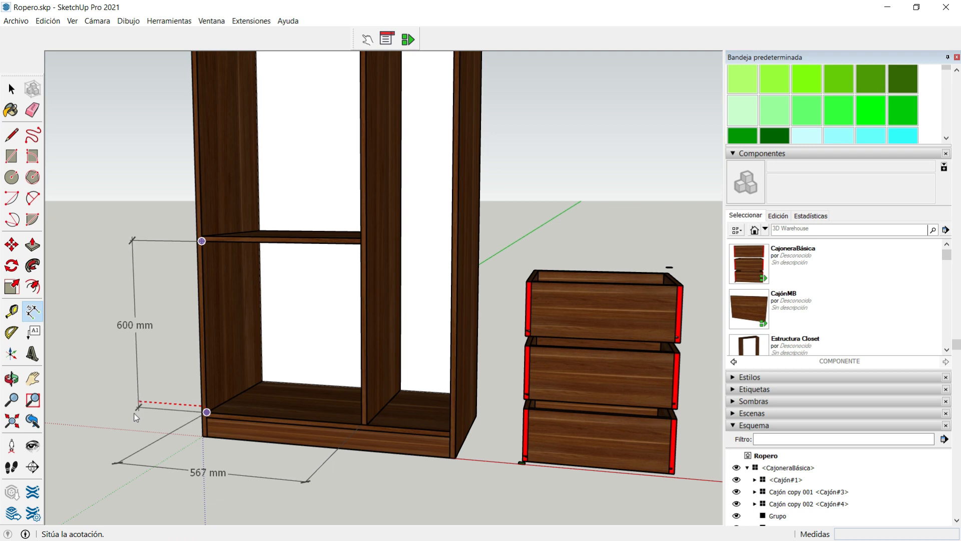
left_click(101, 351)
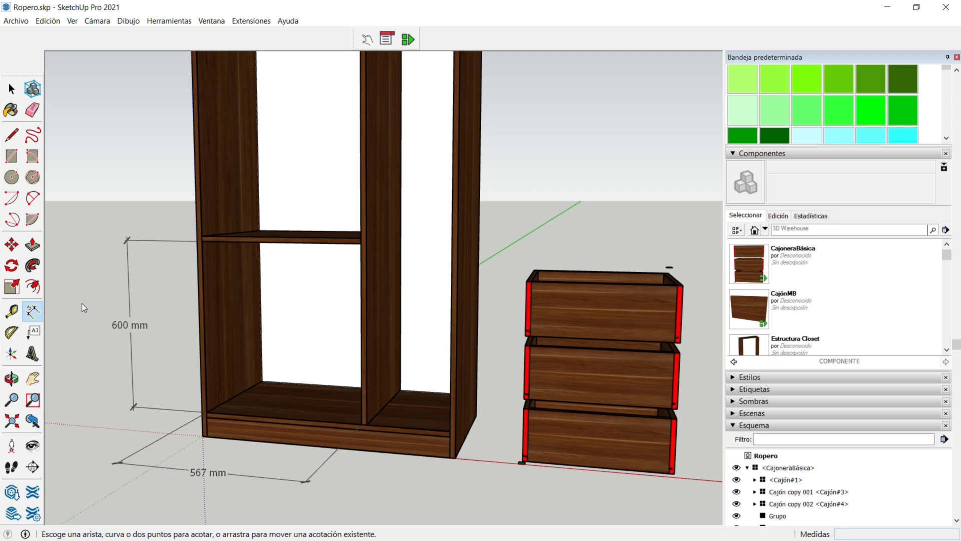
Step: In the component options of the inserted CajoneraBásica, set ANCHO to 567 mm and PROFUNDIDAD to 478 mm
left_click(12, 90)
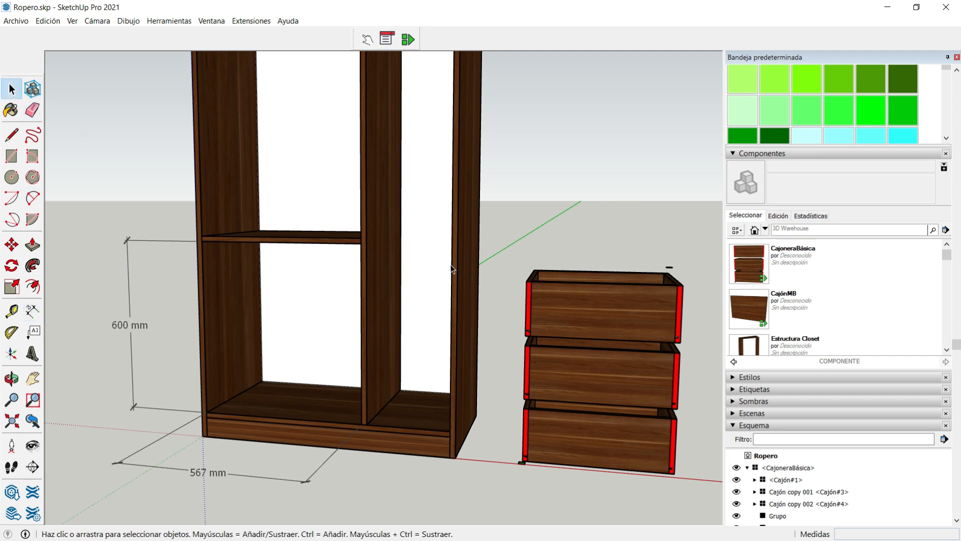
left_click(577, 315)
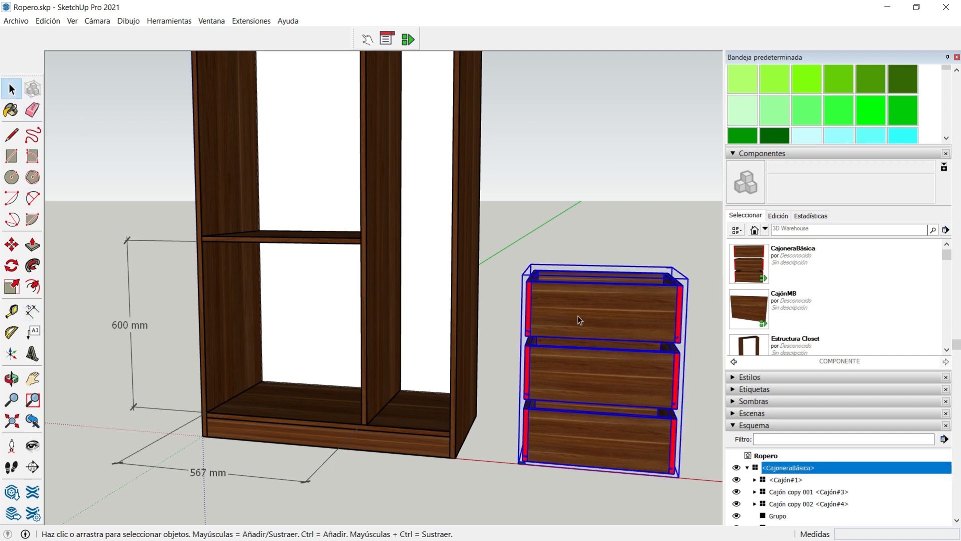
left_click(387, 40)
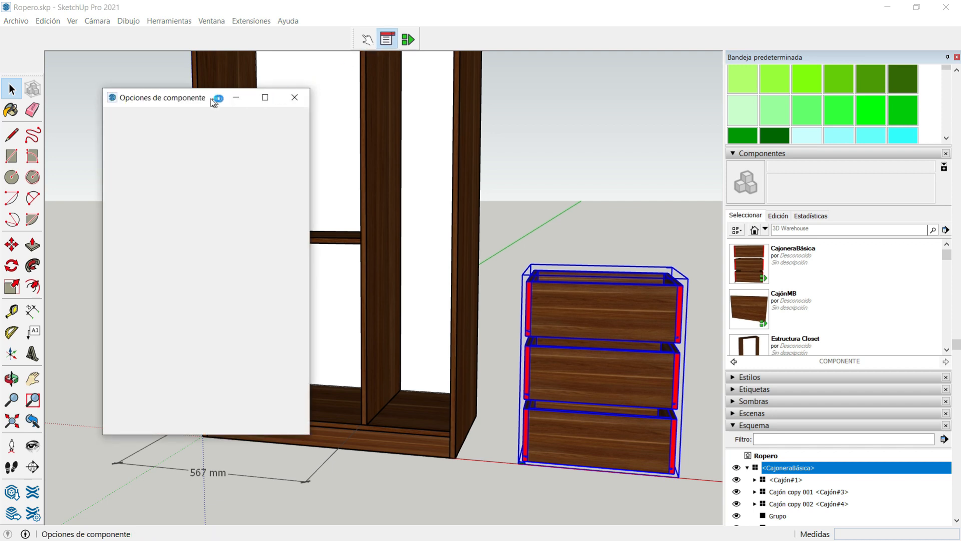
left_click_drag(190, 101, 790, 151)
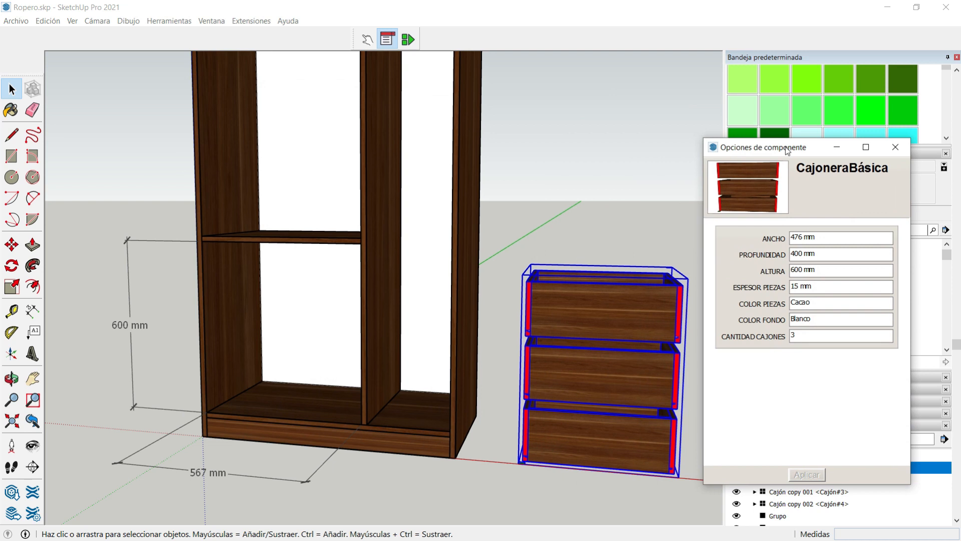
double_click(786, 239)
type("56")
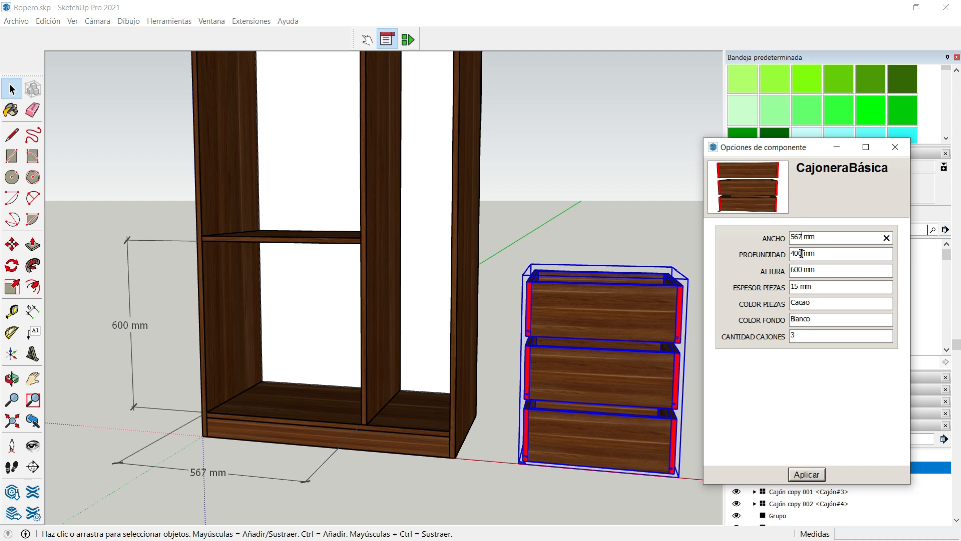
double_click(793, 255)
type("478")
Step: Set the drawer unit's ESPESOR PIEZAS to 18 mm and CANTIDAD CAJONES to 4, and apply the changes
double_click(799, 286)
type("18")
left_click(783, 334)
type("4")
left_click(805, 475)
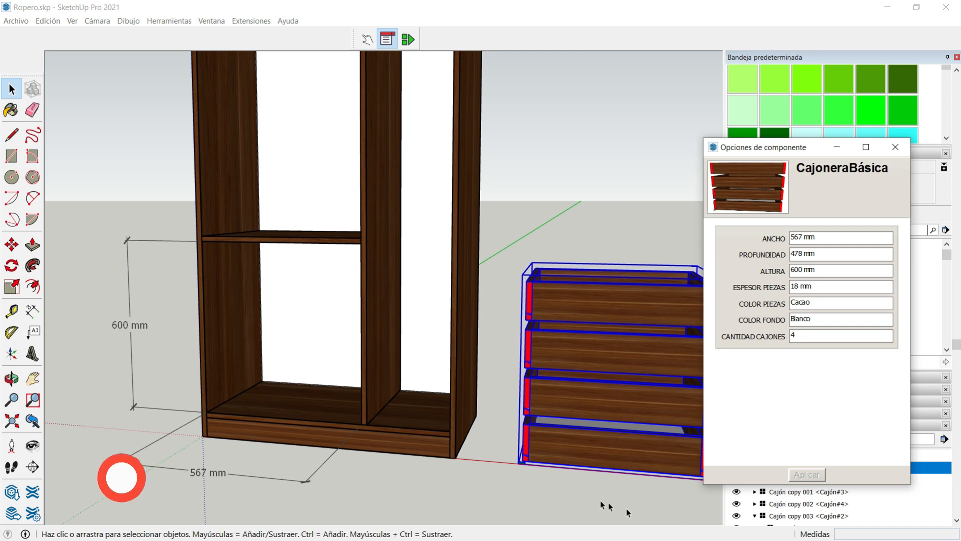
Step: Move the four-drawer unit from beside the wardrobe roughly into its lower-left compartment
scroll(522, 463, "up", 1)
scroll(522, 464, "up", 1)
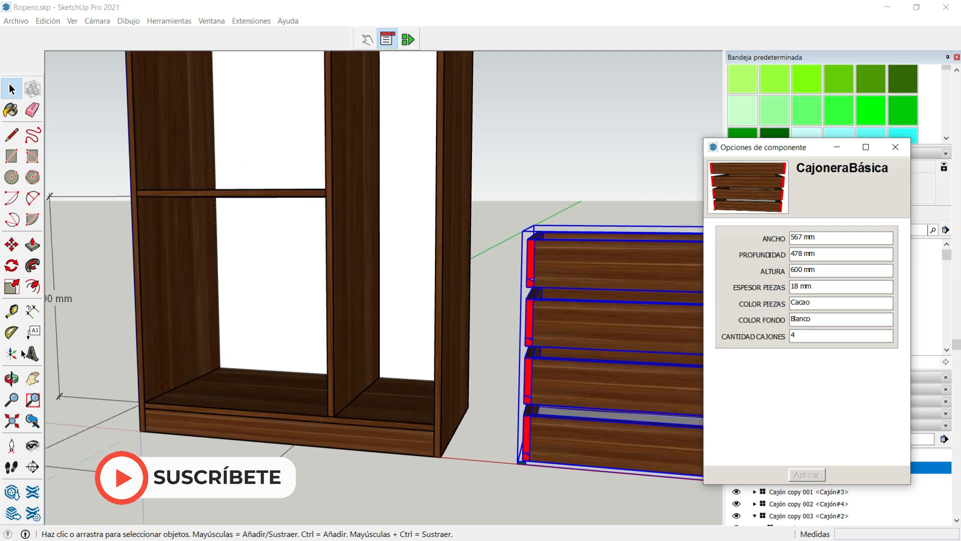
left_click(10, 245)
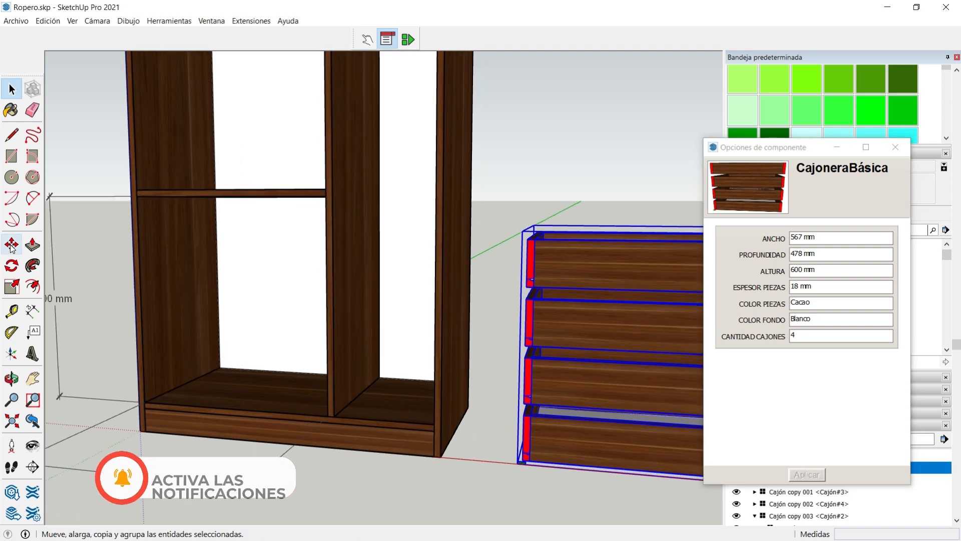
left_click(522, 462)
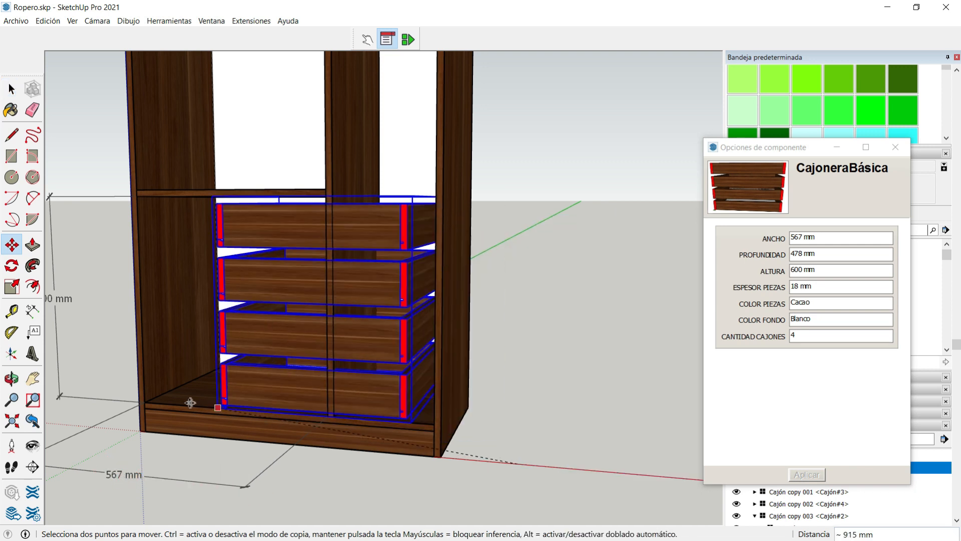
left_click(131, 393)
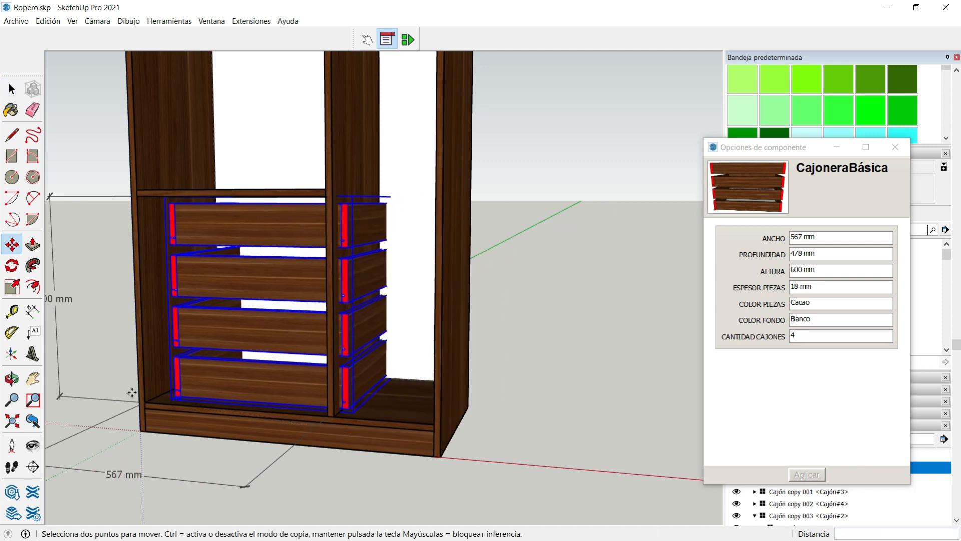
Step: Move the drawer unit by its lower front-left corner onto the matching inner corner of the compartment
scroll(131, 392, "up", 4)
scroll(131, 392, "up", 3)
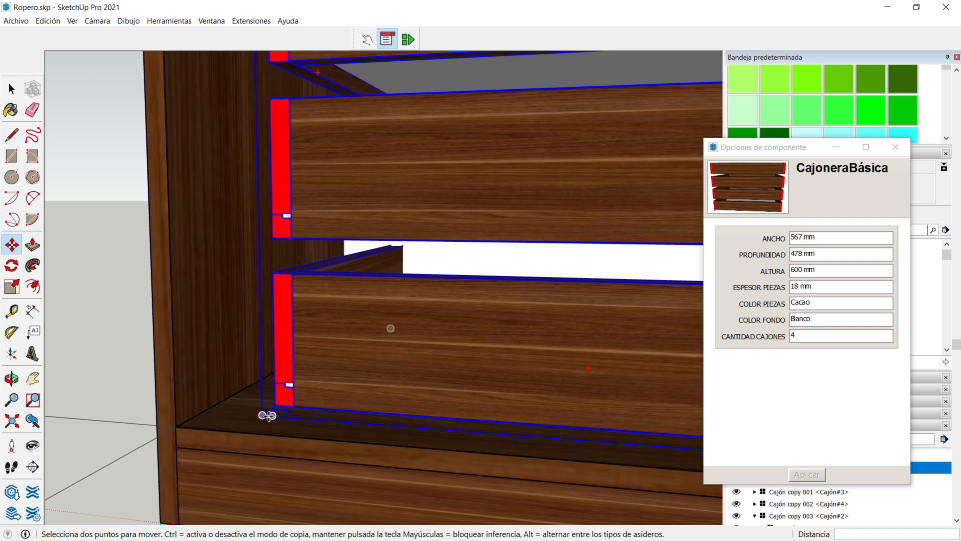
left_click(262, 414)
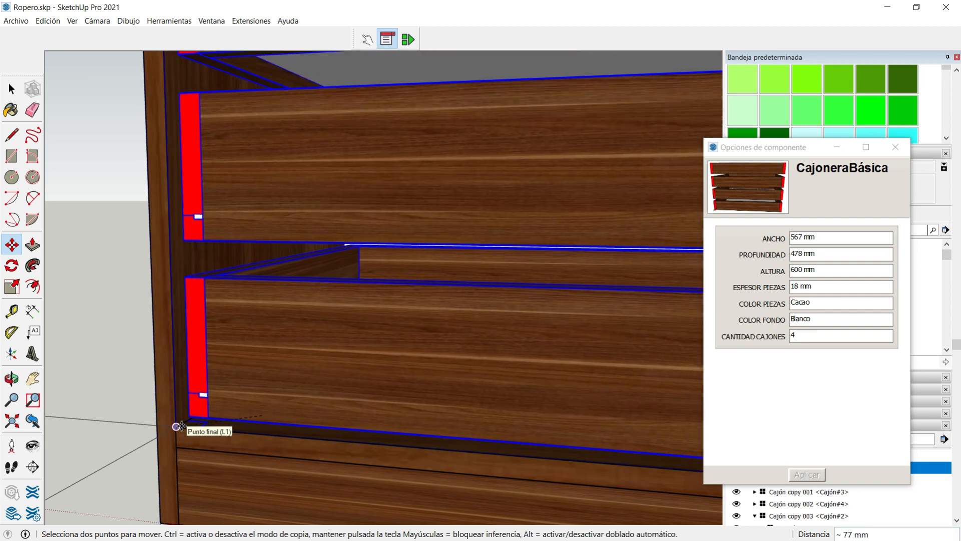
left_click(179, 426)
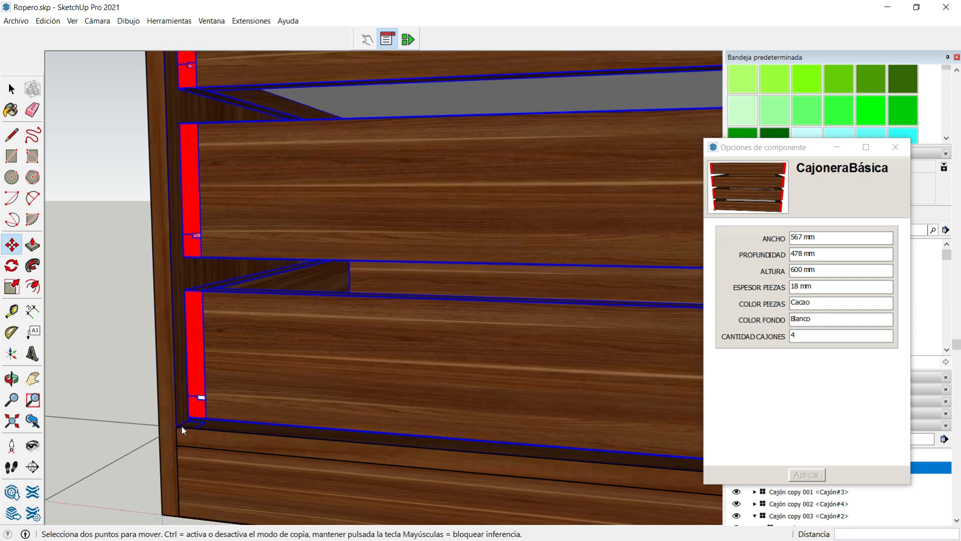
Step: Examine the fit of the four-drawer unit inside the wardrobe from the front and from both sides
scroll(182, 425, "down", 3)
scroll(181, 425, "down", 2)
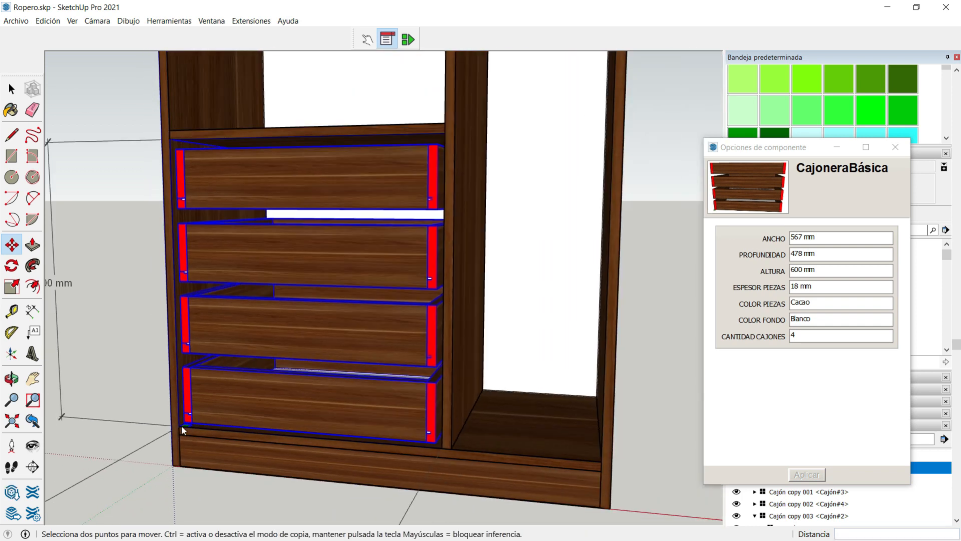
left_click(11, 378)
left_click_drag(99, 362, 142, 370)
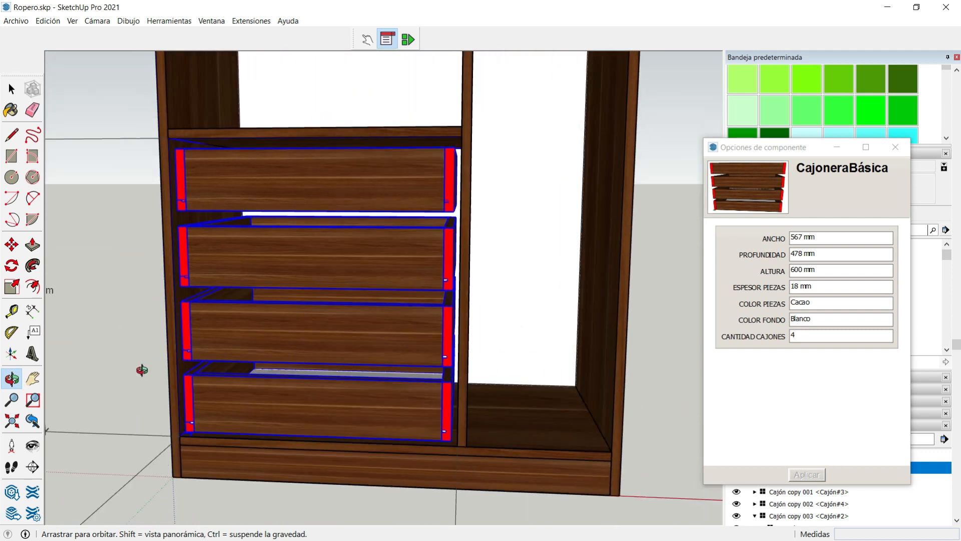
scroll(142, 370, "down", 3)
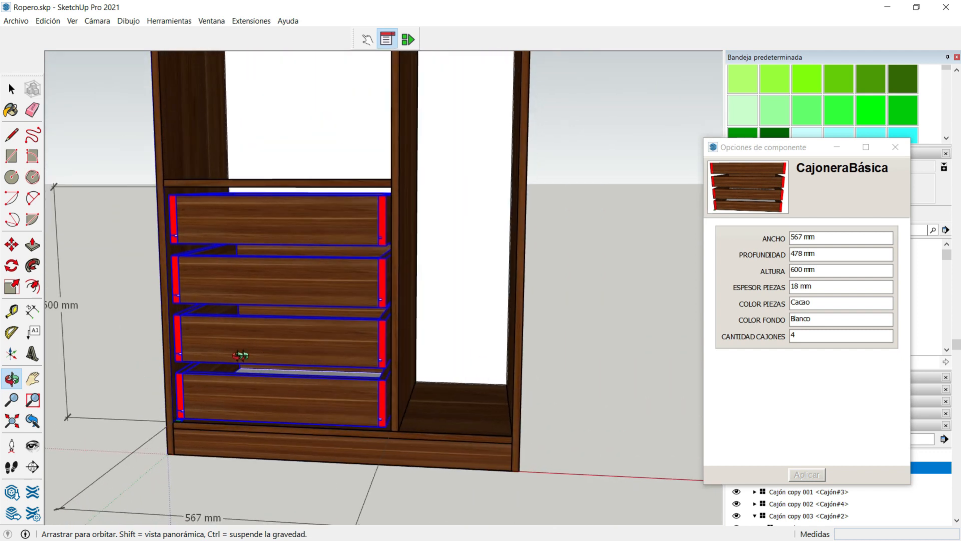
left_click_drag(243, 350, 216, 358)
left_click_drag(273, 365, 236, 370)
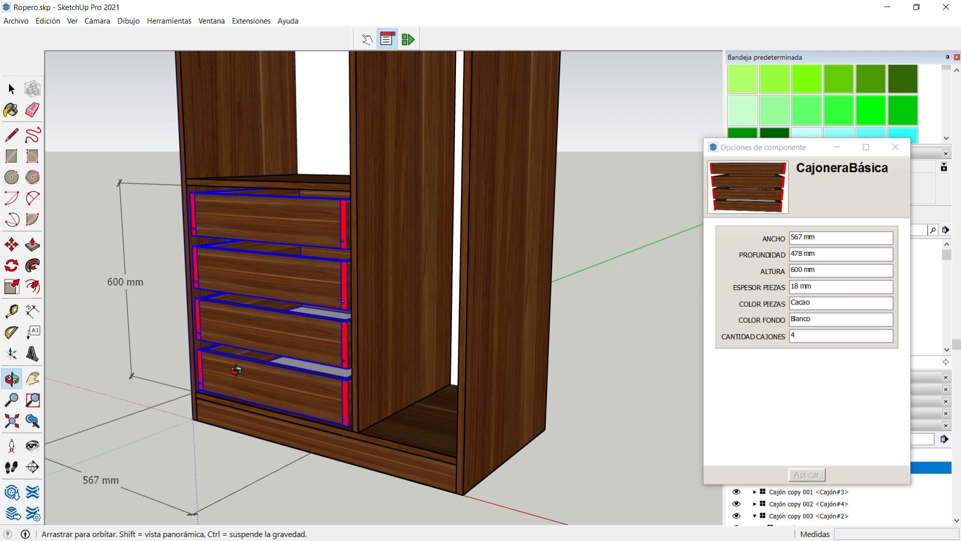
scroll(236, 370, "down", 5)
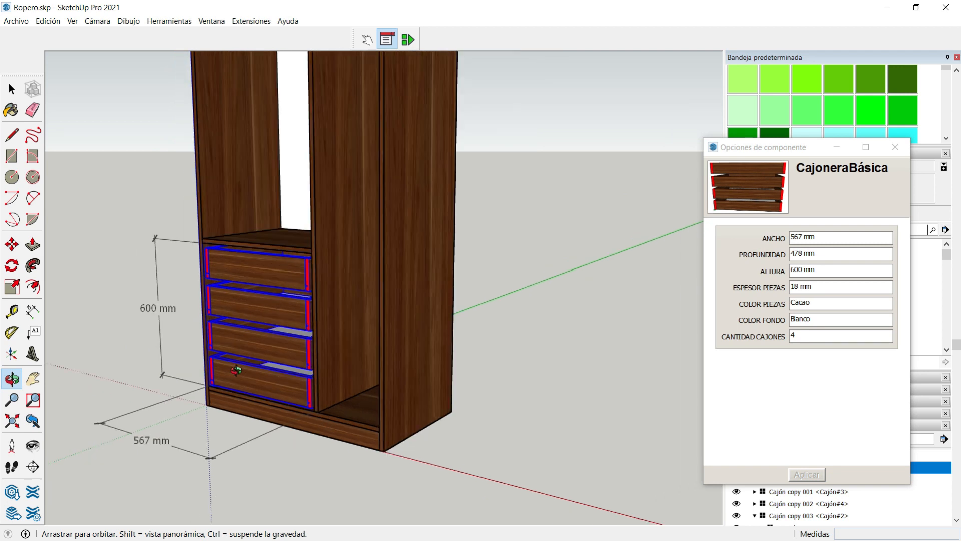
left_click(33, 379)
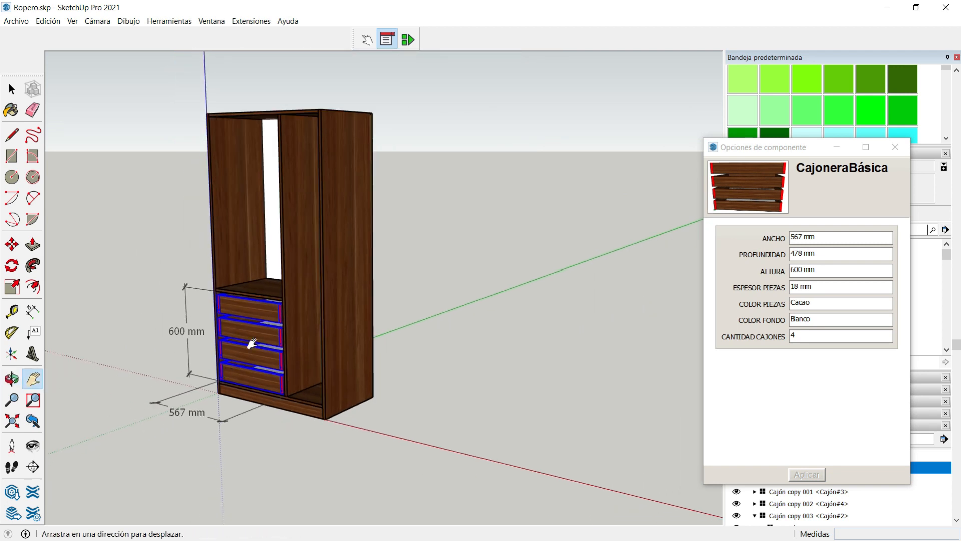
left_click_drag(273, 345, 331, 356)
scroll(331, 356, "up", 3)
scroll(331, 356, "down", 2)
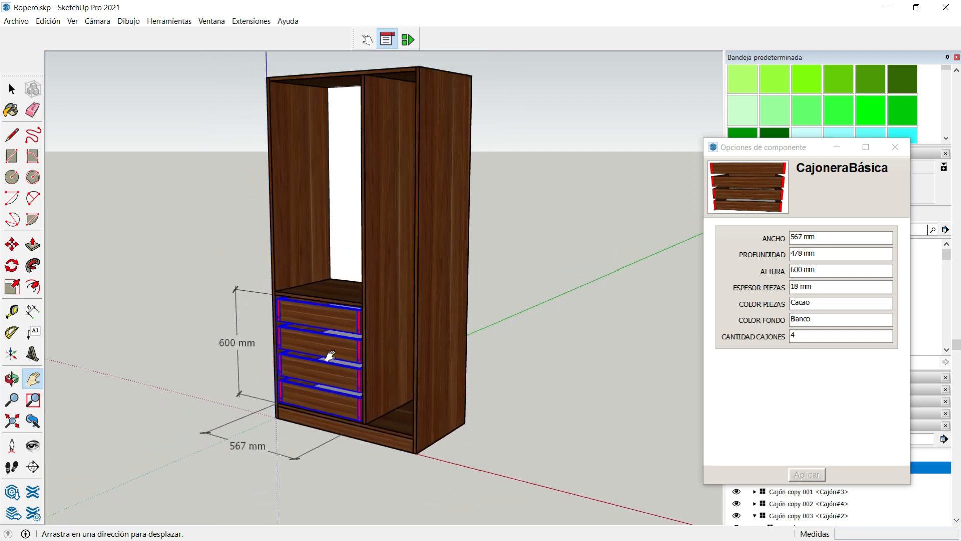
left_click(12, 379)
left_click_drag(129, 357, 440, 335)
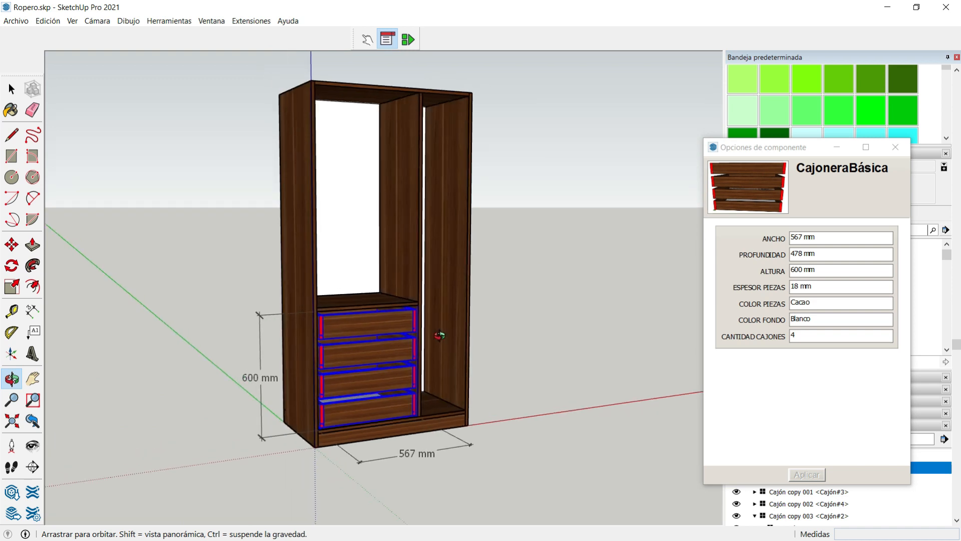